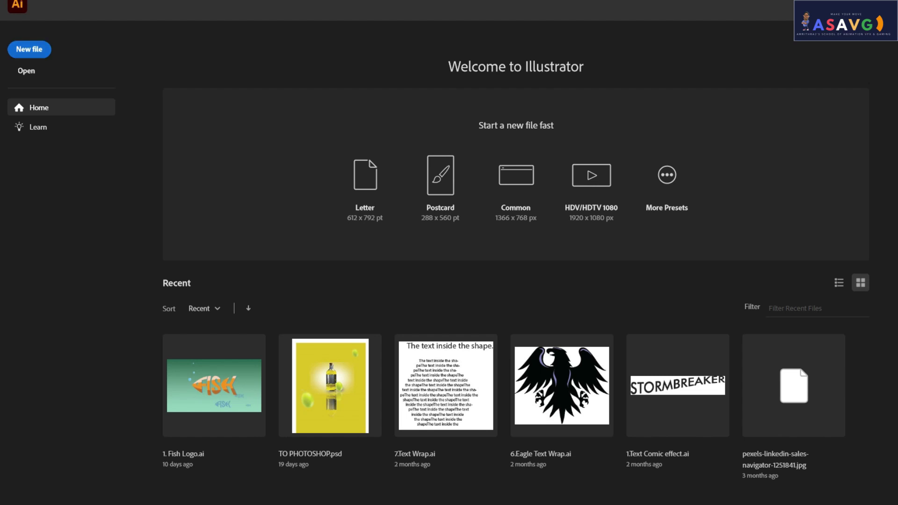
Step: Create a new document from the Letter 8.5 × 11 in preset
click(29, 49)
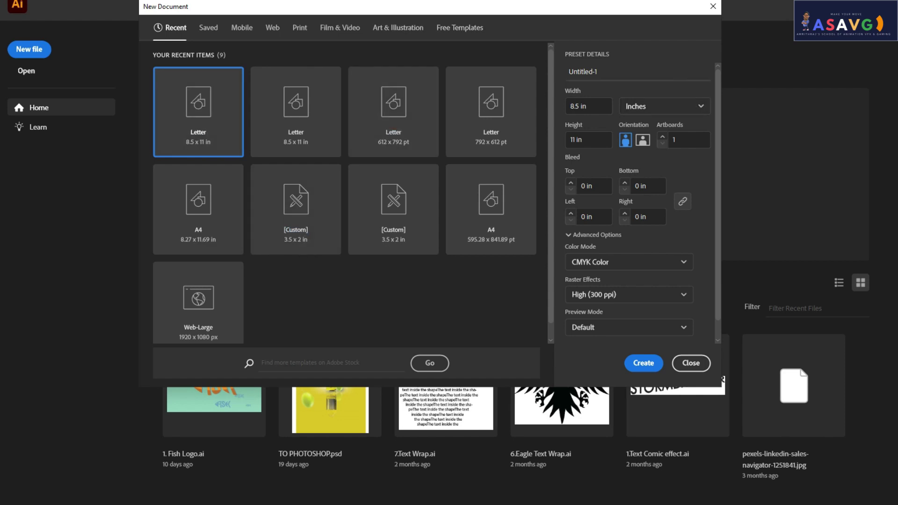
scroll(629, 294, down, 2)
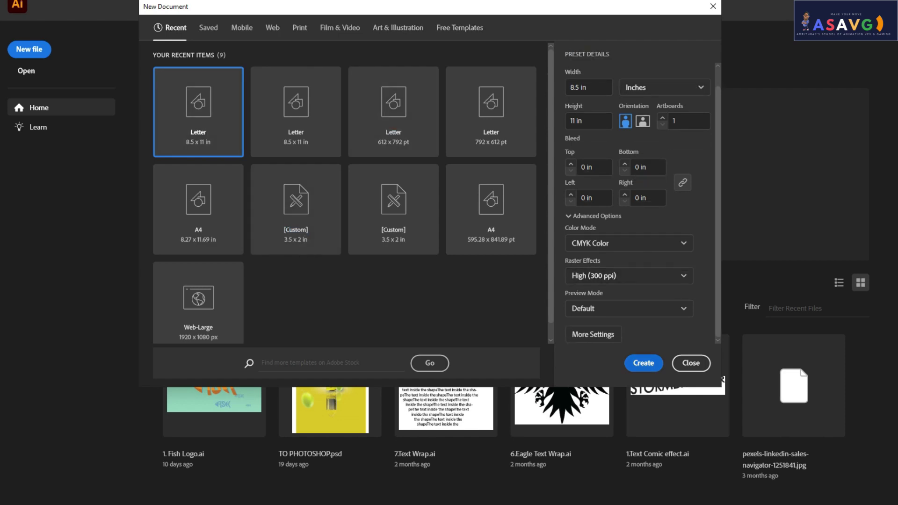
key(Return)
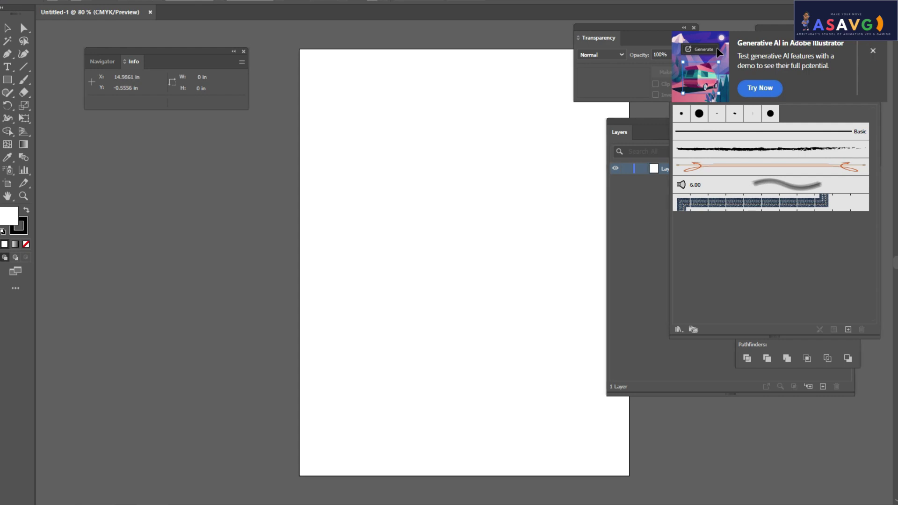
Step: Dismiss the Generative AI promotion and close the floating panels
click(873, 50)
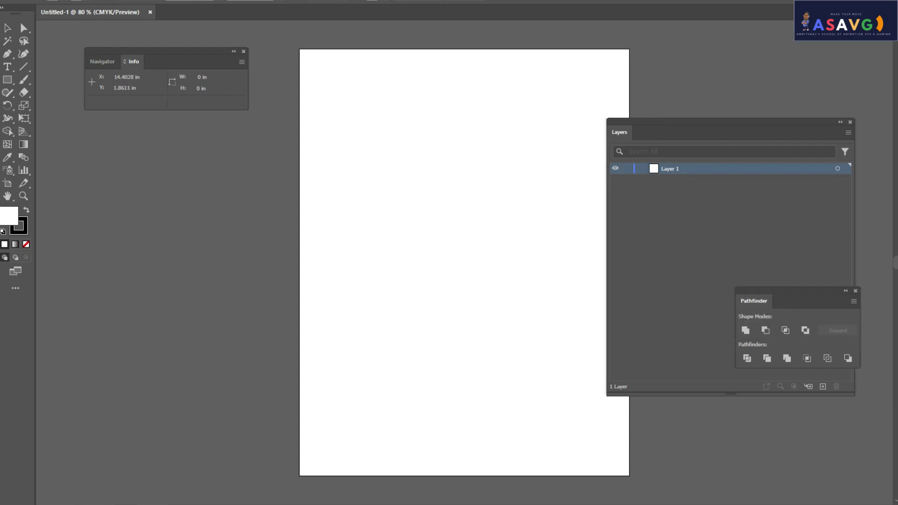
key(F7)
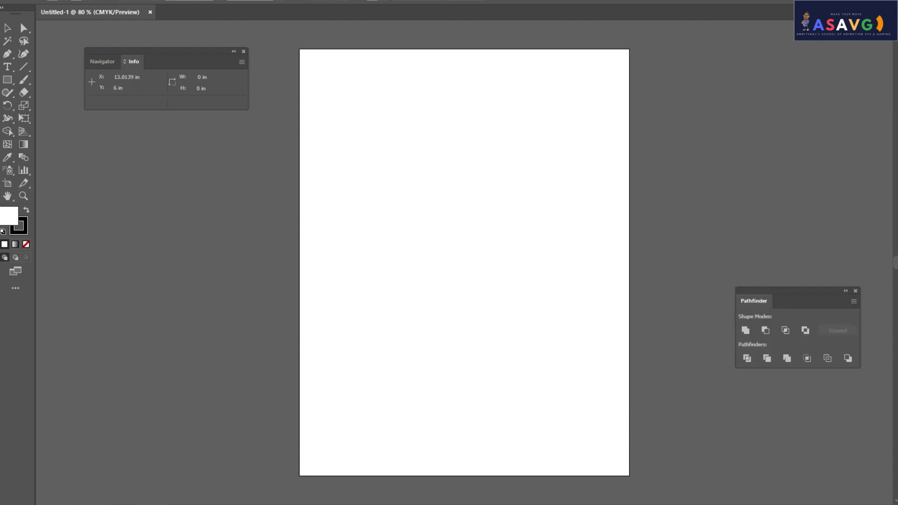
key(ctrl+shift+F9)
key(F8)
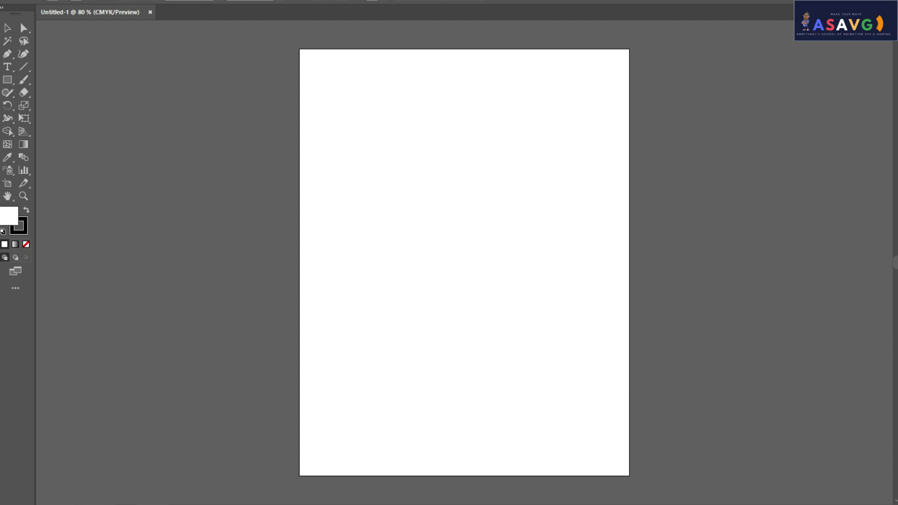
Step: Return to normal screen mode and dock the Layers panel at the top right
key(f)
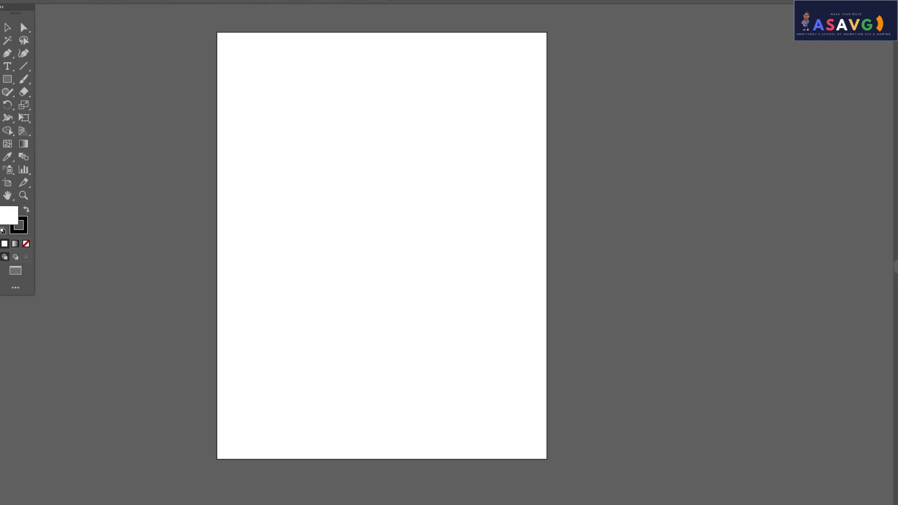
key(f)
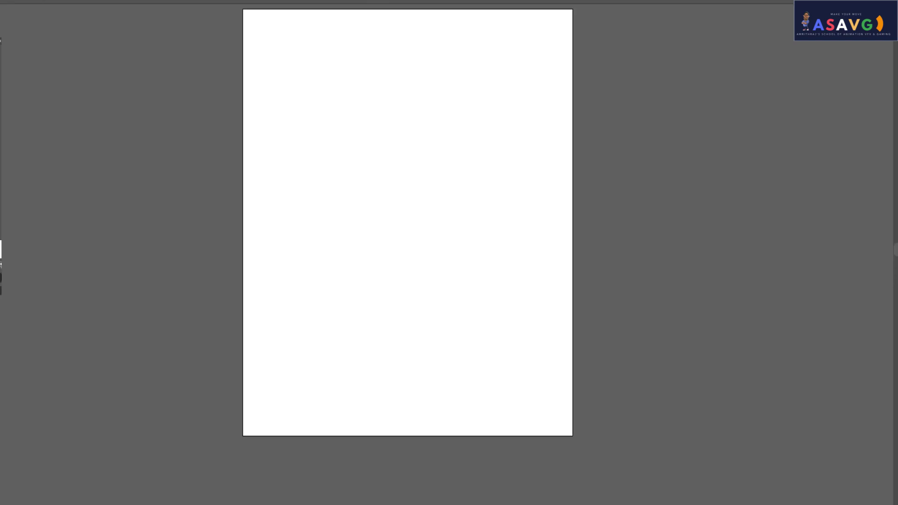
key(f)
key(f)
key(f)
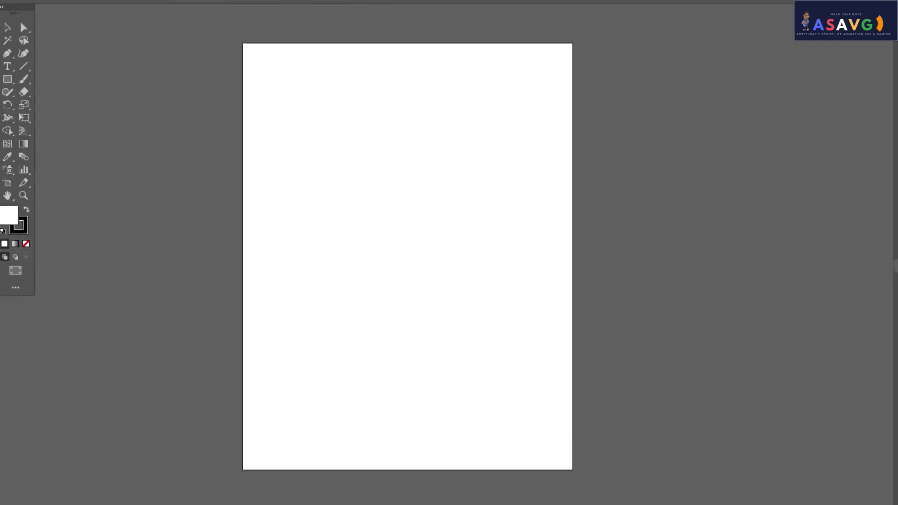
key(f)
key(f)
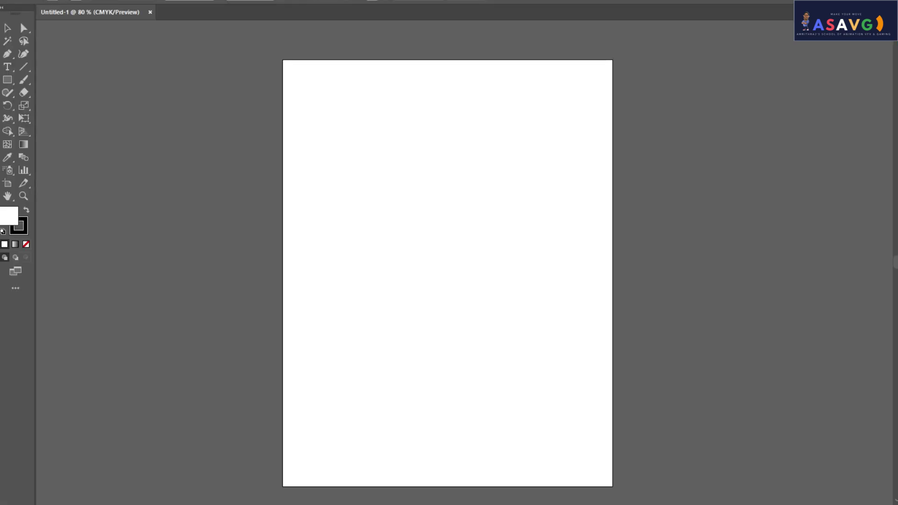
scroll(449, 262, down, 1)
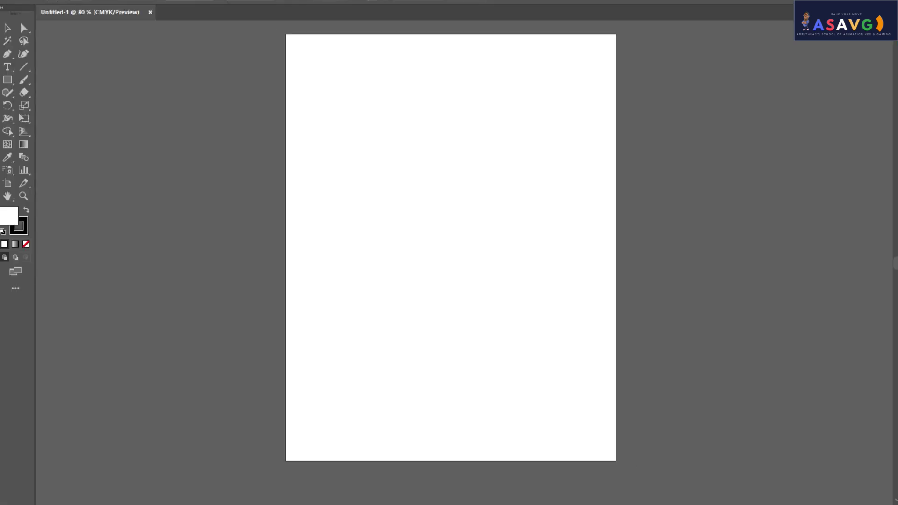
key(F7)
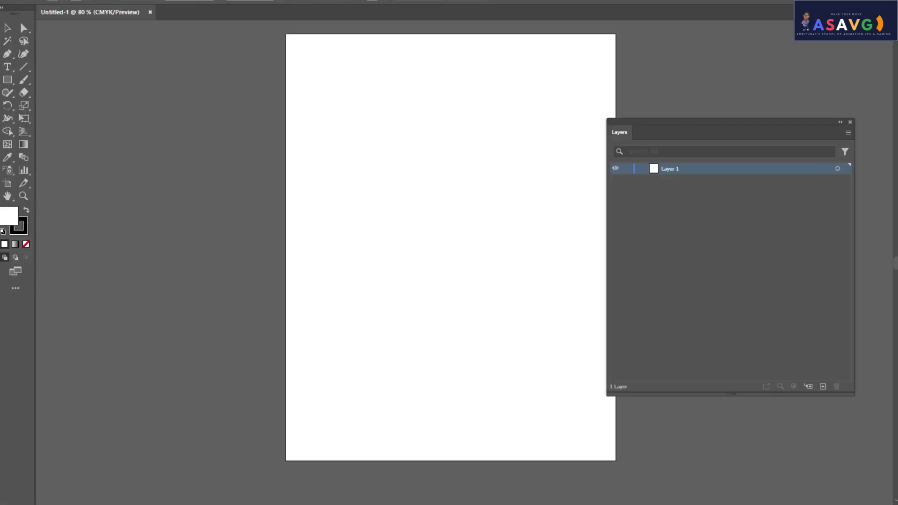
mouse_move(725, 121)
mouse_down()
mouse_move(772, 54)
mouse_move(767, 45)
mouse_up()
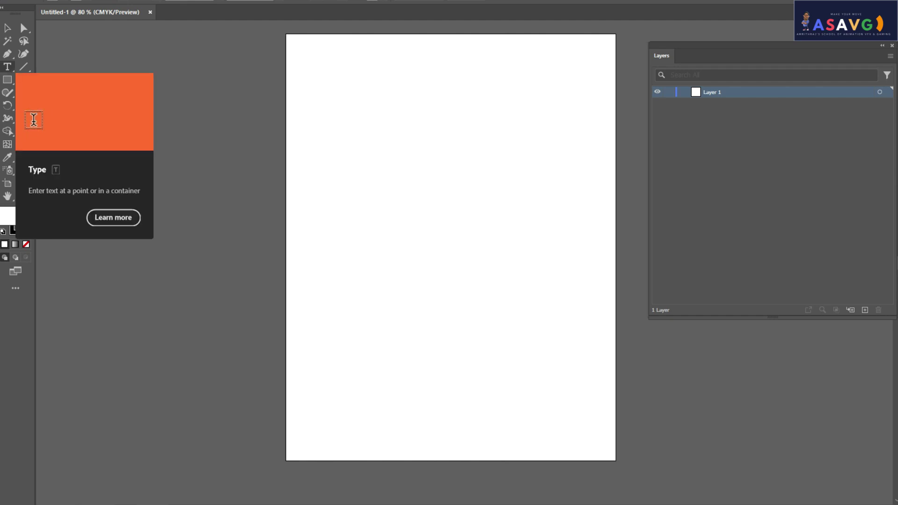
Step: Place Lorem ipsum point text, enlarge it and move it near the page top
click(8, 67)
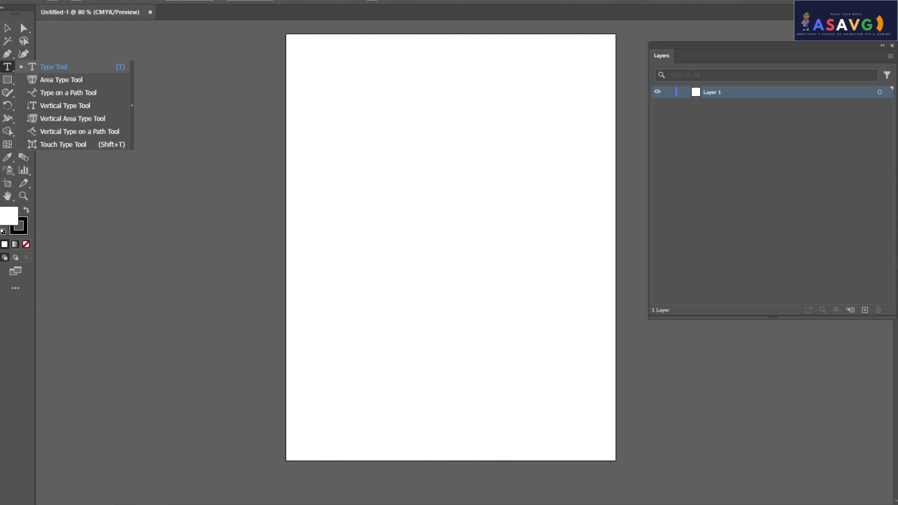
click(53, 67)
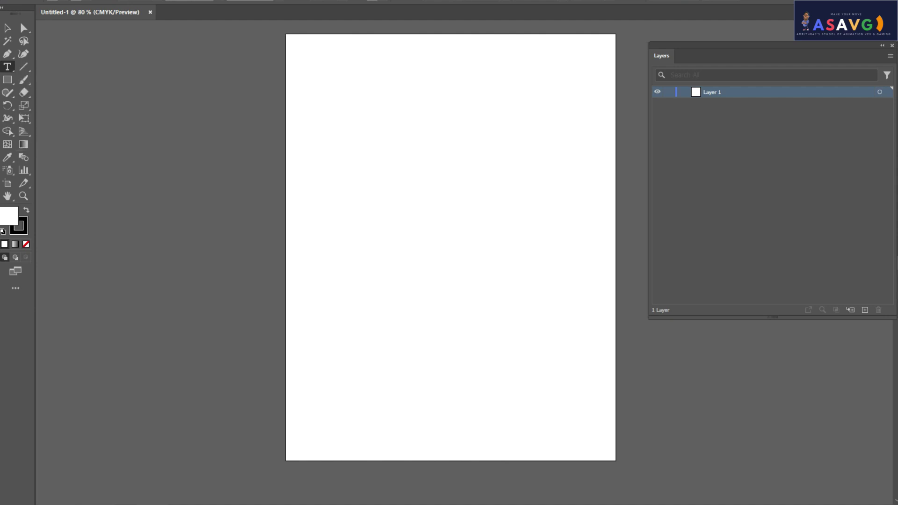
click(338, 149)
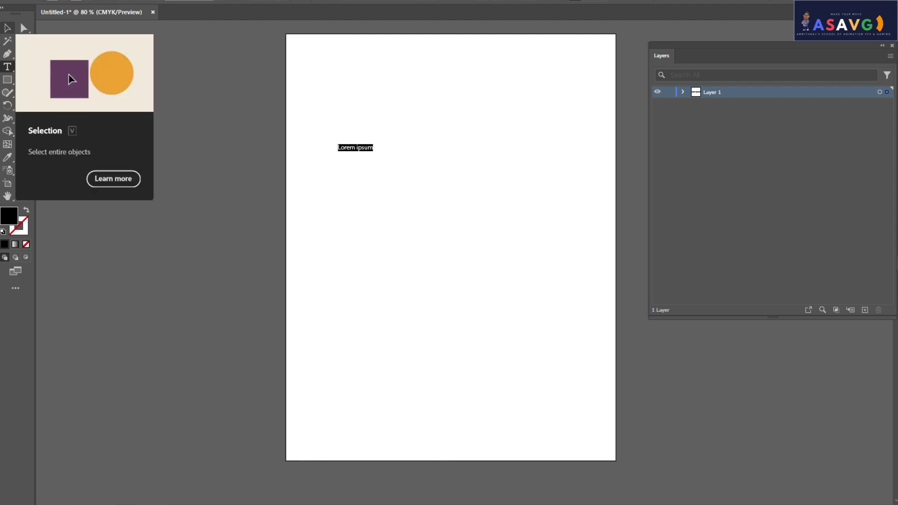
click(7, 28)
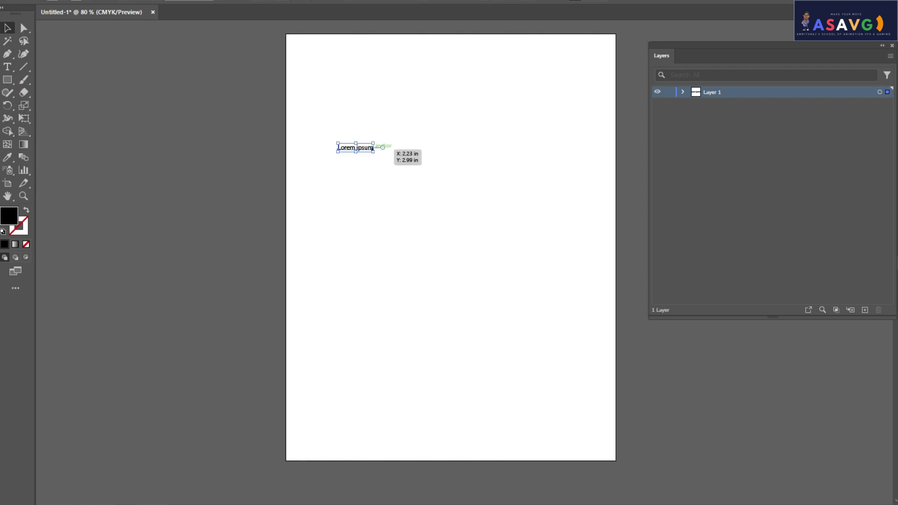
drag(373, 148, 498, 175)
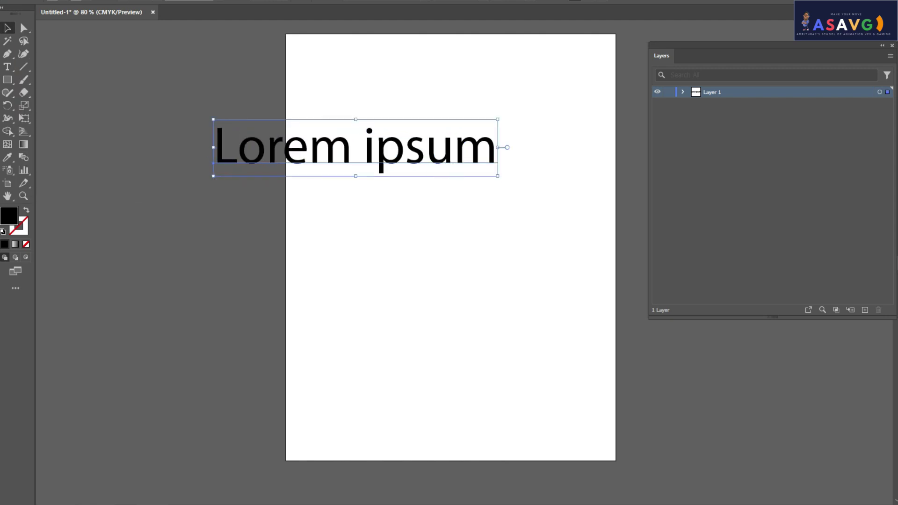
drag(417, 156, 498, 158)
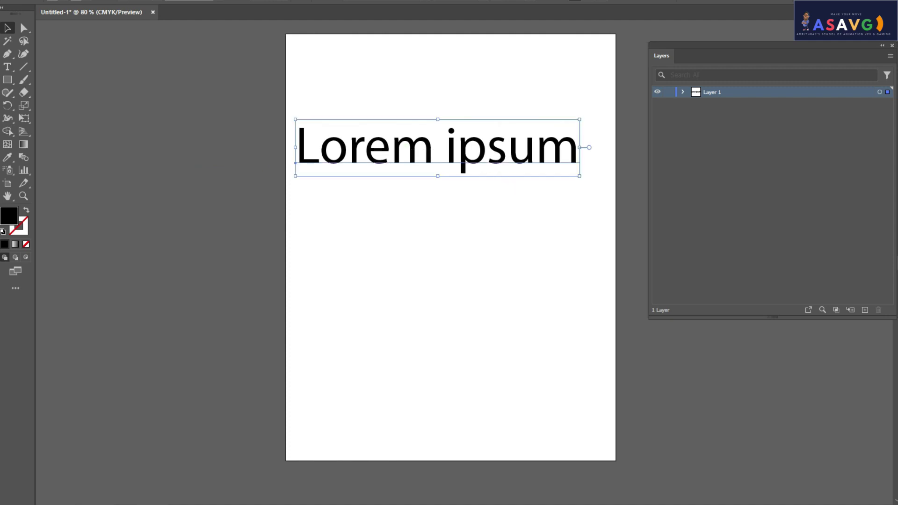
Step: Replace the placeholder words with the text 'VECTOR'
key(t)
key(ctrl+shift+a)
click(487, 147)
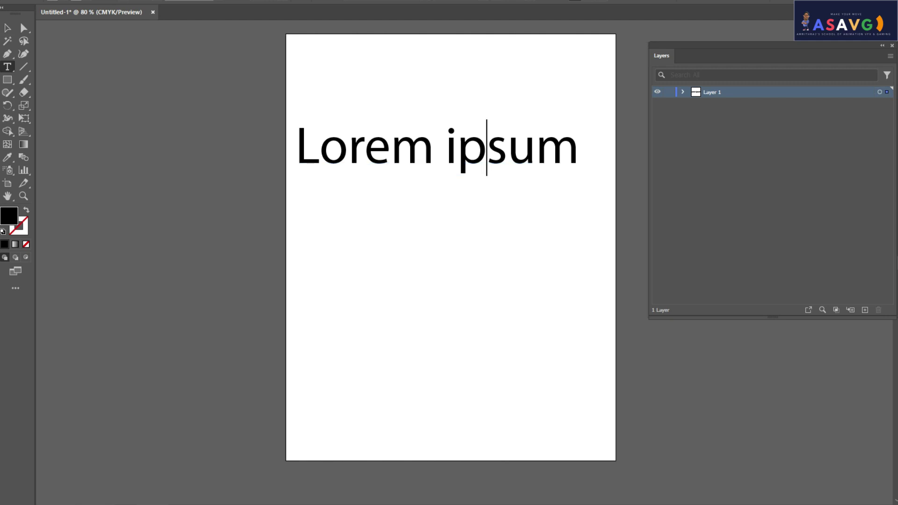
key(ctrl+a)
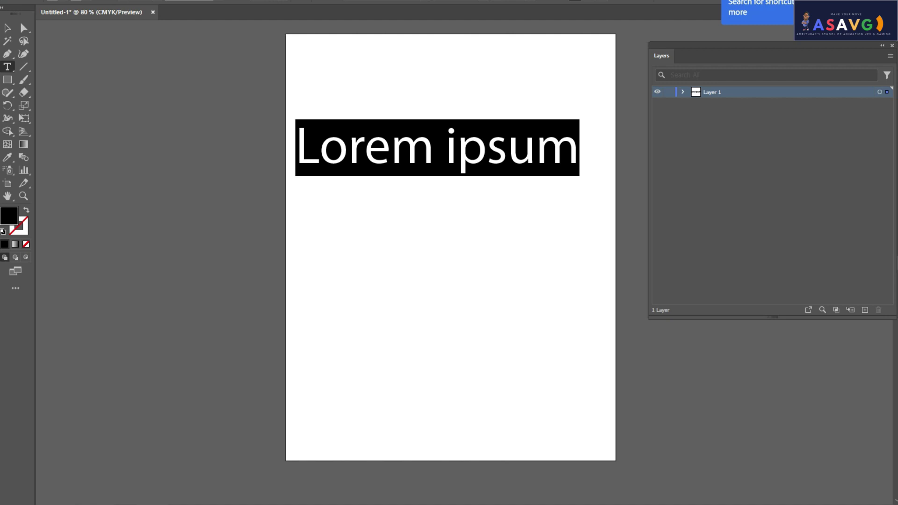
text(VEC)
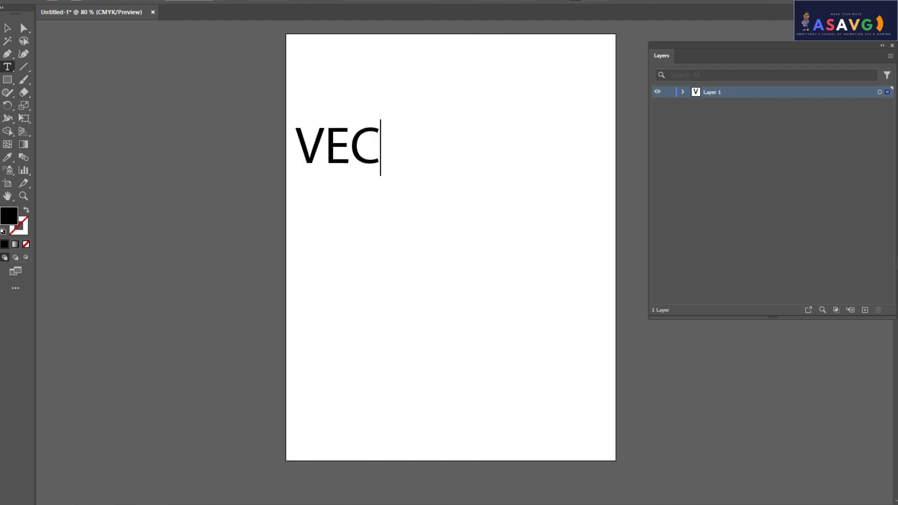
text(TOR)
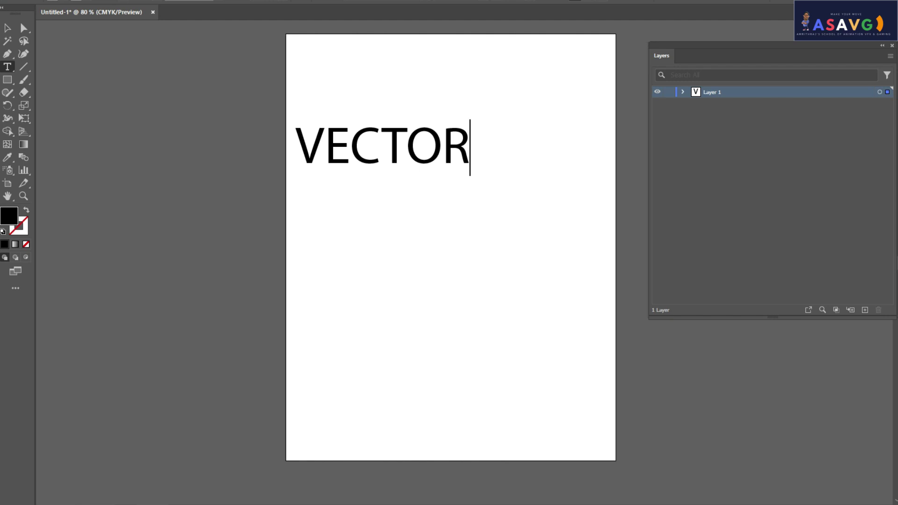
key(Escape)
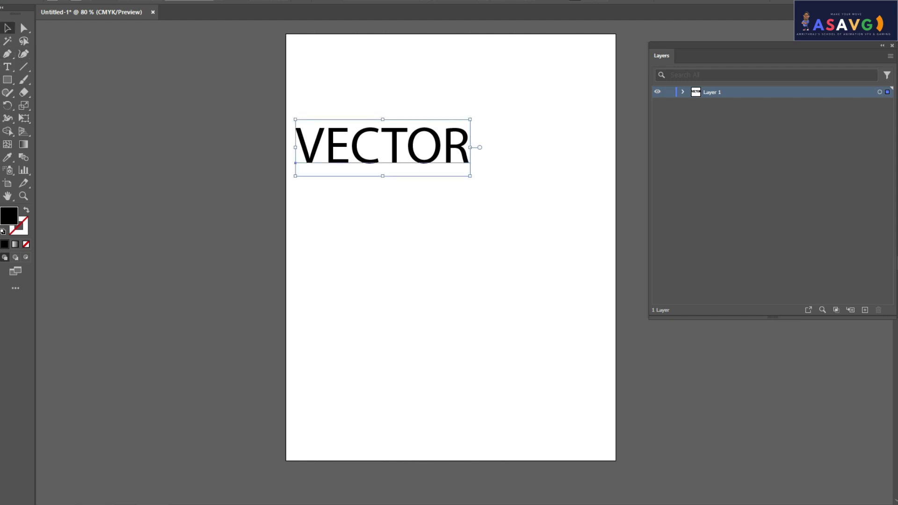
Step: Enlarge the VECTOR text, fill it cyan and reposition it slightly
drag(470, 176, 558, 204)
drag(421, 159, 435, 155)
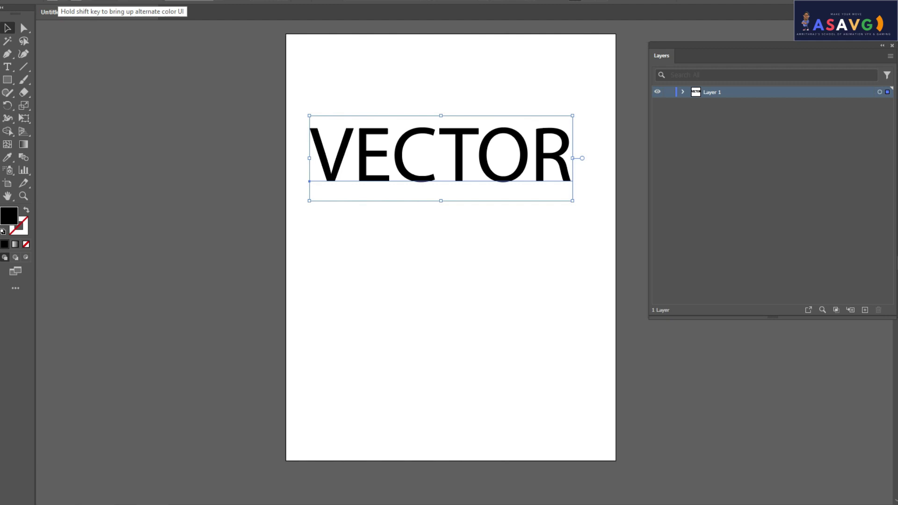
click(21, 21)
click(56, 13)
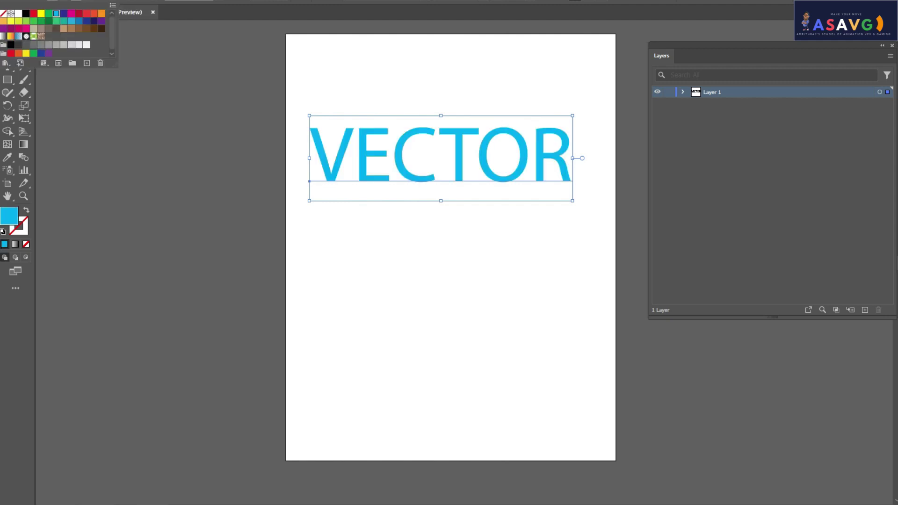
key(Escape)
drag(381, 167, 381, 174)
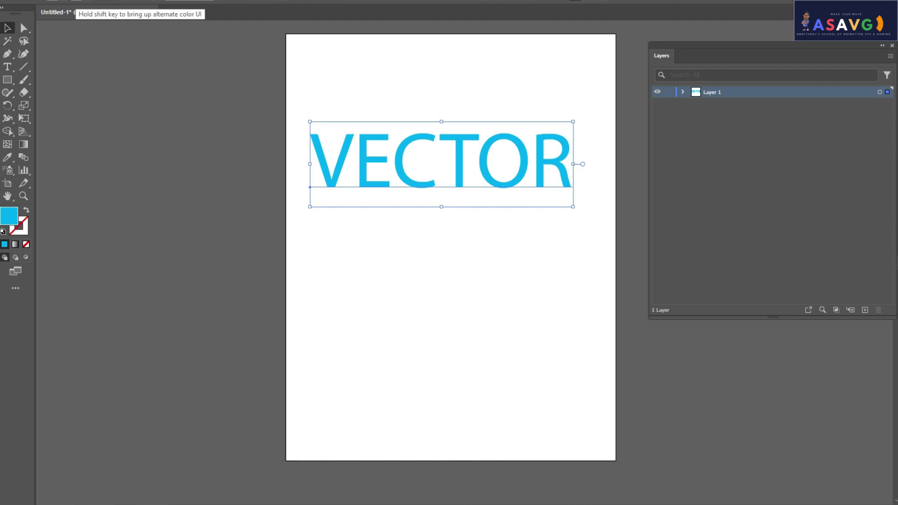
Step: Give VECTOR a thick black stroke and deselect it
click(21, 21)
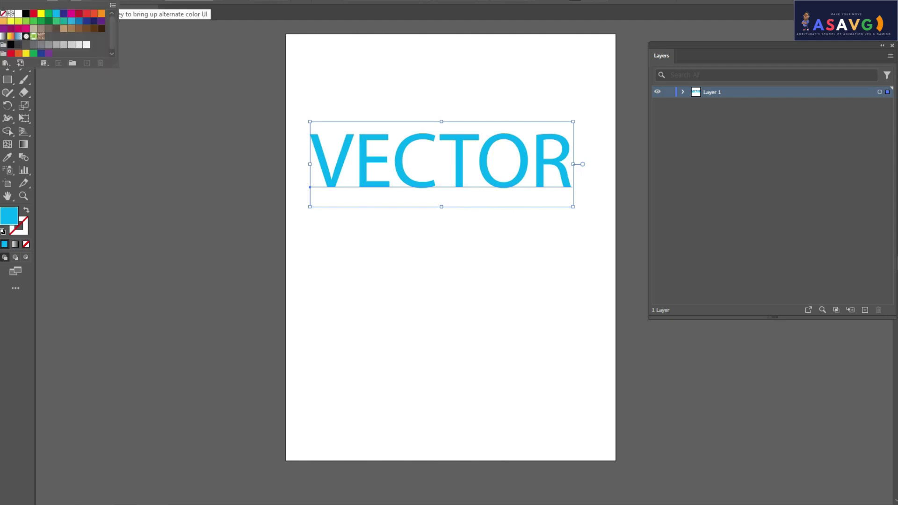
click(26, 14)
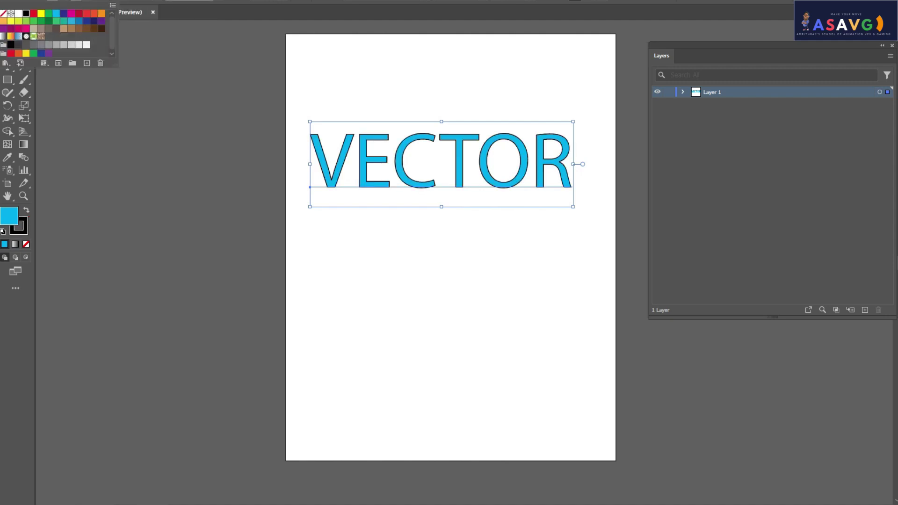
key(Escape)
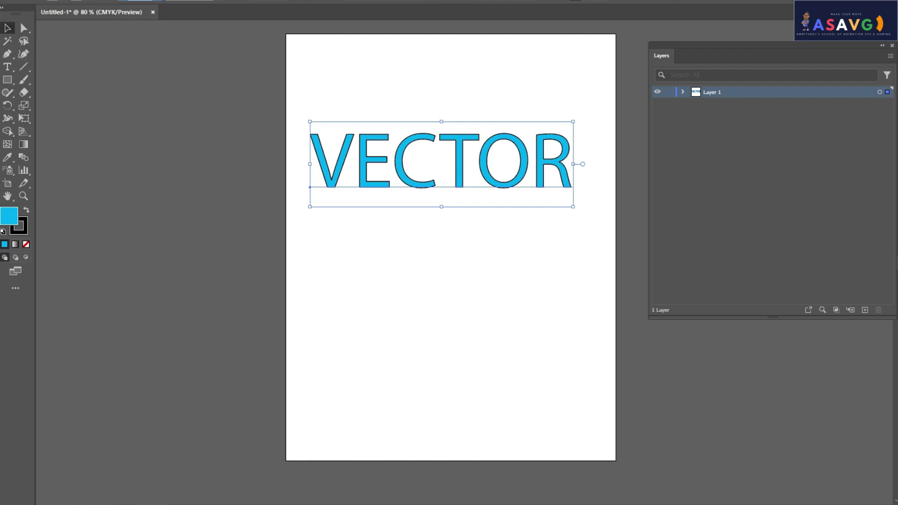
click(141, 0)
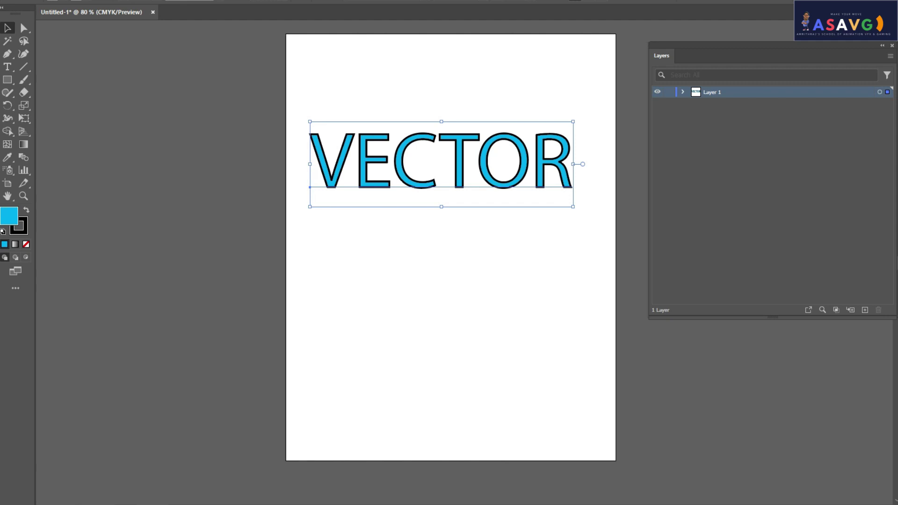
key(ctrl+shift+a)
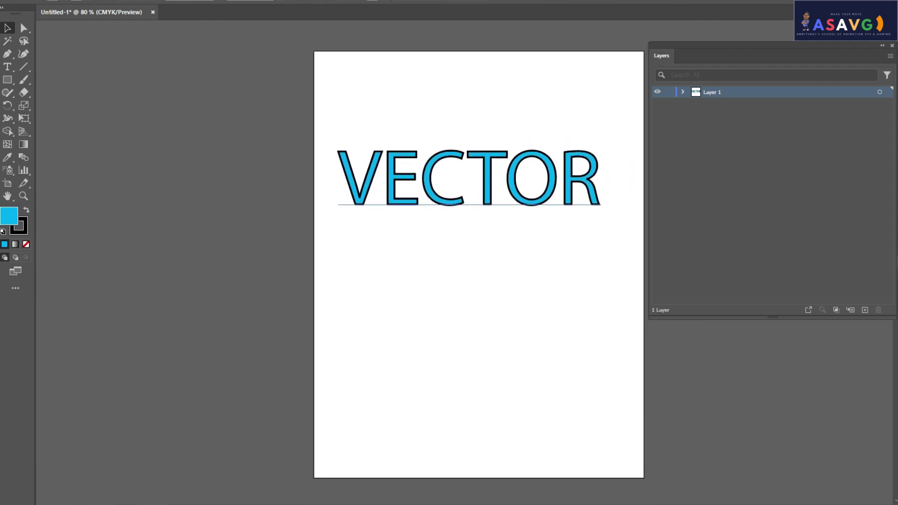
Step: Expand Layer 1 and toggle the VECTOR object's visibility off and on
key(ctrl+equal)
key(ctrl+minus)
key(ctrl+minus)
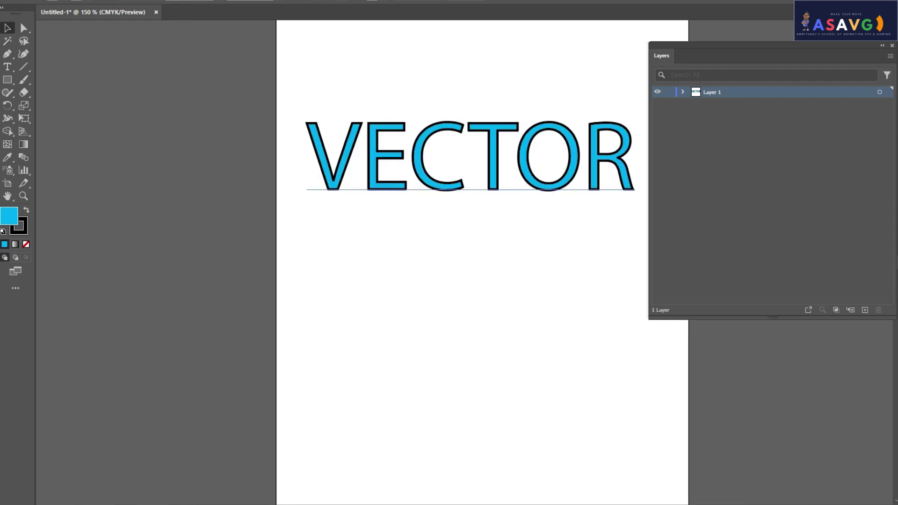
key(ctrl+1)
key(ctrl+minus)
key(ctrl+minus)
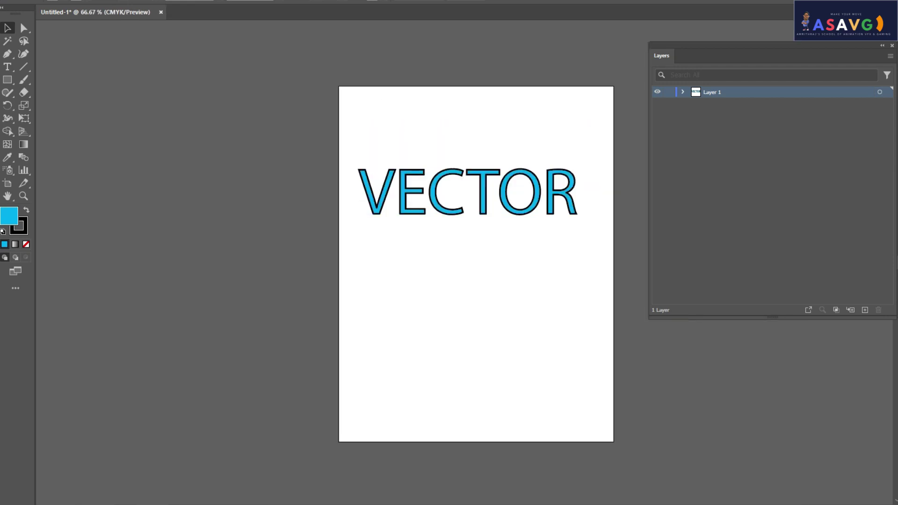
drag(748, 46, 686, 10)
click(620, 56)
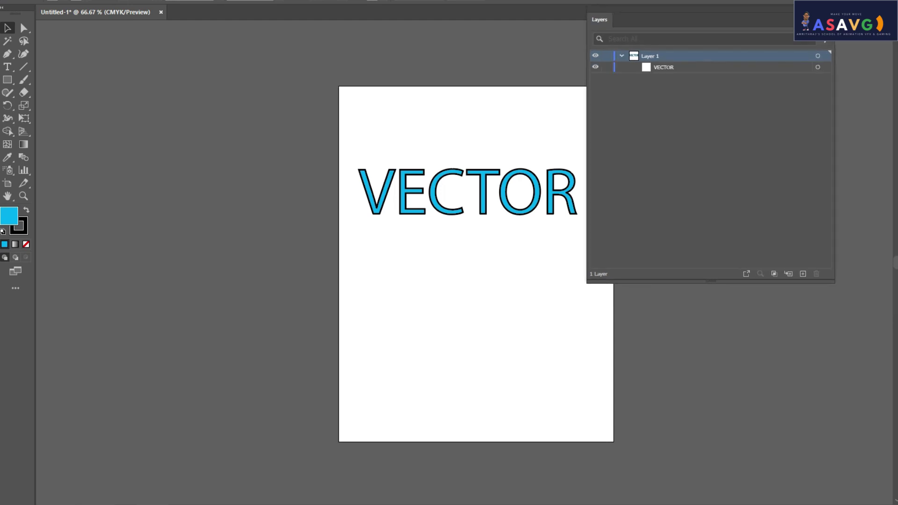
click(664, 67)
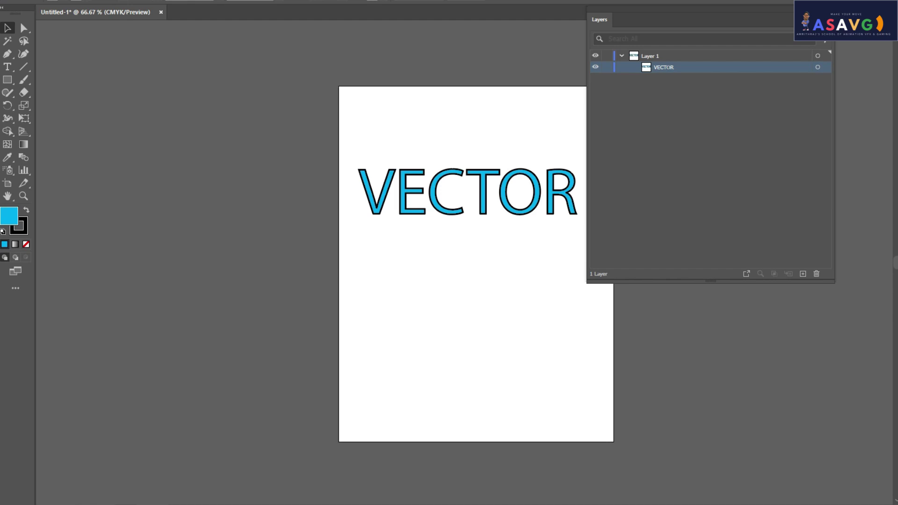
click(595, 67)
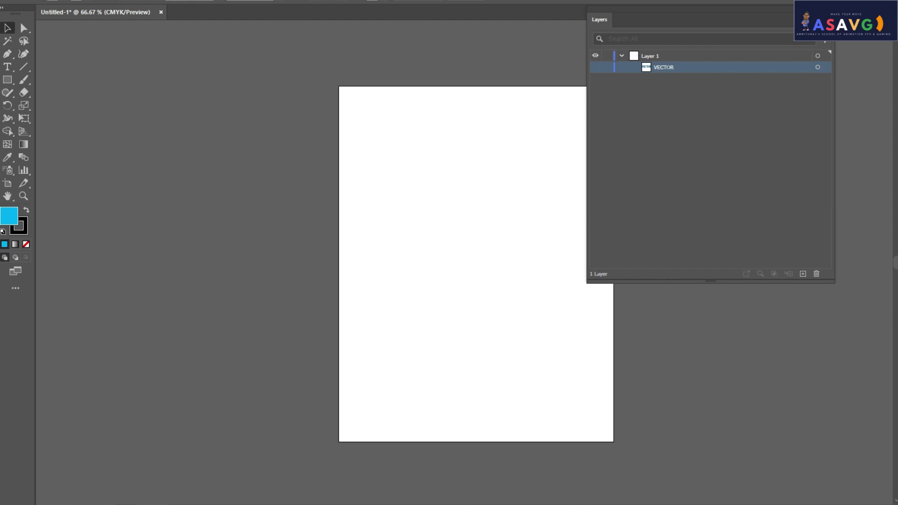
click(595, 67)
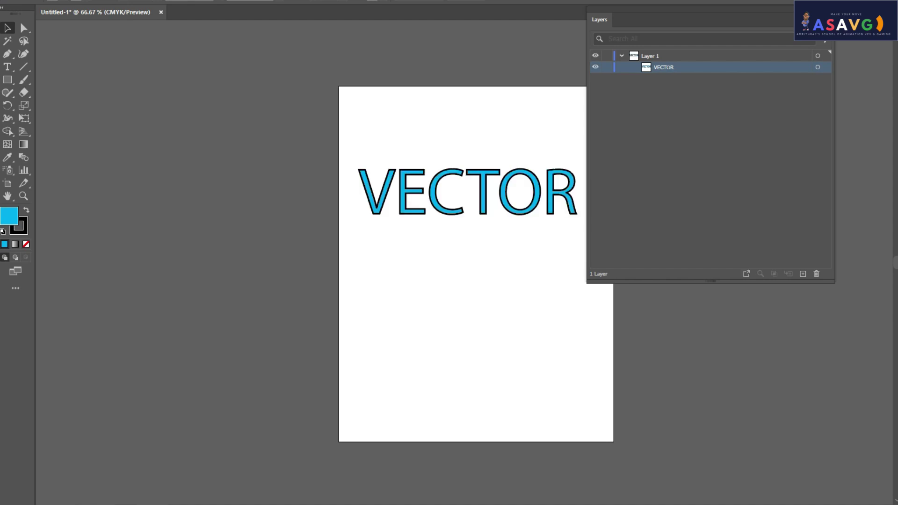
Step: Preview the artwork in Outline view, then nudge VECTOR up and left
key(ctrl+y)
key(ctrl+y)
key(ctrl+y)
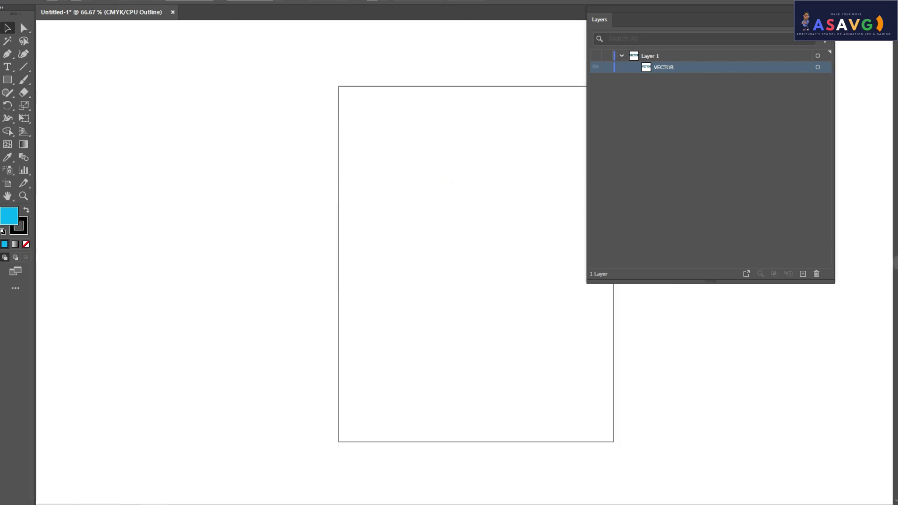
key(ctrl+y)
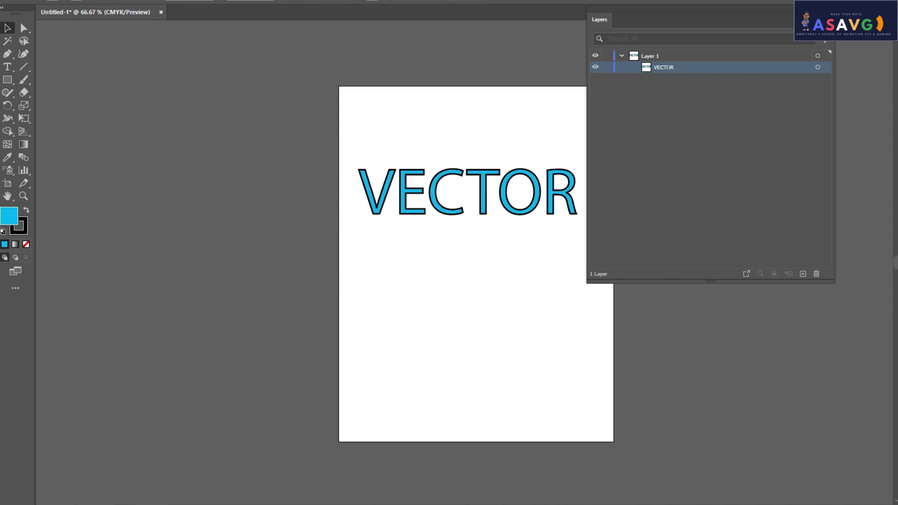
key(ctrl+y)
key(ctrl+y)
drag(463, 210, 456, 197)
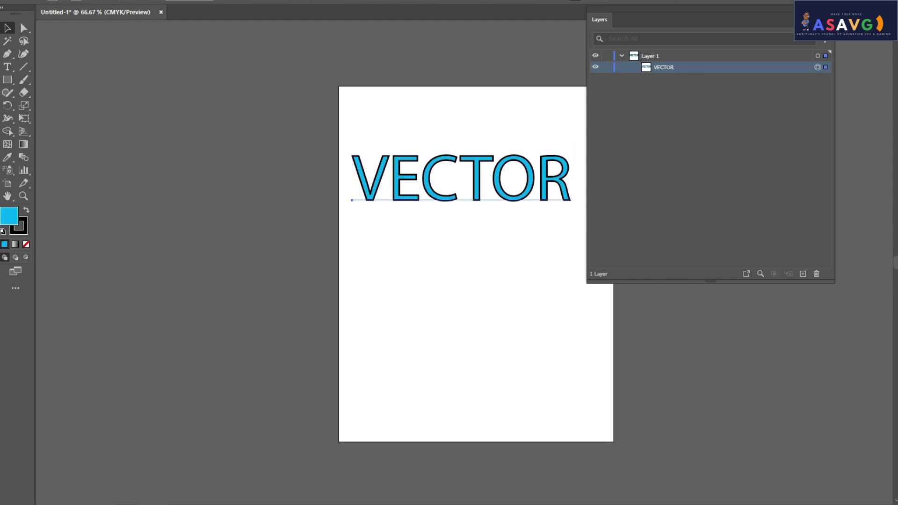
Step: Duplicate VECTOR below the original and toggle both copies' visibility
key(ctrl+c)
key(ctrl+v)
drag(482, 259, 501, 254)
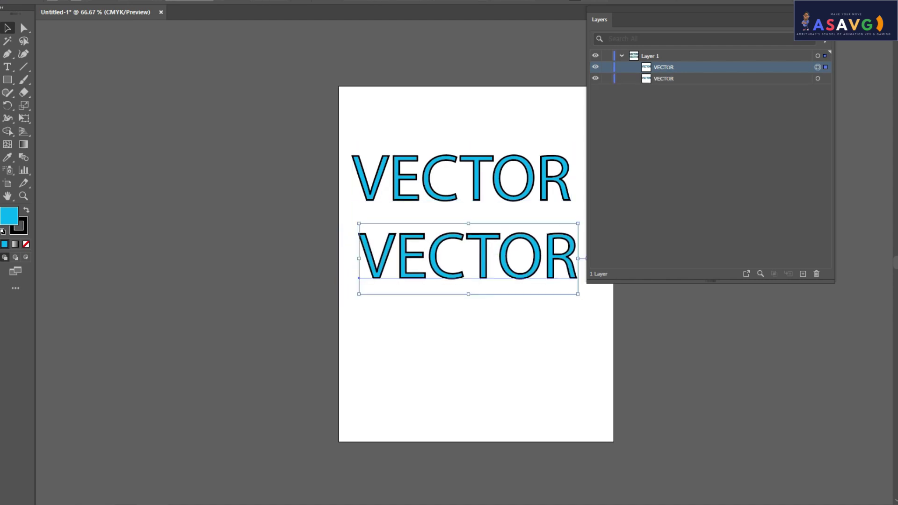
ctrl+click(594, 67)
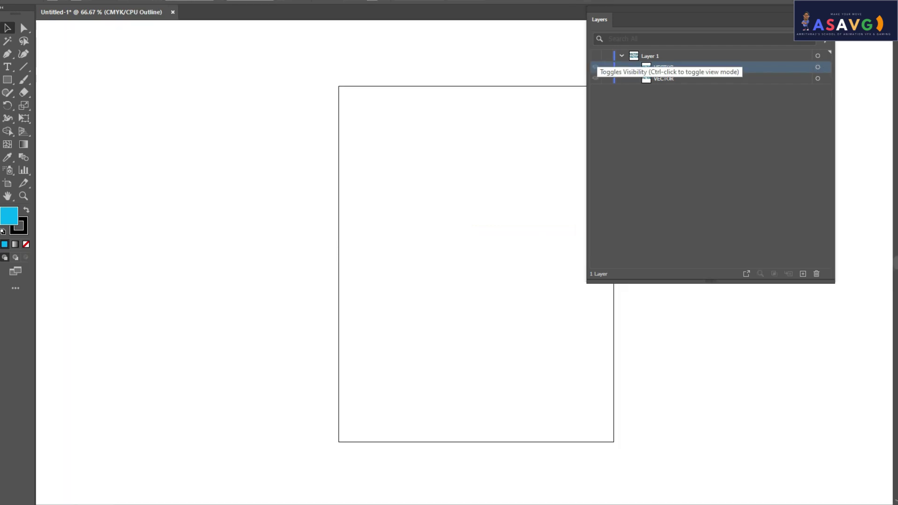
ctrl+click(595, 67)
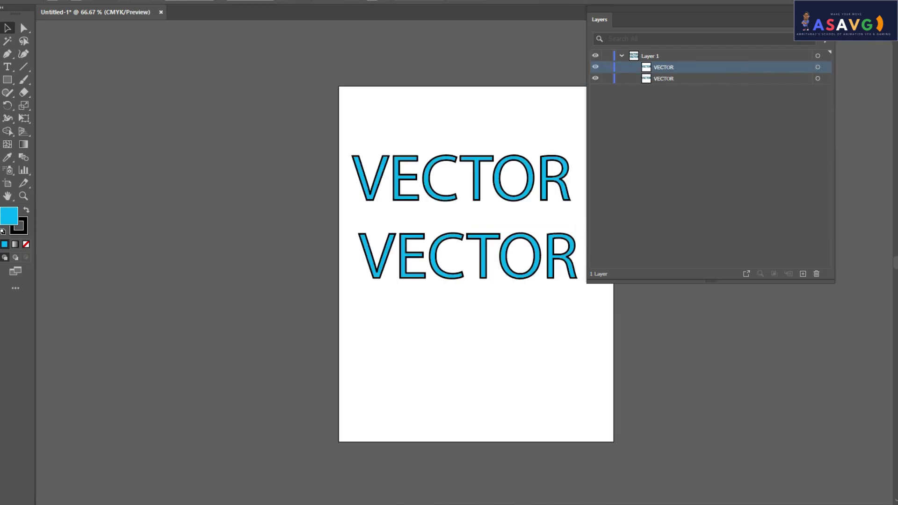
click(595, 67)
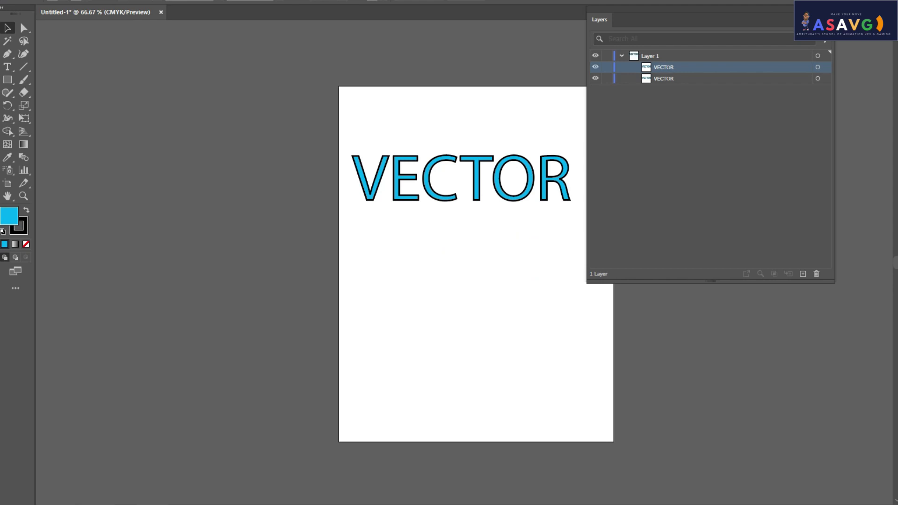
click(595, 78)
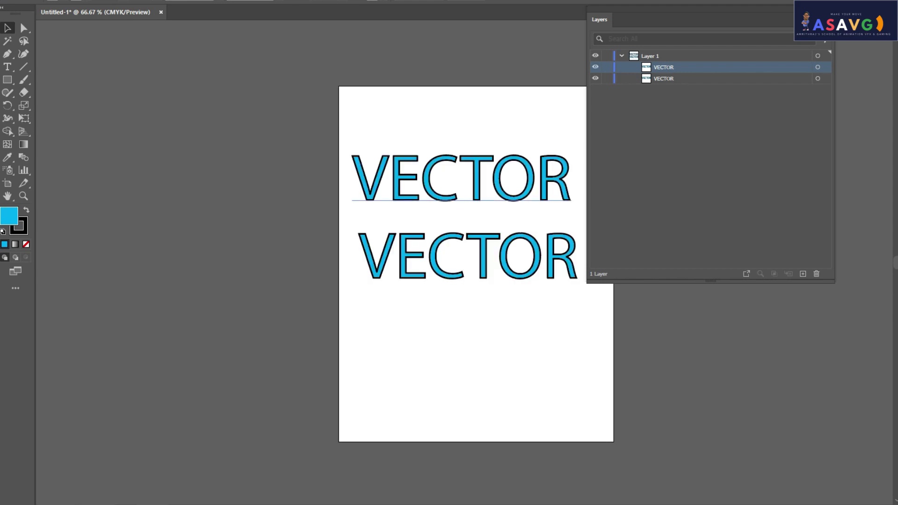
Step: Alt-drag VECTOR copies above and below to make four, then hide and reshow them
drag(444, 200, 447, 139)
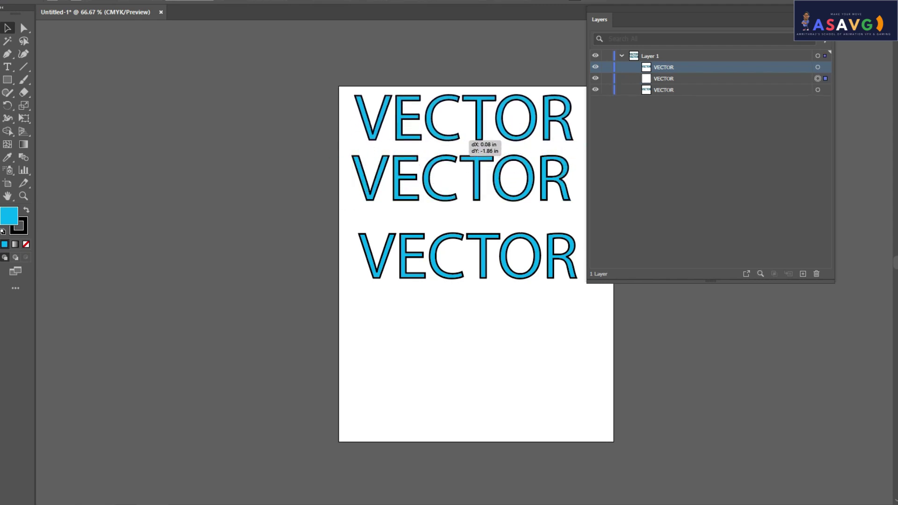
drag(447, 277, 447, 357)
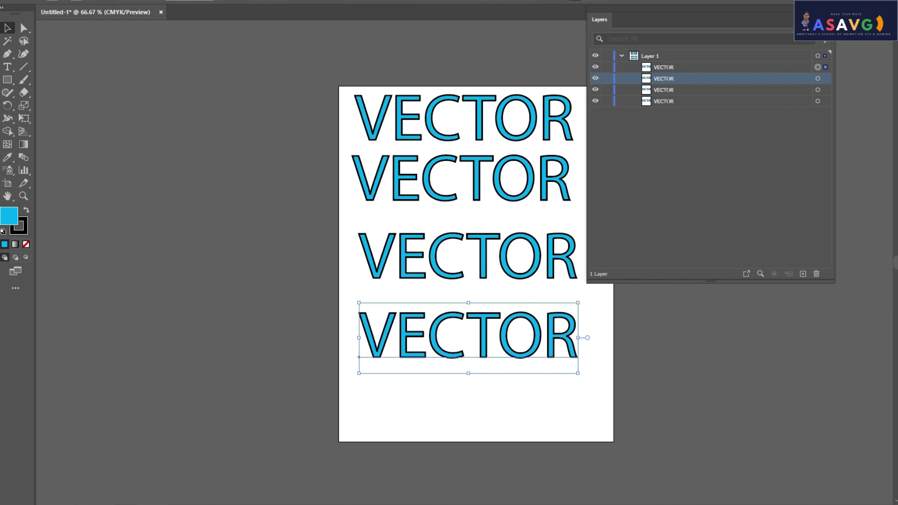
click(595, 101)
click(596, 79)
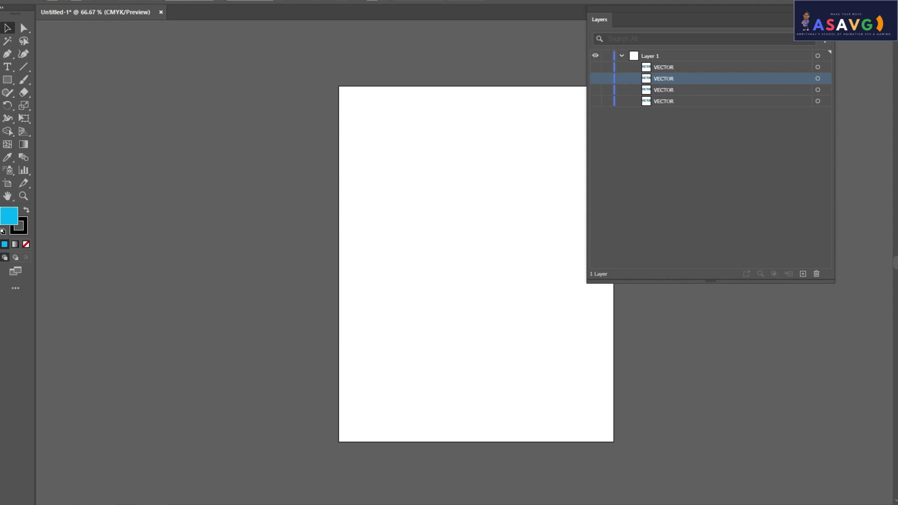
click(595, 101)
click(595, 78)
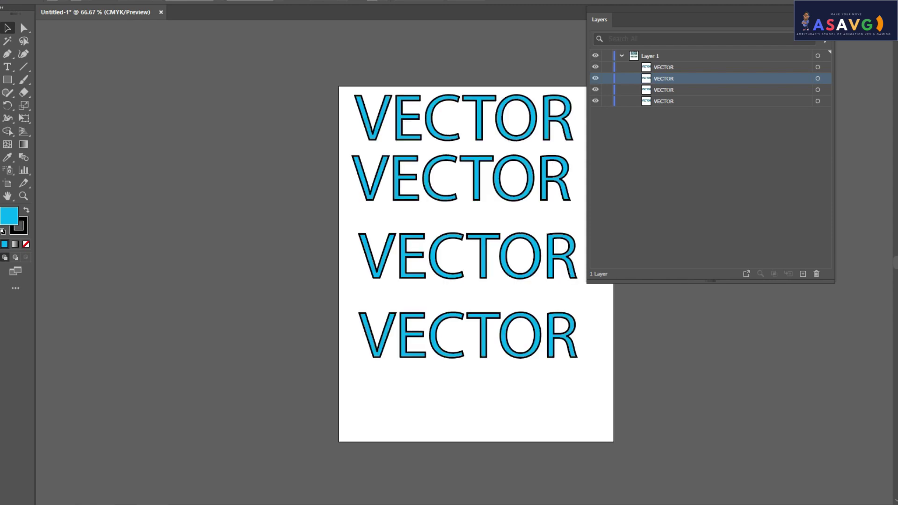
Step: Group the four VECTOR texts with Ctrl+G and move the group up slightly
scroll(452, 264, right, 2)
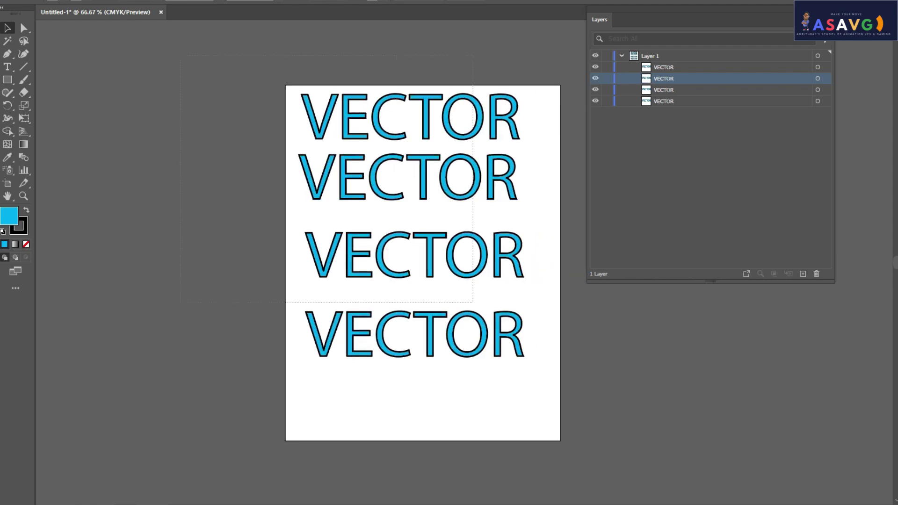
drag(473, 303, 511, 416)
key(ctrl+g)
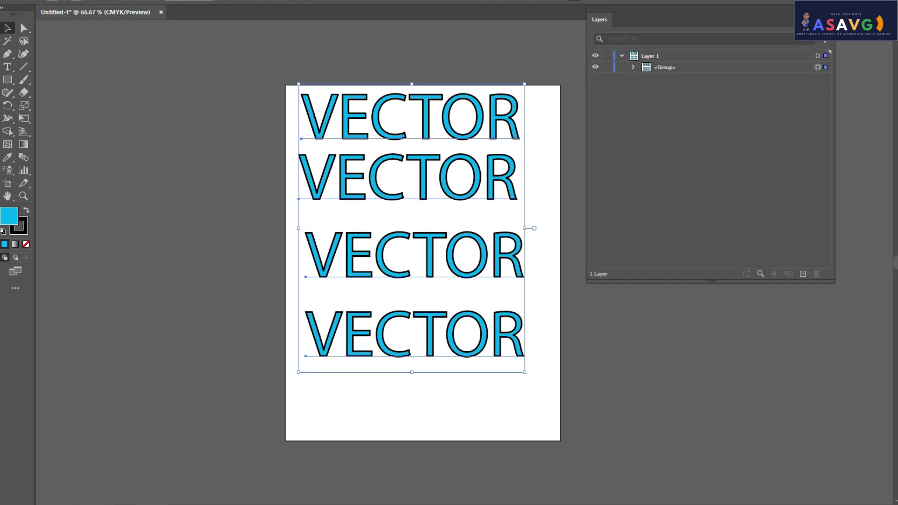
drag(478, 269, 475, 243)
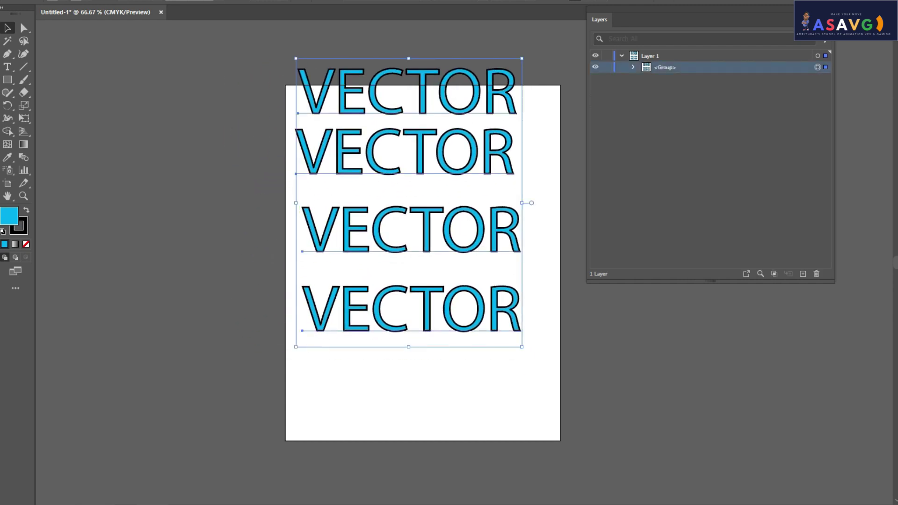
Step: Rename the group 'text' in the Layers panel and hide it
double_click(664, 67)
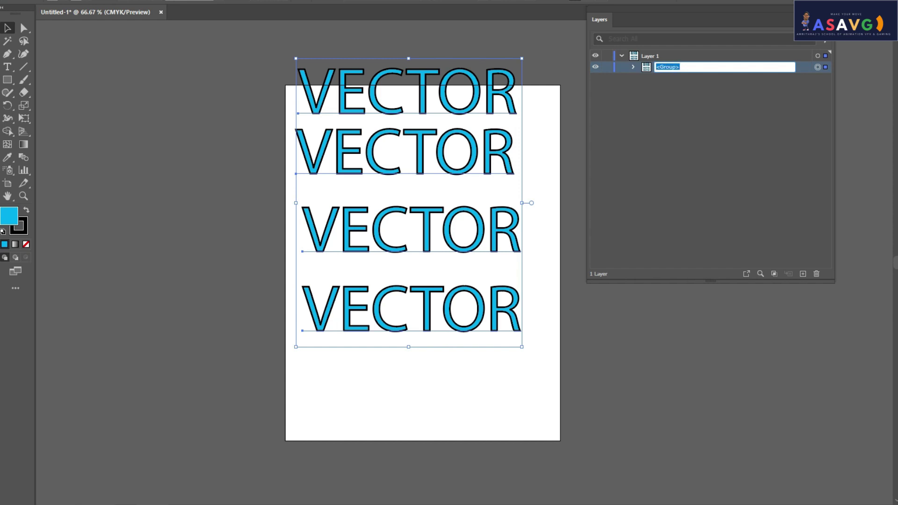
text(text)
key(Return)
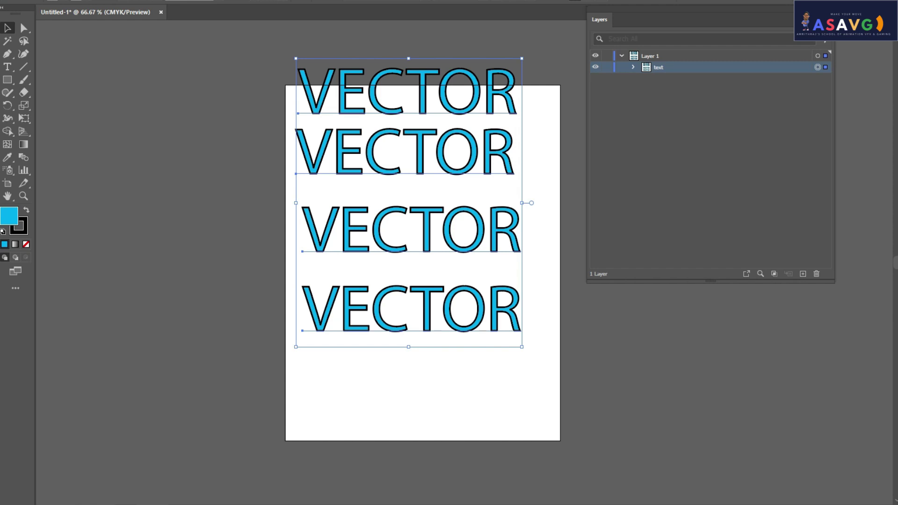
click(595, 67)
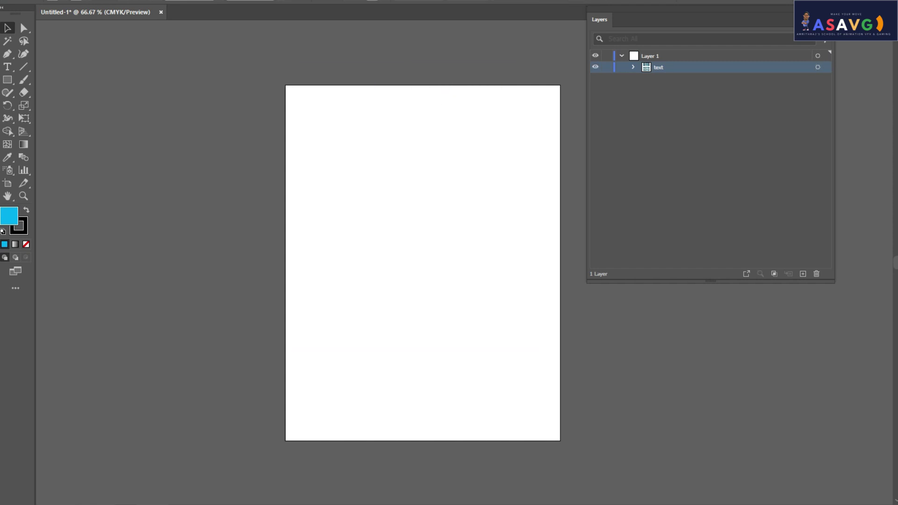
click(596, 67)
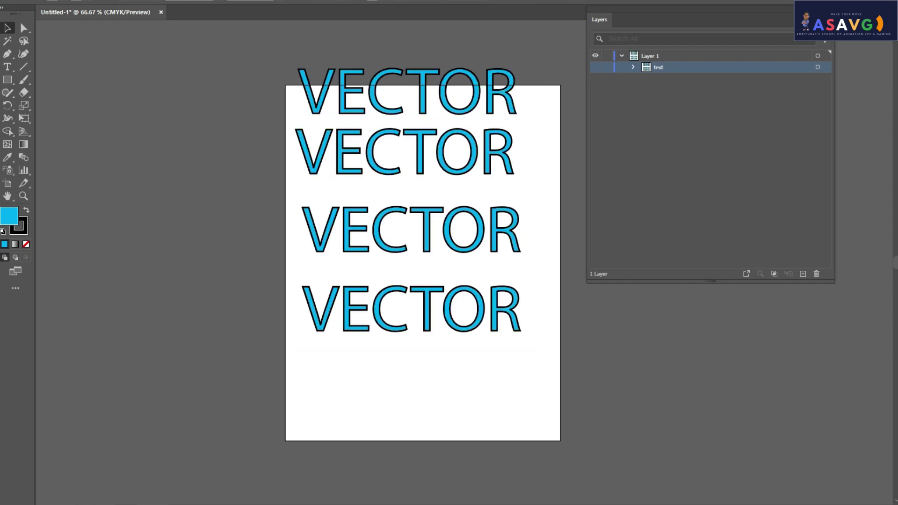
Step: On a new Layer 2, type 'sdadadasdasd' near the page top and scale it up
drag(599, 19, 539, 1)
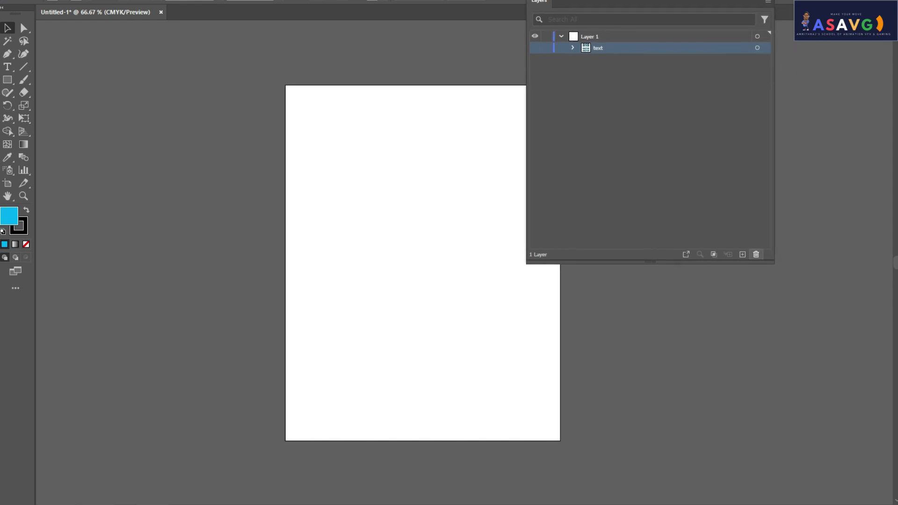
click(742, 254)
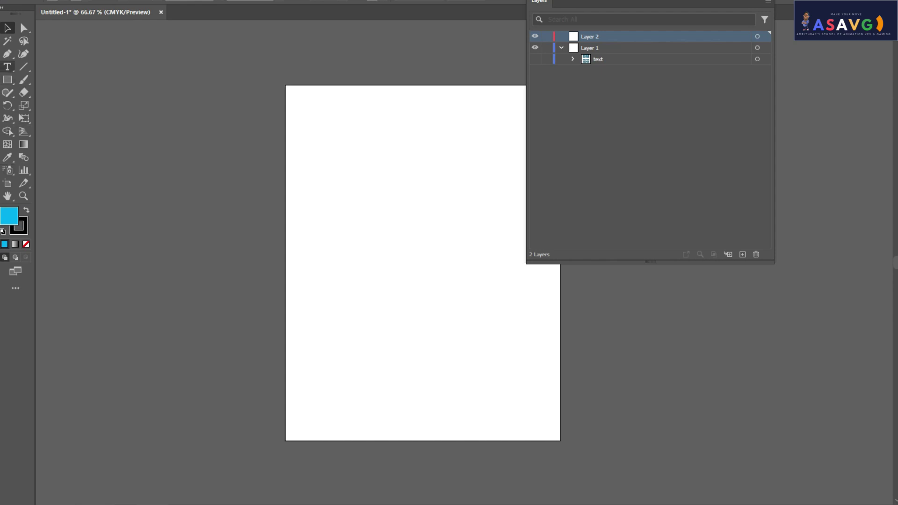
click(7, 66)
click(367, 174)
text(sda)
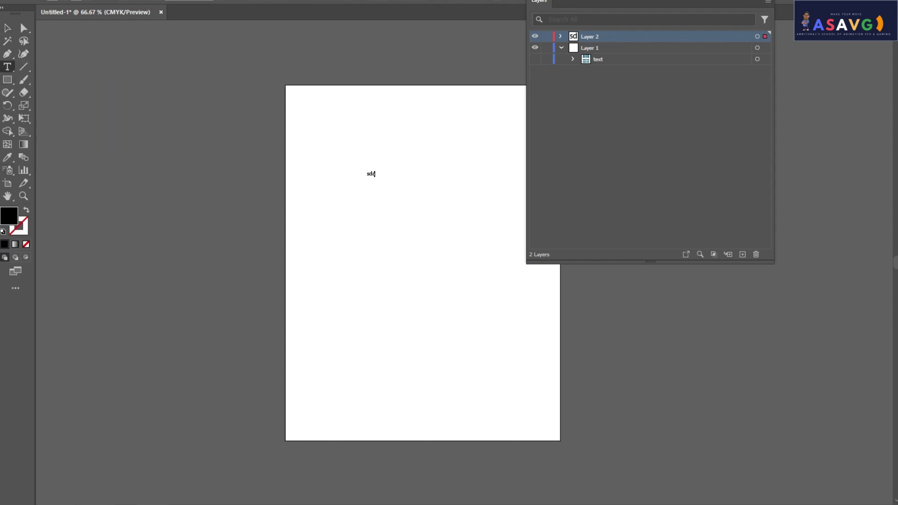
text(dadasdasd)
key(Escape)
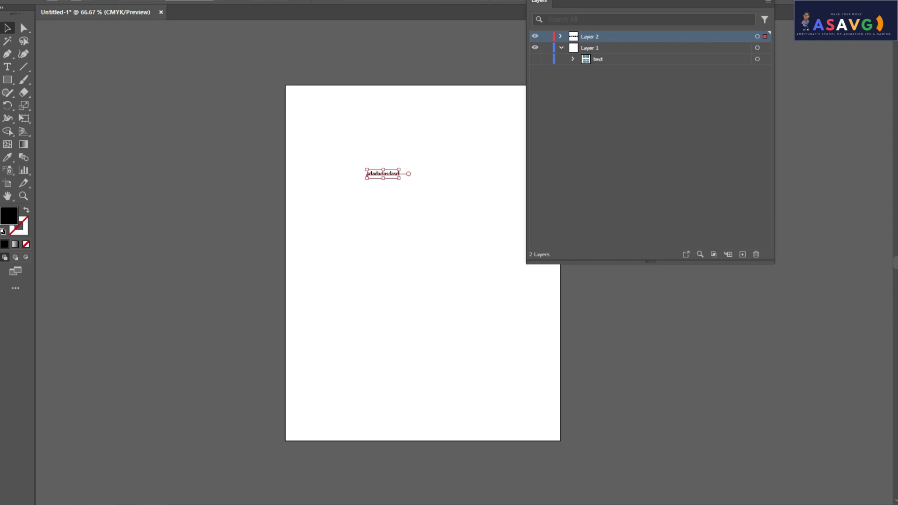
drag(399, 178, 512, 245)
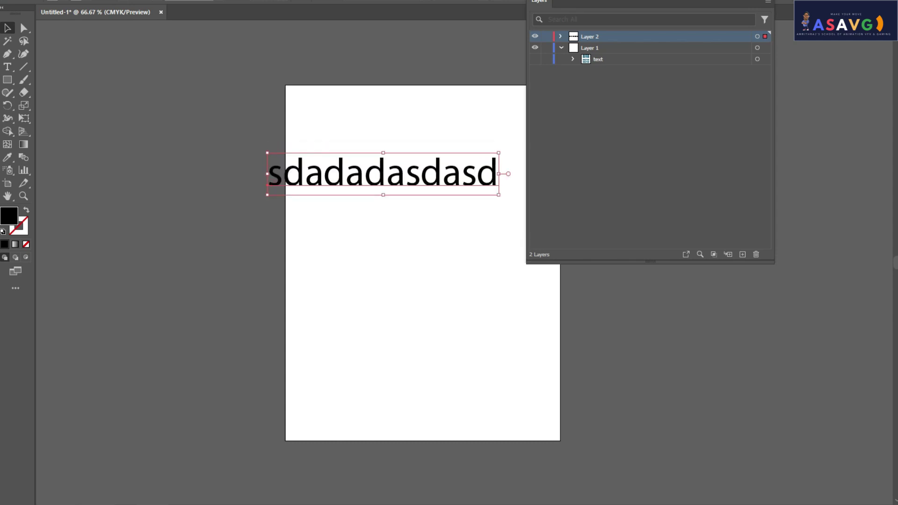
click(535, 36)
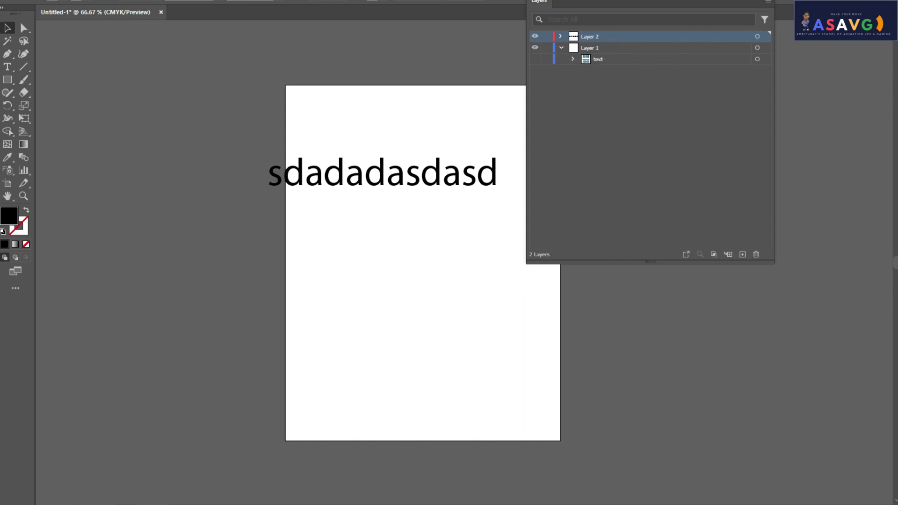
Step: Inspect the text group's contents, then select and delete the test text
click(573, 59)
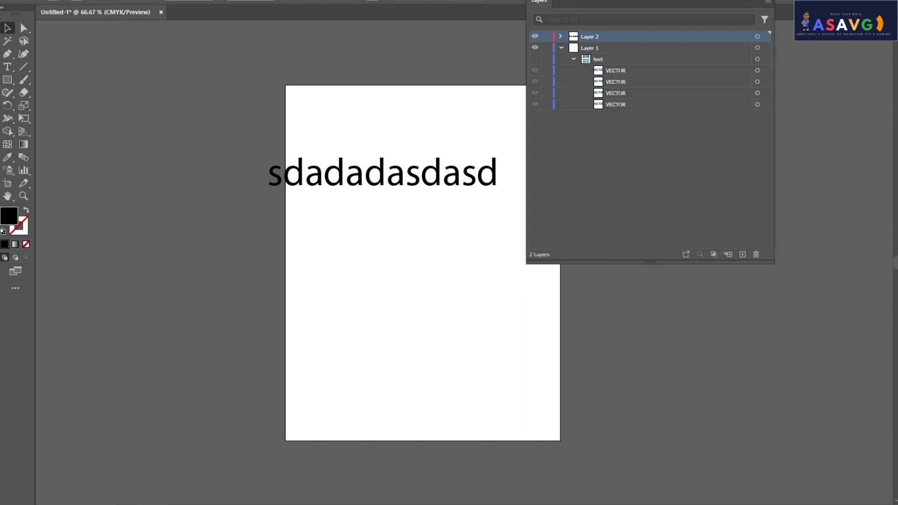
click(616, 70)
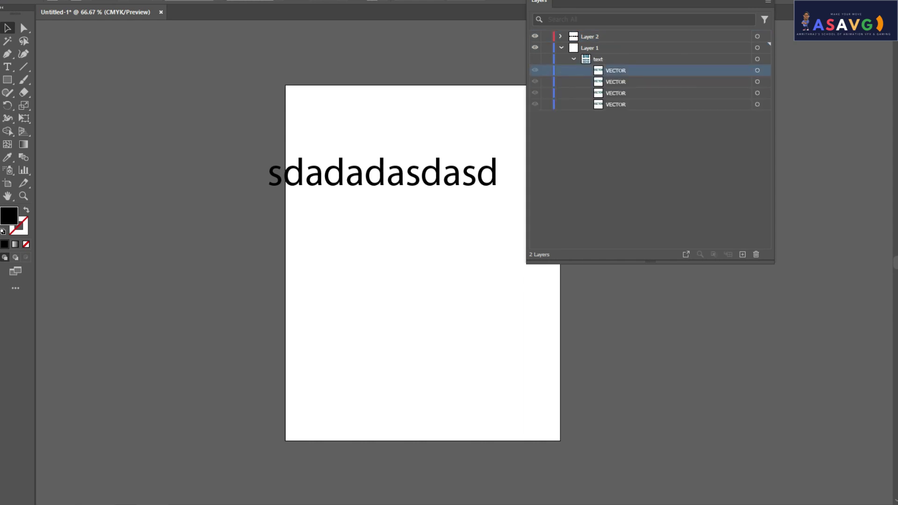
click(574, 59)
click(534, 59)
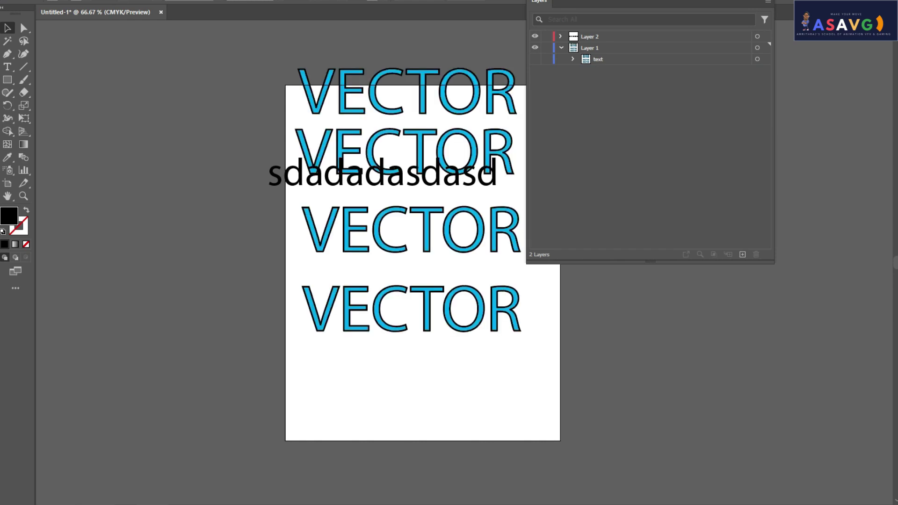
key(ctrl+a)
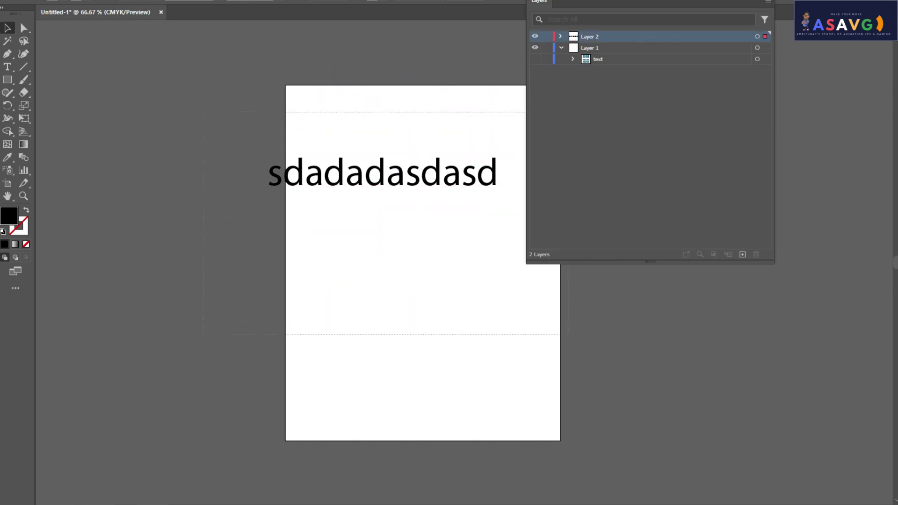
key(Delete)
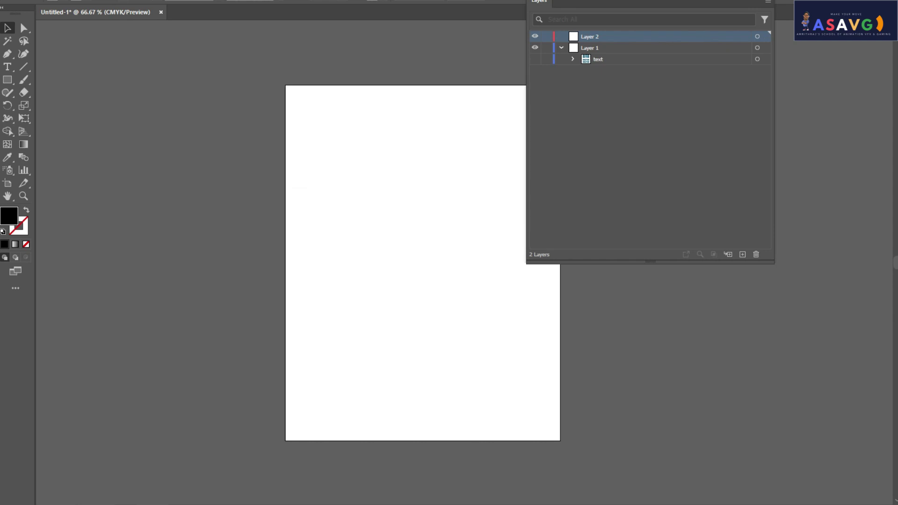
Step: Delete the 'text' group and then Layer 1
click(598, 59)
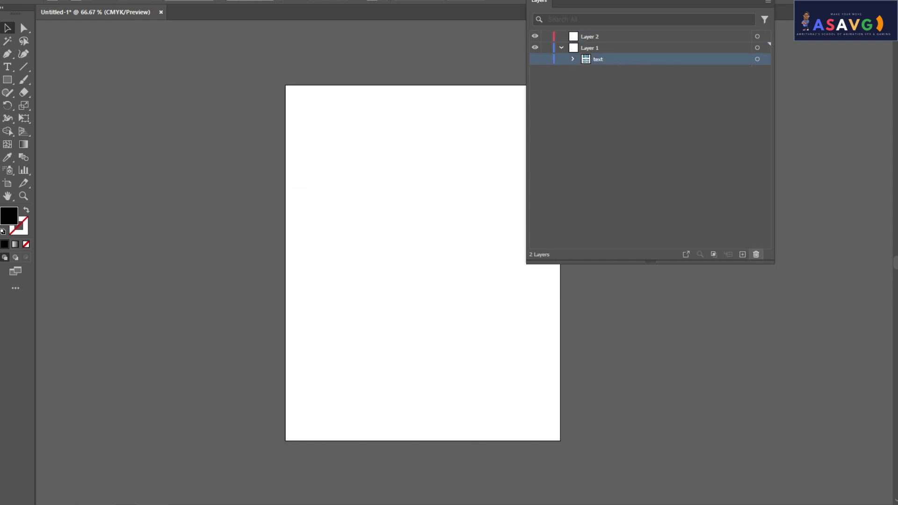
click(755, 254)
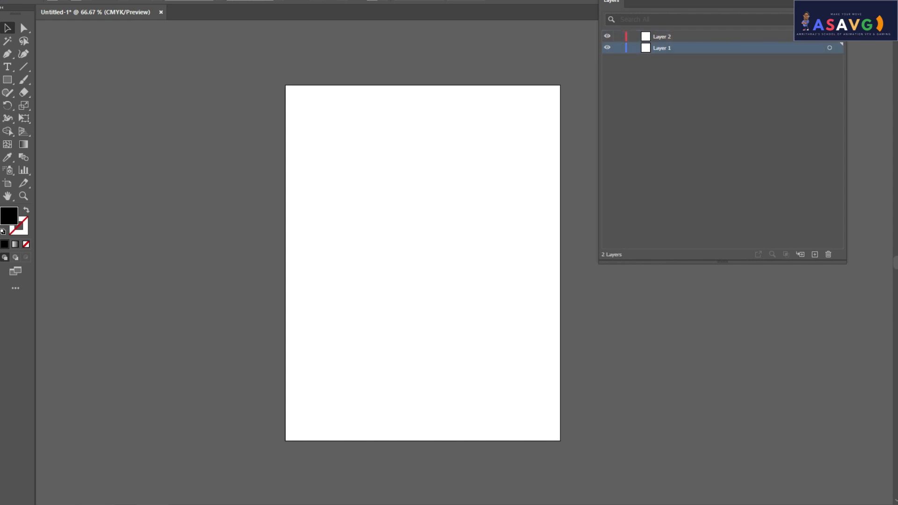
click(829, 254)
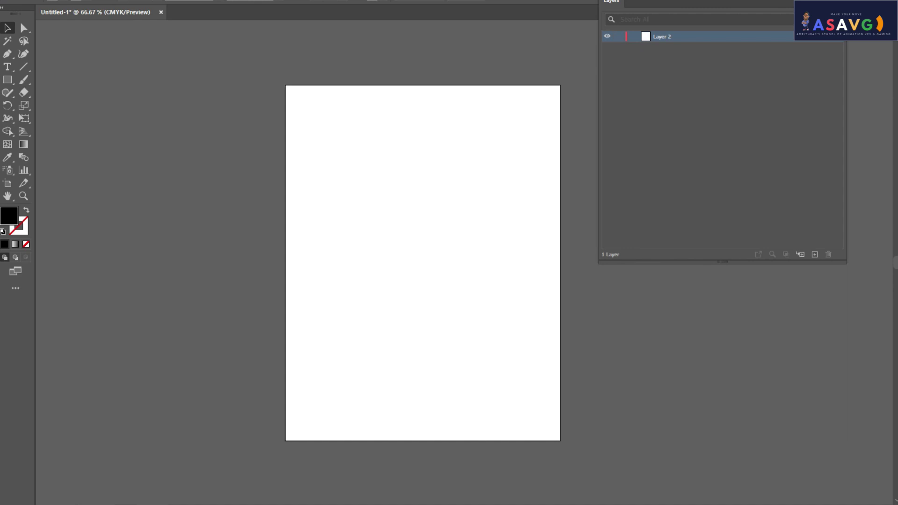
Step: Draw a page-sized dark blue rectangle and lock it with Ctrl+2
mouse_move(421, 262)
mouse_down()
mouse_move(359, 197)
mouse_move(353, 220)
mouse_up()
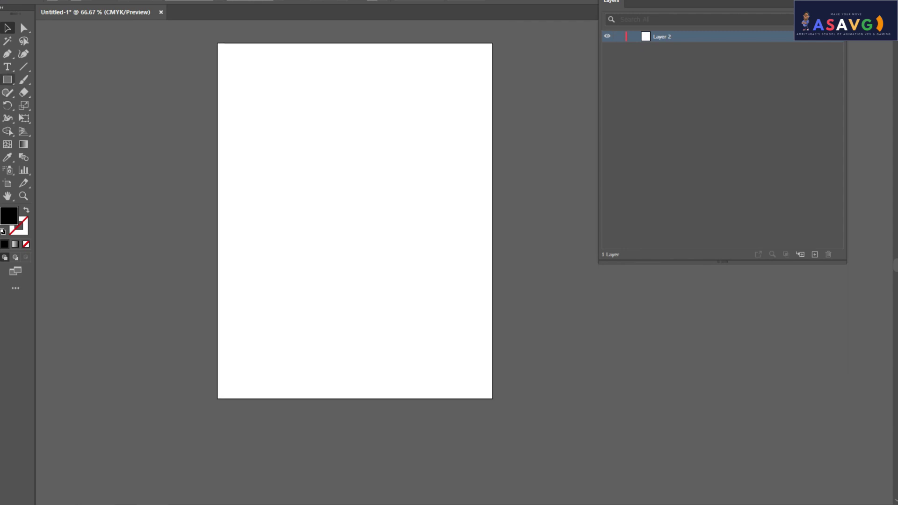
click(7, 80)
click(61, 79)
mouse_move(218, 43)
mouse_down()
mouse_move(413, 243)
mouse_move(492, 398)
mouse_up()
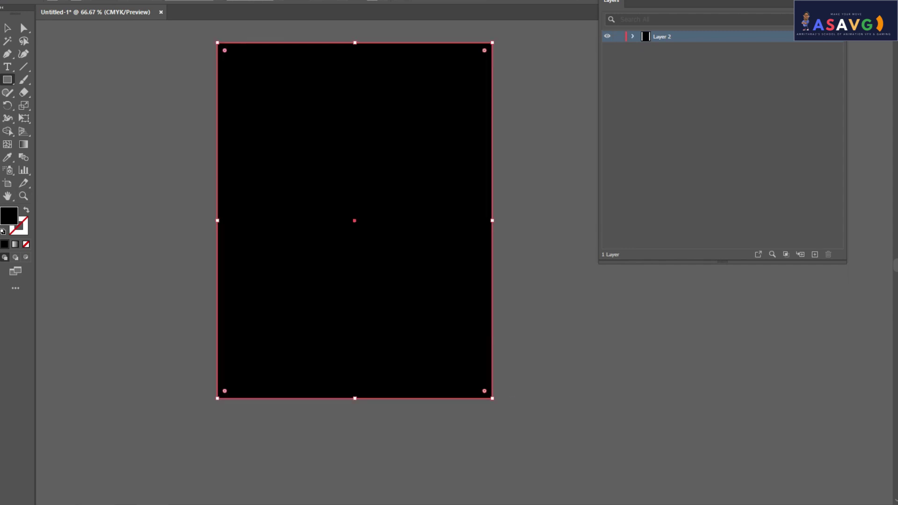
click(56, 13)
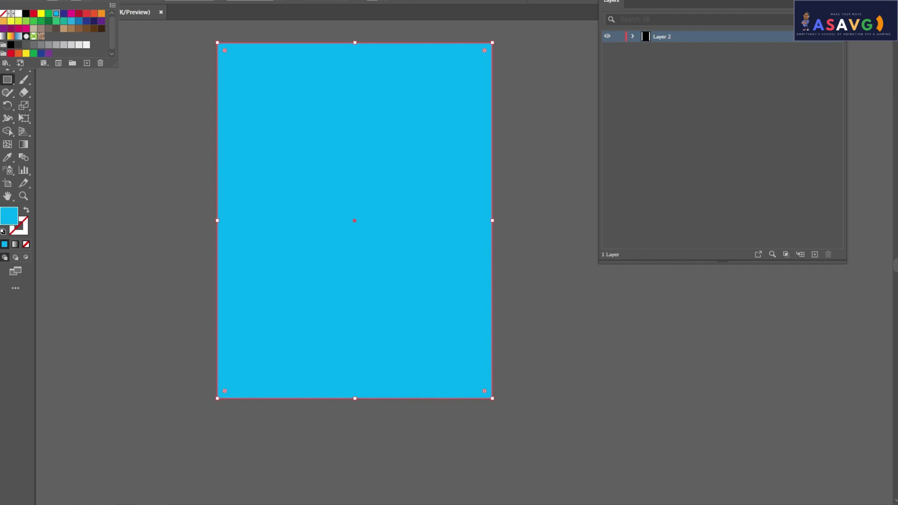
click(87, 21)
key(Escape)
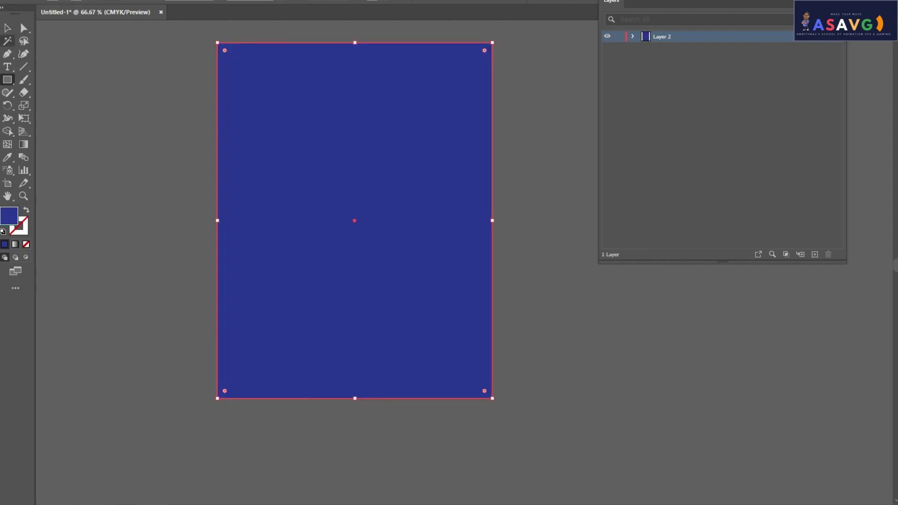
key(ctrl+2)
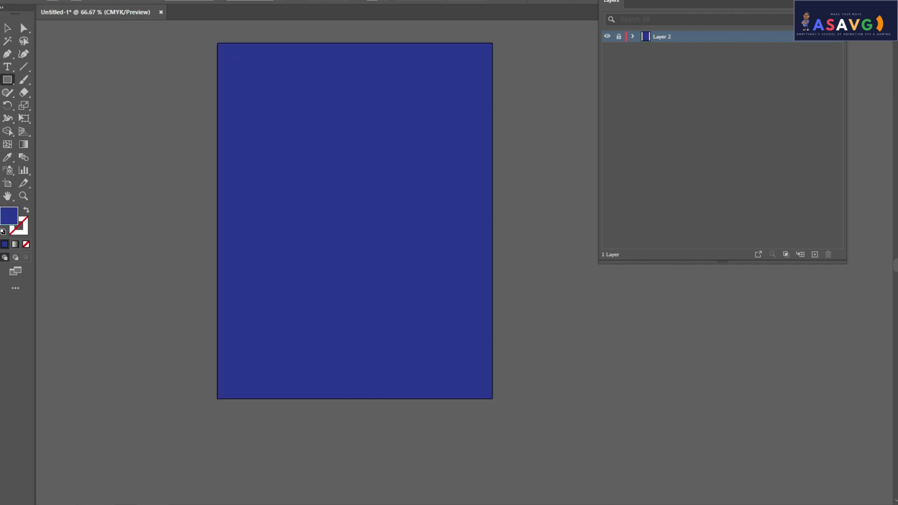
Step: Fill the full-page background rectangle with deep navy 001477 and lock Layer 2
drag(611, 2, 635, 60)
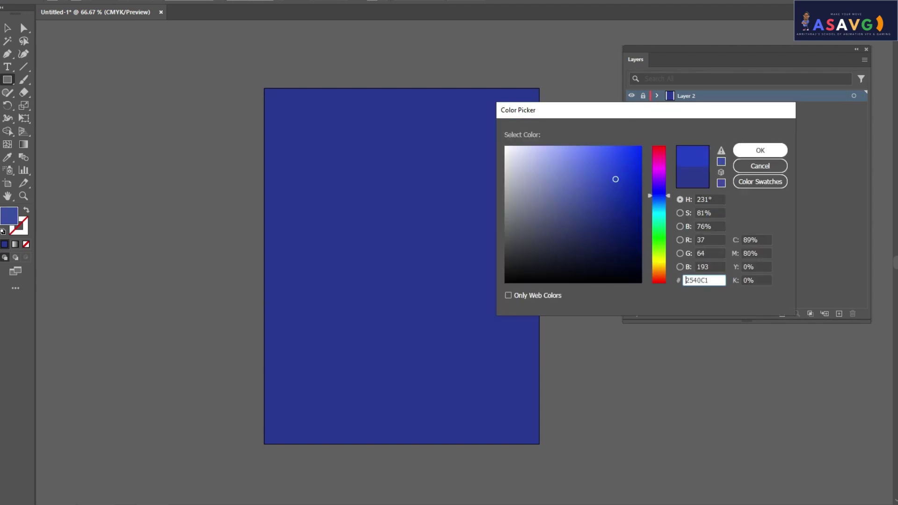
key(Return)
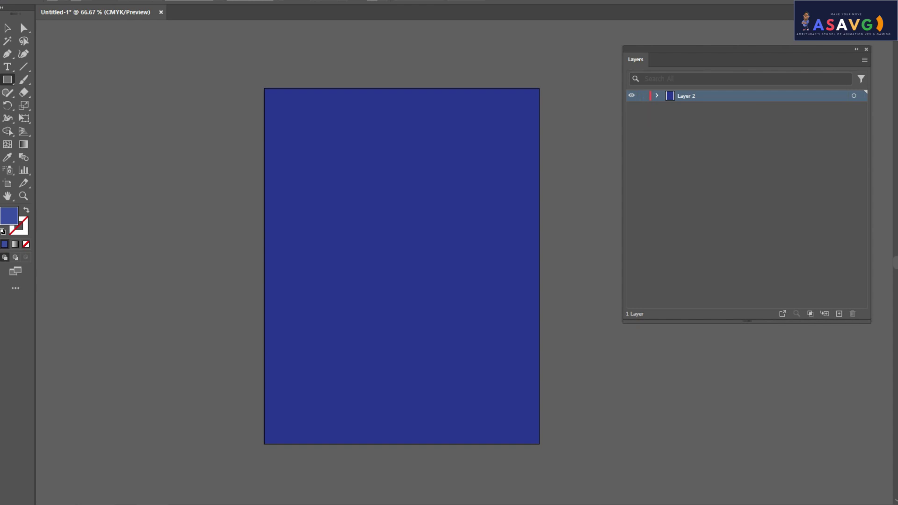
key(v)
key(ctrl+a)
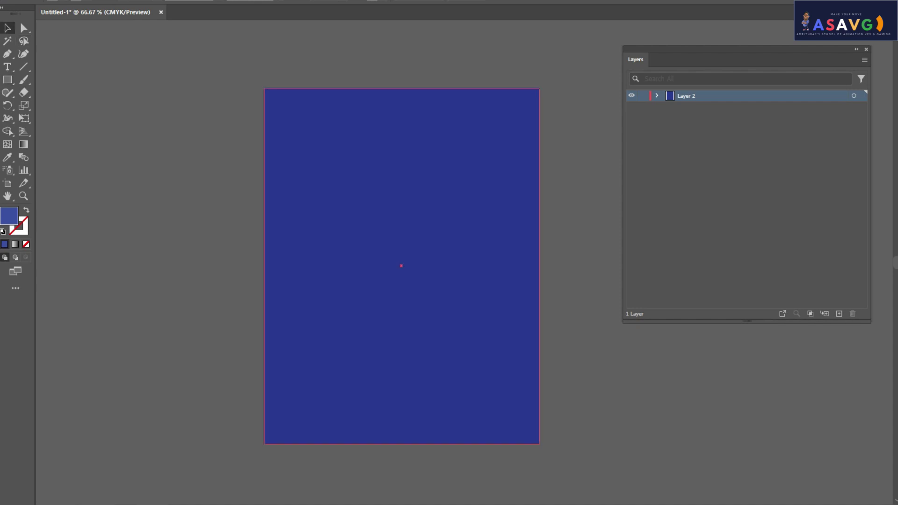
key(ctrl+a)
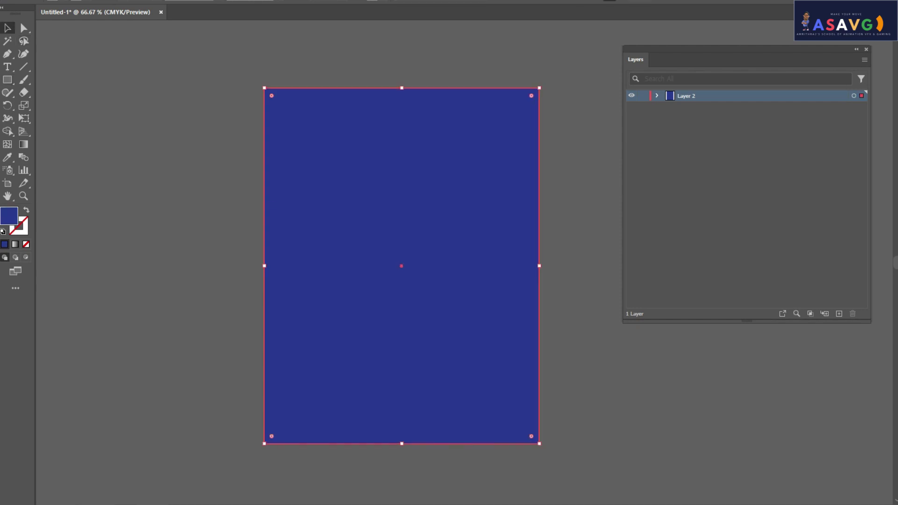
double_click(8, 216)
text(27326B)
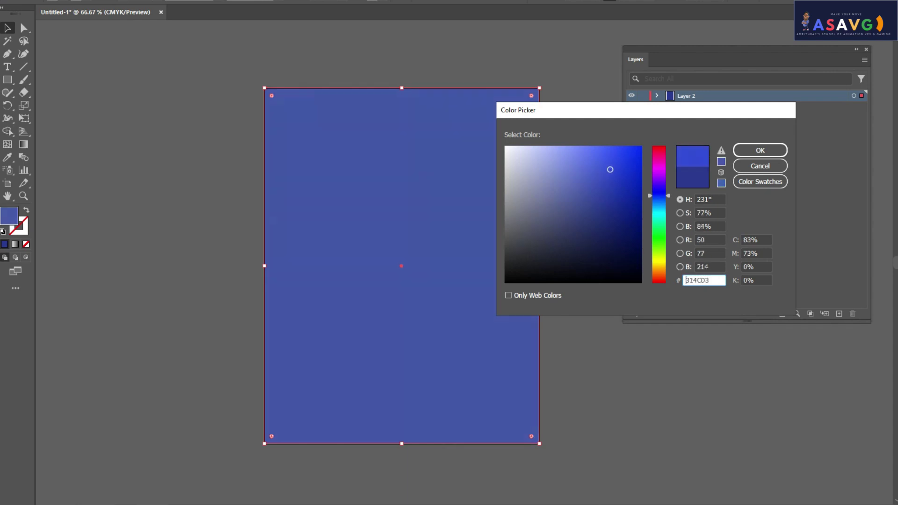
mouse_move(593, 225)
mouse_down()
mouse_move(626, 198)
mouse_move(592, 205)
mouse_move(640, 219)
mouse_up()
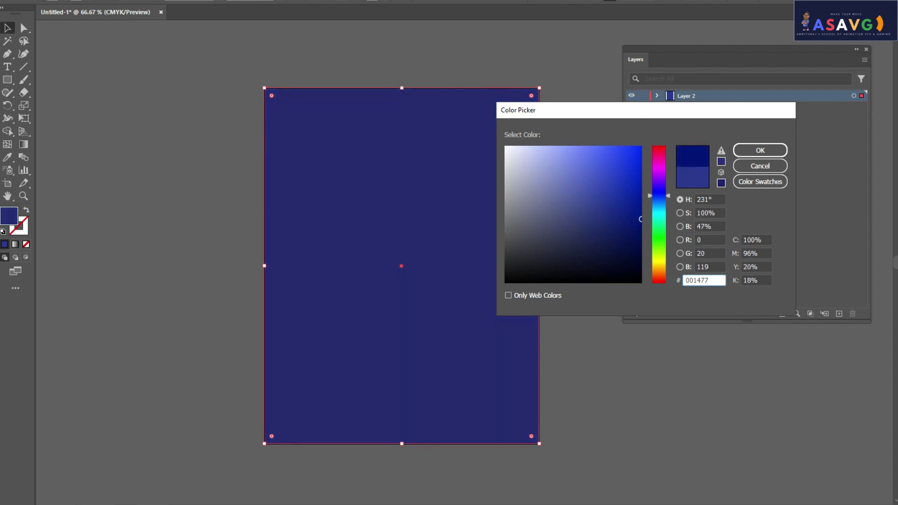
click(760, 150)
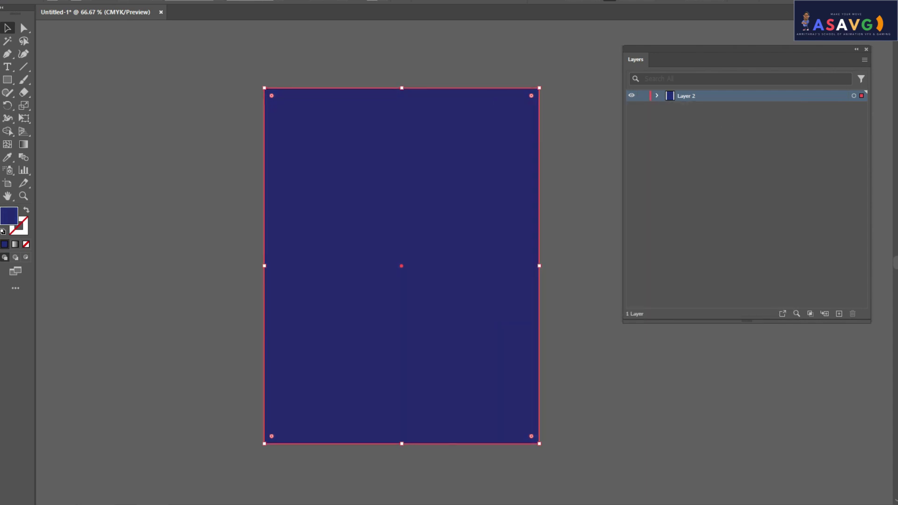
click(643, 95)
drag(402, 266, 359, 228)
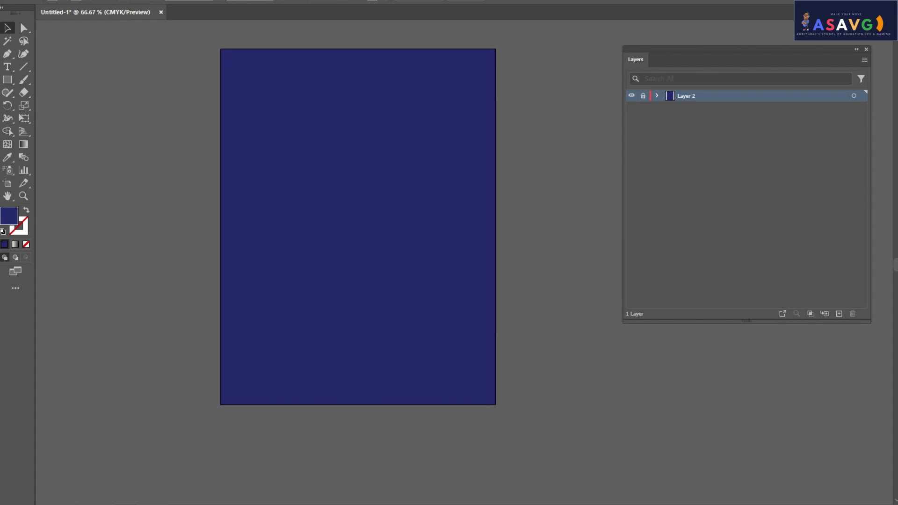
Step: Delete the Lorem ipsum placeholder text and keep Layer 2's navy rectangle locked
click(8, 66)
click(657, 96)
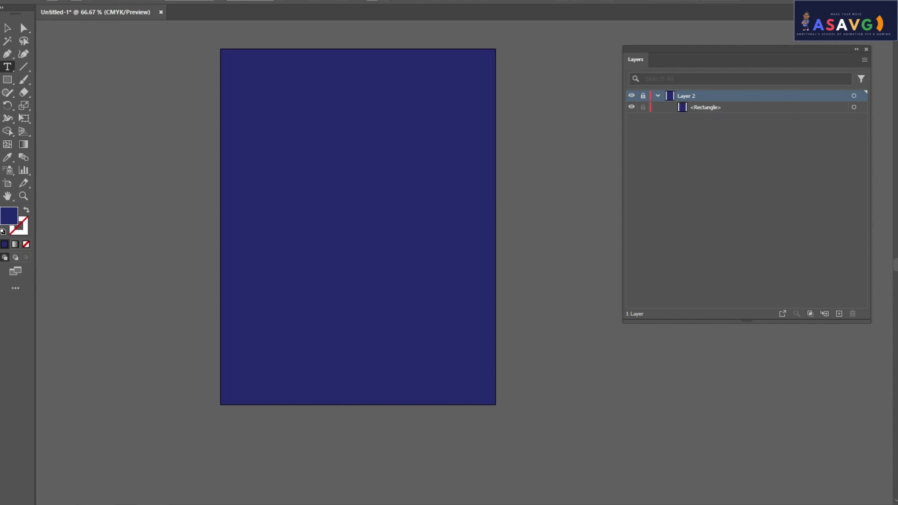
click(705, 107)
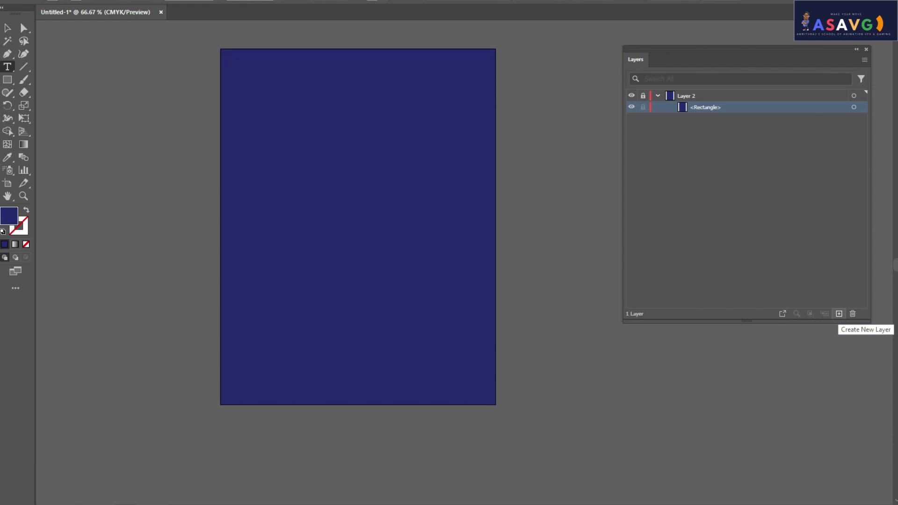
click(643, 96)
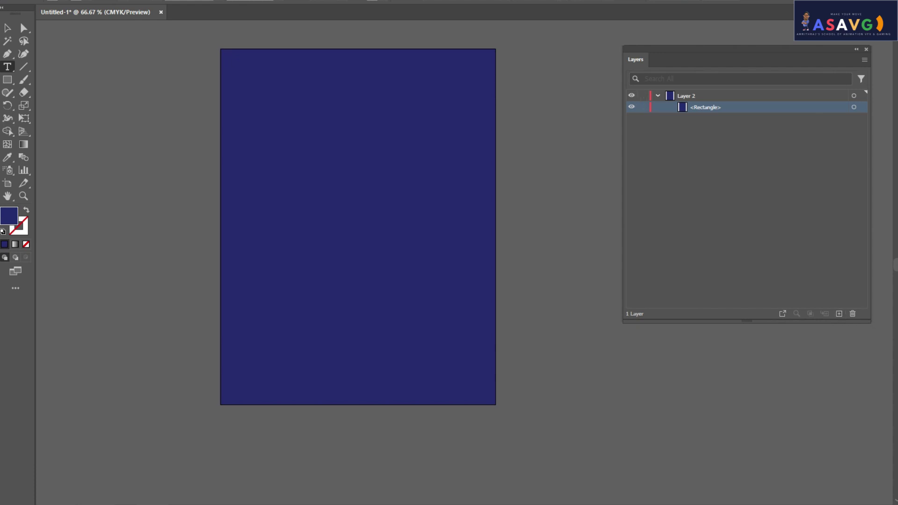
click(324, 175)
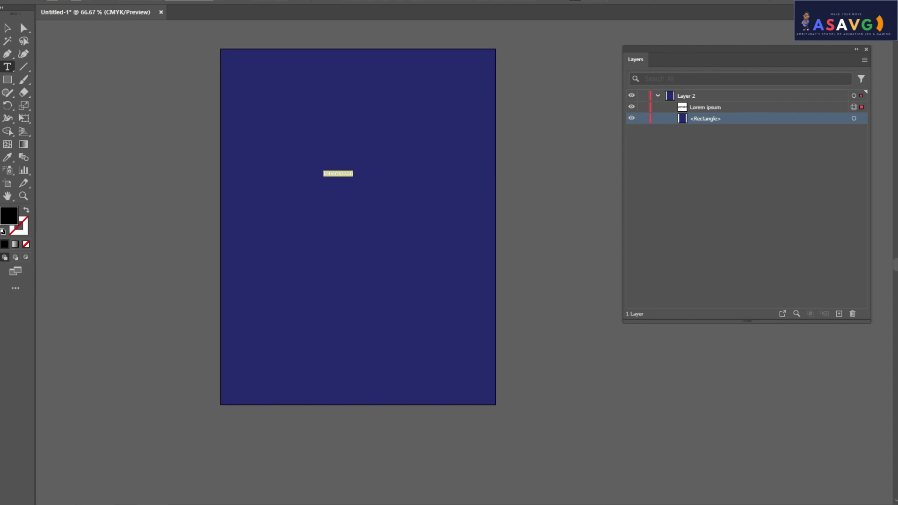
click(644, 96)
key(v)
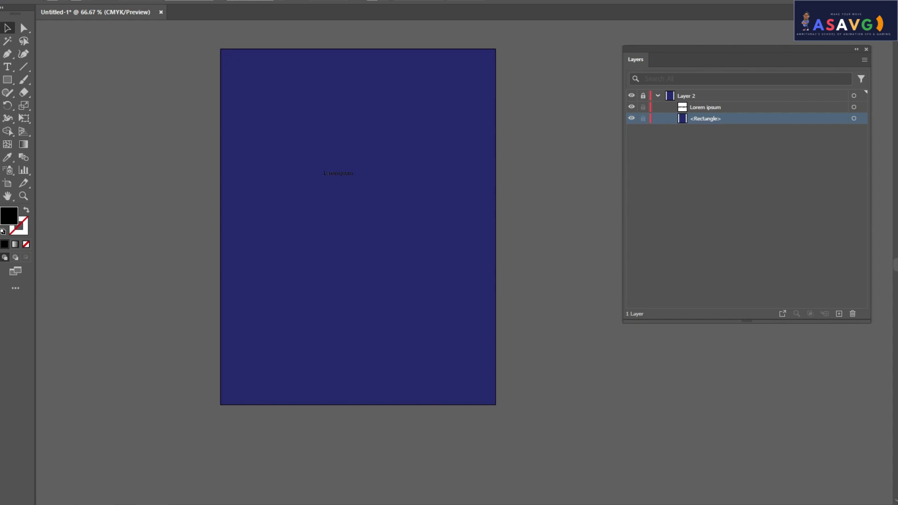
key(Delete)
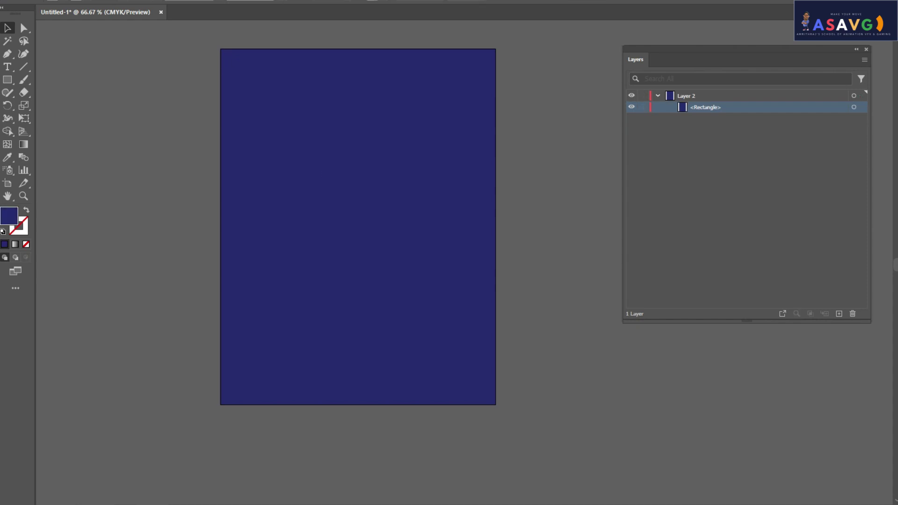
click(643, 95)
Step: Create a new Layer 3 and type the text LAYER on the page
click(839, 313)
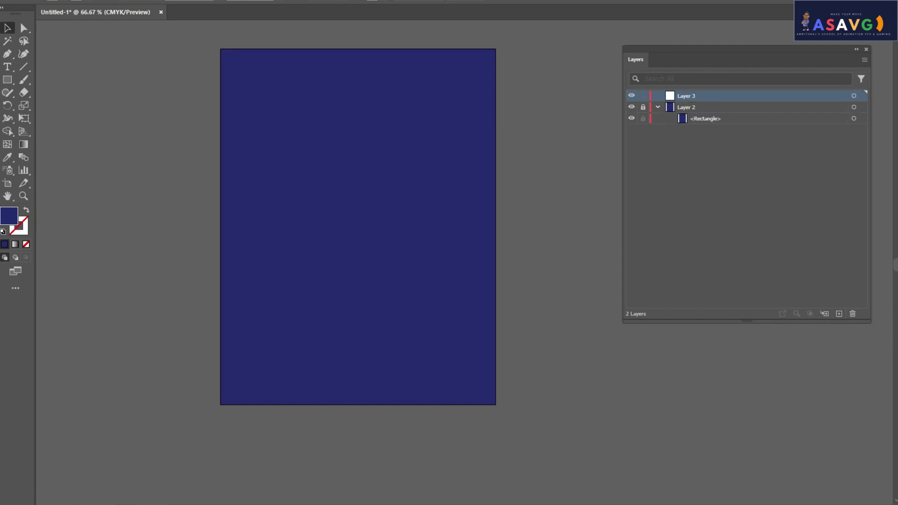
click(7, 66)
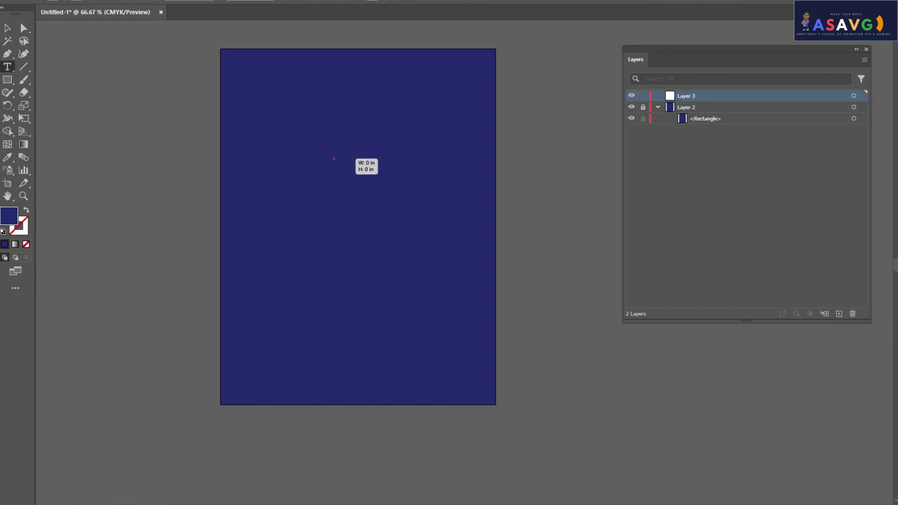
click(334, 159)
text(LA)
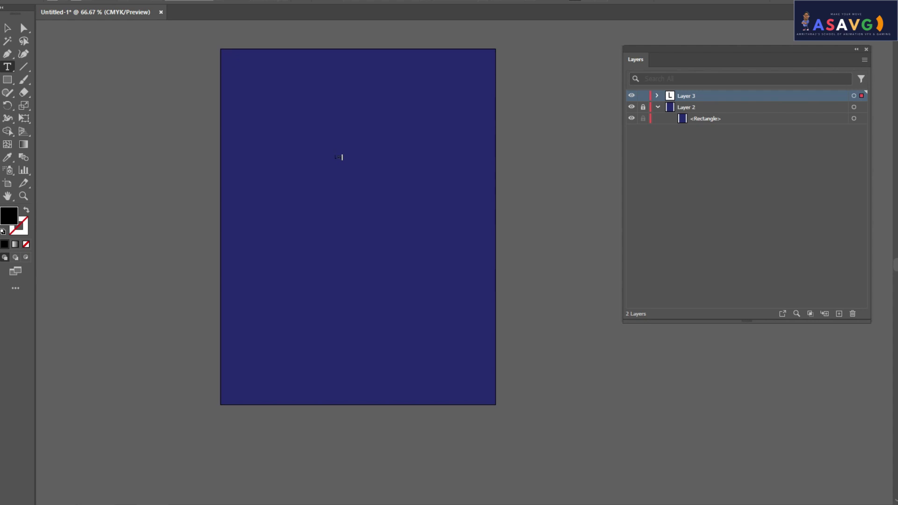
text(YER)
key(Escape)
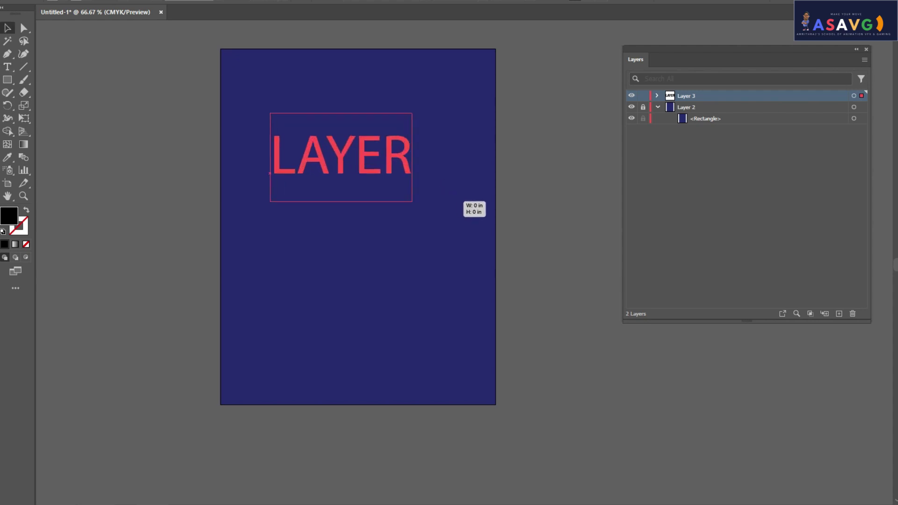
Step: Enlarge the LAYER text, shift it right, and select its letters
drag(348, 161, 467, 201)
mouse_move(405, 175)
mouse_down()
mouse_move(424, 187)
mouse_move(411, 207)
mouse_up()
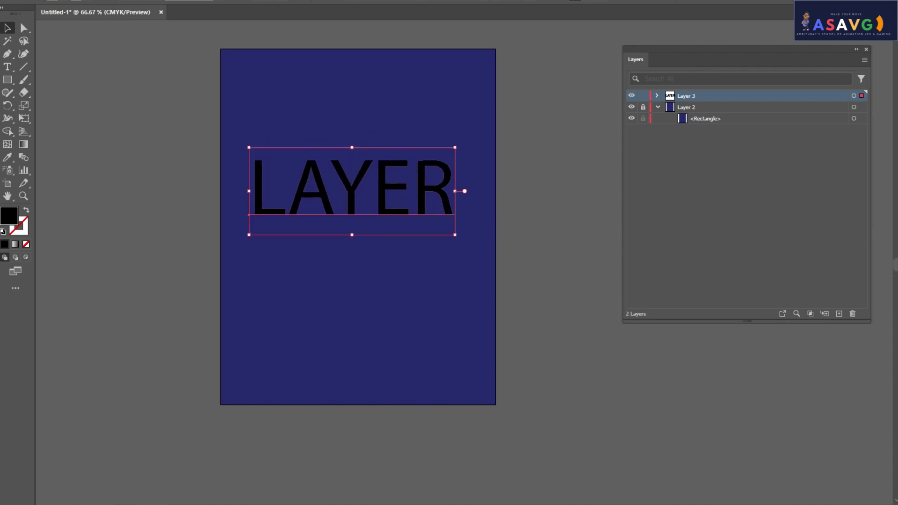
drag(411, 185, 426, 179)
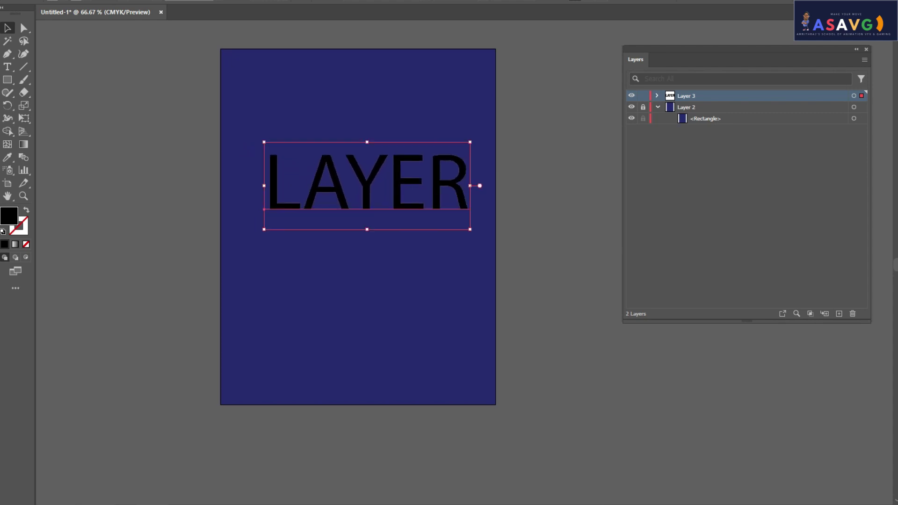
key(t)
drag(469, 187, 265, 187)
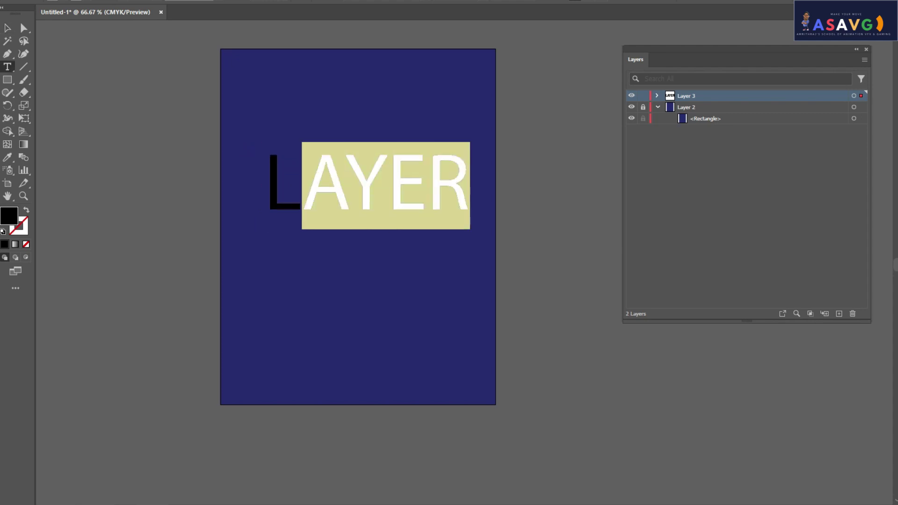
Step: Fill the LAYER letters with cyan and nudge the text slightly left
click(56, 13)
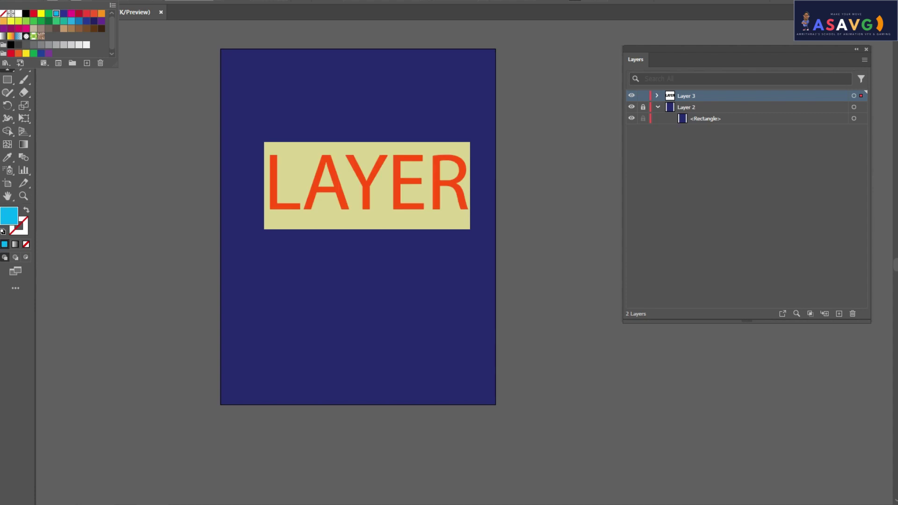
key(ctrl+shift+a)
key(Escape)
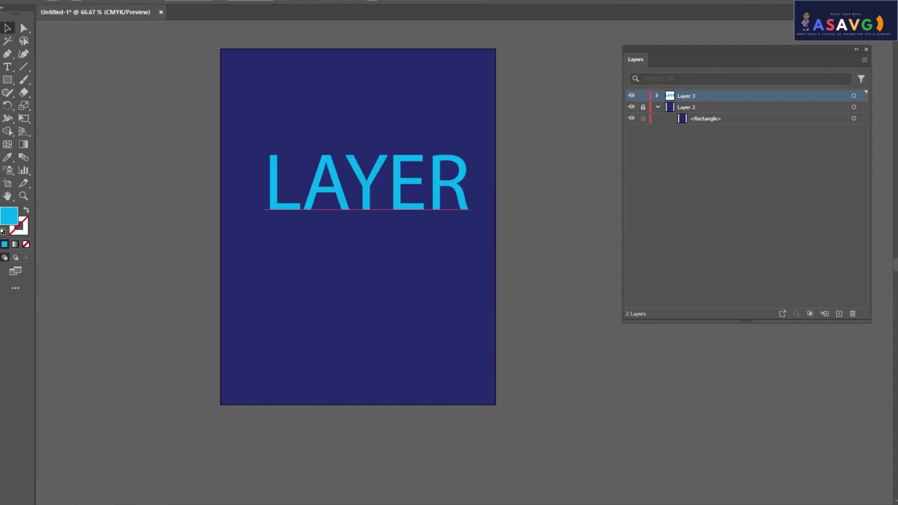
drag(361, 191, 354, 191)
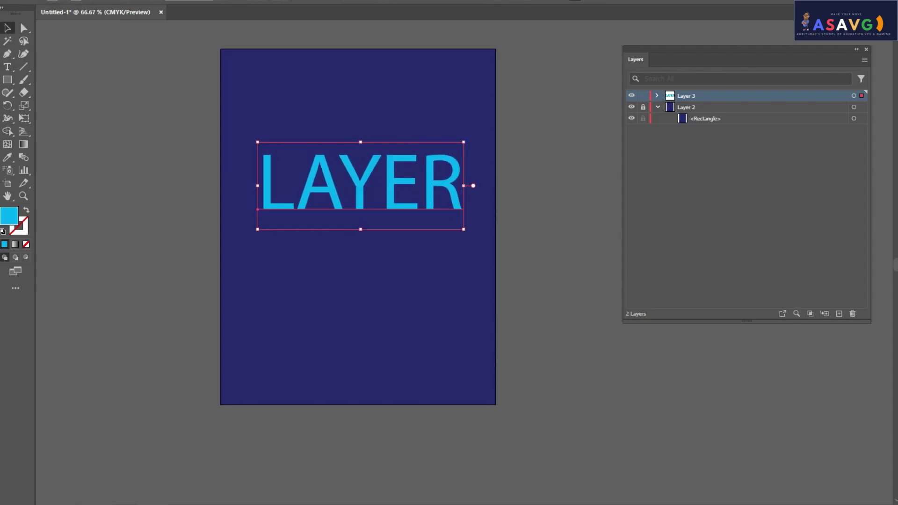
Step: Give the letters a thick black stroke, then zoom in on them
click(14, 1)
click(26, 13)
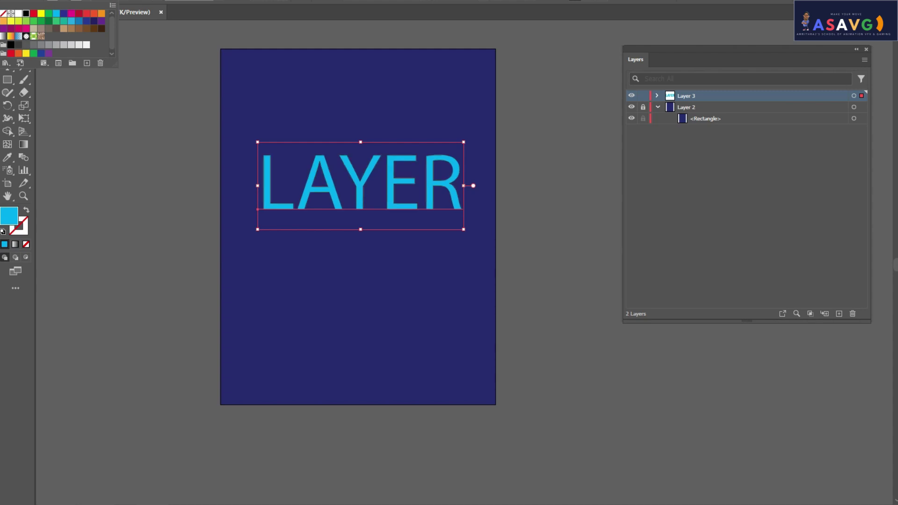
key(Escape)
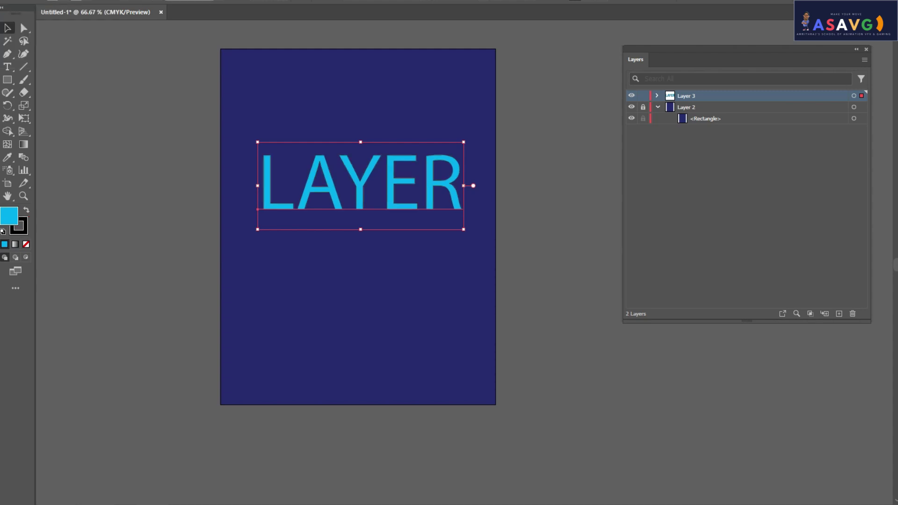
click(187, 1)
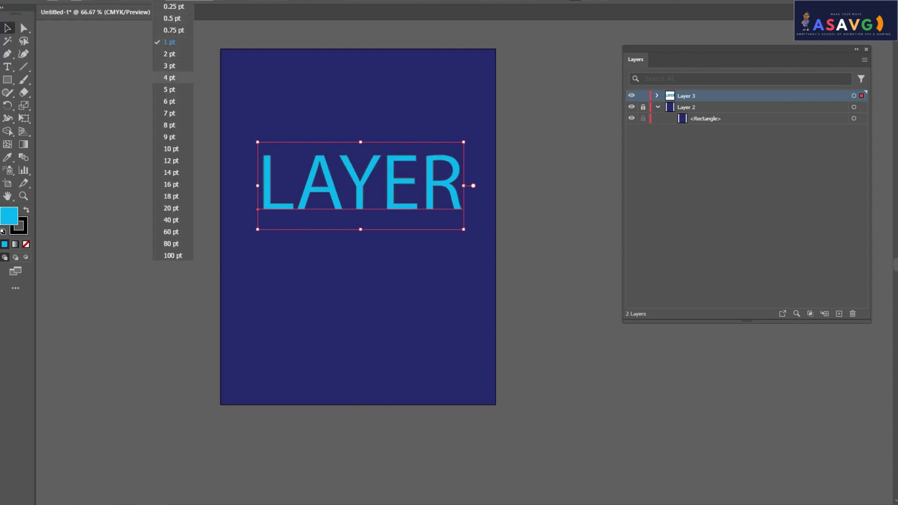
click(171, 90)
click(188, 2)
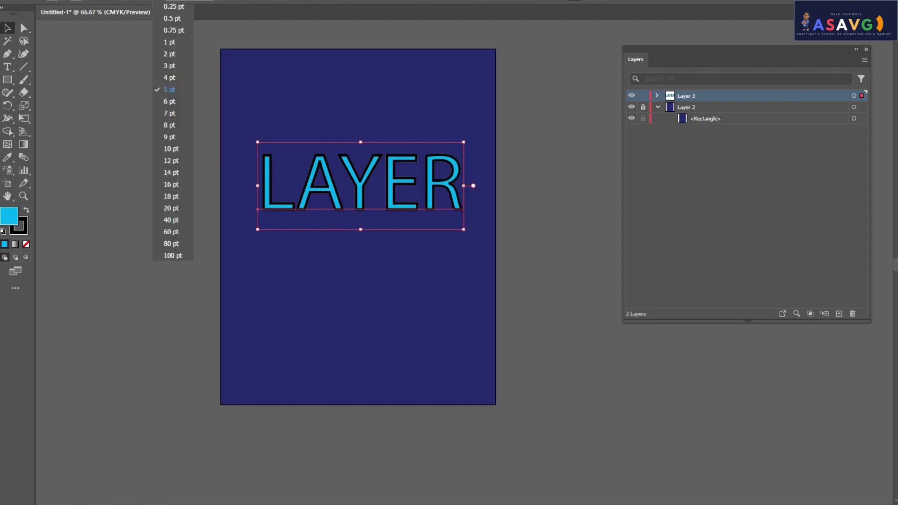
click(172, 113)
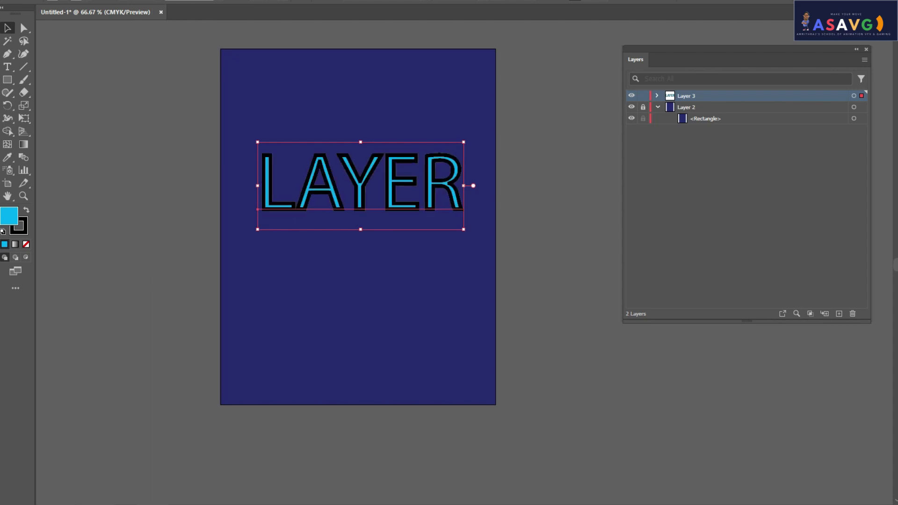
key(ctrl+equal)
key(ctrl+equal)
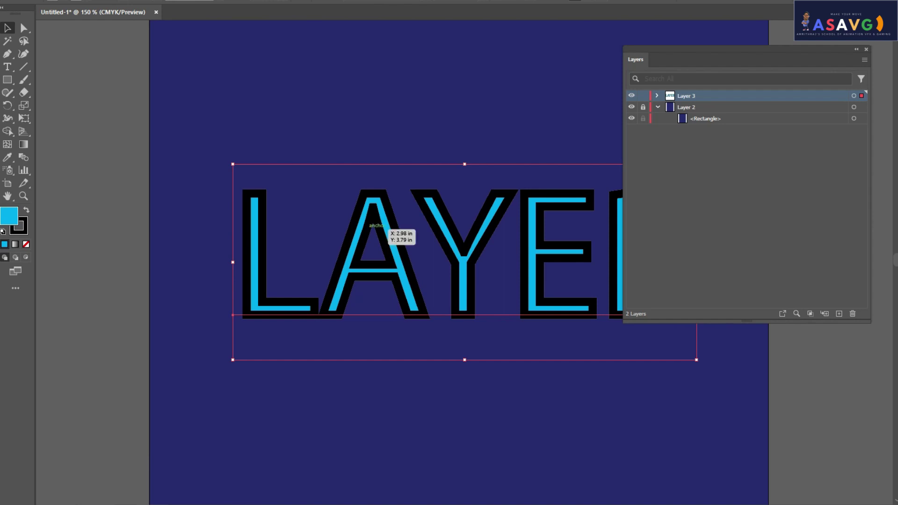
drag(384, 228, 319, 179)
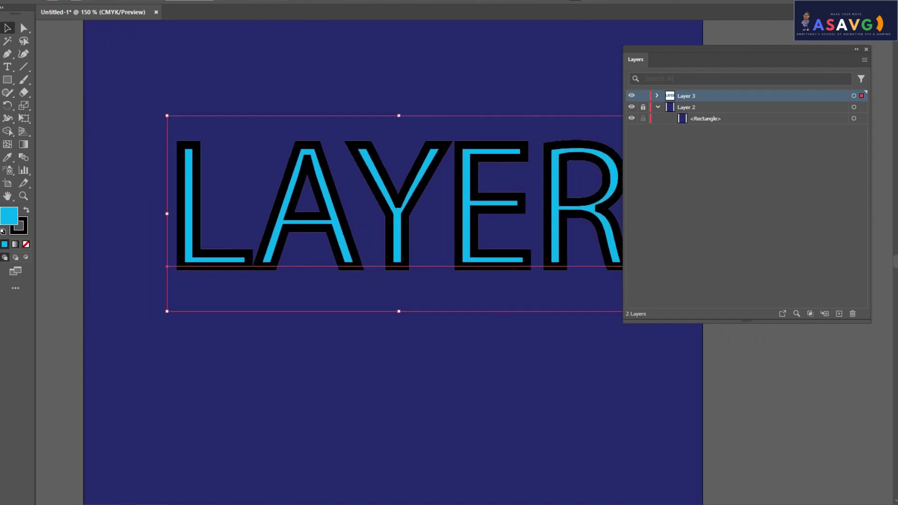
Step: Change the stroke colour to tan and set a thin stroke weight
click(77, 1)
click(71, 12)
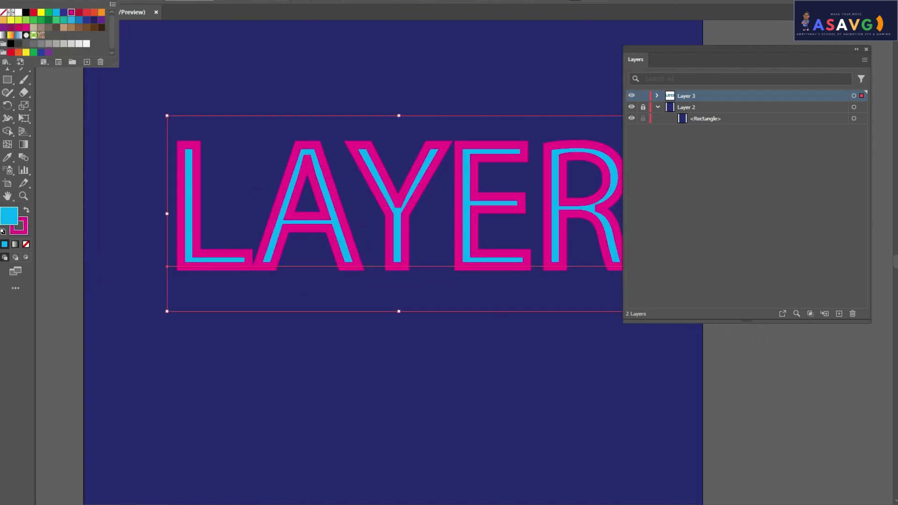
click(86, 13)
click(94, 12)
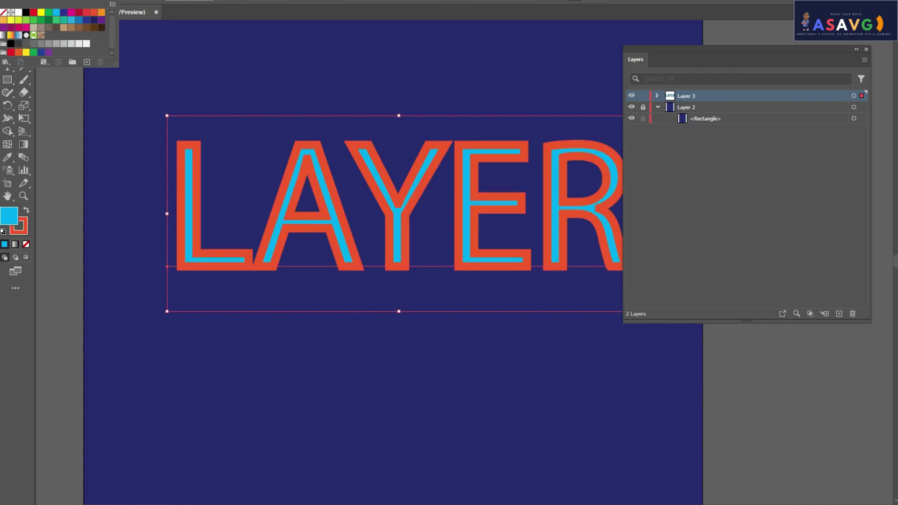
click(86, 27)
click(71, 27)
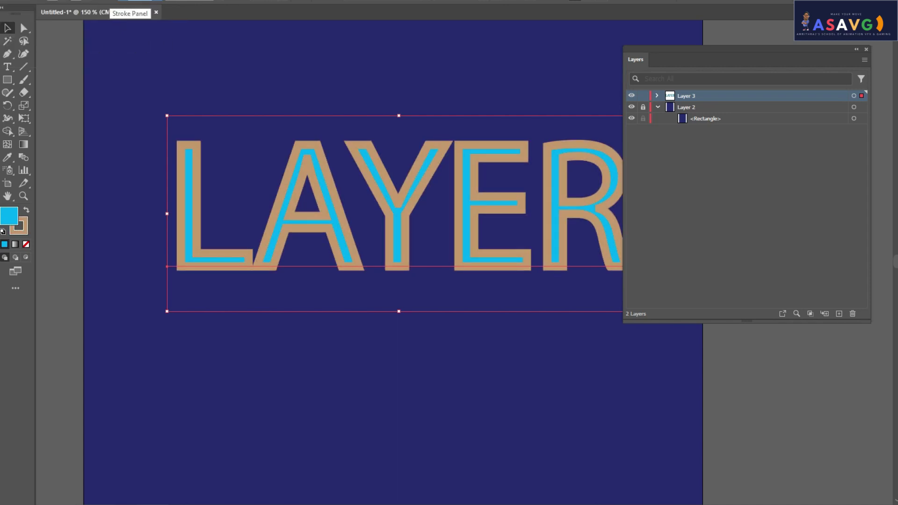
click(140, 2)
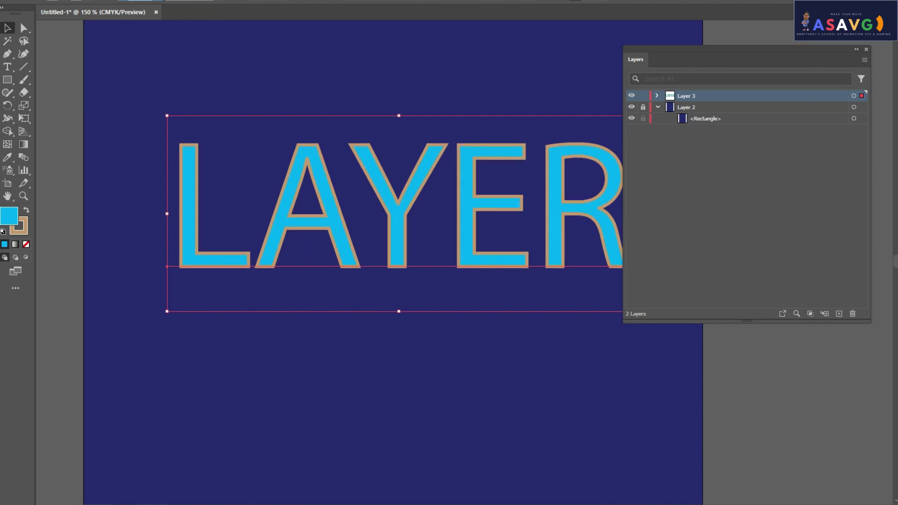
key(Return)
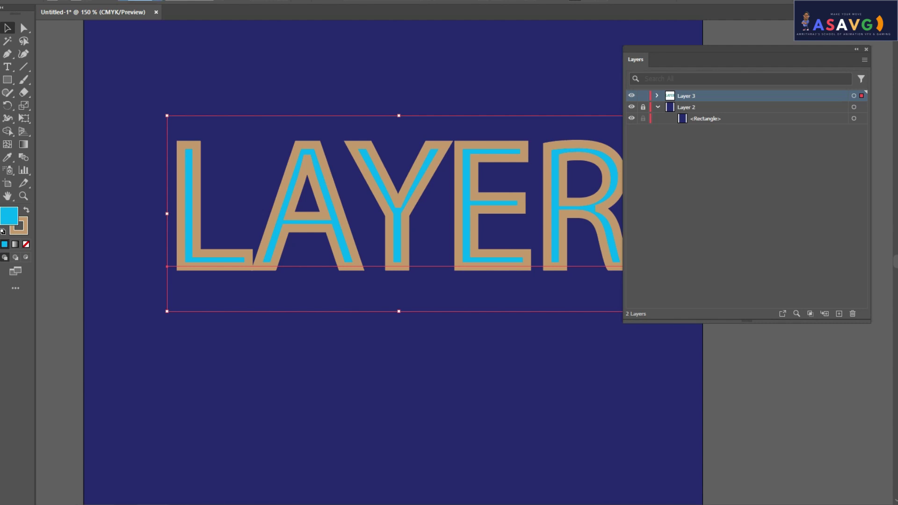
key(Return)
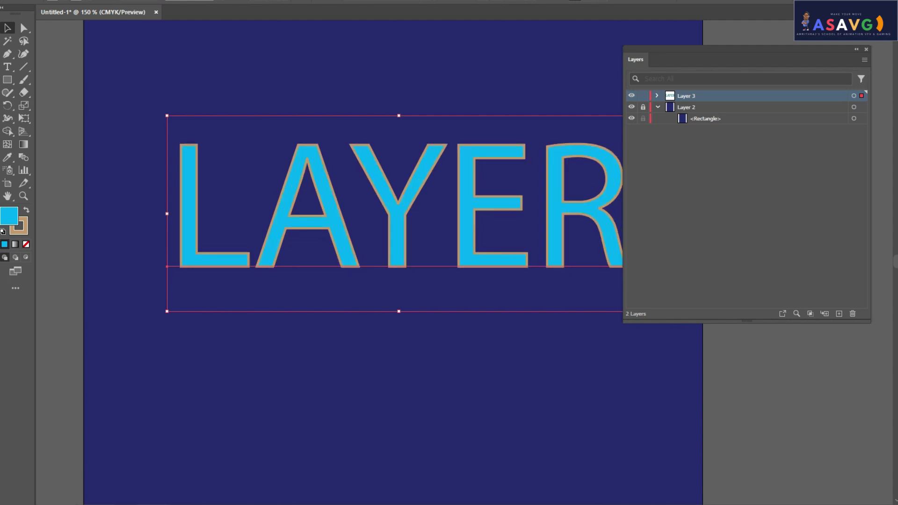
key(ctrl+shift+a)
Step: Move the LAYER text near the page top, create outlines, and fine-tune the group's position
drag(415, 200, 388, 140)
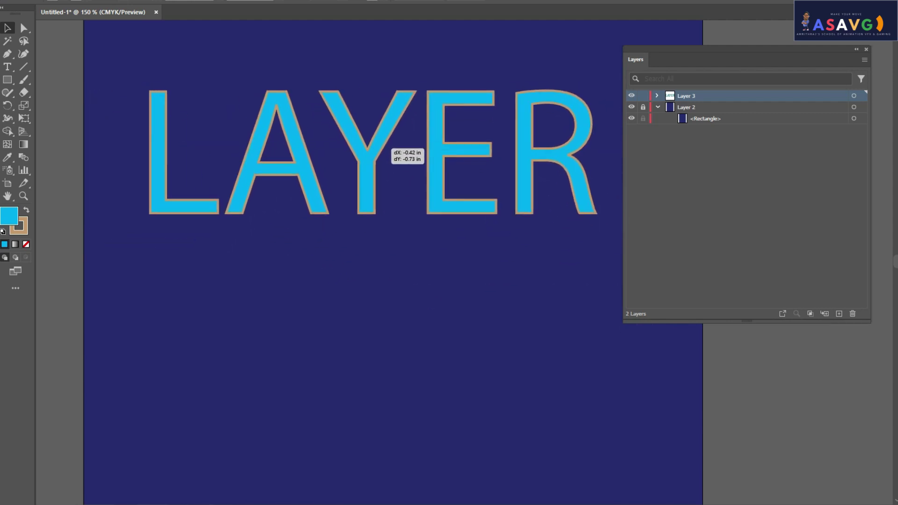
drag(388, 139, 385, 154)
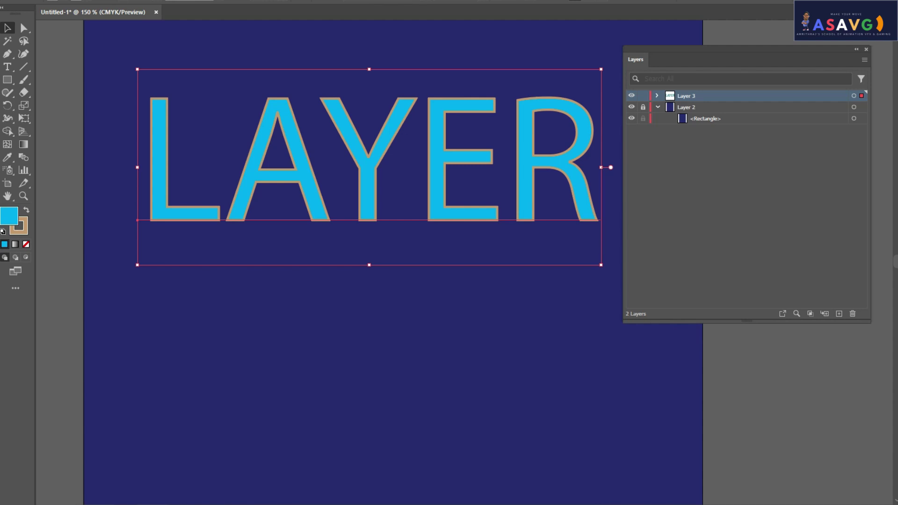
drag(391, 157, 391, 153)
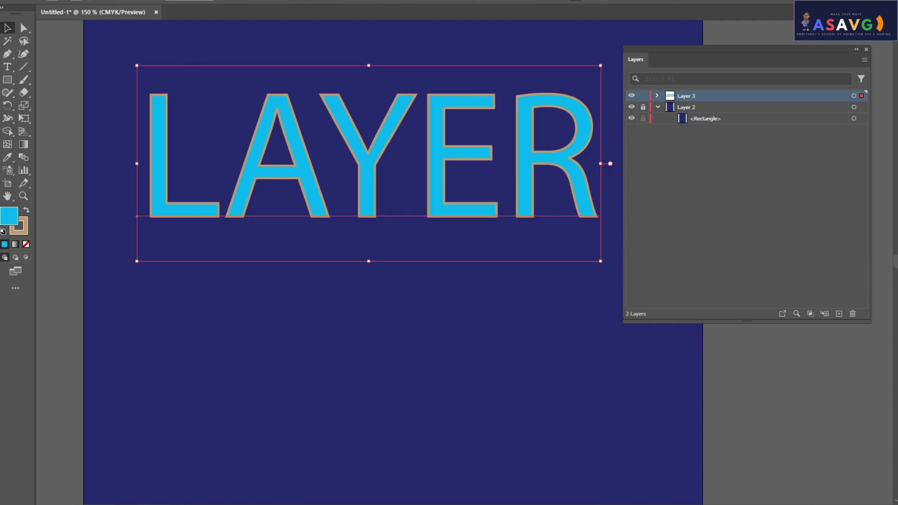
right_click(371, 150)
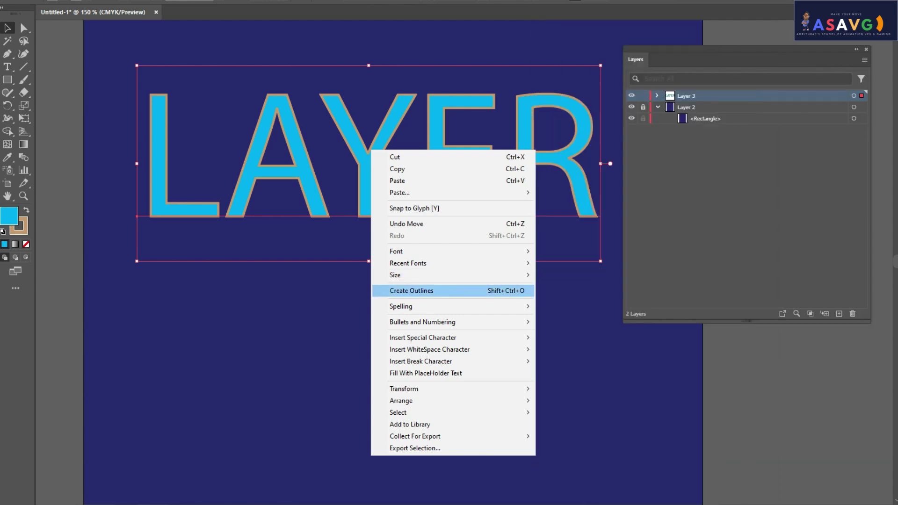
click(412, 291)
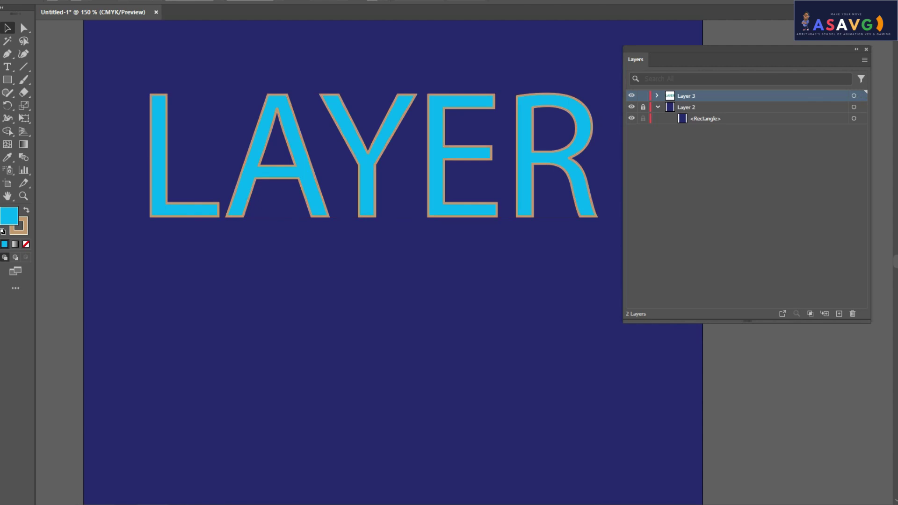
drag(253, 187, 273, 197)
drag(192, 149, 146, 155)
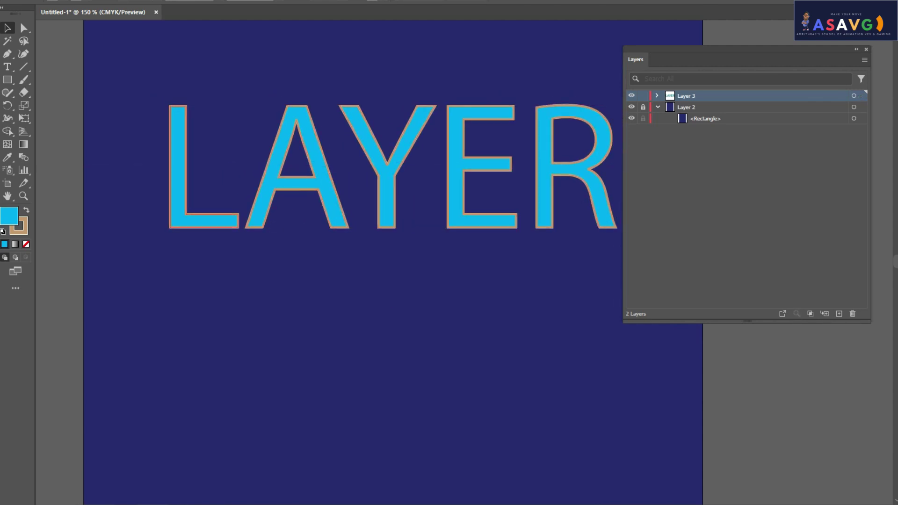
mouse_move(356, 178)
mouse_down()
mouse_move(378, 155)
mouse_move(367, 151)
mouse_up()
Step: Ungroup the outlined LAYER letters and move the L to the left
right_click(353, 142)
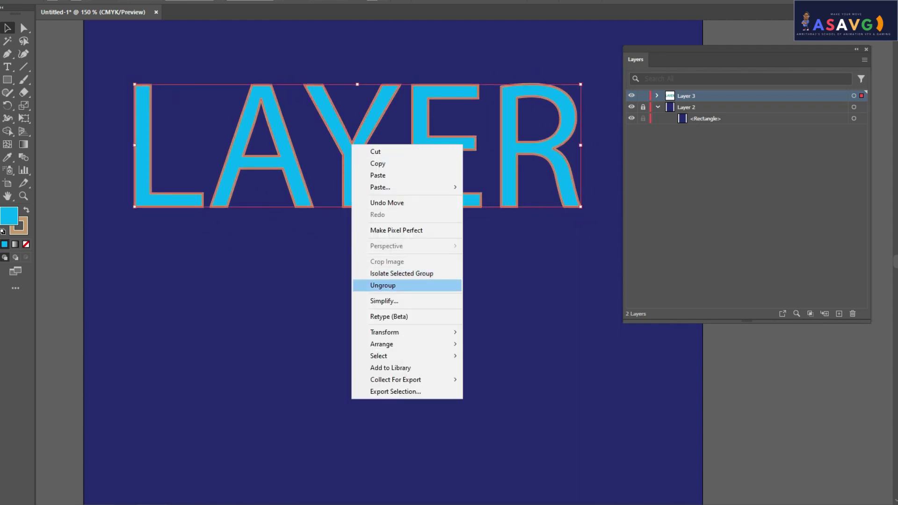
click(383, 285)
click(262, 280)
mouse_move(174, 199)
mouse_down()
mouse_move(131, 206)
mouse_move(109, 190)
mouse_up()
Step: Respace the A, Y, E and R, leaving a wide gap before R
drag(281, 173, 251, 164)
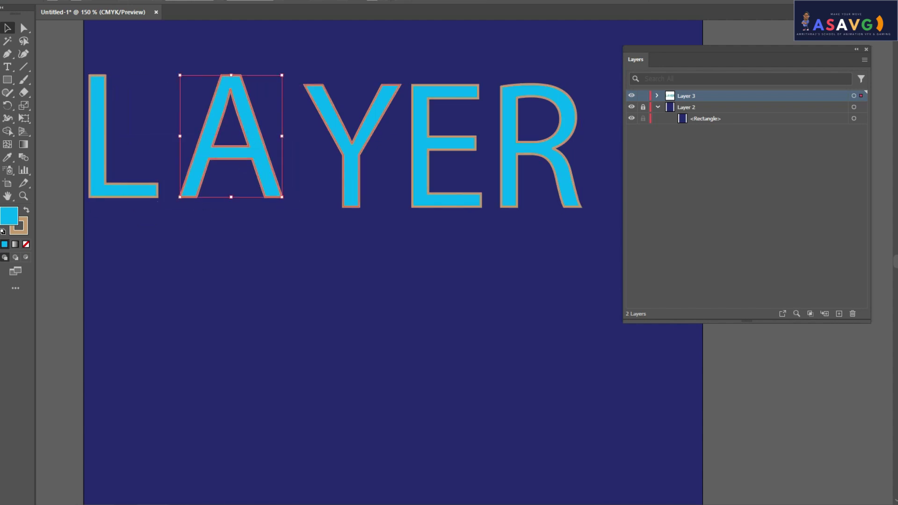
drag(360, 140, 354, 137)
drag(447, 145, 447, 136)
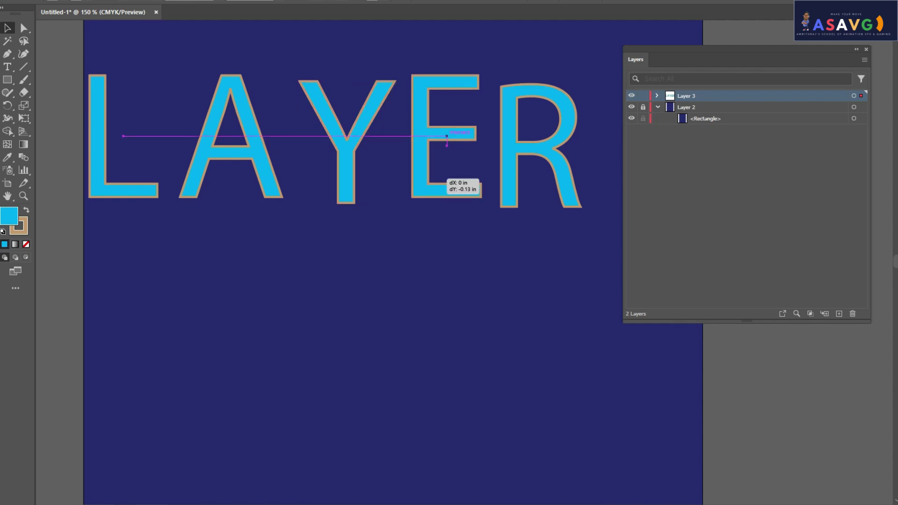
drag(519, 140, 576, 140)
drag(449, 137, 455, 142)
drag(127, 189, 140, 187)
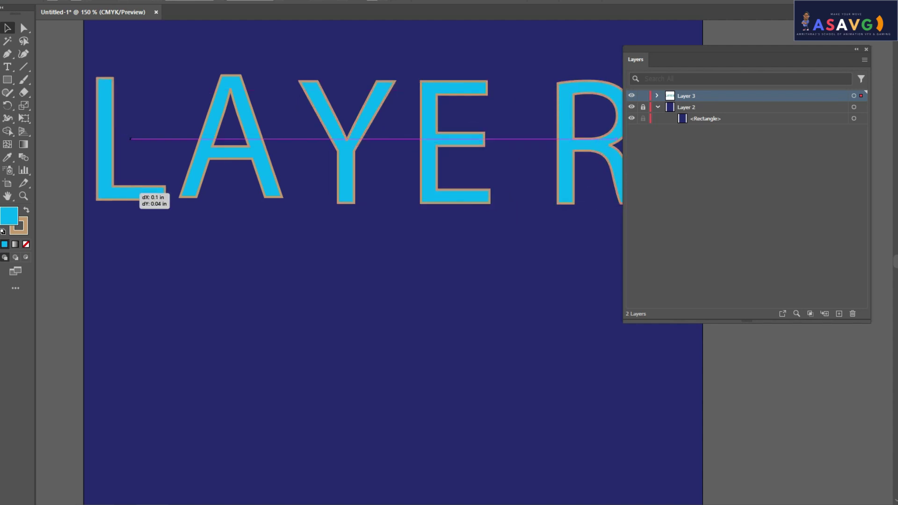
drag(267, 150, 278, 153)
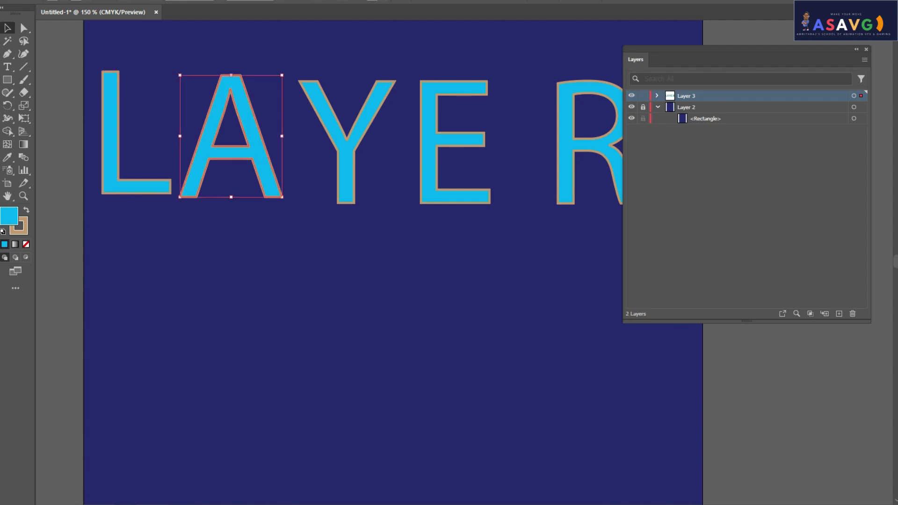
click(117, 93)
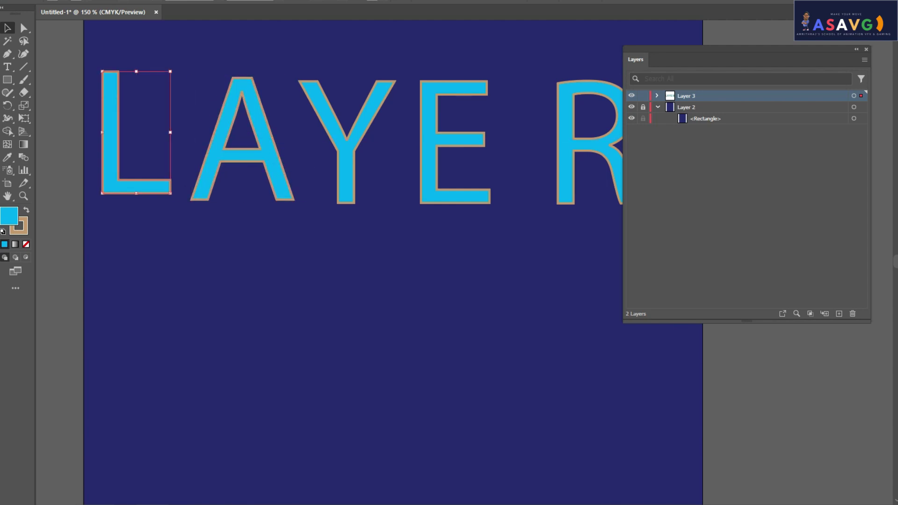
Step: Round the L's corners with live corners and pull its bottom-right end into a slanted point
key(a)
click(24, 28)
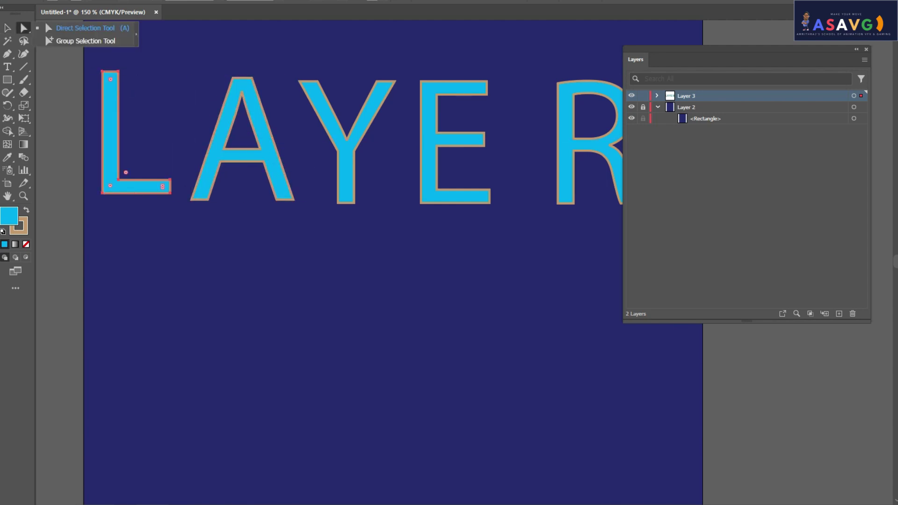
click(45, 22)
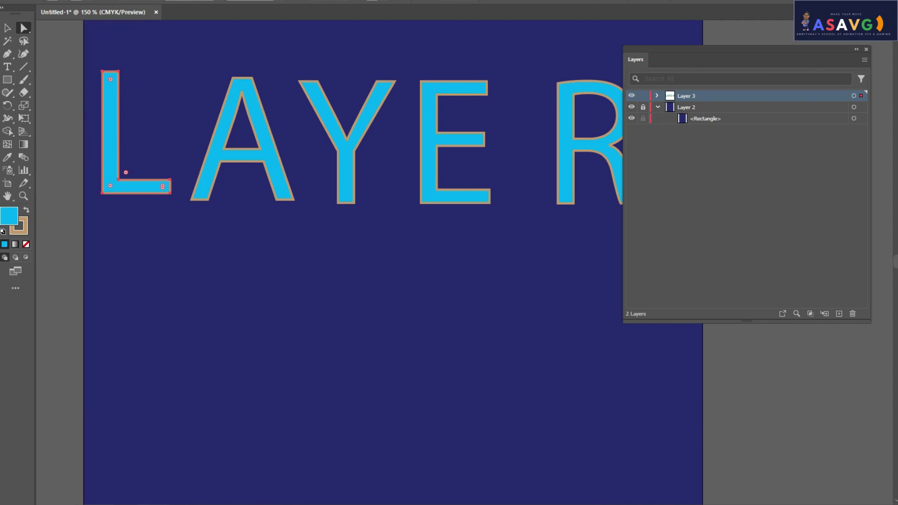
drag(119, 72, 119, 88)
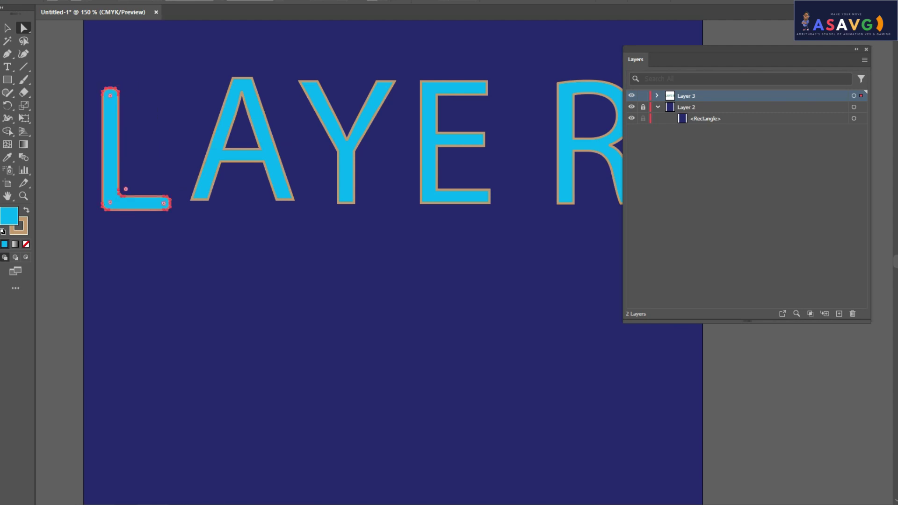
drag(126, 189, 192, 107)
click(119, 192)
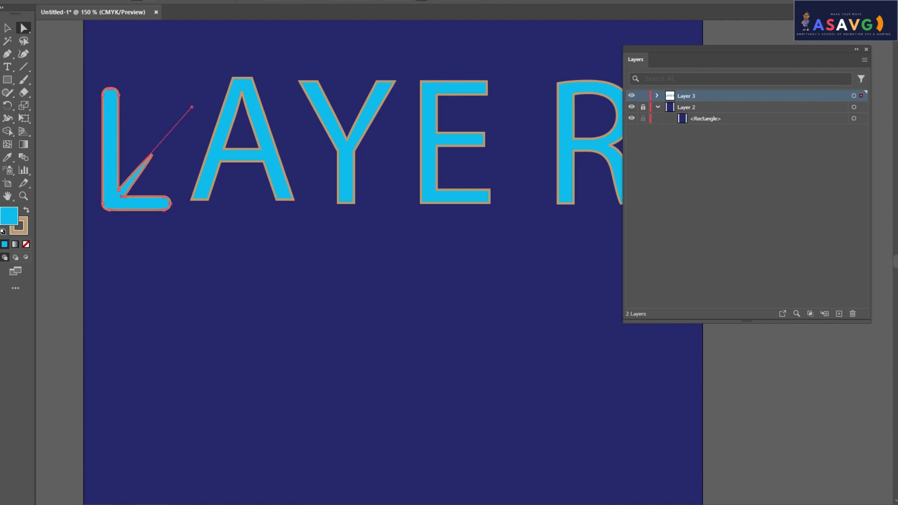
key(ctrl+z)
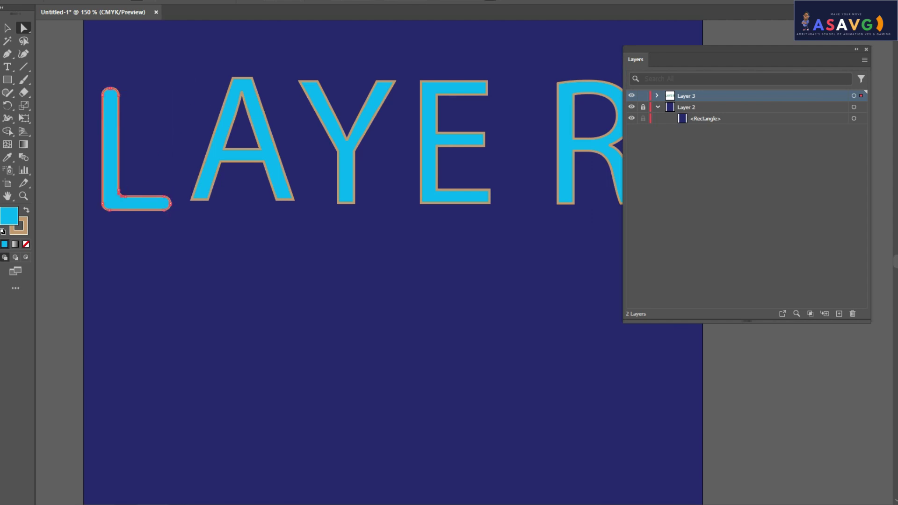
mouse_move(165, 209)
mouse_down()
mouse_move(176, 237)
mouse_move(202, 236)
mouse_up()
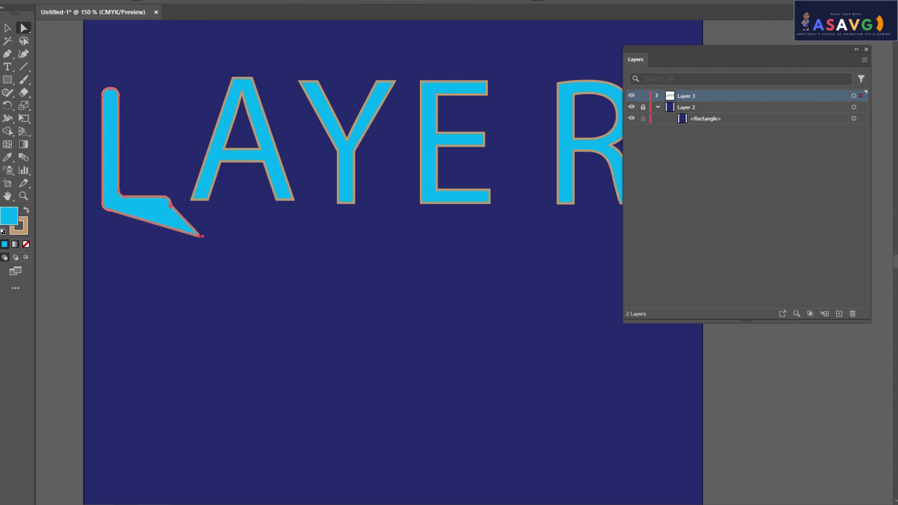
click(241, 79)
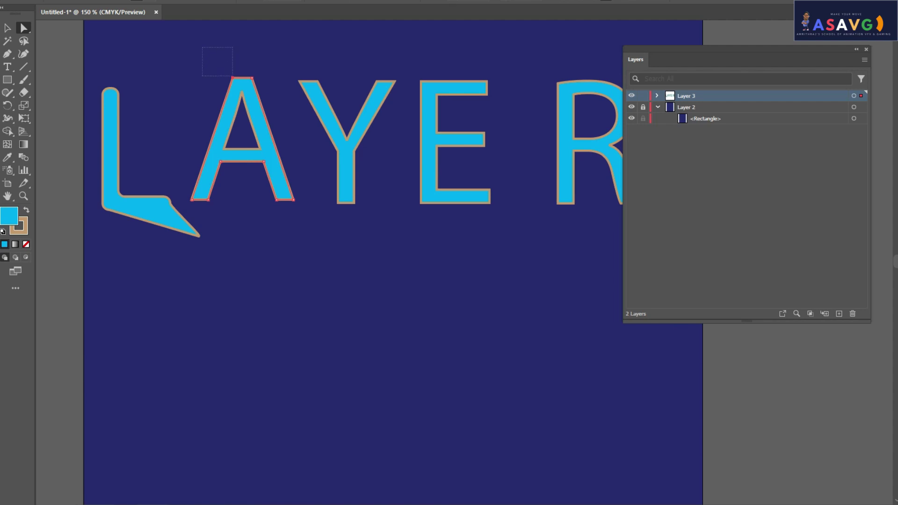
Step: Round the A's top-left corner with radius 2 and drag it into a hooked curve
drag(232, 76, 213, 56)
key(ctrl+z)
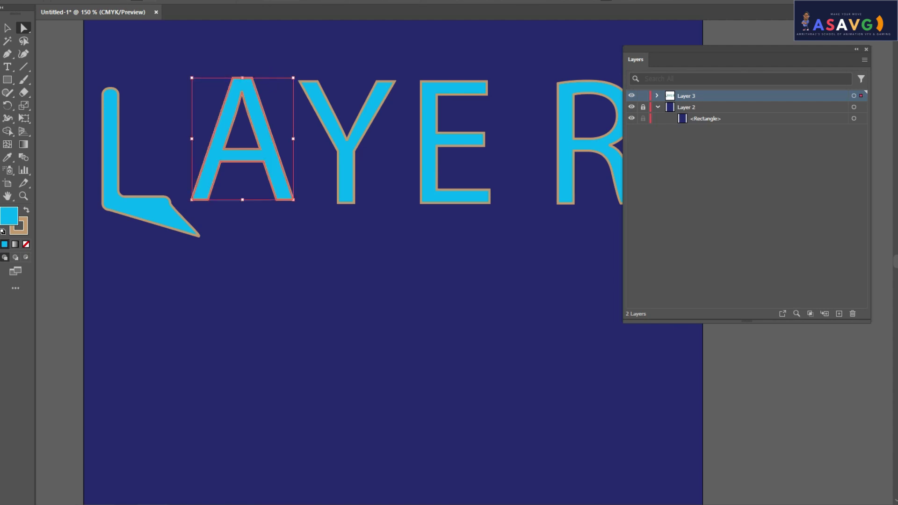
scroll(239, 125, up, 2)
key(ctrl+plus)
key(ctrl+plus)
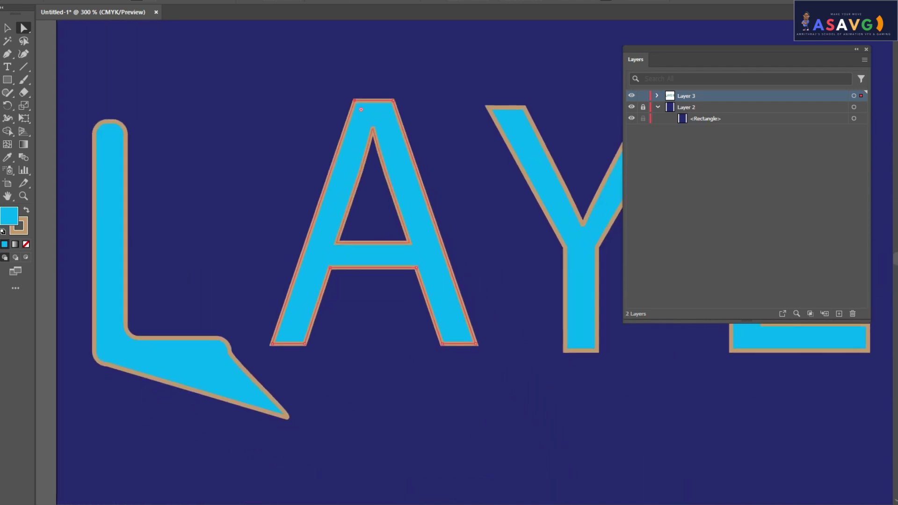
double_click(361, 109)
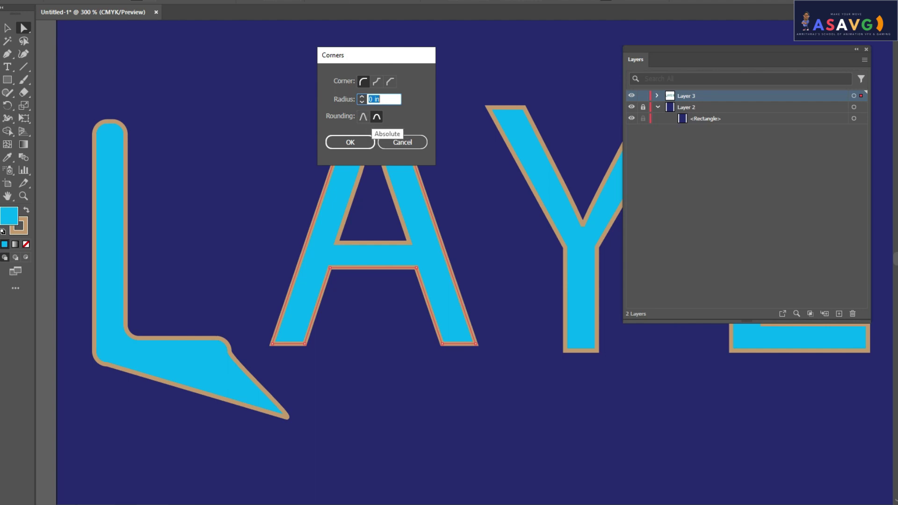
text(2)
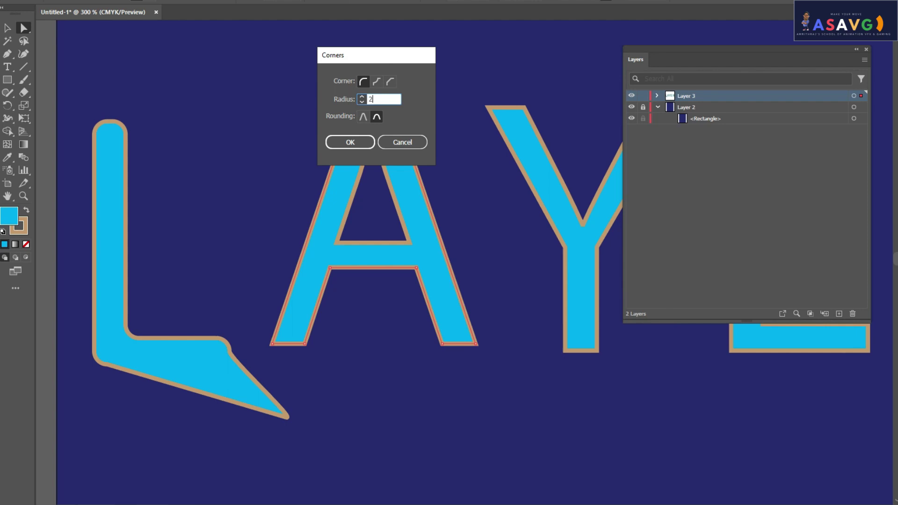
click(350, 142)
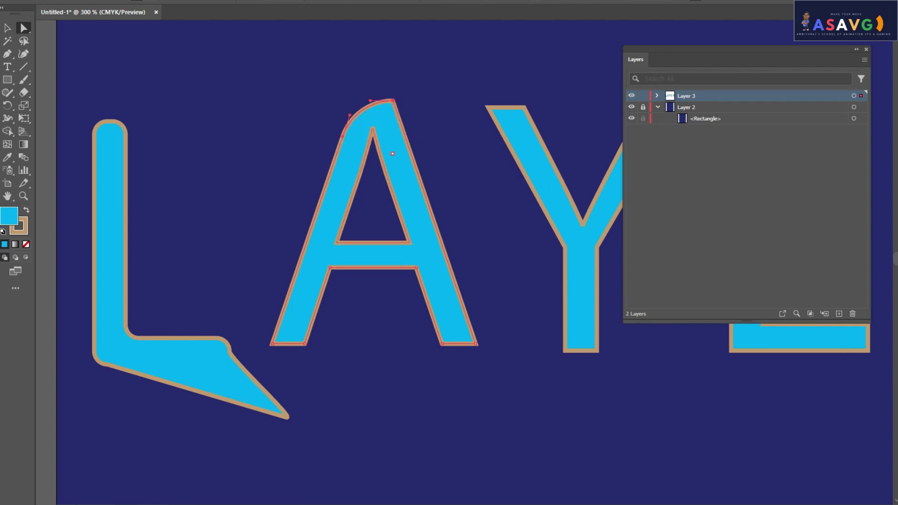
drag(370, 100, 181, 94)
Step: Give the Y's top-left corner an Inverted Round style with radius 5
click(340, 110)
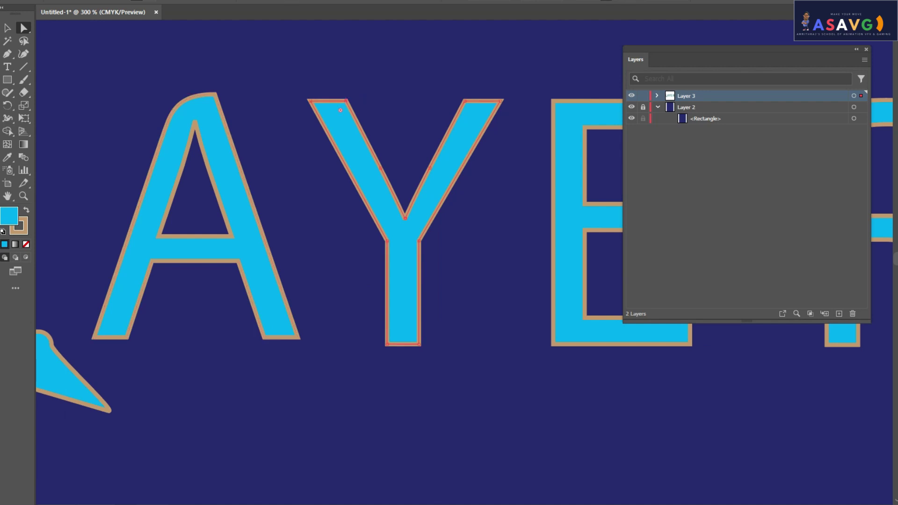
double_click(340, 110)
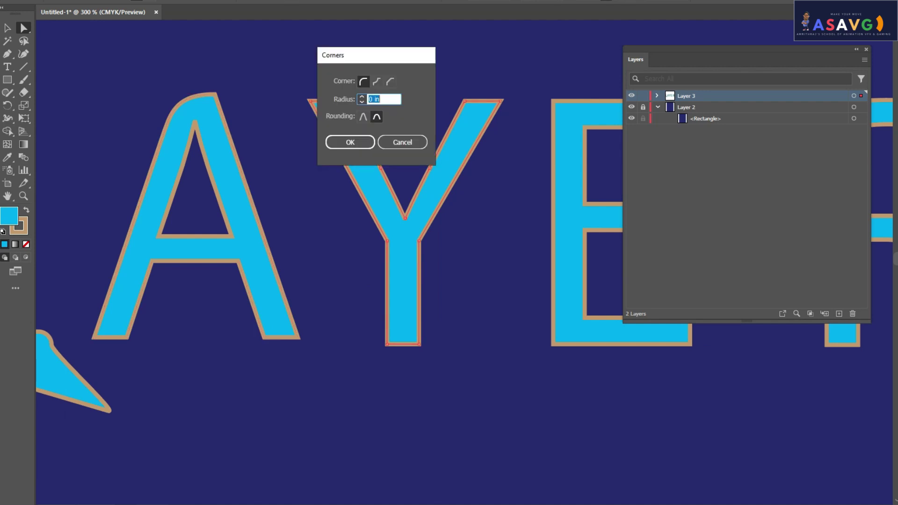
click(376, 81)
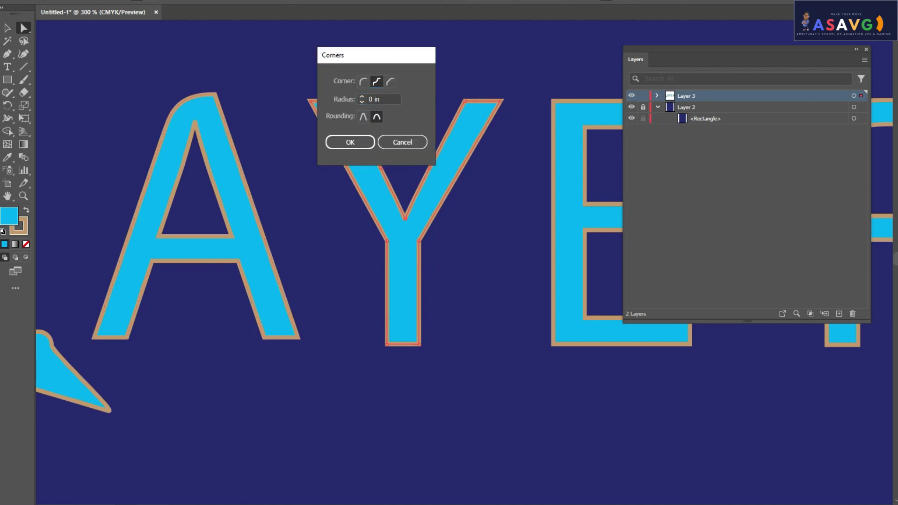
key(Tab)
text(5)
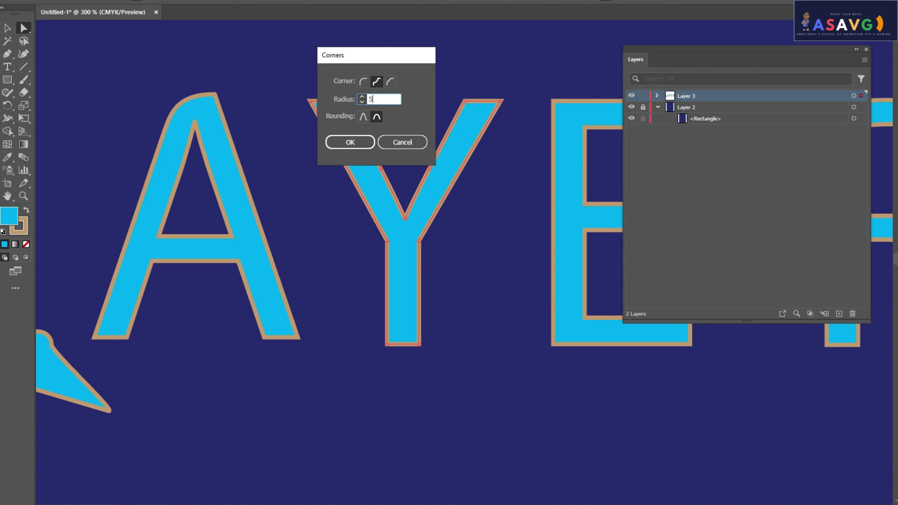
key(Return)
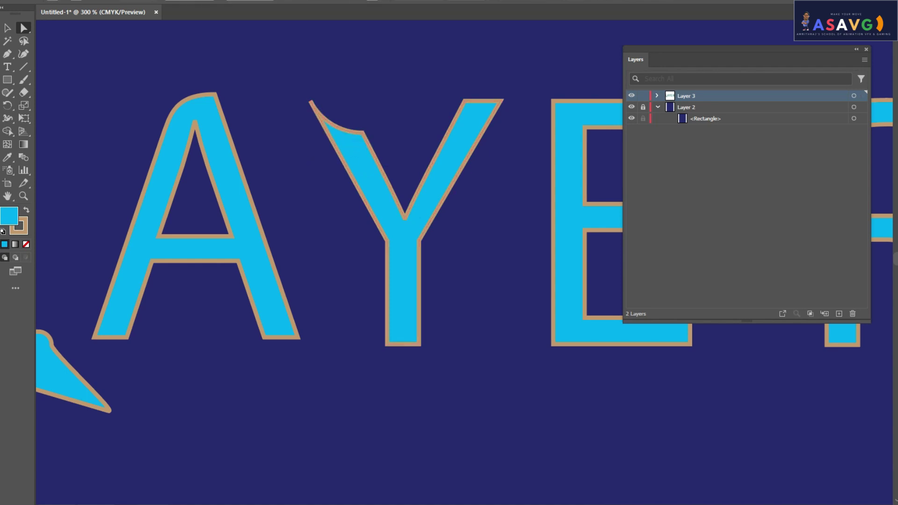
Step: Select the Y's top-right corner anchors and drag their live corner widget to begin rounding
click(342, 304)
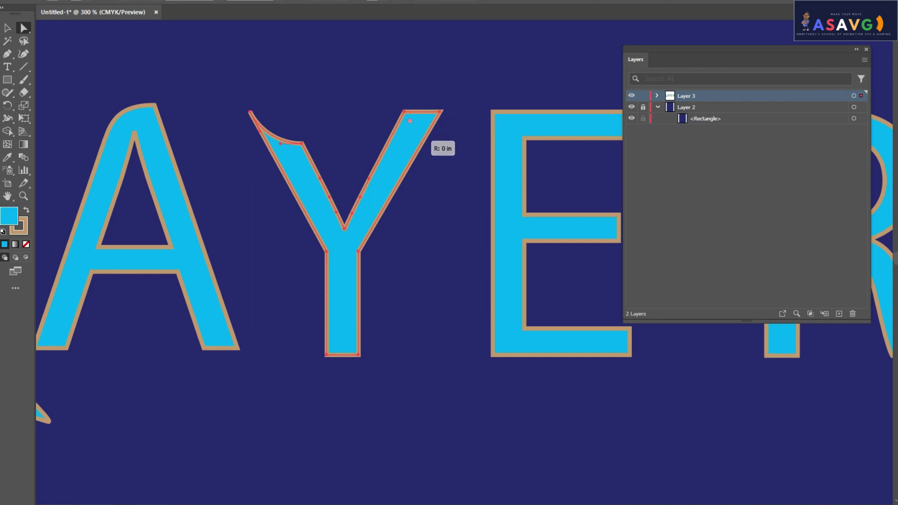
click(447, 125)
key(ctrl+z)
drag(317, 47, 436, 165)
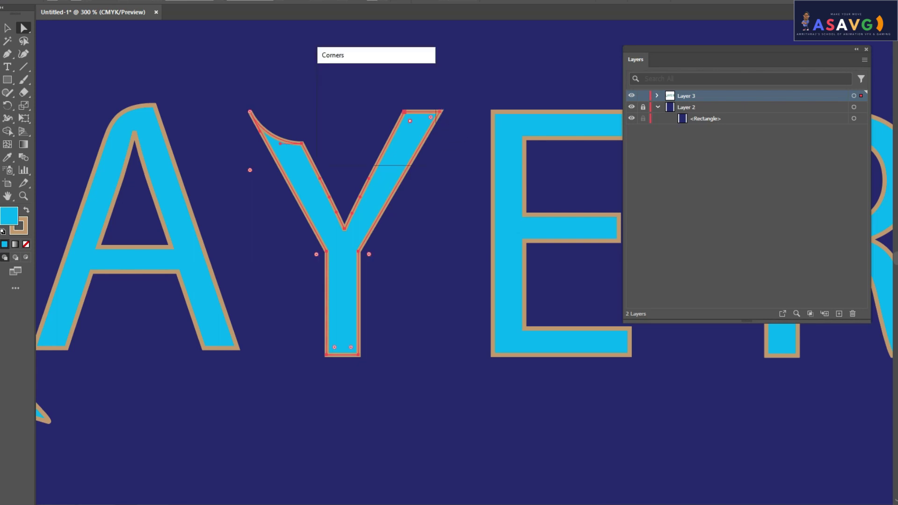
key(Escape)
drag(431, 117, 427, 109)
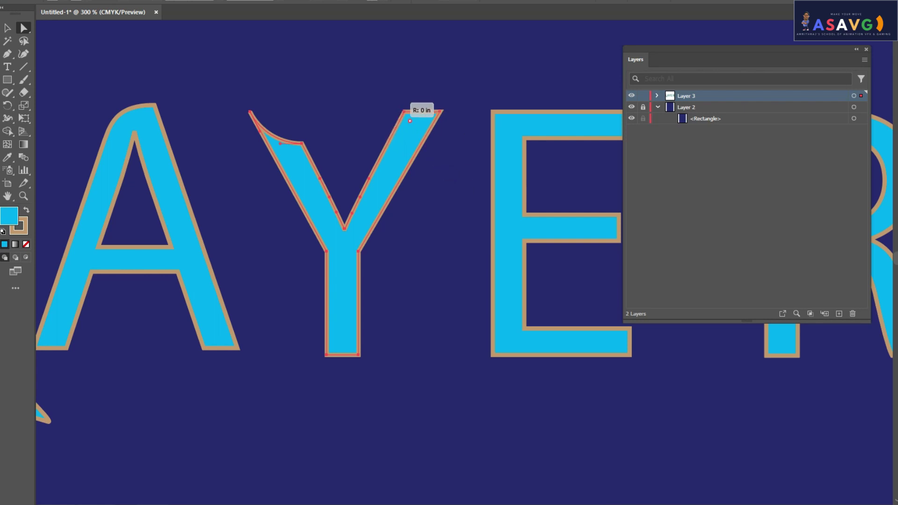
drag(428, 108, 423, 145)
Step: Finish rounding off the Y's top-right corner by dragging the live corner widget
double_click(431, 116)
click(350, 142)
drag(431, 117, 444, 93)
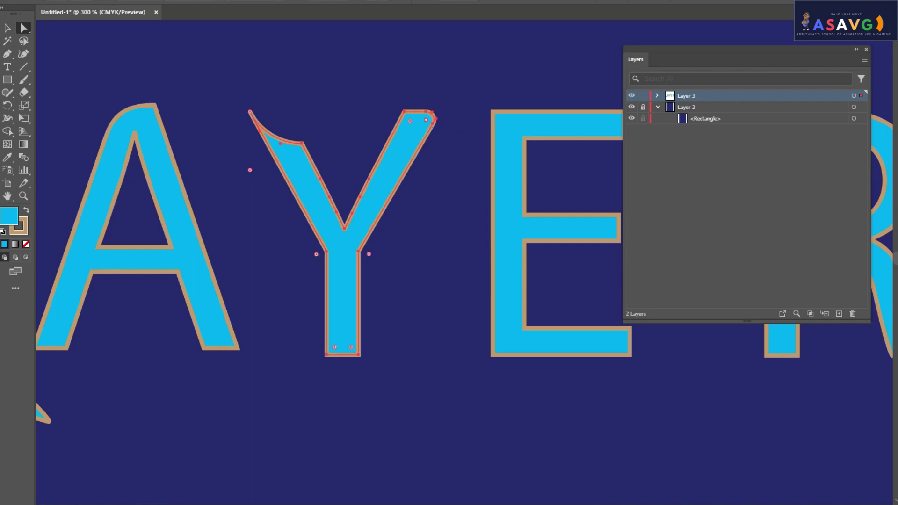
double_click(431, 117)
key(Escape)
key(v)
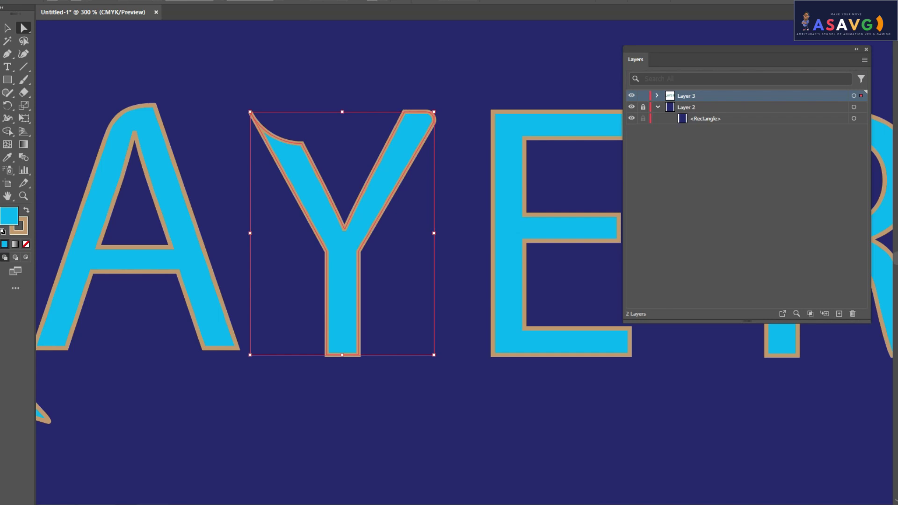
key(a)
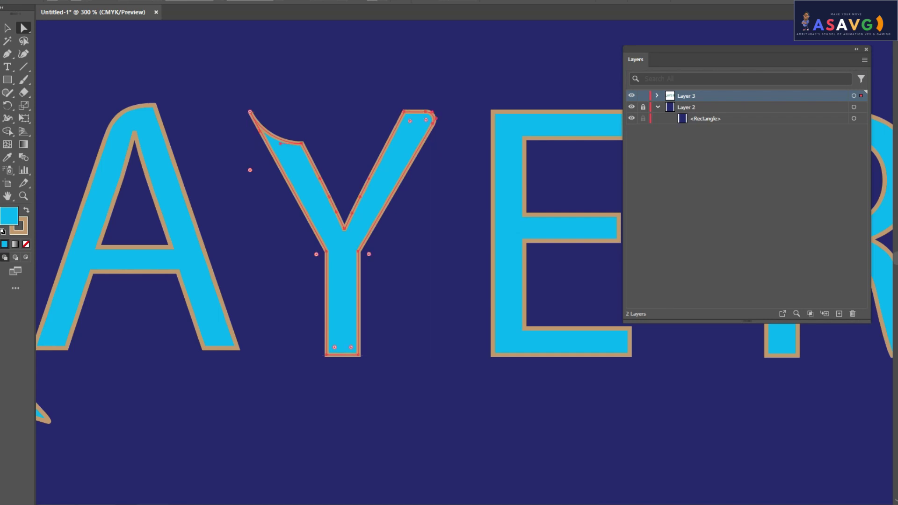
scroll(327, 257, up, 3)
click(7, 79)
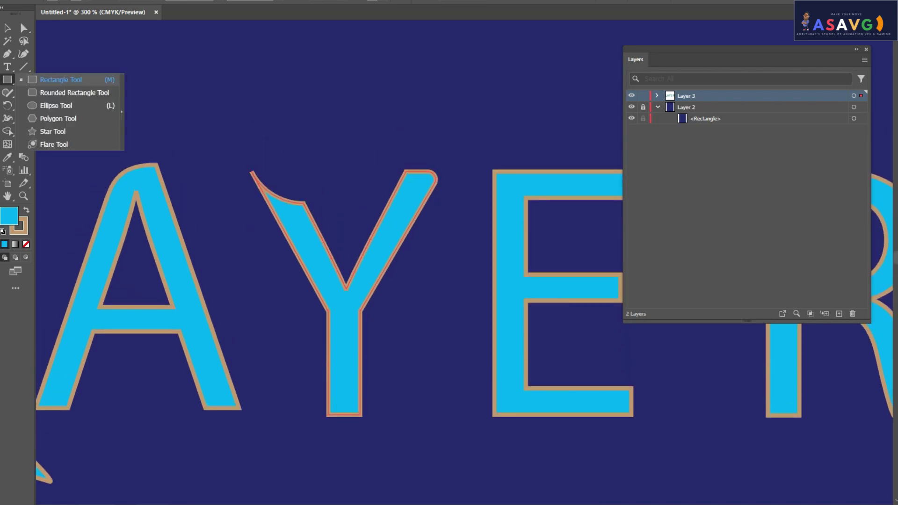
Step: Draw a cyan, tan-outlined rectangle above the Y and zoom in on it
click(61, 79)
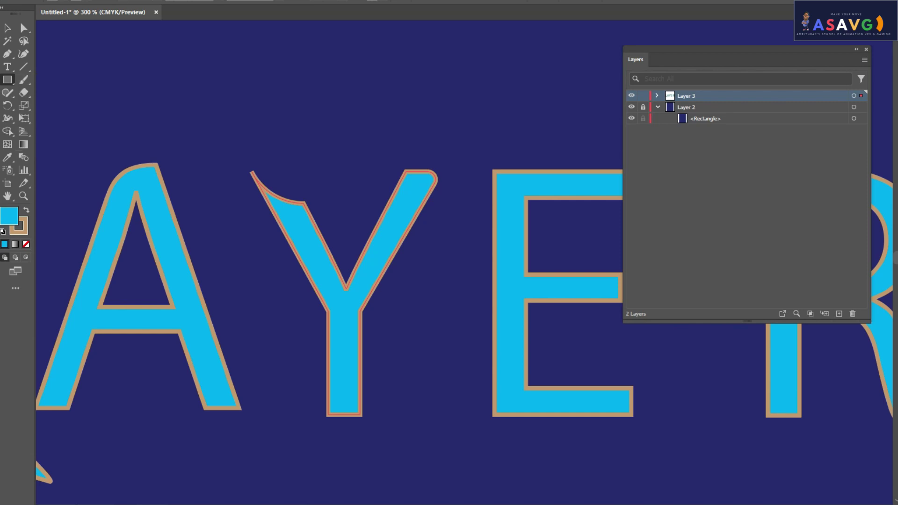
drag(221, 61, 428, 183)
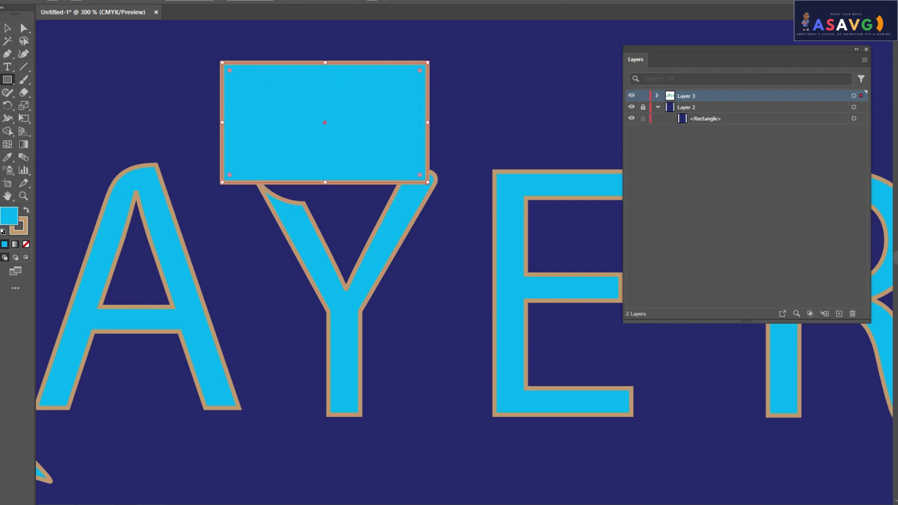
click(23, 28)
key(ctrl+plus)
drag(328, 182, 213, 100)
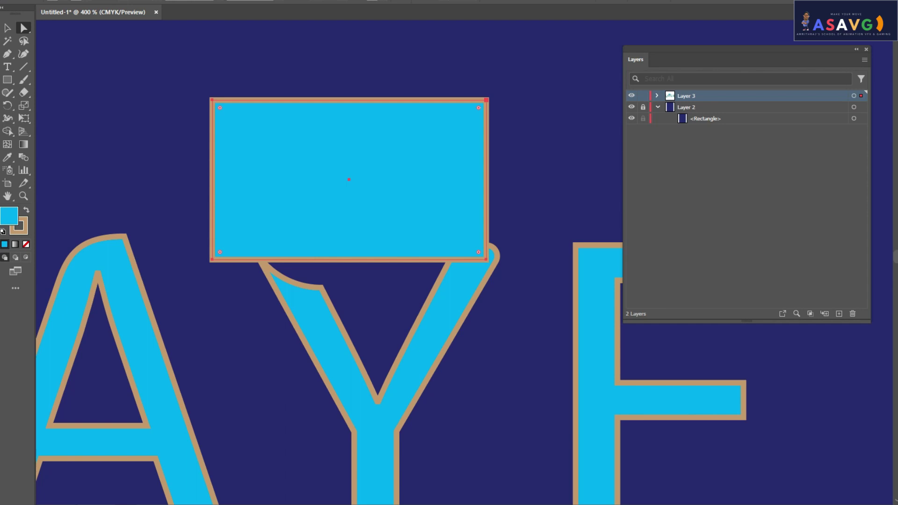
Step: Slightly round all four rectangle corners, to about 0.06 in, using the live corner widget
scroll(463, 262, down, 1)
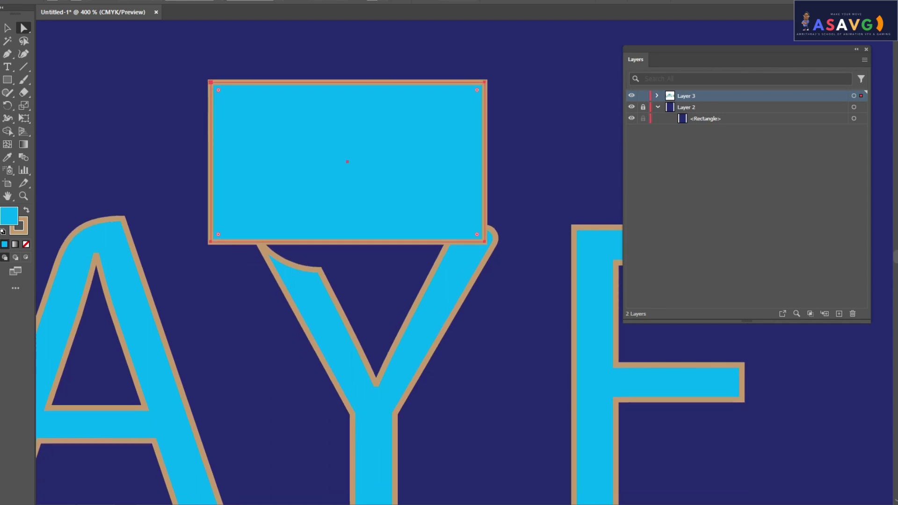
mouse_move(218, 89)
mouse_down()
mouse_move(327, 154)
mouse_move(218, 89)
mouse_up()
mouse_move(349, 161)
mouse_down()
mouse_move(333, 153)
mouse_move(358, 110)
mouse_up()
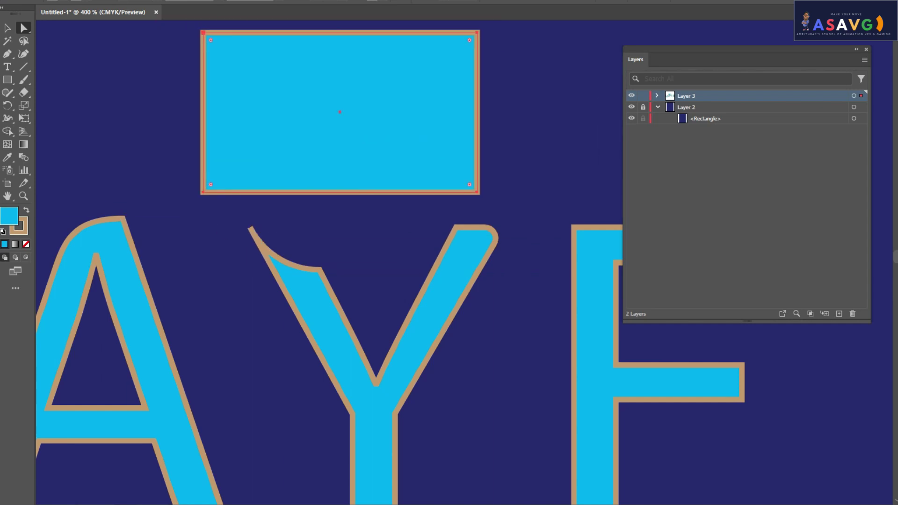
key(Return)
scroll(374, 280, down, 3)
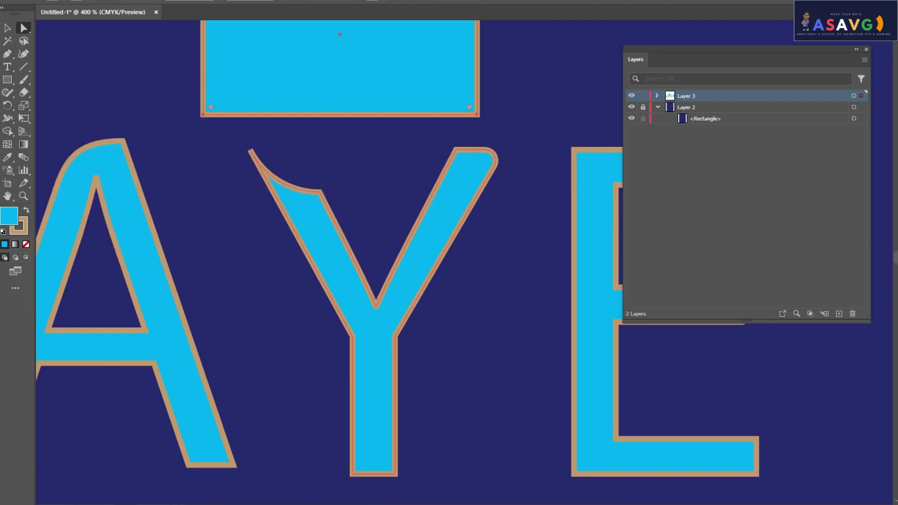
drag(470, 146, 523, 359)
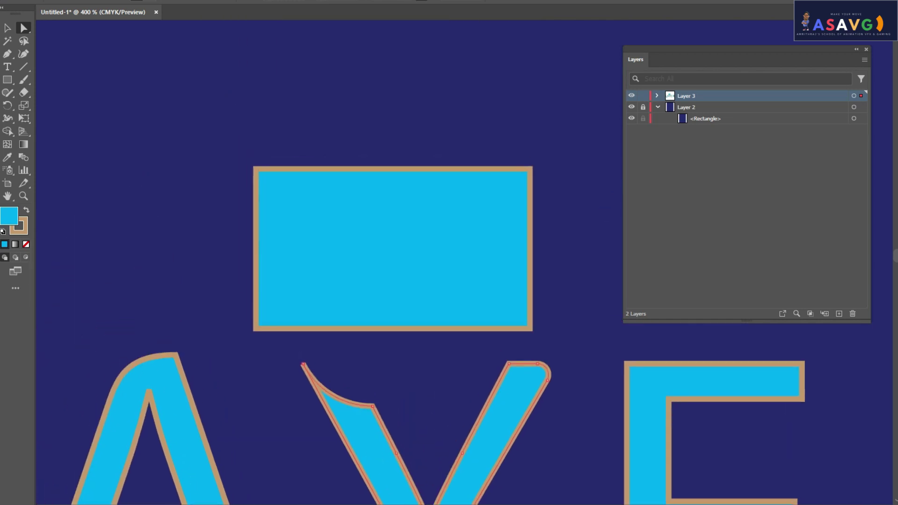
click(393, 248)
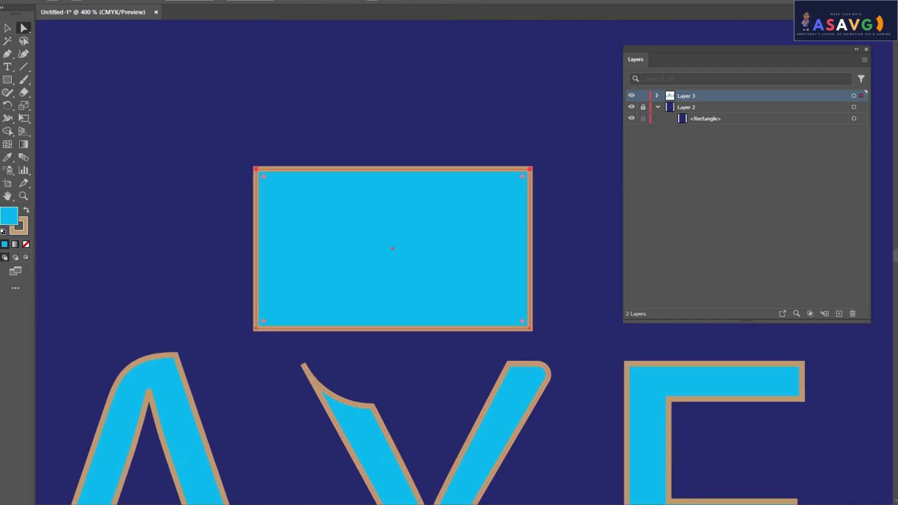
mouse_move(263, 177)
mouse_down()
mouse_move(317, 230)
mouse_move(261, 175)
mouse_up()
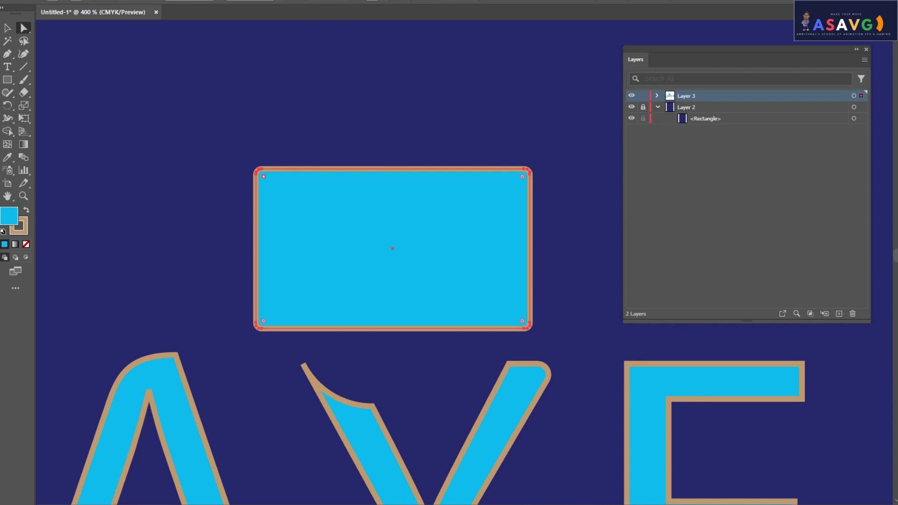
Step: Round the rectangle's top-left corner into a large, slightly slanted sweeping arc
double_click(263, 176)
key(Return)
drag(263, 176, 428, 273)
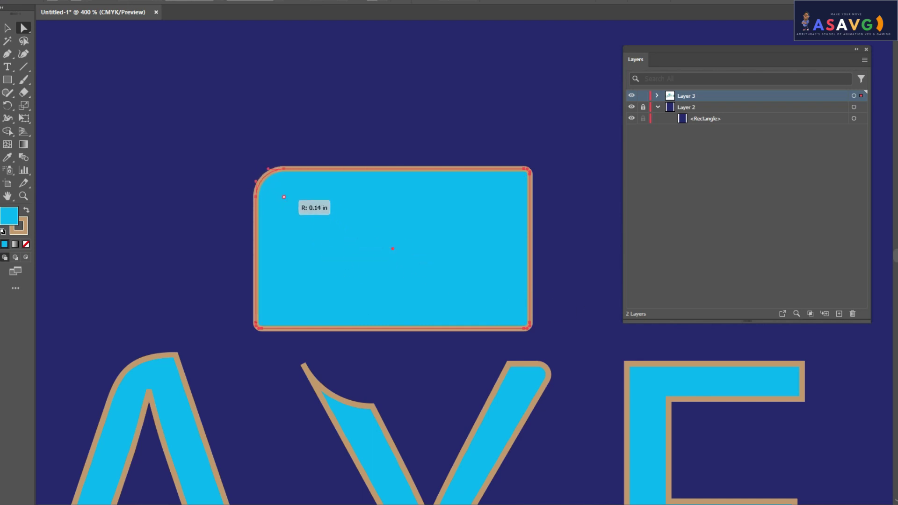
mouse_move(428, 274)
mouse_down()
mouse_move(379, 245)
mouse_move(395, 252)
mouse_up()
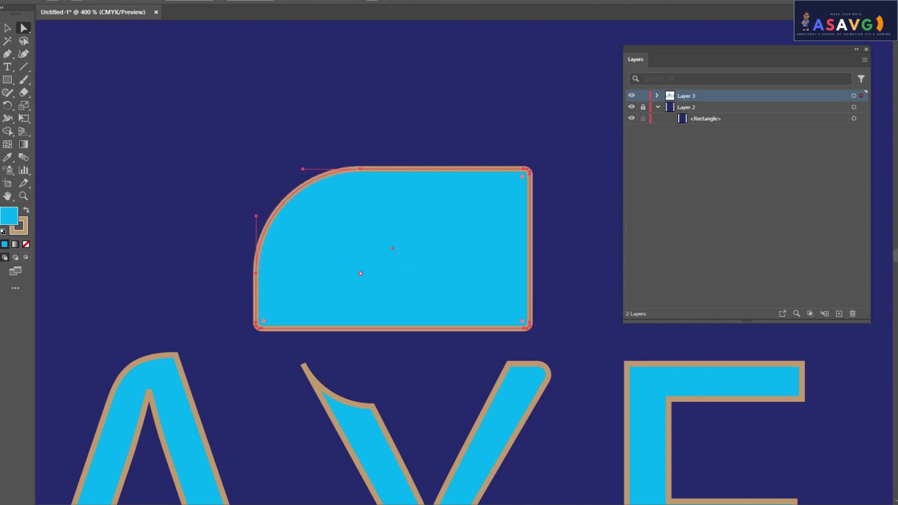
click(357, 270)
mouse_move(303, 169)
mouse_down()
mouse_move(323, 205)
mouse_move(306, 179)
mouse_up()
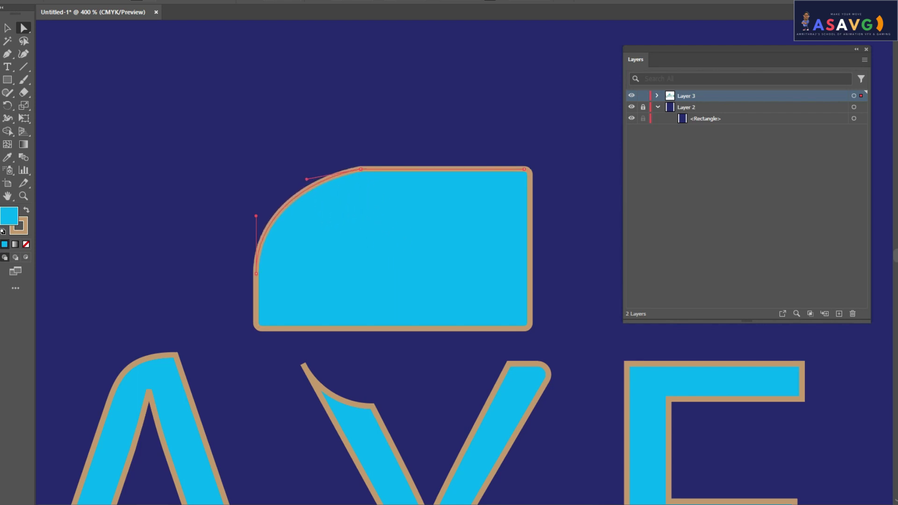
Step: Try different radius values for the top-right corner using relative rounding
click(530, 182)
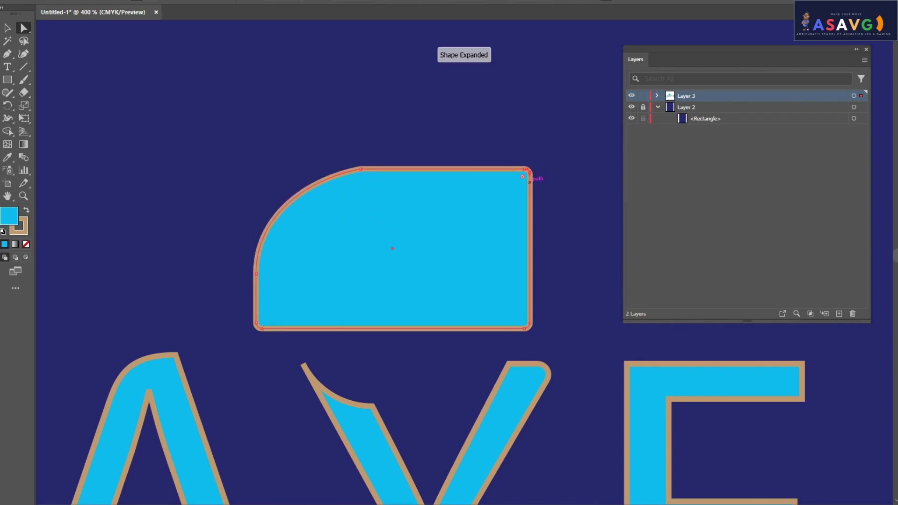
double_click(523, 176)
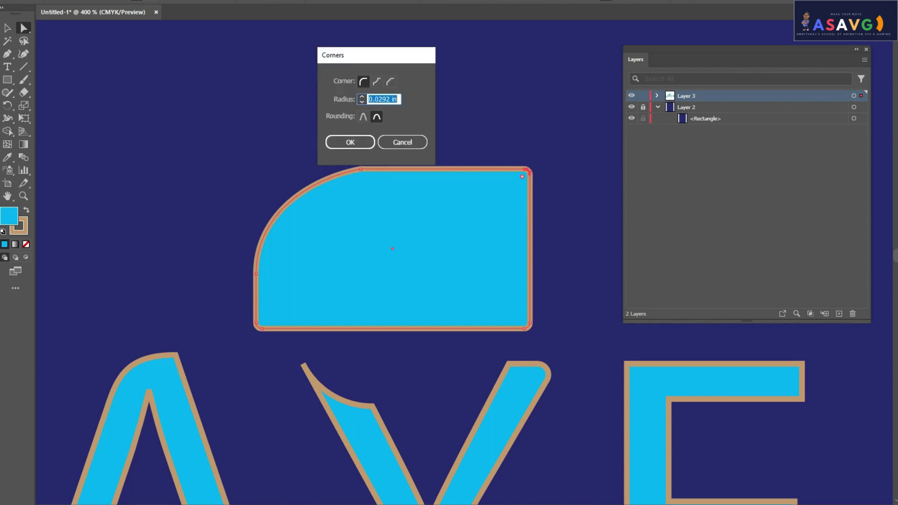
key(Return)
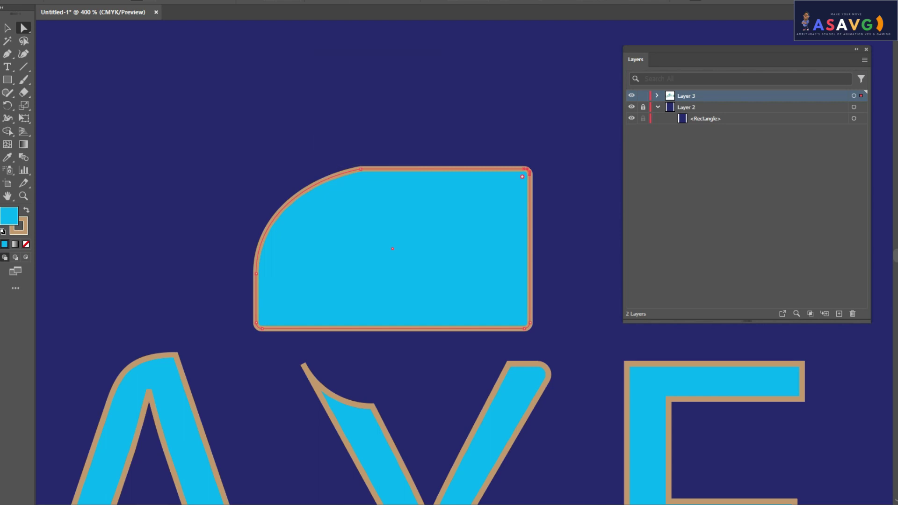
drag(522, 176, 529, 169)
double_click(522, 176)
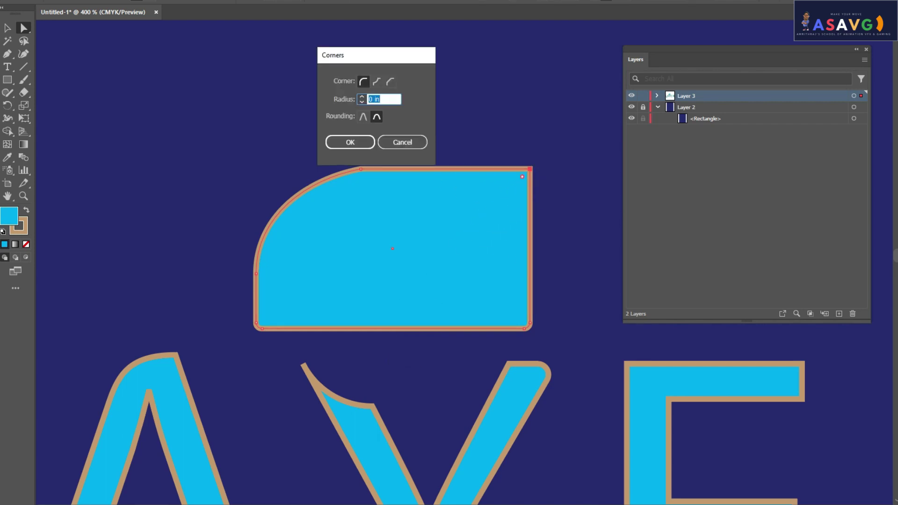
click(363, 117)
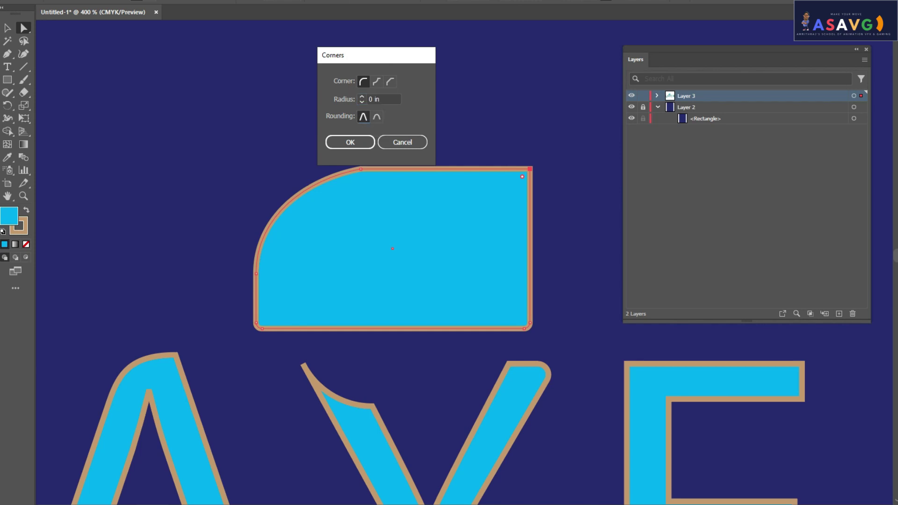
key(Up)
key(Up)
key(Up)
key(Up)
key(Up)
key(Up)
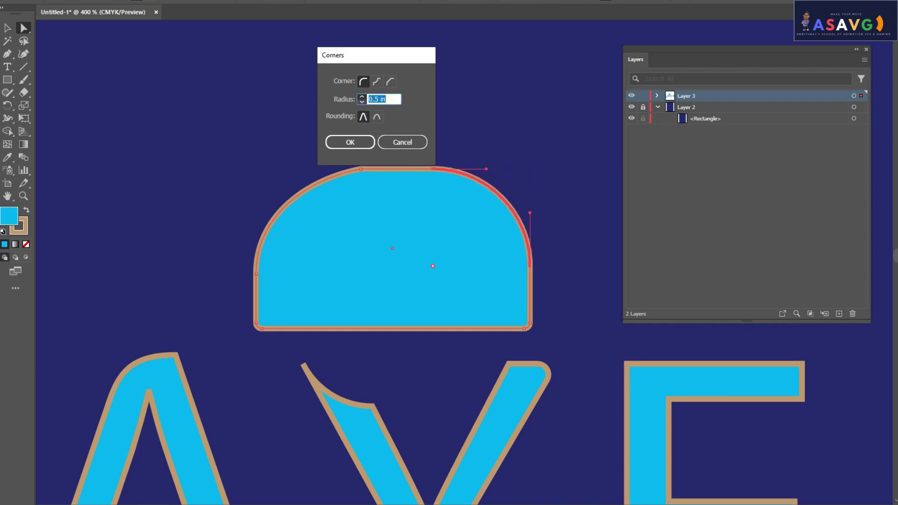
key(Up)
key(Up)
key(Up)
key(Down)
key(Down)
key(Down)
key(Down)
key(Down)
key(Down)
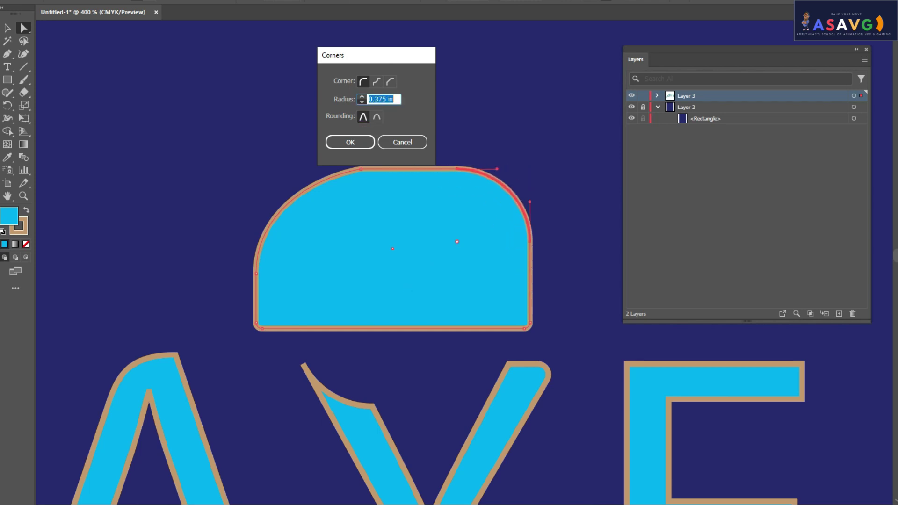
key(Down)
key(Down)
key(Down)
key(Up)
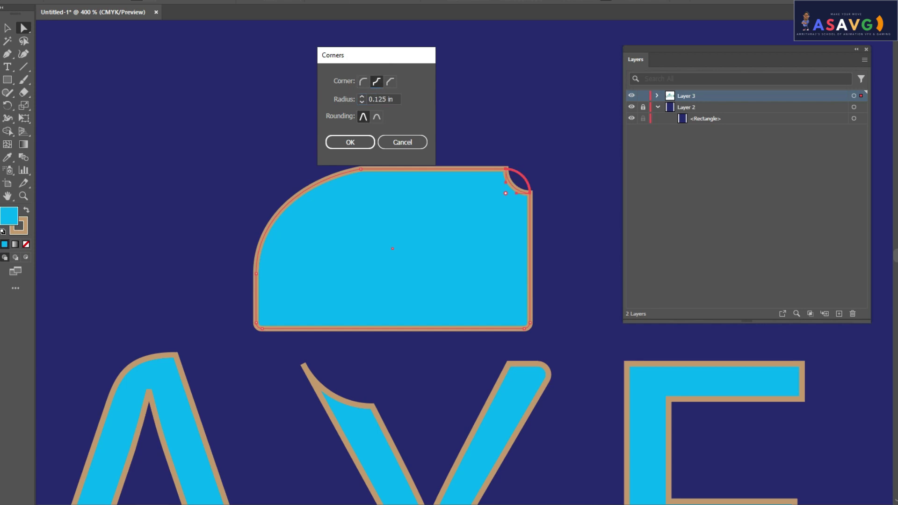
Step: Change the top-right corner from Inverted Round to a Chamfer bevel
click(376, 82)
key(Up)
key(Up)
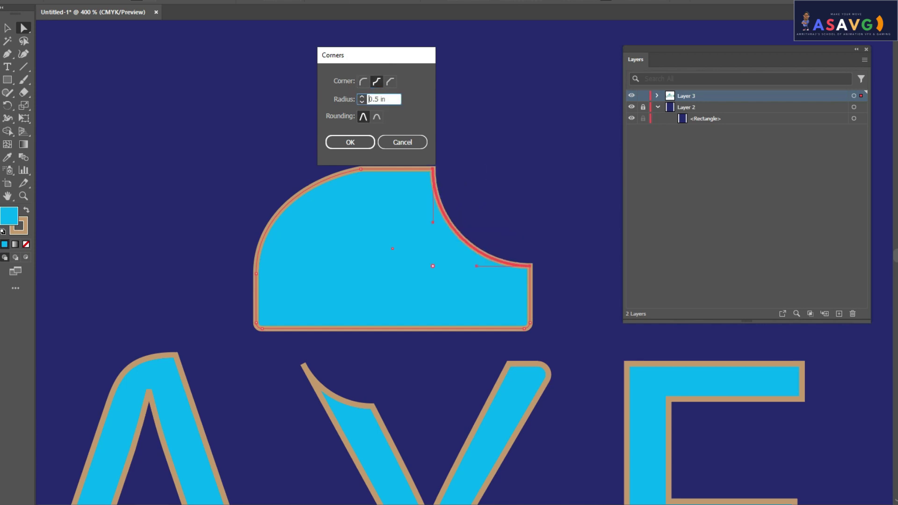
key(Down)
key(Down)
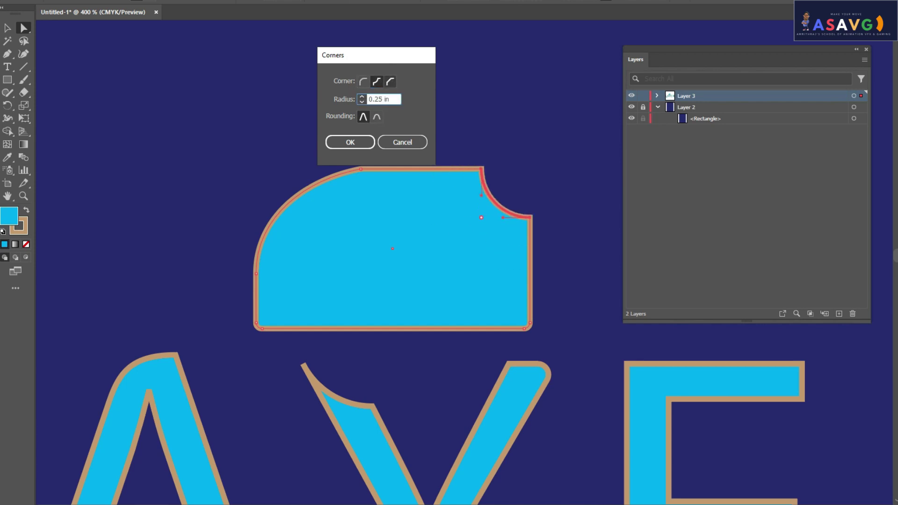
click(390, 81)
click(362, 97)
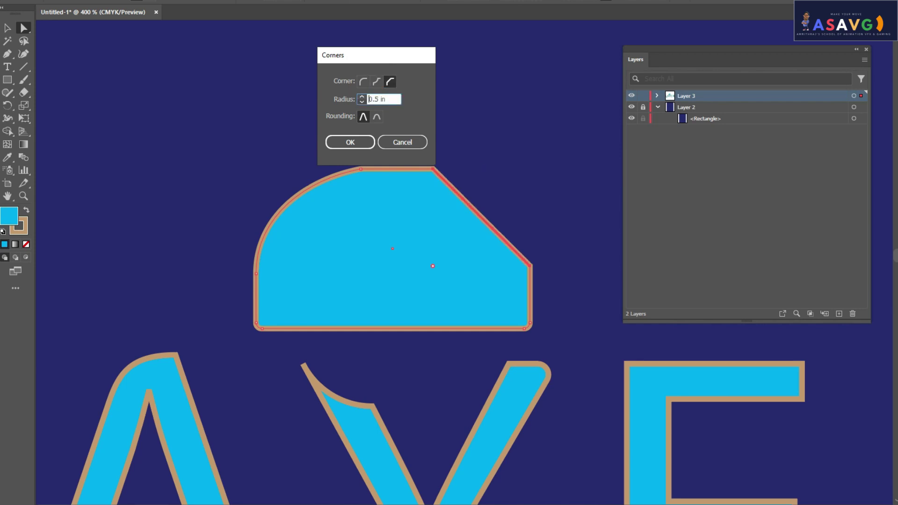
click(377, 116)
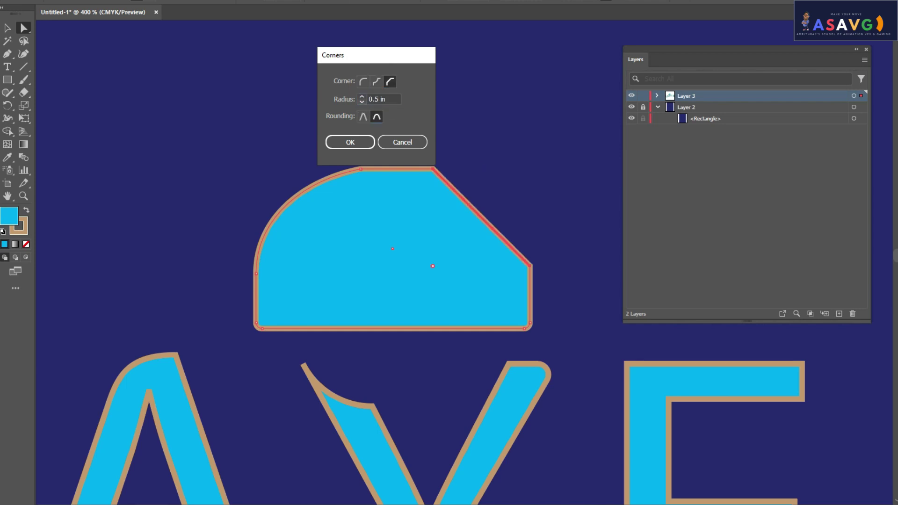
click(361, 101)
Step: Apply the chamfer, zoom out, and show the letter A's anchor points with Direct Selection
key(Return)
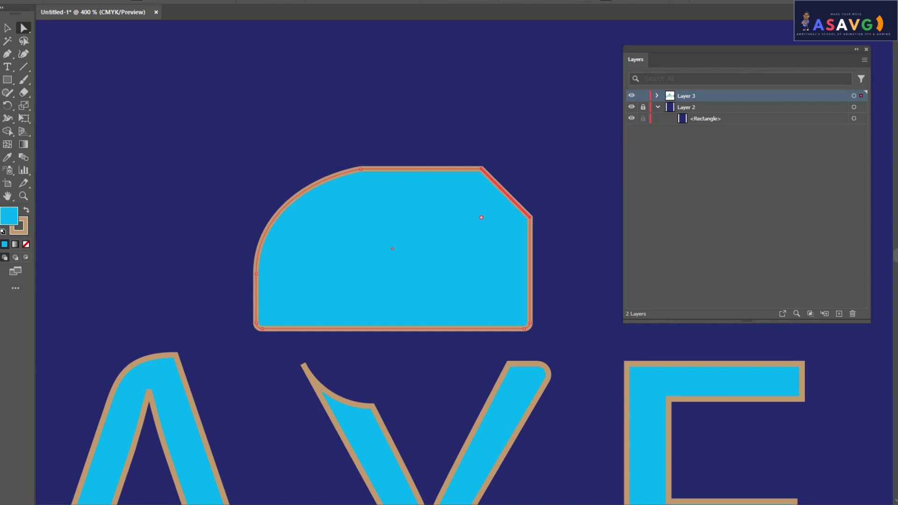
scroll(402, 281, down, 1)
scroll(402, 281, down, 2)
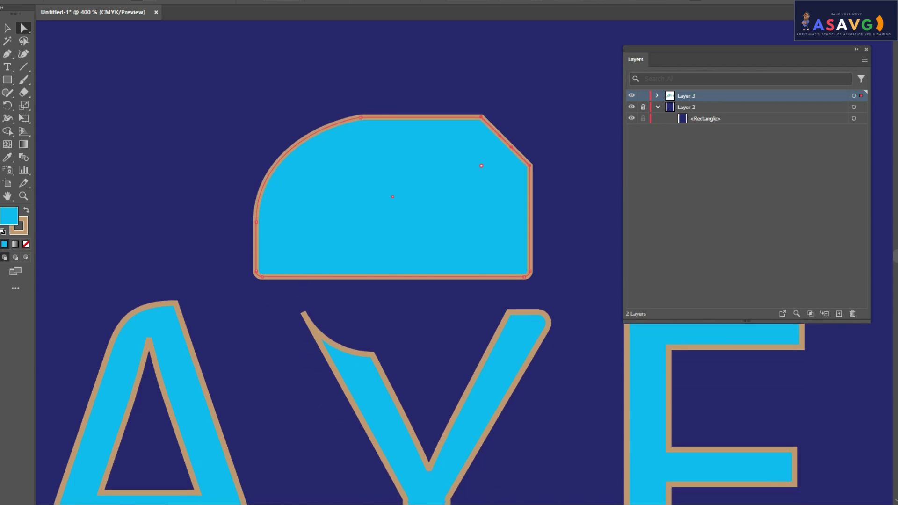
key(ctrl+minus)
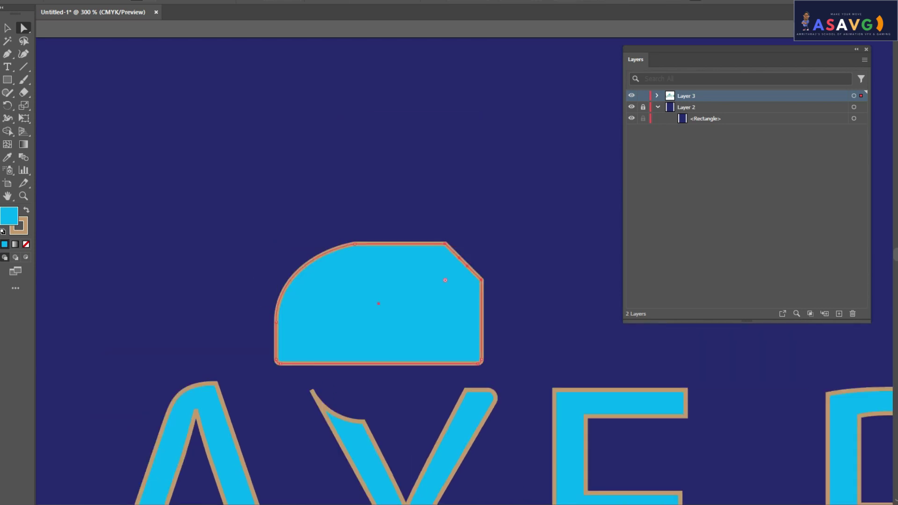
scroll(463, 271, down, 2)
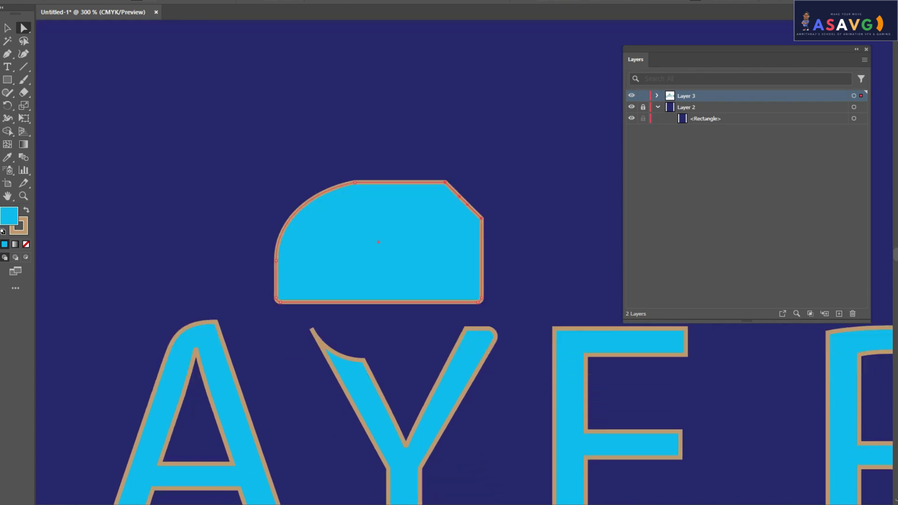
scroll(463, 271, down, 3)
scroll(463, 271, down, 2)
scroll(449, 252, left, 2)
scroll(449, 252, up, 1)
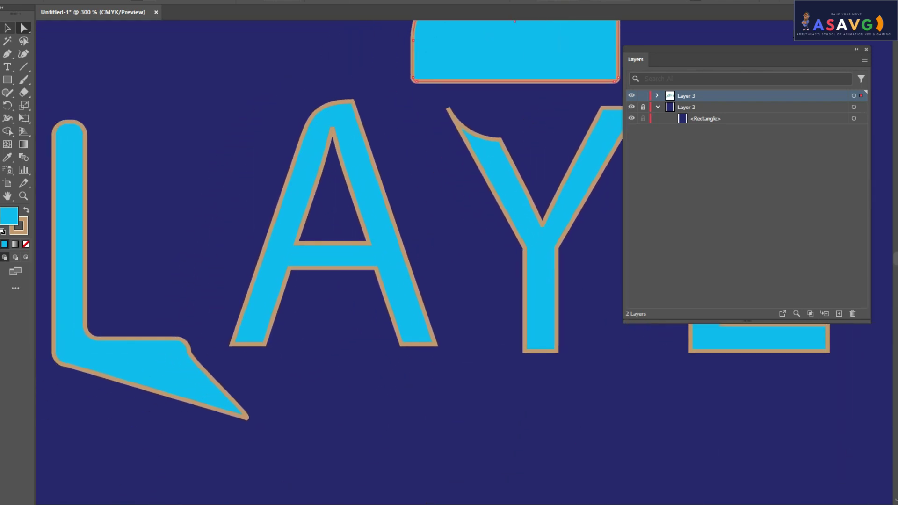
click(332, 255)
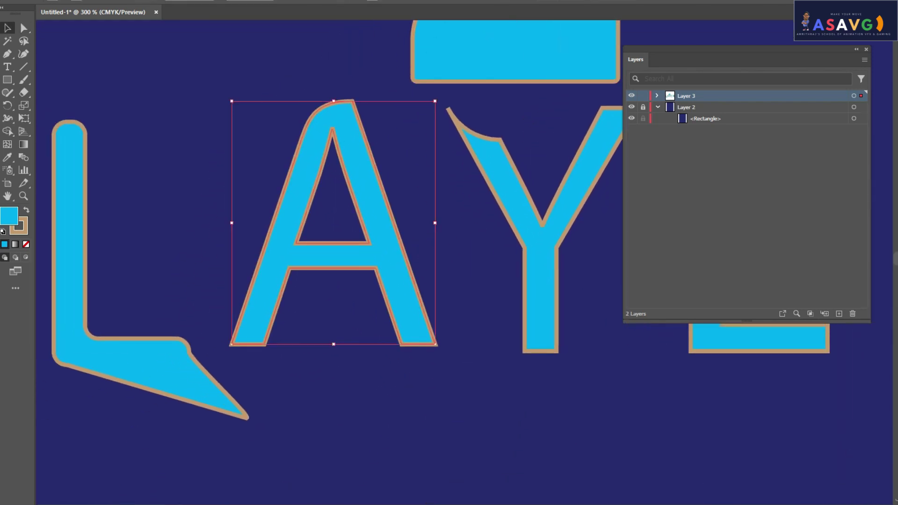
scroll(449, 253, up, 1)
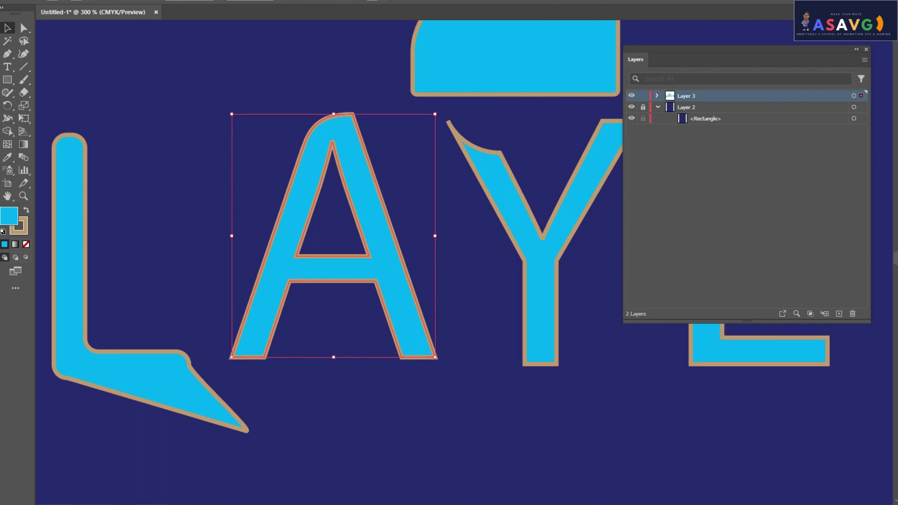
click(23, 28)
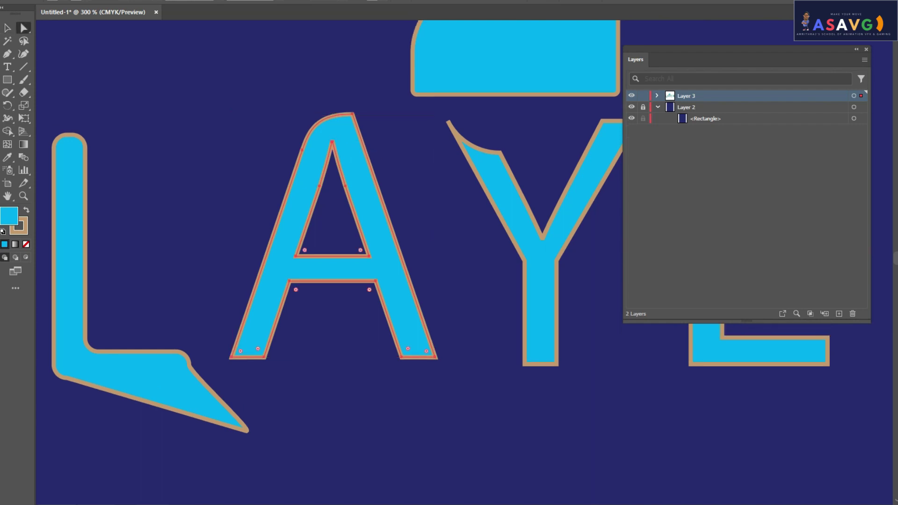
Step: Give the inner corner of the A's triangular hole a small rounding
click(308, 128)
double_click(309, 128)
click(350, 142)
drag(360, 249, 296, 204)
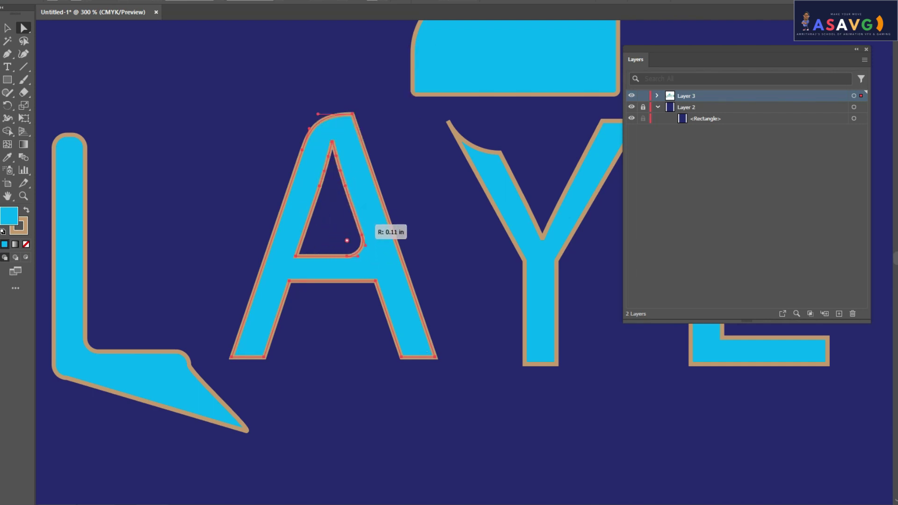
drag(296, 204, 327, 226)
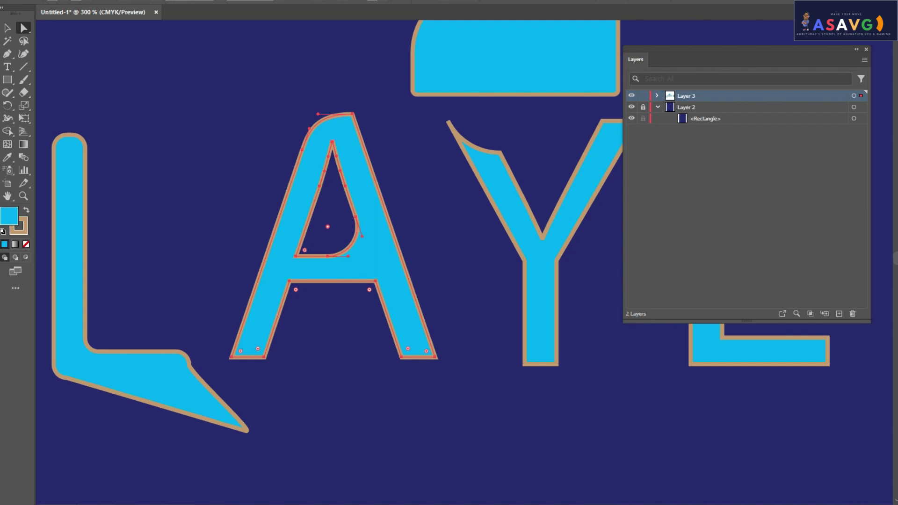
Step: Make that corner Inverted Round with 0.125 in radius, then deselect
double_click(327, 226)
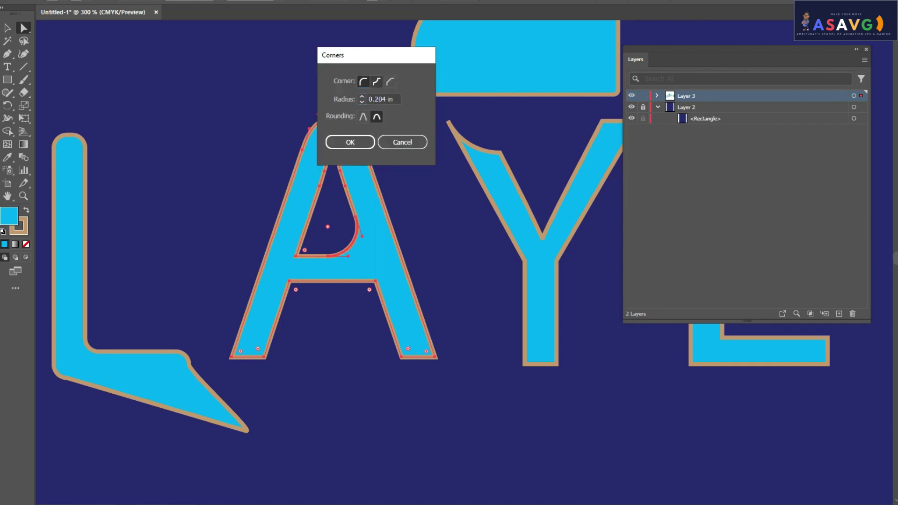
click(377, 81)
drag(337, 55, 412, 18)
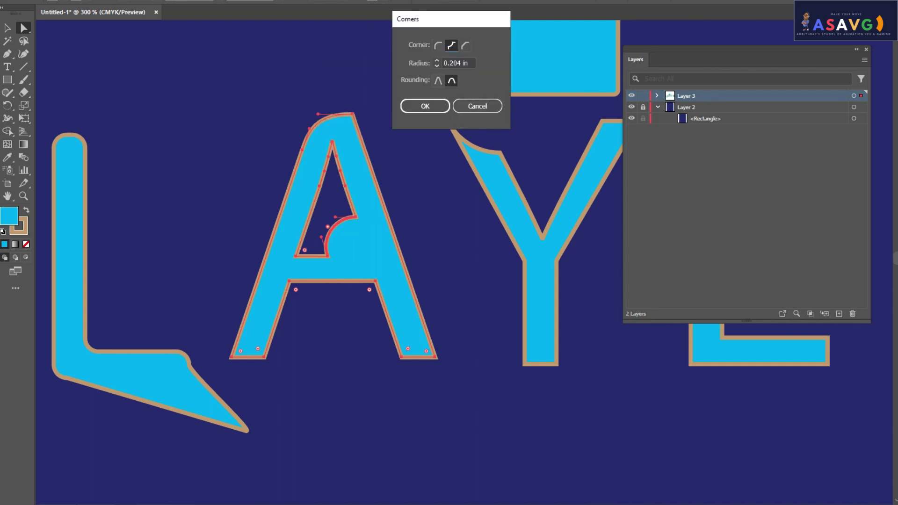
scroll(436, 62, up, 10)
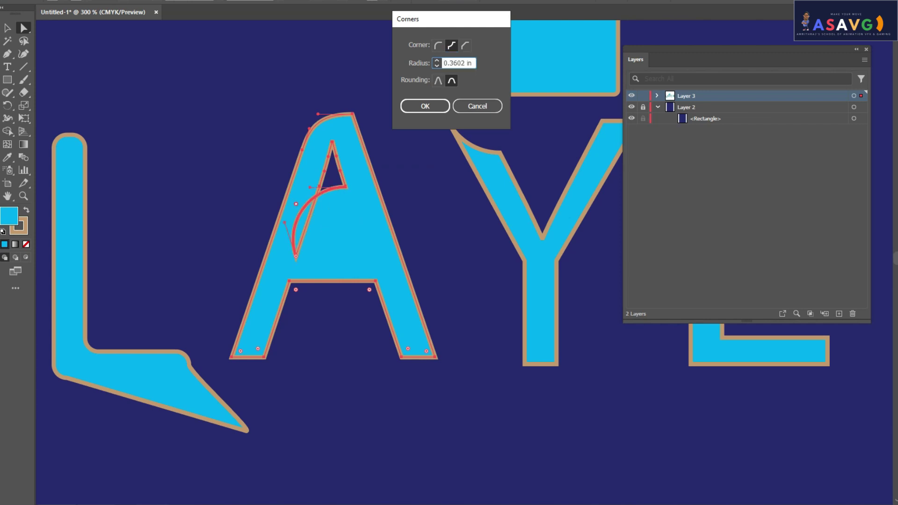
scroll(437, 63, down, 3)
scroll(436, 63, down, 4)
scroll(437, 62, down, 4)
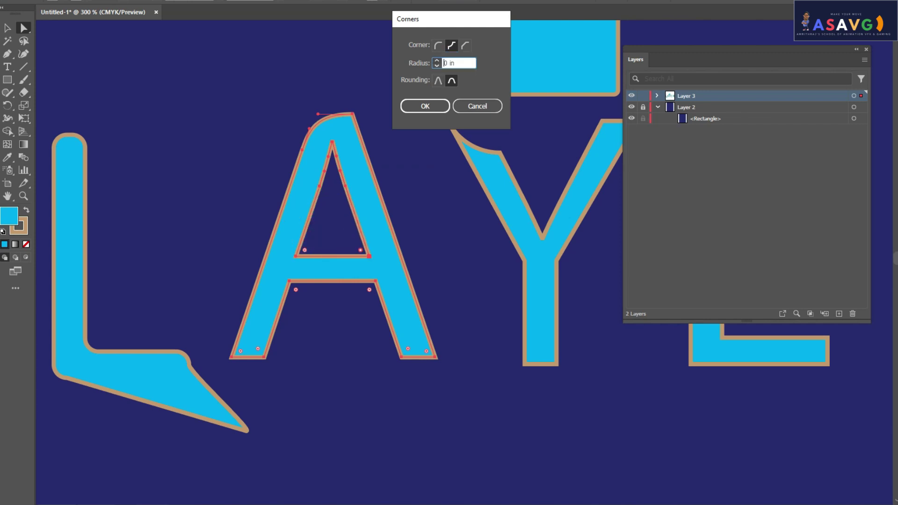
scroll(436, 63, up, 2)
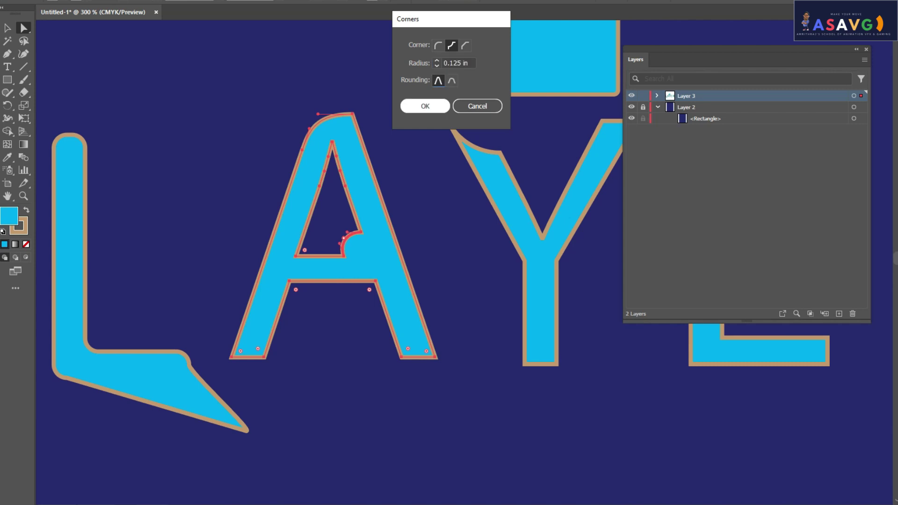
click(424, 105)
key(ctrl+shift+a)
Step: Zoom out to see the whole word and draw a rectangle above the L and A
key(ctrl+minus)
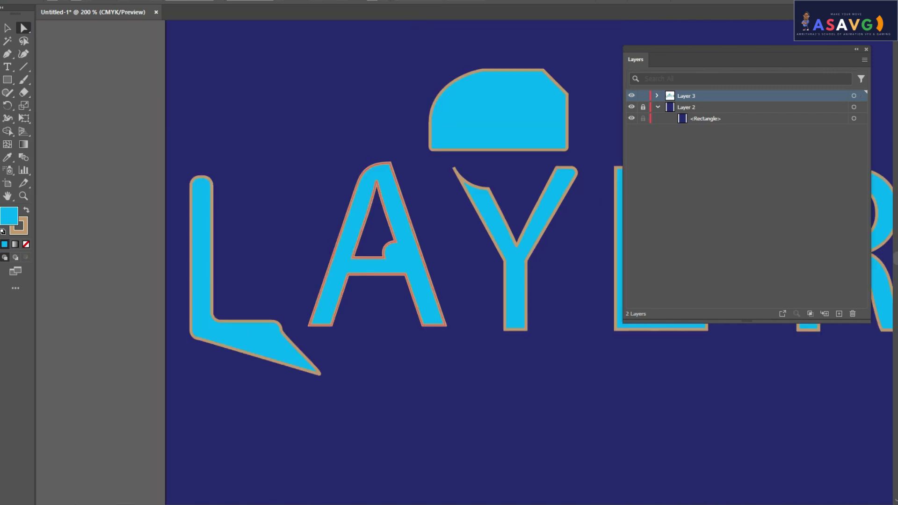
key(ctrl+minus)
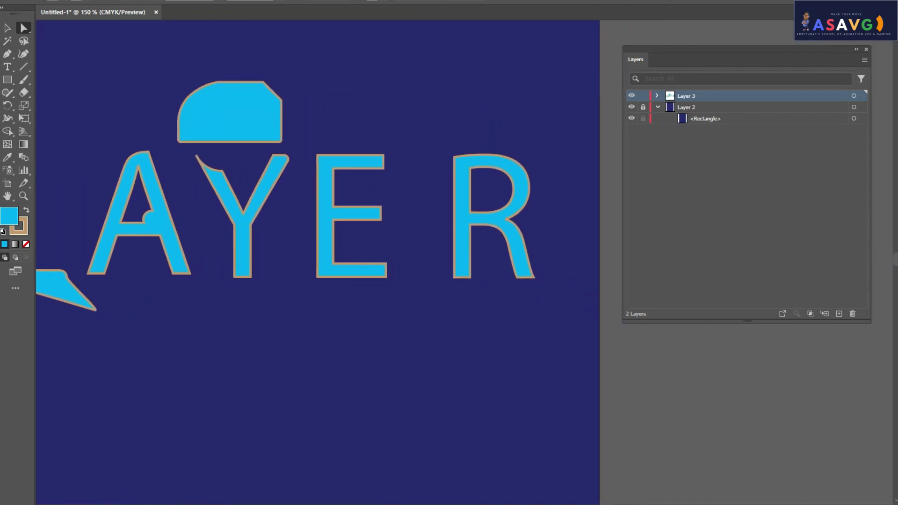
scroll(337, 262, left, 5)
scroll(420, 262, left, 3)
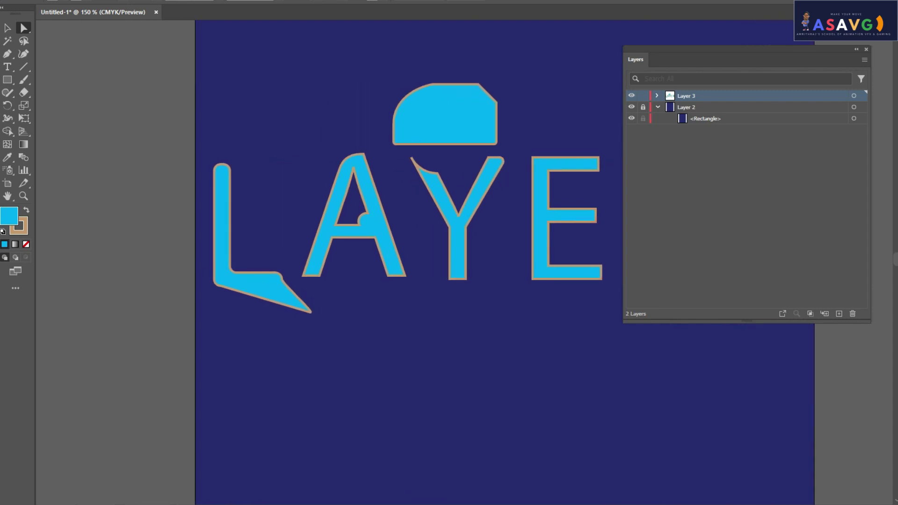
scroll(411, 262, right, 2)
key(m)
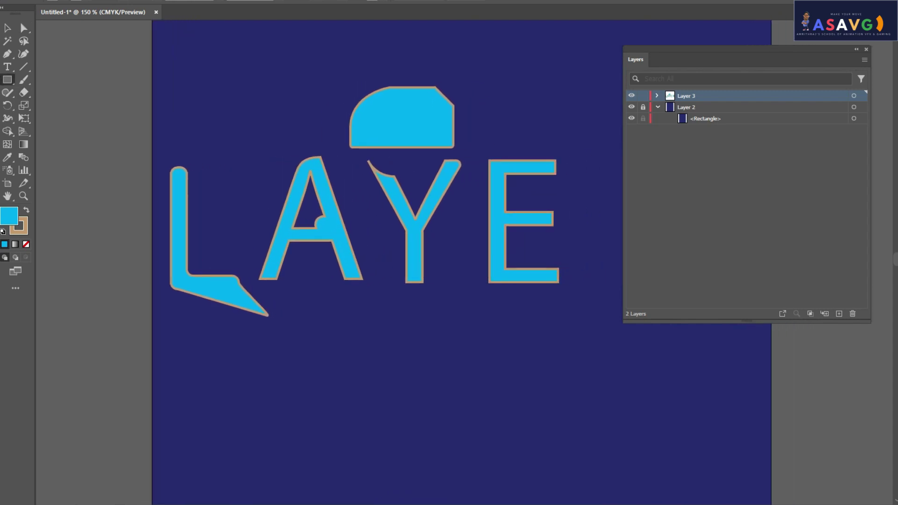
click(7, 79)
drag(196, 50, 321, 153)
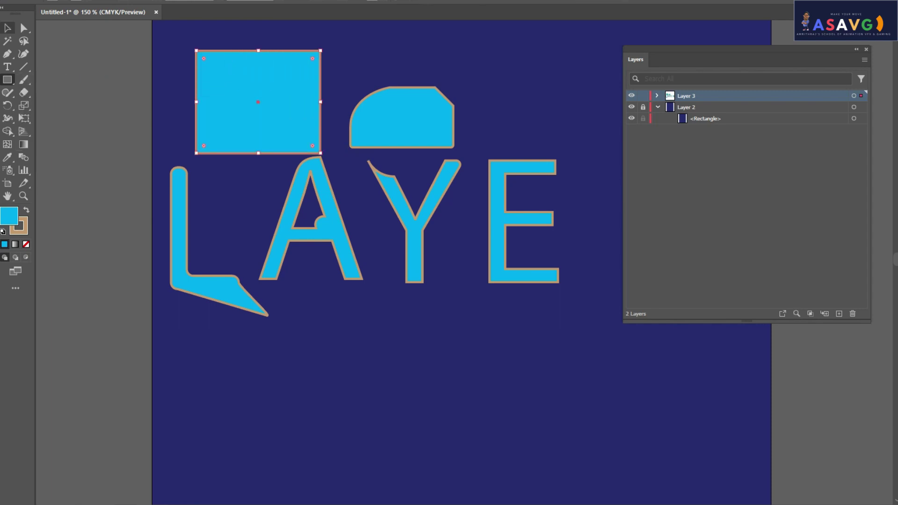
Step: Delete the letters A, Y, E and L plus the rounded shape and top-left square
click(8, 27)
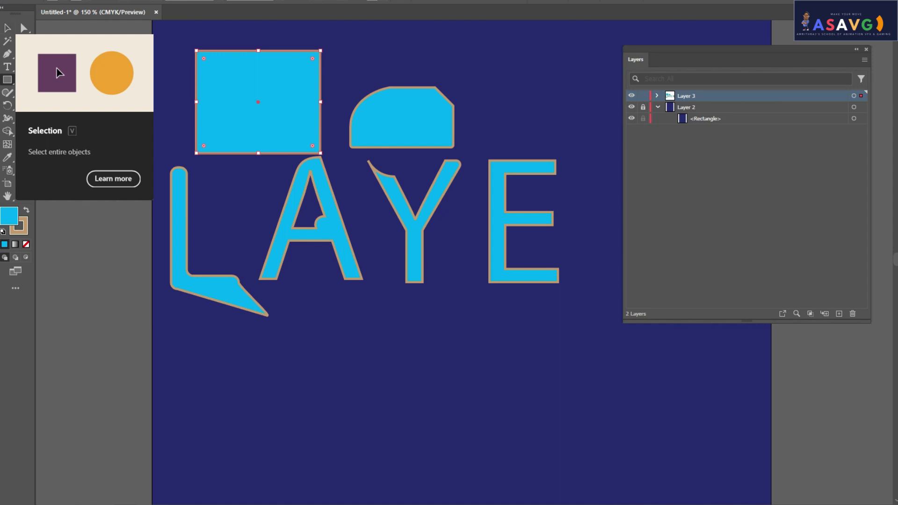
click(311, 234)
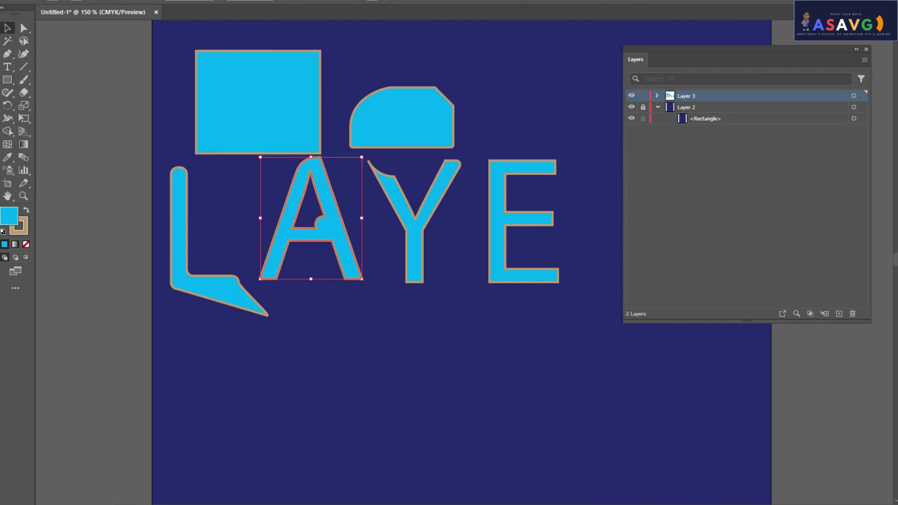
key(Delete)
click(414, 234)
key(Delete)
click(401, 121)
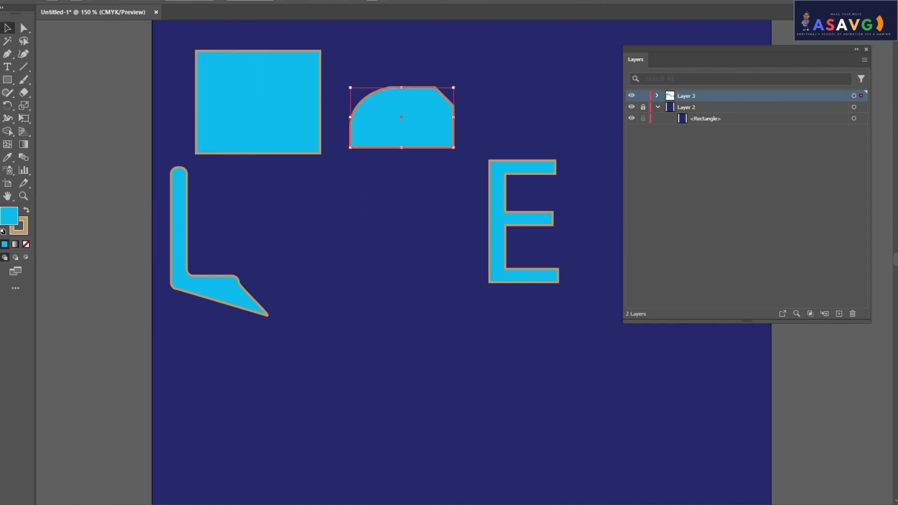
key(Delete)
click(497, 220)
key(Delete)
click(257, 100)
key(Delete)
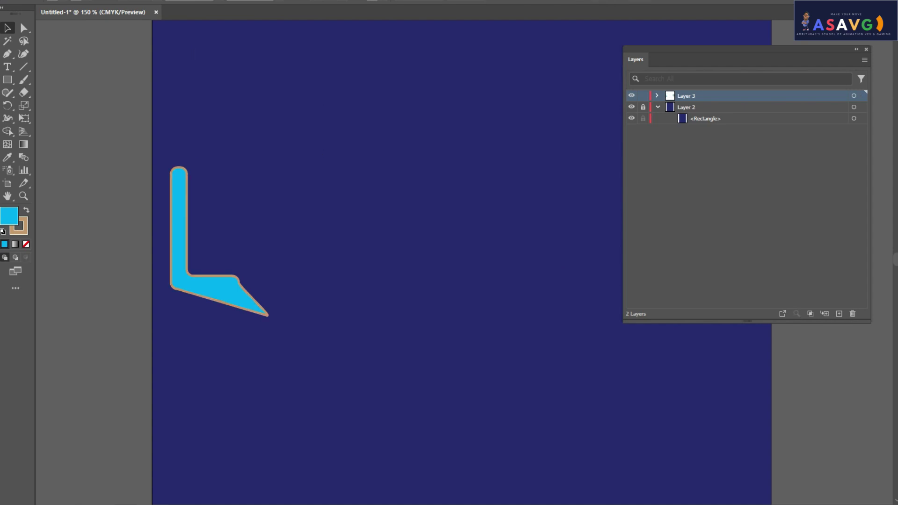
click(179, 220)
key(Delete)
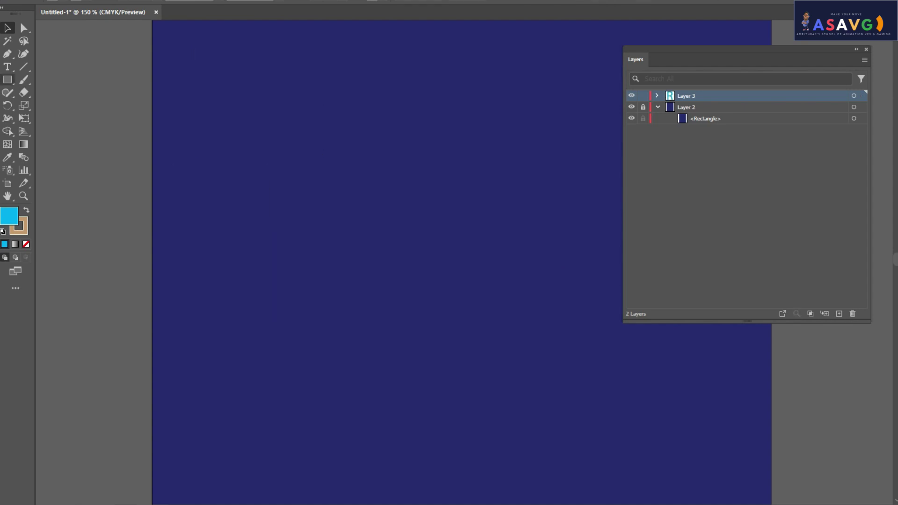
key(t)
click(295, 127)
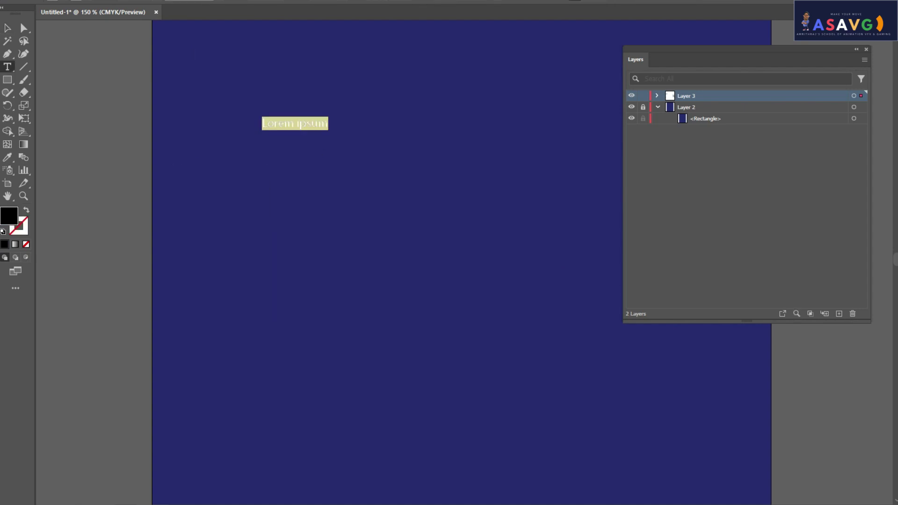
text(OUTLINE)
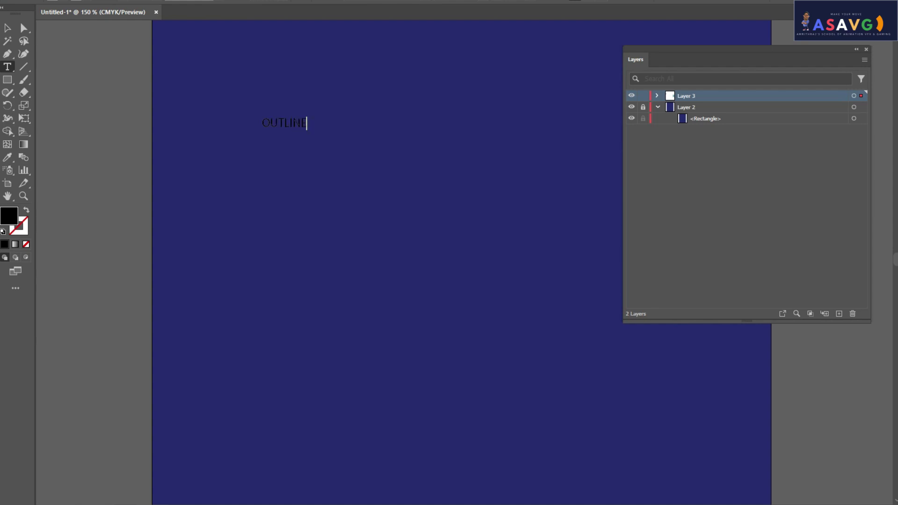
key(Escape)
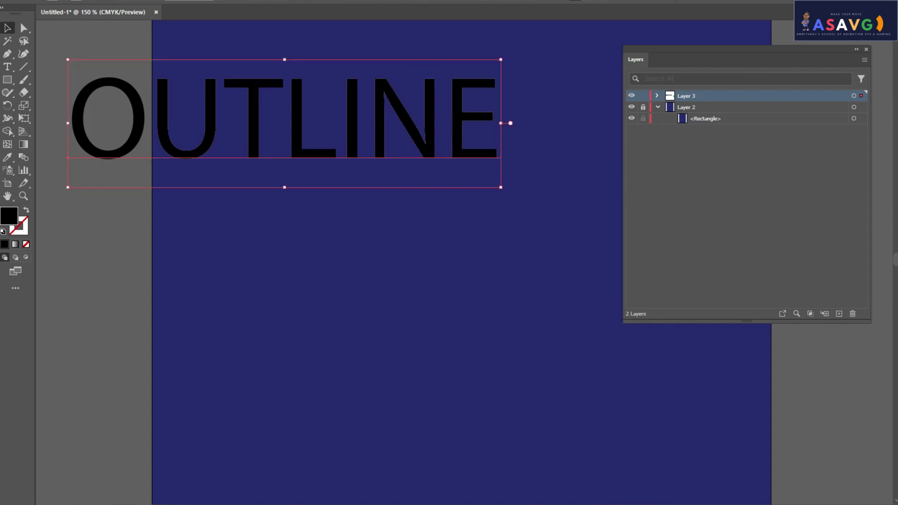
drag(344, 154, 434, 198)
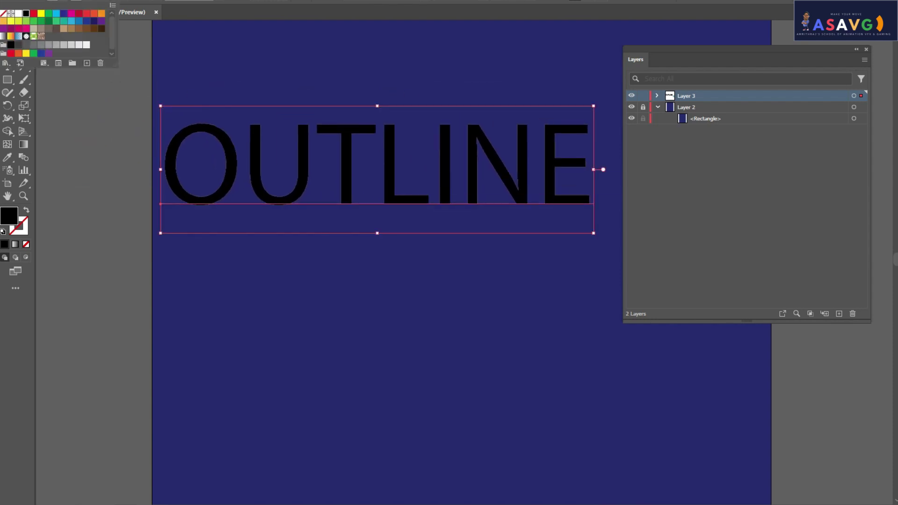
click(57, 14)
scroll(374, 262, right, 1)
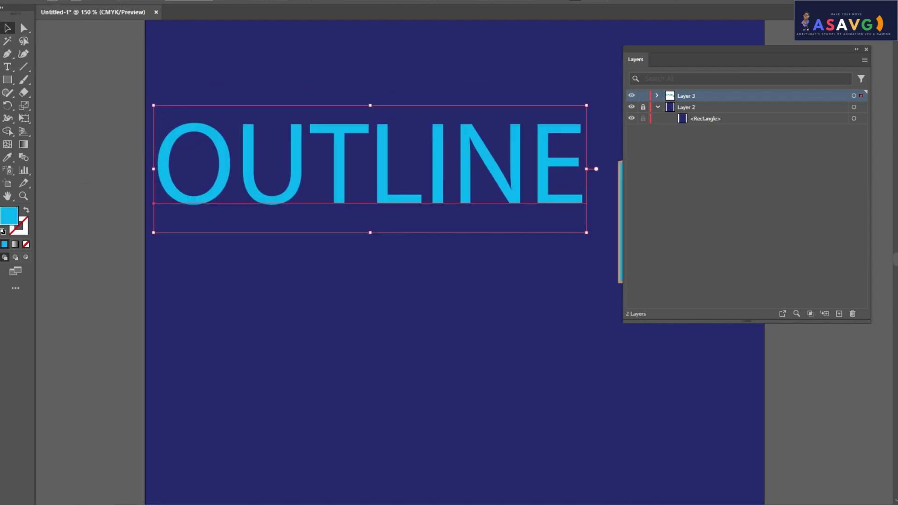
right_click(388, 197)
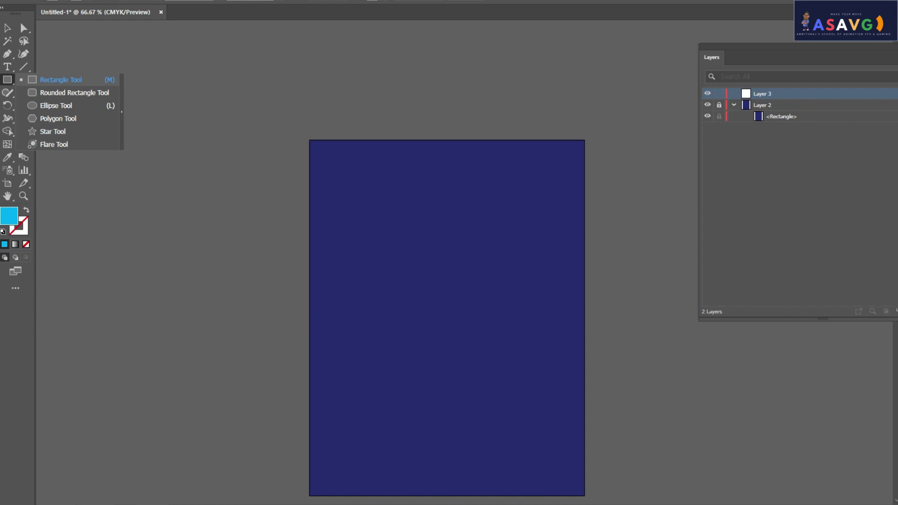
Step: Pick the Rounded Rectangle Tool and reopen the shape tool flyout
click(61, 80)
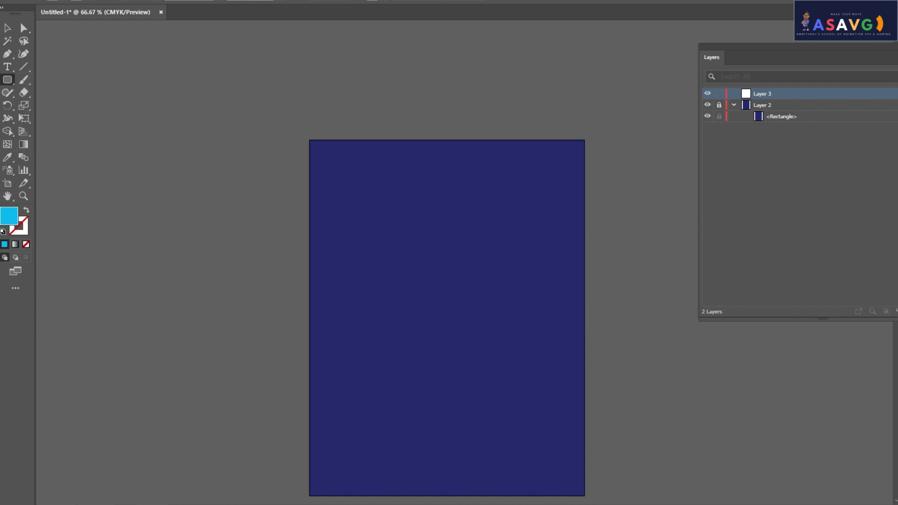
click(7, 79)
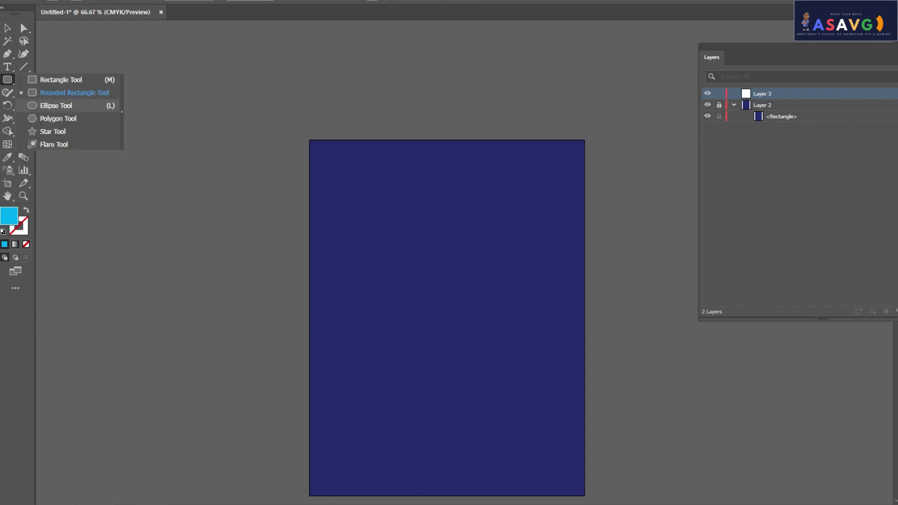
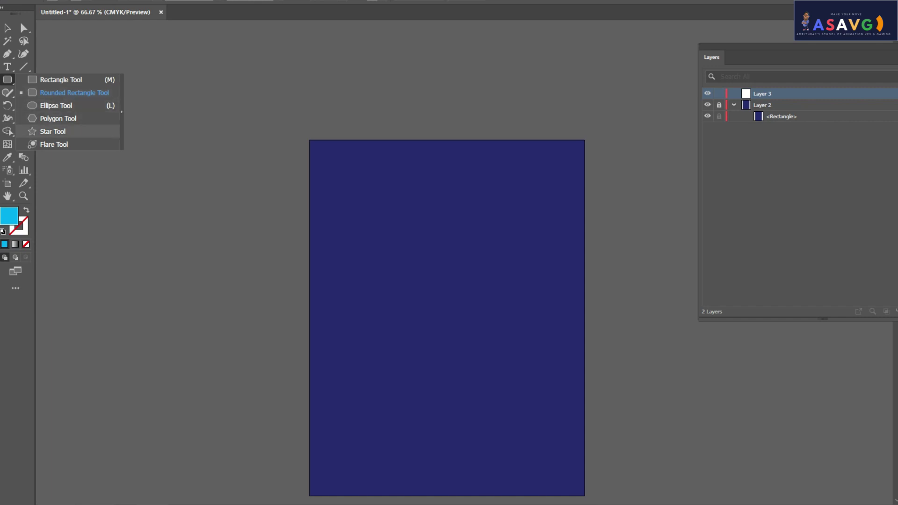
Step: Draw a cyan rectangle in the upper artboard and round only its top-left corner
click(61, 80)
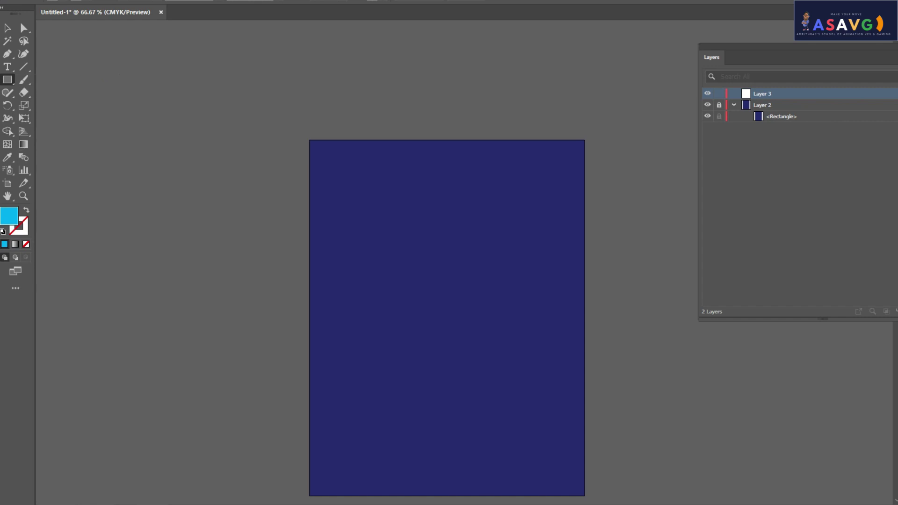
mouse_move(353, 192)
mouse_down()
mouse_move(486, 294)
mouse_move(491, 265)
mouse_move(487, 300)
mouse_up()
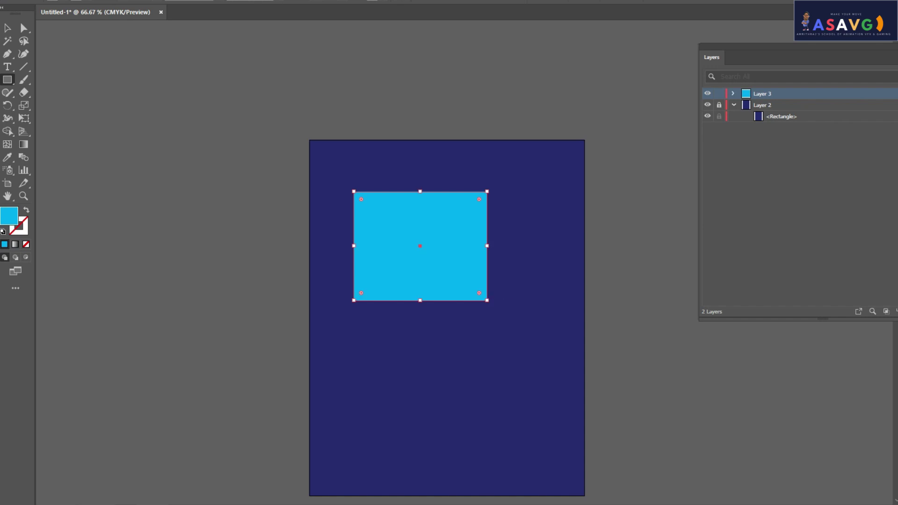
key(v)
drag(421, 244, 407, 206)
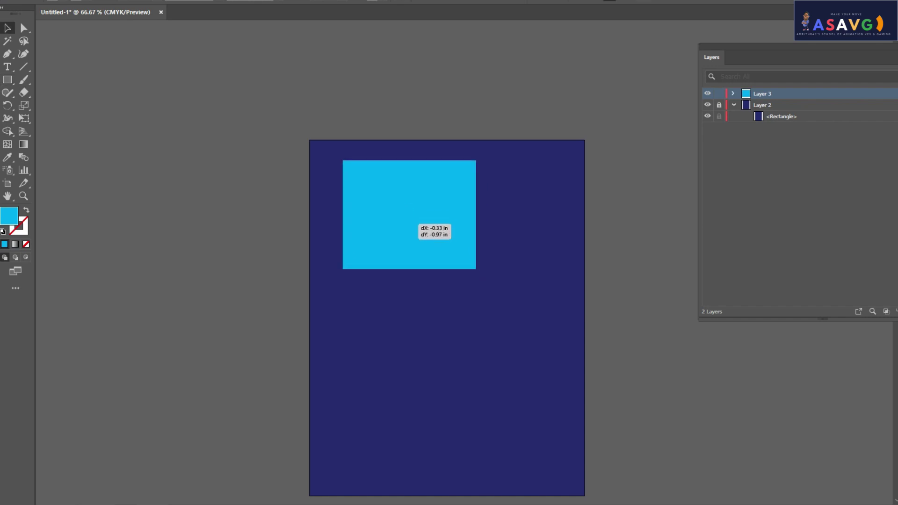
key(shift+F8)
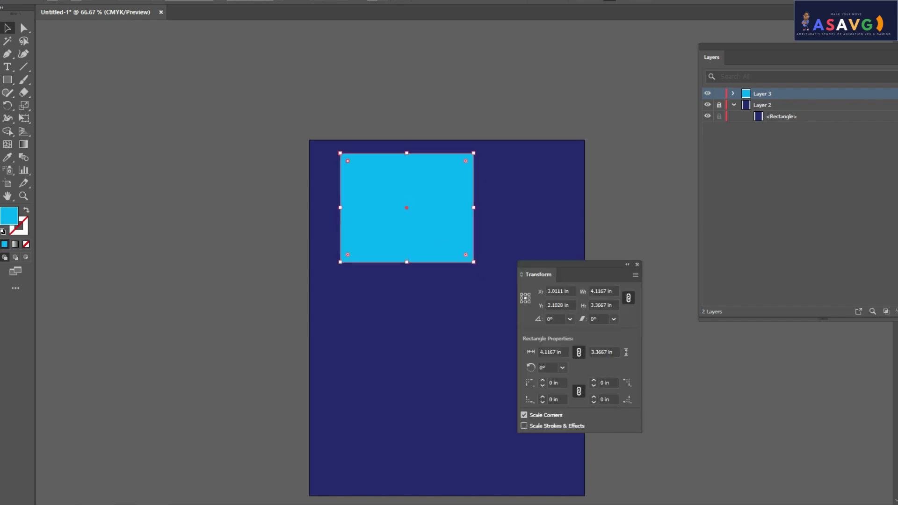
key(shift+F8)
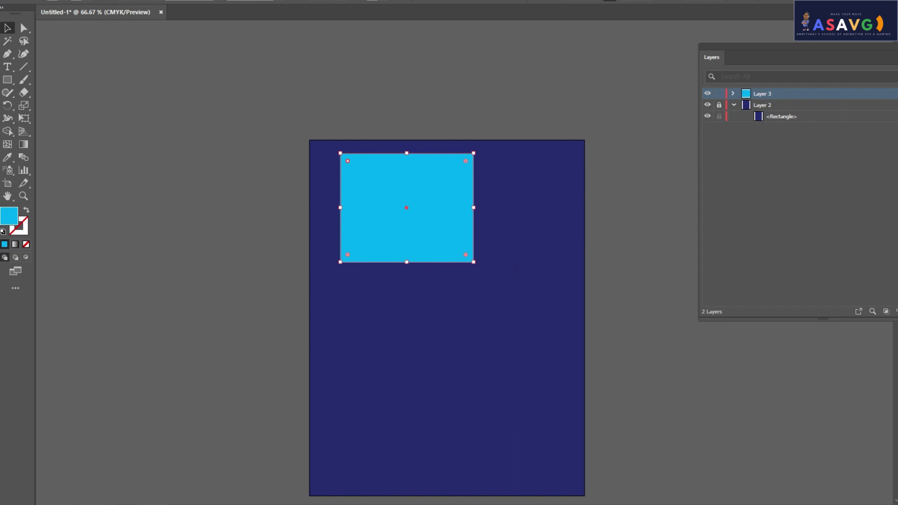
mouse_move(347, 161)
mouse_down()
mouse_move(419, 206)
mouse_move(402, 189)
mouse_up()
Step: Draw a second cyan rectangle below with all corners rounded, undoing a stray extra rectangle
click(7, 80)
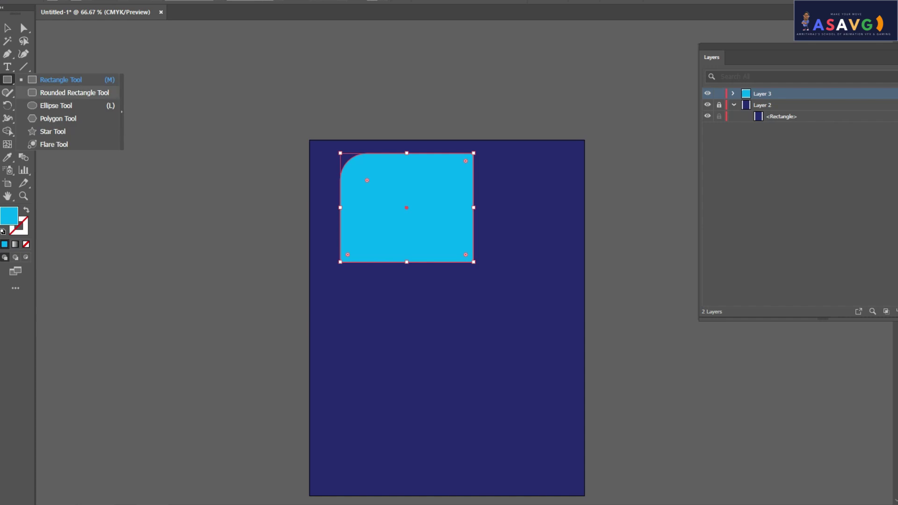
mouse_move(374, 294)
mouse_down()
mouse_move(503, 383)
mouse_move(509, 410)
mouse_up()
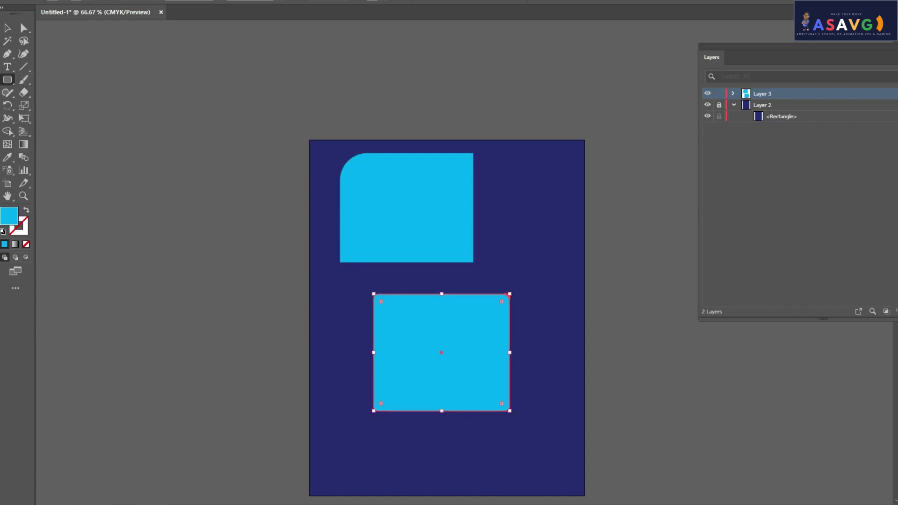
mouse_move(508, 295)
mouse_down()
mouse_move(515, 320)
mouse_move(526, 306)
mouse_up()
mouse_move(427, 359)
mouse_down()
mouse_move(442, 361)
mouse_move(166, 205)
mouse_up()
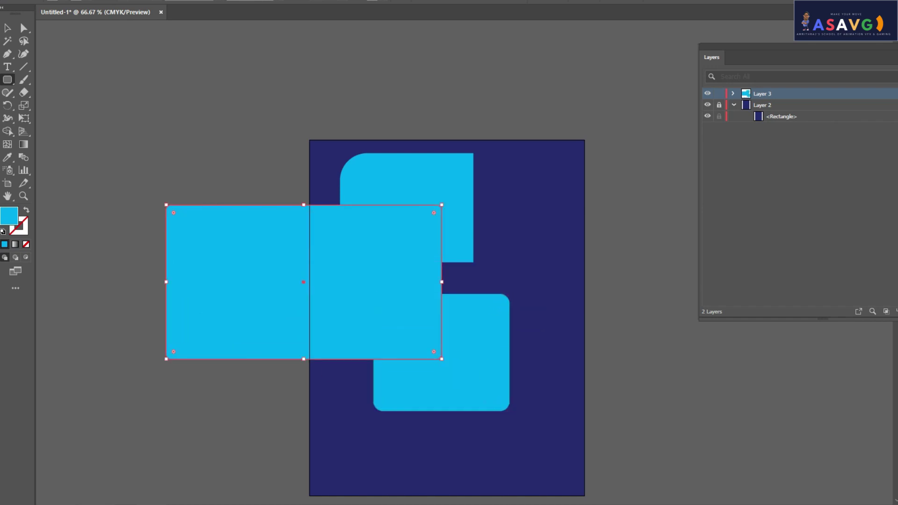
key(ctrl+z)
Step: Move both rectangles left so they overlap the artboard's left edge
key(v)
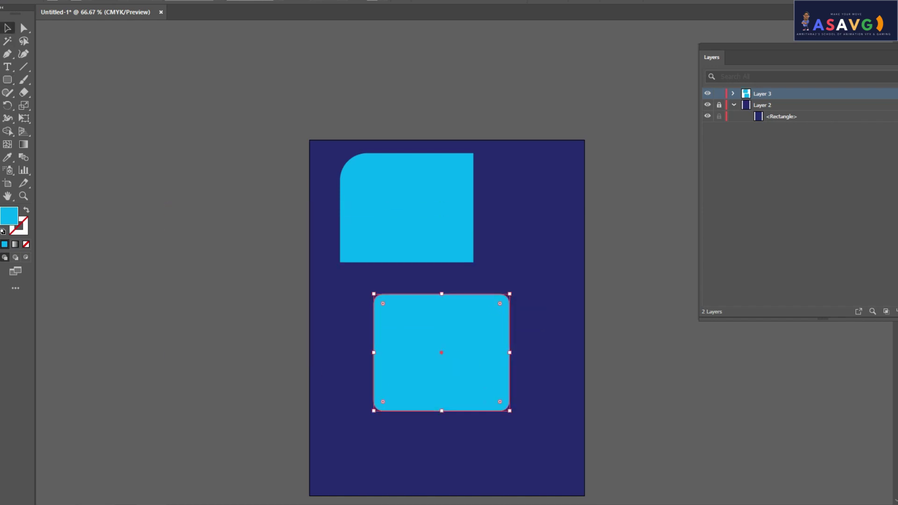
drag(407, 208, 329, 162)
mouse_move(468, 353)
mouse_down()
mouse_move(311, 302)
mouse_move(313, 285)
mouse_up()
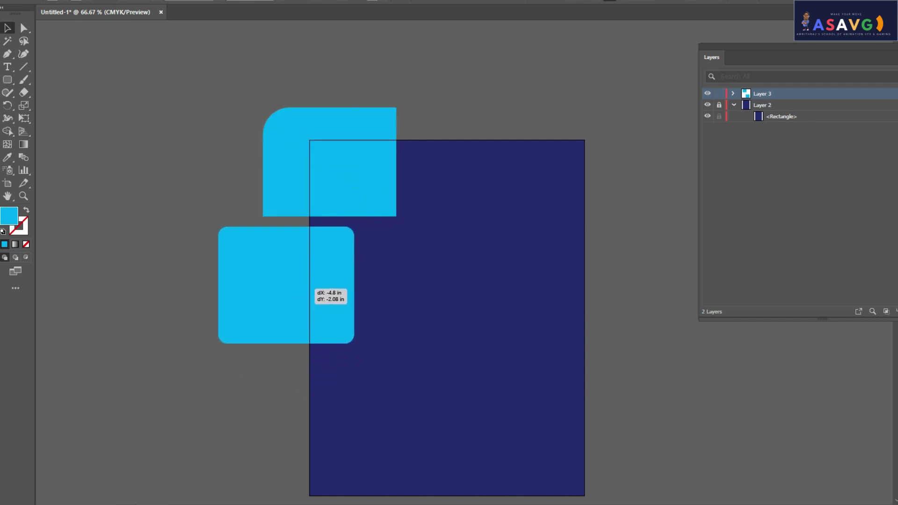
drag(7, 79, 56, 93)
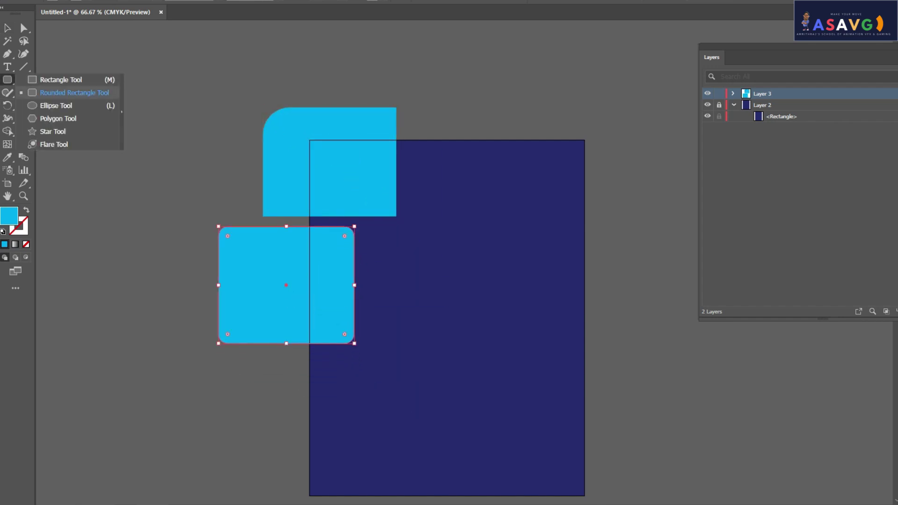
Step: Draw a cyan circle on the artboard's right and drag its top anchor down into a crescent
drag(461, 176, 610, 327)
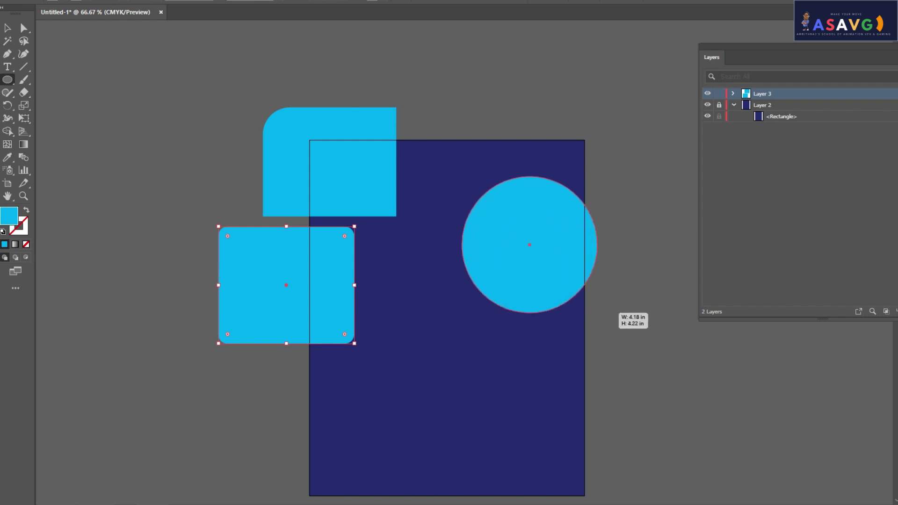
key(a)
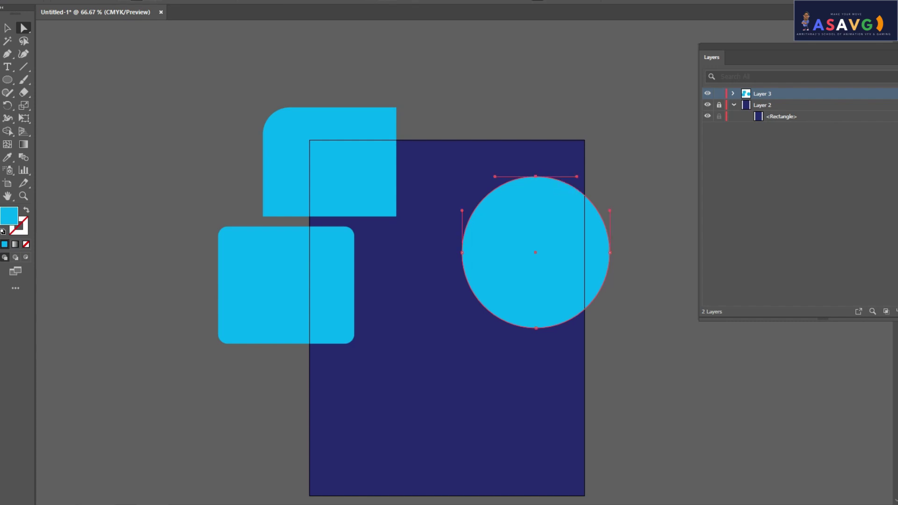
drag(535, 176, 541, 274)
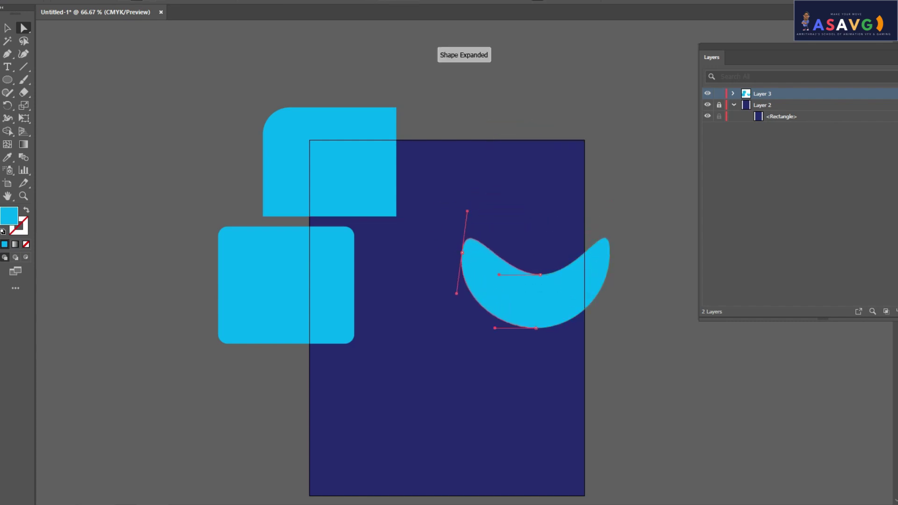
scroll(447, 281, down, 3)
click(7, 27)
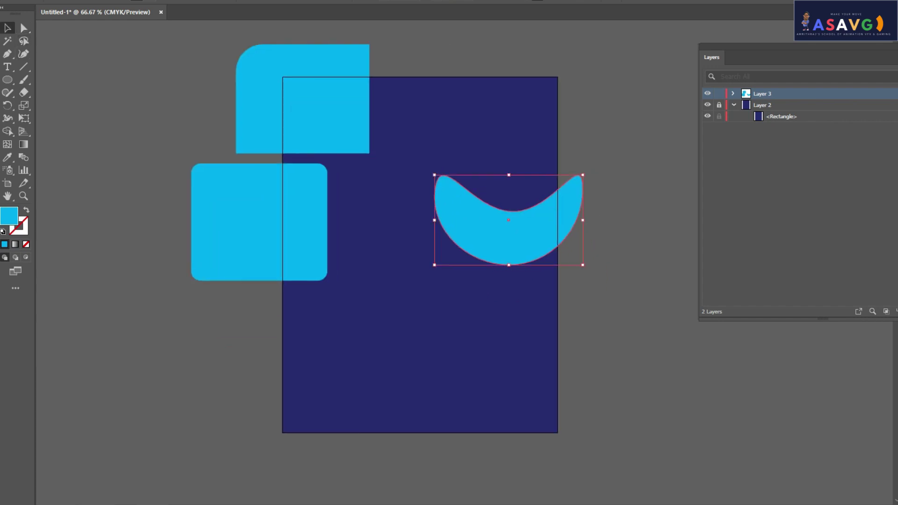
click(7, 79)
click(52, 132)
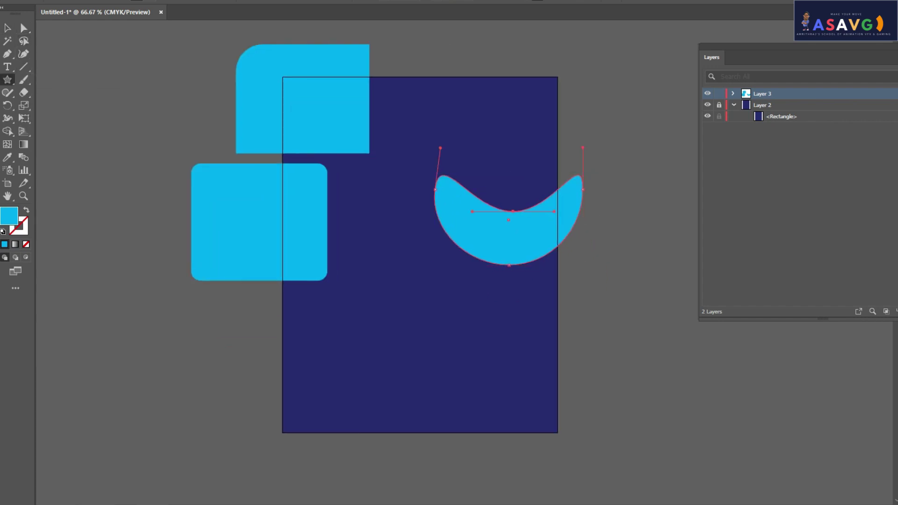
Step: Drag out a many-pointed cyan starburst about 5.3 in across, adjusting points with arrow keys
mouse_move(368, 305)
mouse_down()
mouse_move(412, 337)
mouse_move(422, 319)
mouse_up()
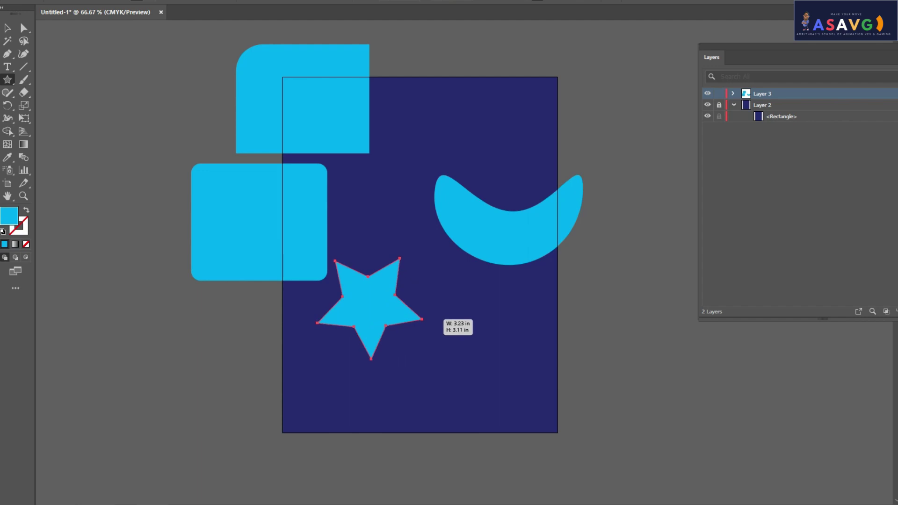
key(Up)
key(Up)
key(Up)
key(Up)
key(Up)
key(Up)
key(Up)
key(Up)
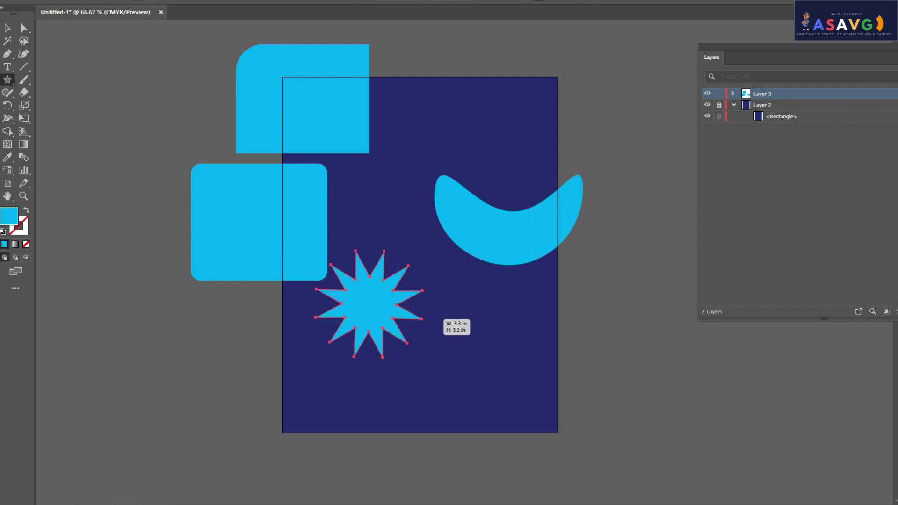
key(Up)
key(Up)
key(Up)
key(Up)
key(Up)
key(Up)
key(Up)
drag(422, 319, 455, 320)
key(Up)
key(Up)
key(Up)
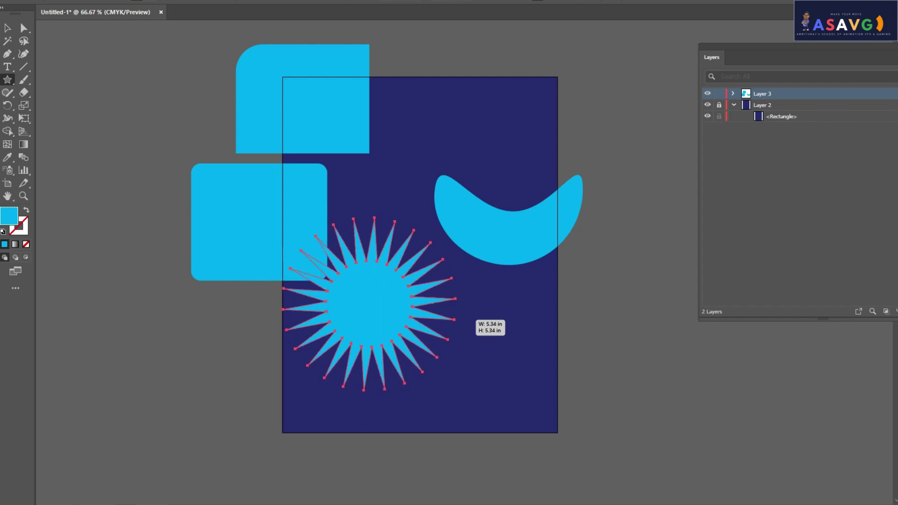
key(Up)
key(Down)
key(Down)
key(Down)
key(Down)
key(Down)
key(Down)
key(Down)
key(Down)
key(Down)
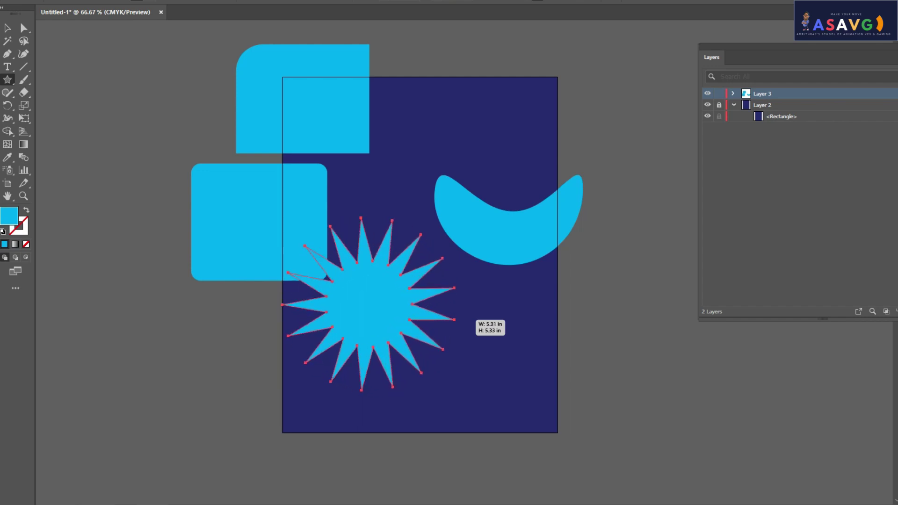
key(Down)
key(Down)
key(Down)
key(Down)
key(Down)
key(Down)
key(Down)
key(Down)
key(Down)
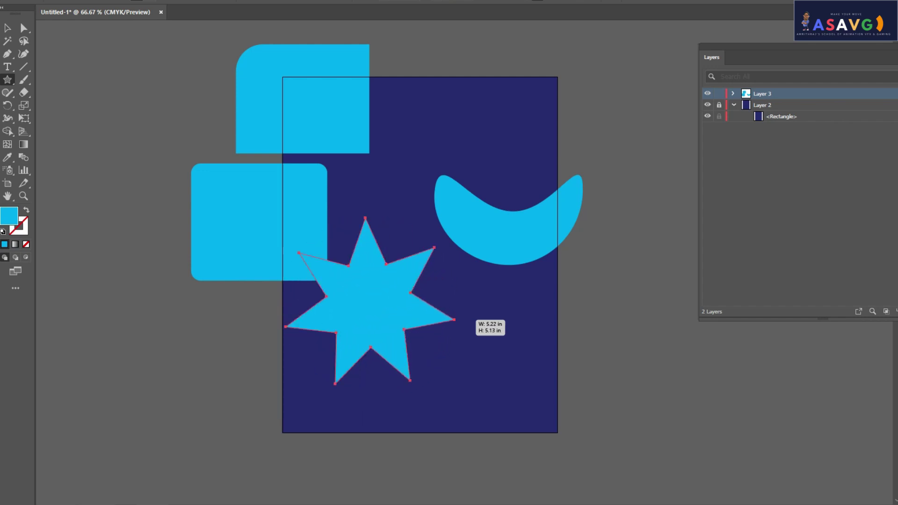
key(Down)
key(Down)
key(Down)
key(Down)
key(Up)
key(Up)
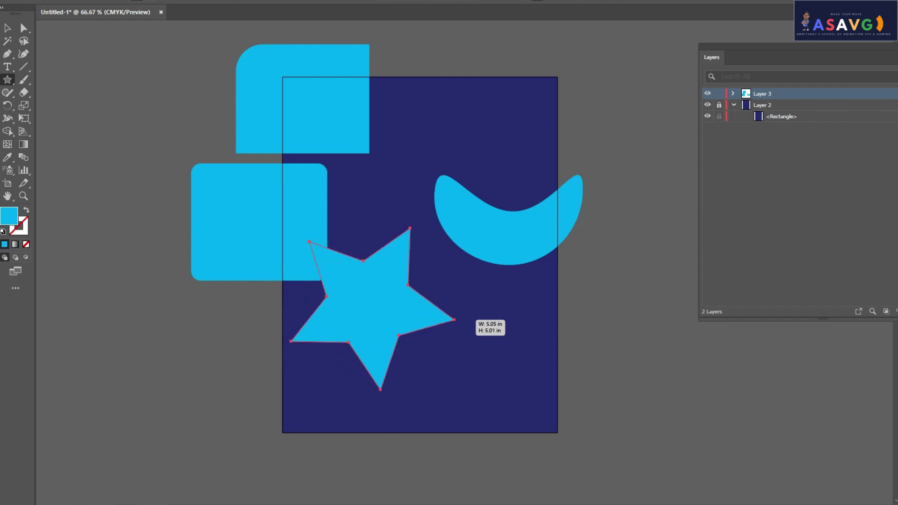
key(Up)
key(Up)
key(Up)
key(Up)
key(Up)
key(Up)
key(Up)
key(Up)
key(Up)
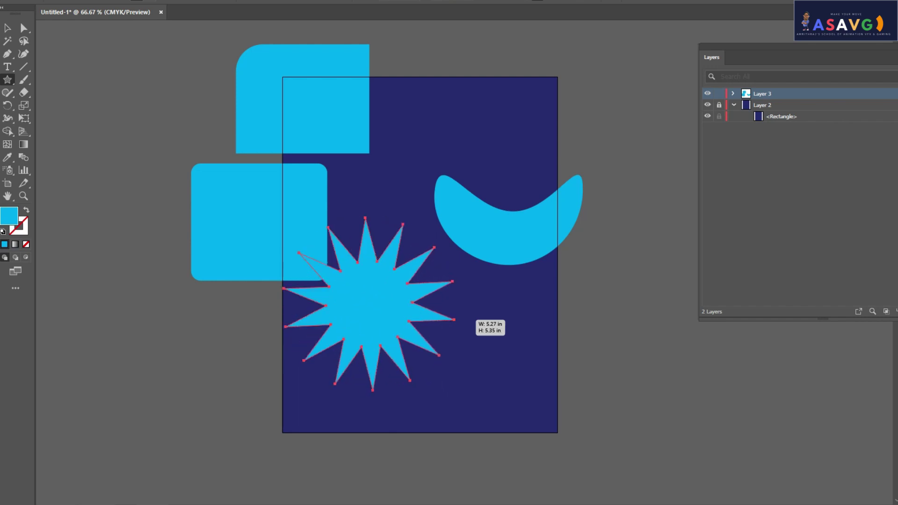
key(Up)
key(Up)
key(Down)
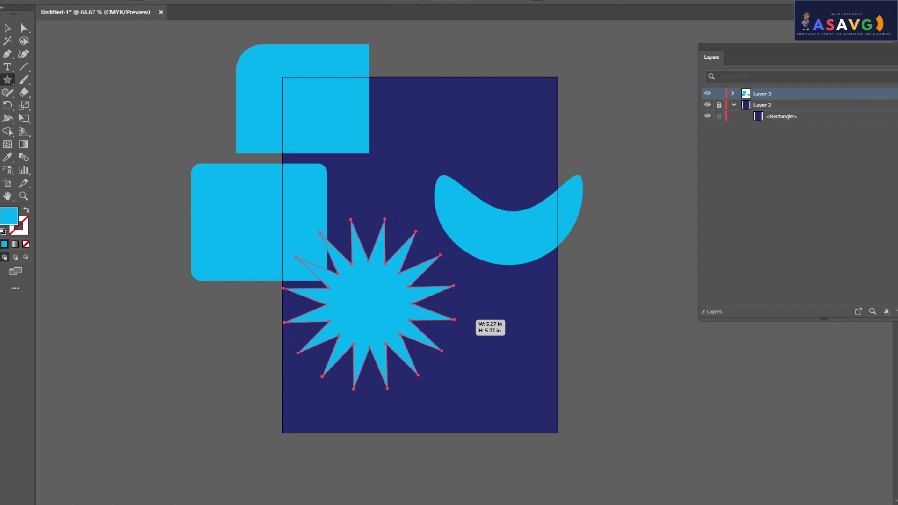
key(Down)
key(Down)
key(Down)
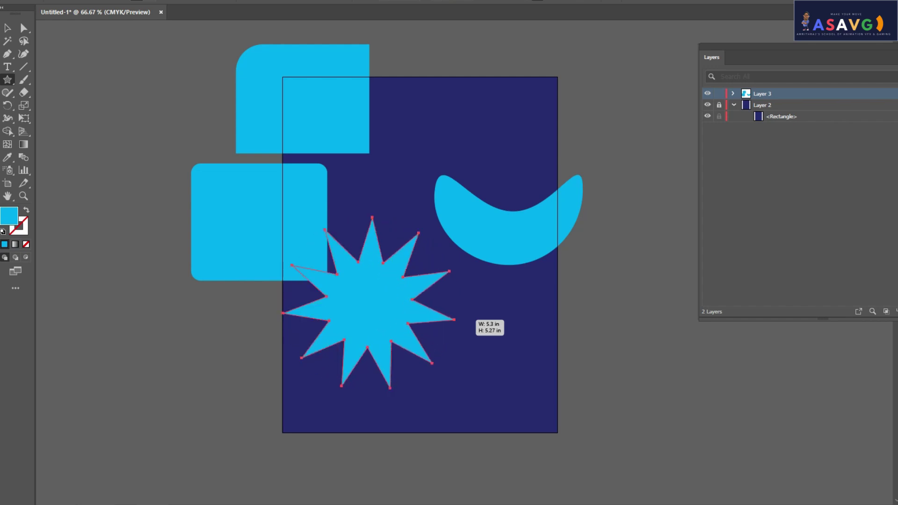
key(Up)
key(Up)
key(Up)
key(Up)
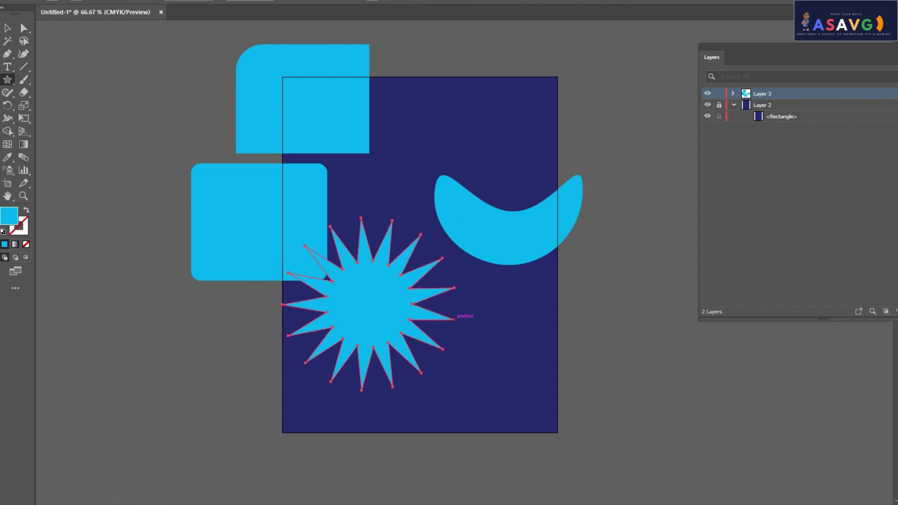
click(8, 79)
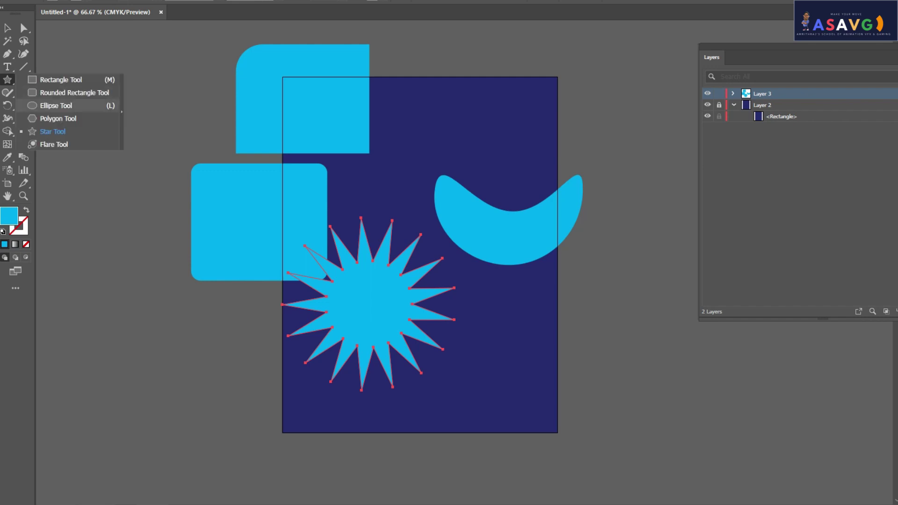
Step: Draw a practice polygon near the artboard's top right, varying its side count
click(52, 118)
drag(489, 83, 543, 124)
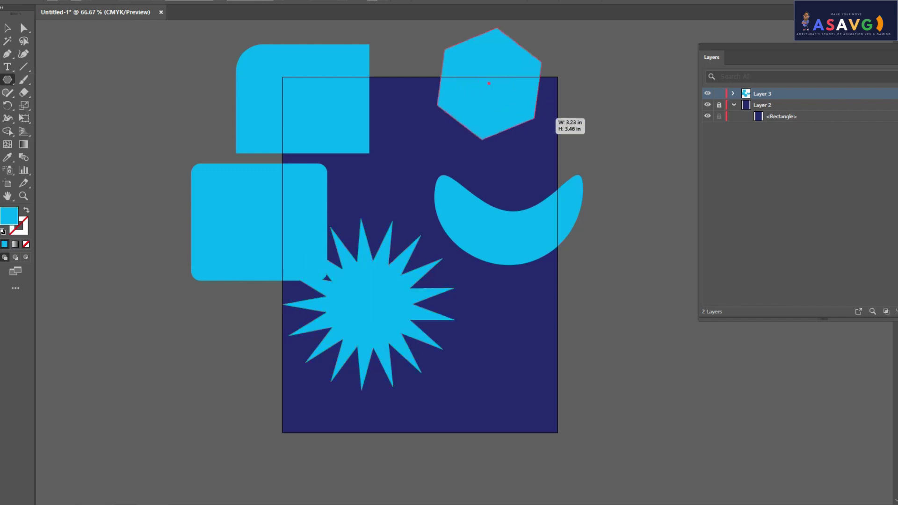
key(Up)
key(Up)
key(Up)
key(Up)
key(Up)
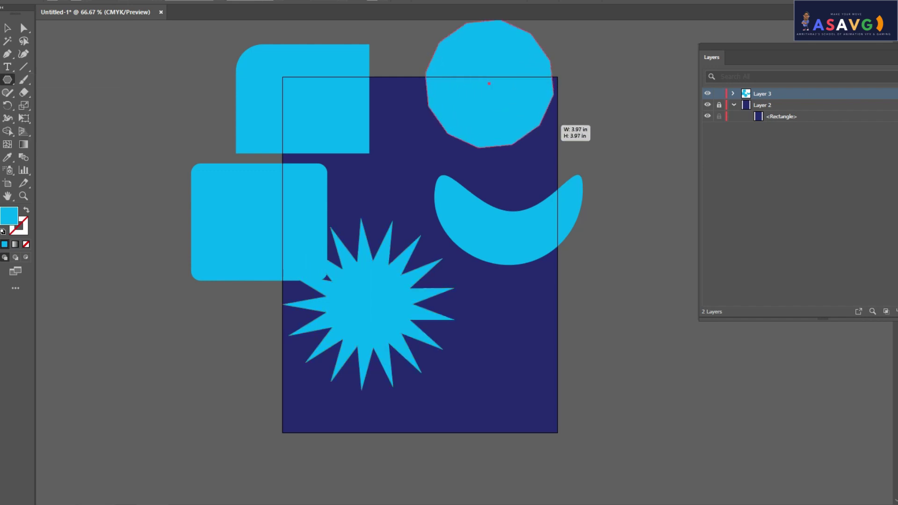
key(Up)
key(Down)
key(Down)
key(Down)
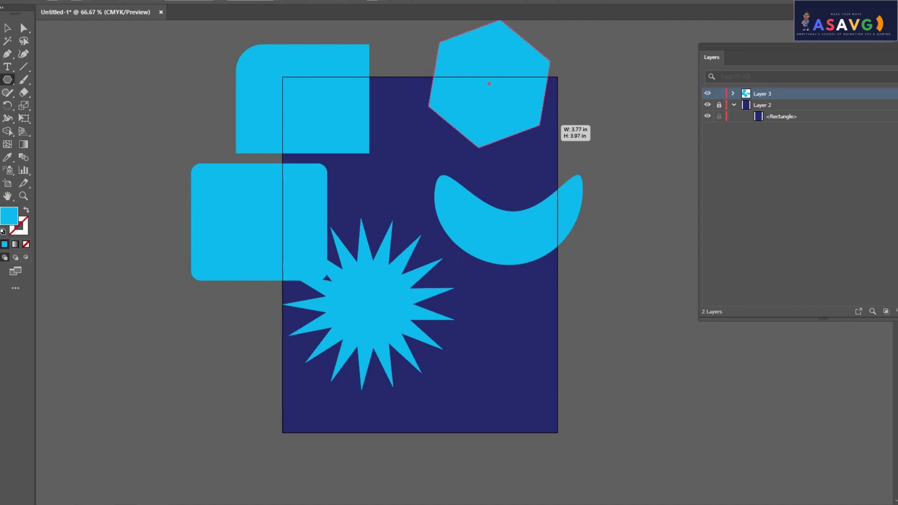
key(Down)
key(Down)
key(Down)
key(Up)
key(Up)
key(Up)
key(Up)
key(Up)
key(Up)
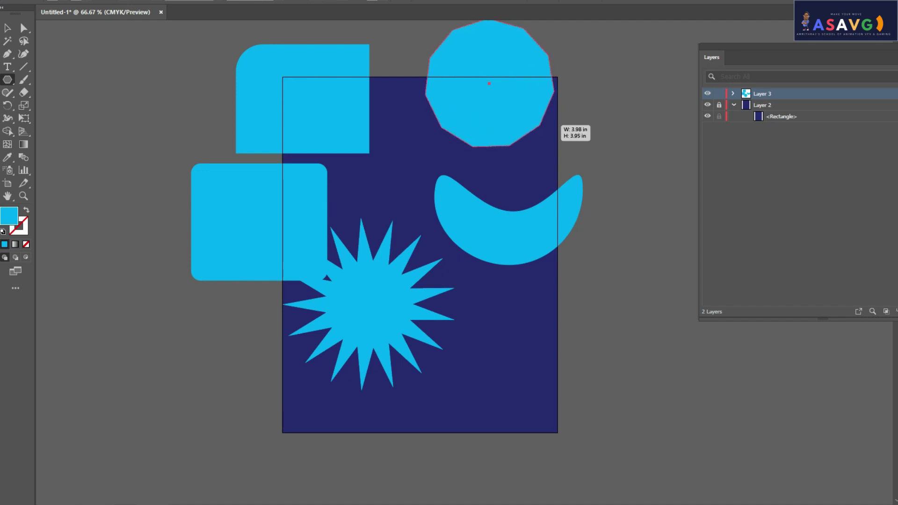
key(Up)
key(Down)
key(Down)
key(Down)
key(Up)
key(Up)
key(Up)
key(Up)
key(Up)
key(Up)
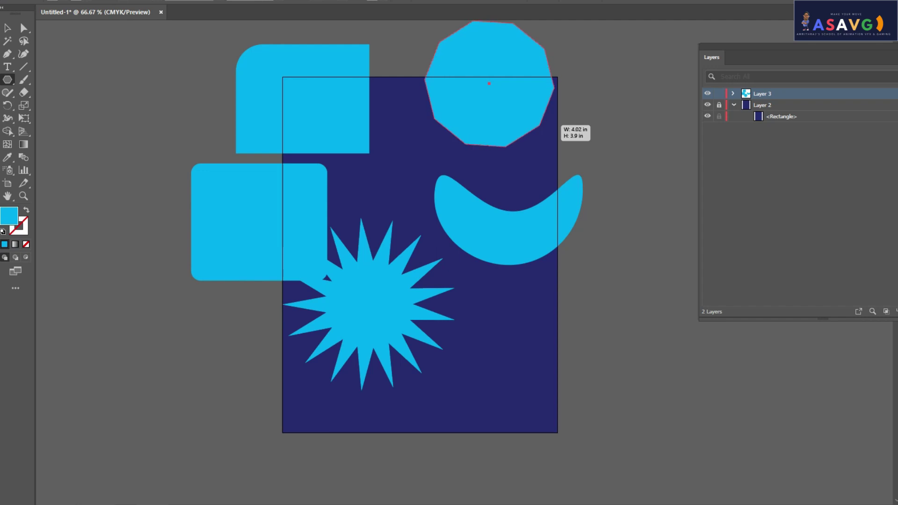
key(Up)
key(Up)
key(Up)
drag(552, 121, 552, 121)
Step: Draw a practice circle, a rounded rectangle and a square left of the artboard
click(7, 80)
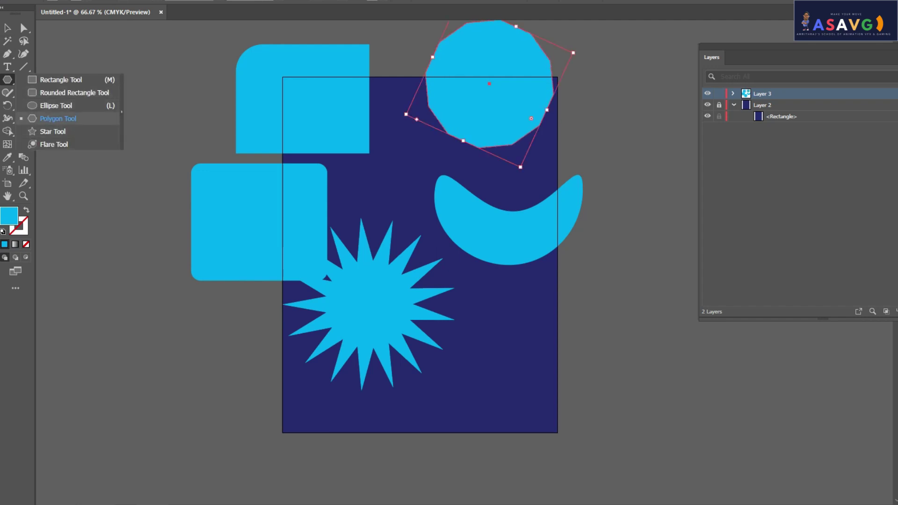
click(56, 106)
drag(100, 248, 188, 339)
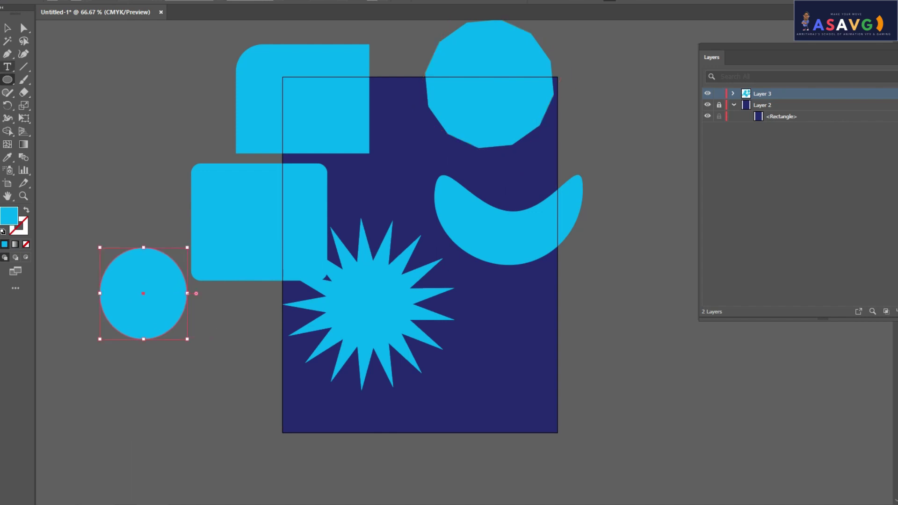
click(7, 80)
click(75, 93)
drag(72, 77, 165, 139)
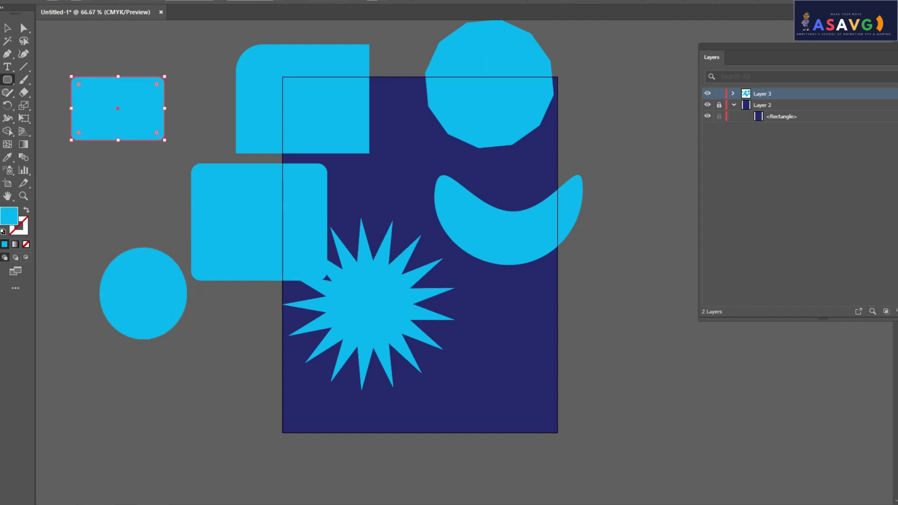
click(8, 80)
drag(86, 147, 153, 213)
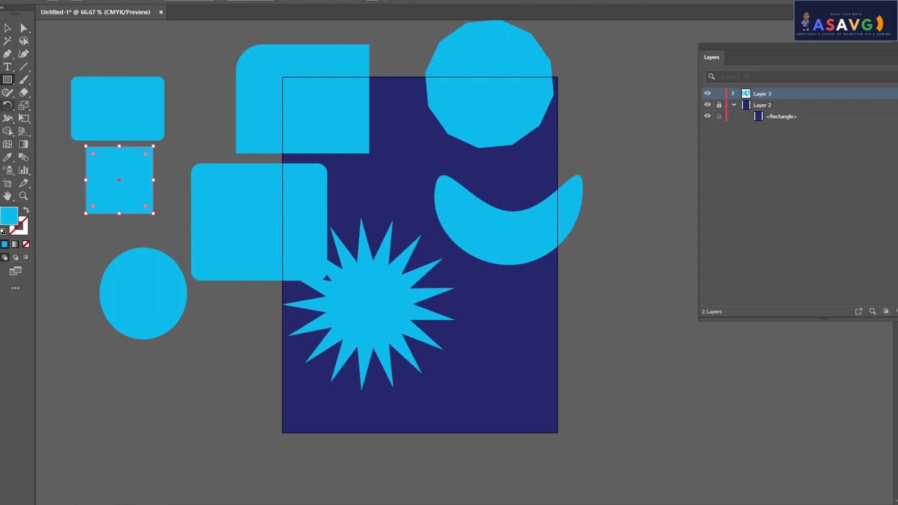
Step: Select all the cyan shapes and delete them
click(7, 80)
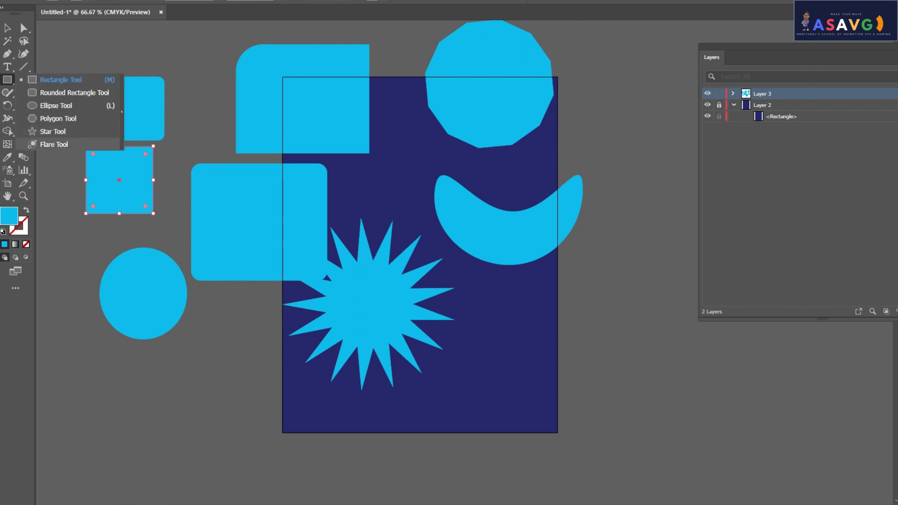
key(v)
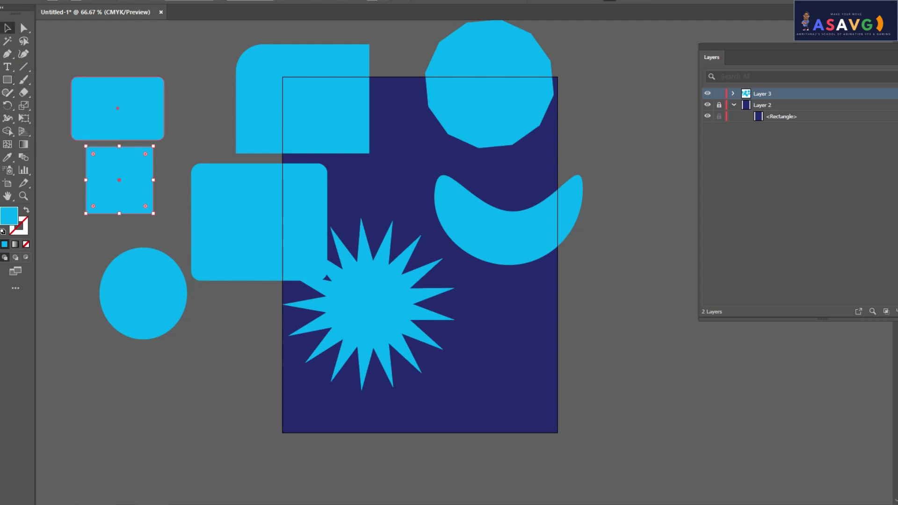
click(117, 108)
key(ctrl+a)
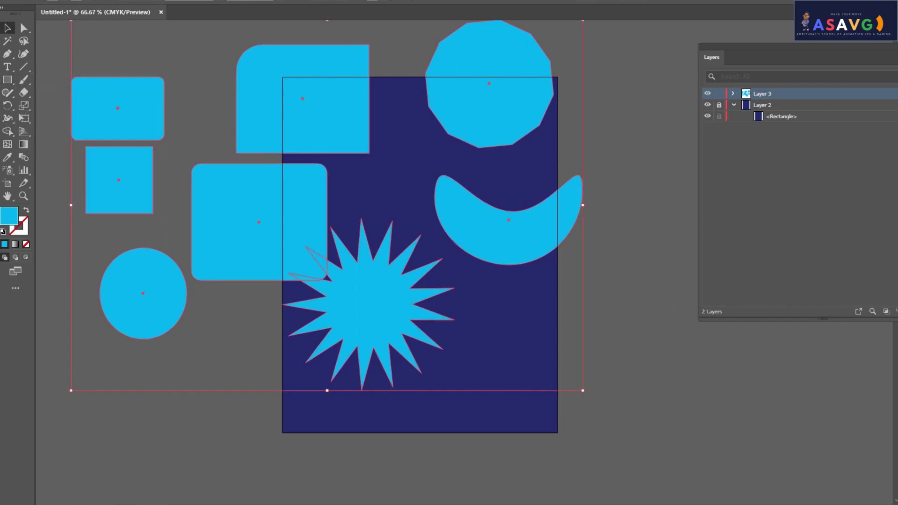
key(Delete)
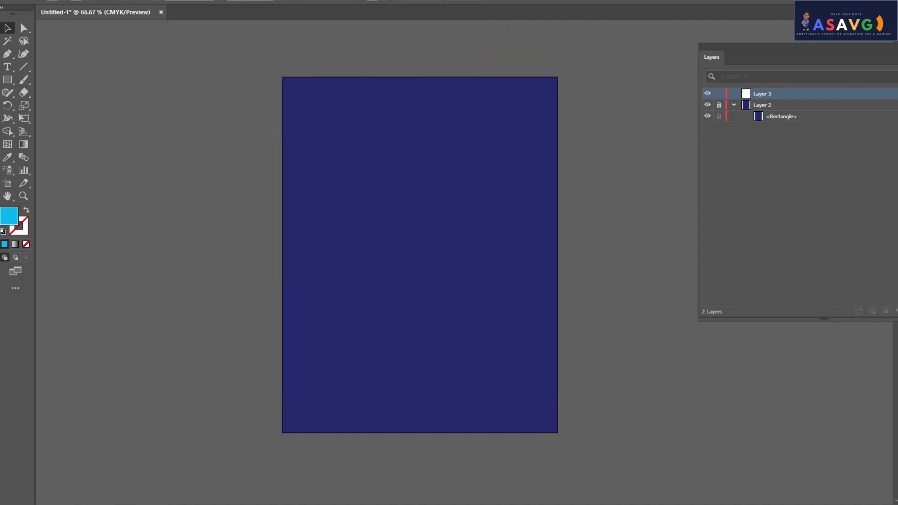
click(8, 80)
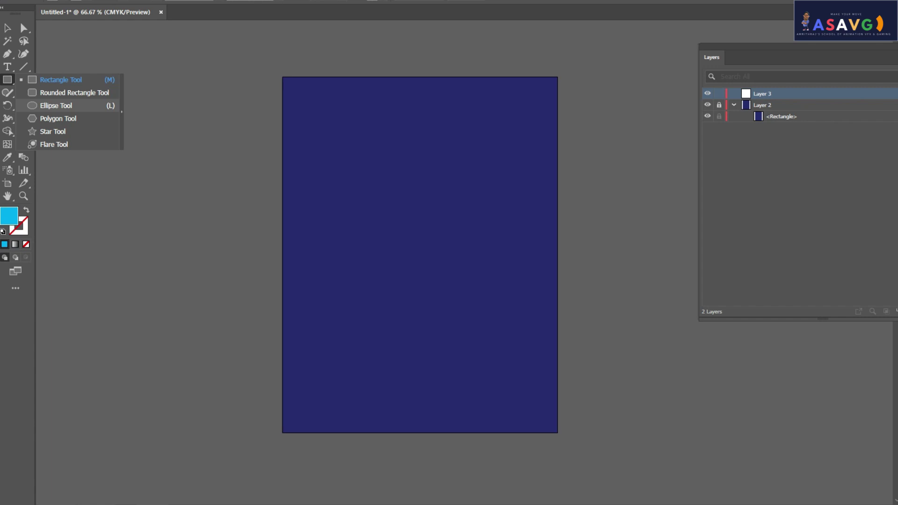
key(Escape)
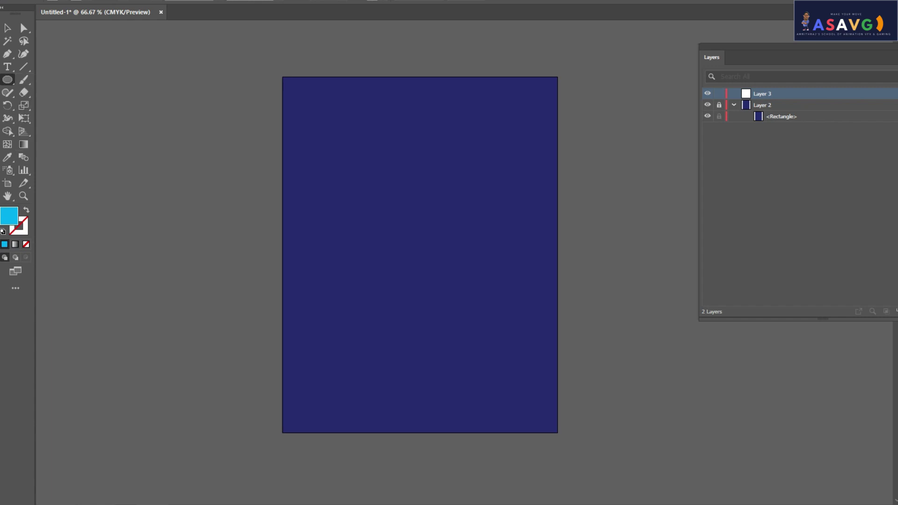
Step: Draw a cyan ellipse about 2.1 × 2.3 in on the upper artboard, then nudge and enlarge it
drag(368, 150, 437, 225)
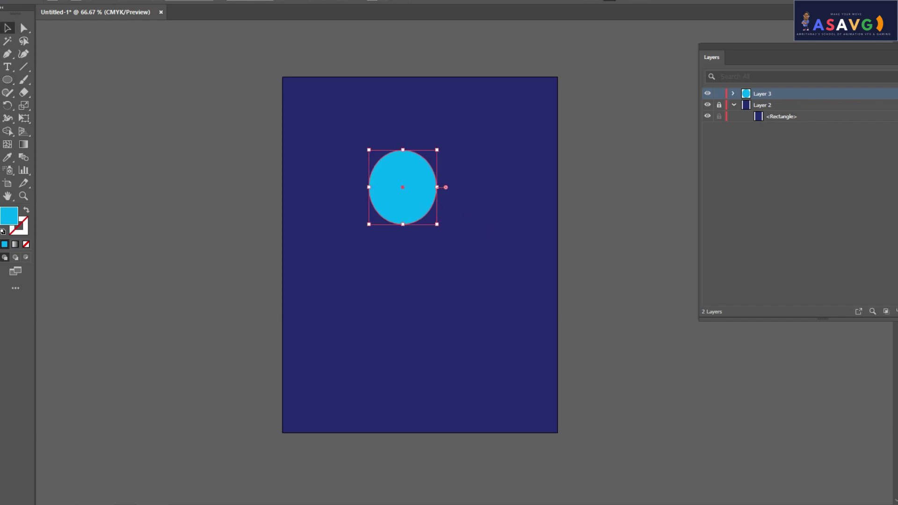
key(shift+Left)
key(shift+Left)
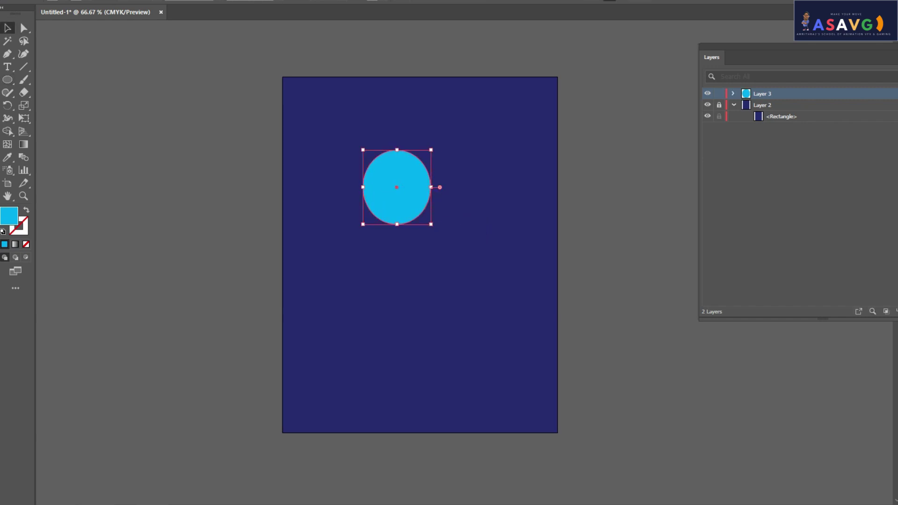
drag(430, 224, 448, 229)
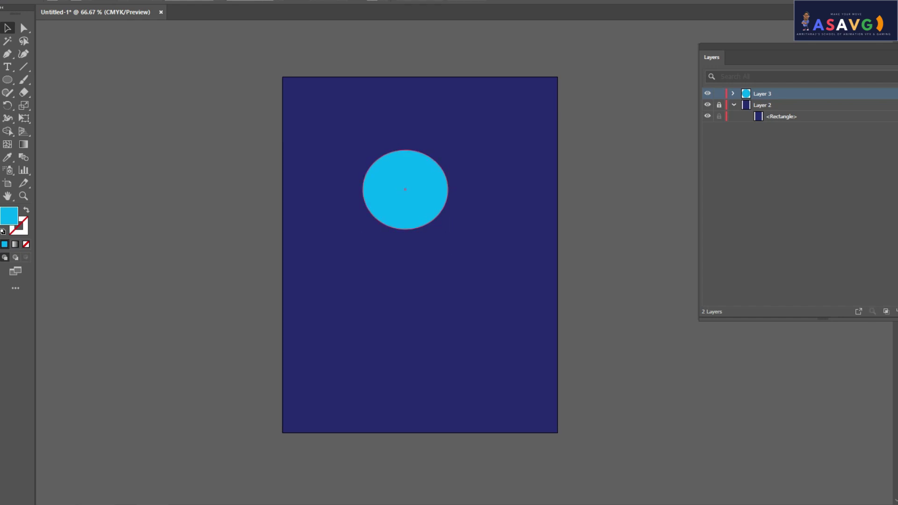
drag(405, 190, 388, 197)
click(8, 80)
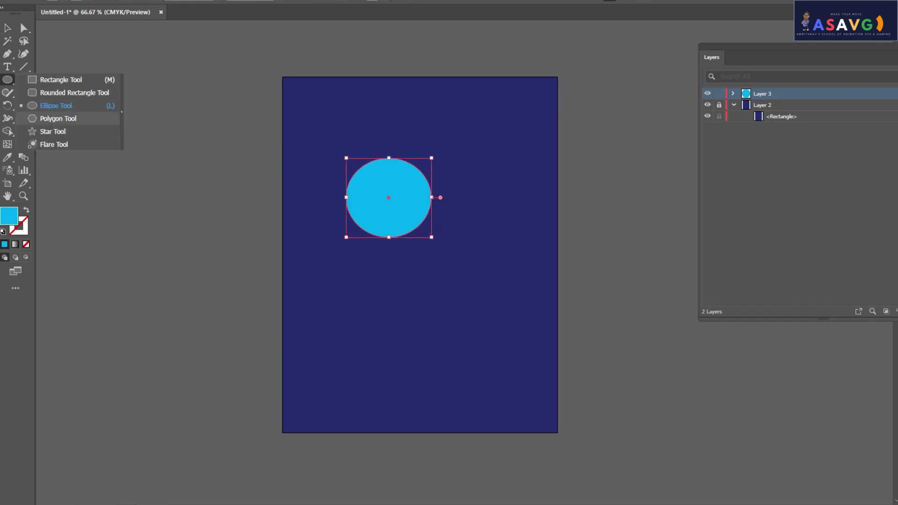
click(53, 132)
drag(420, 150, 467, 189)
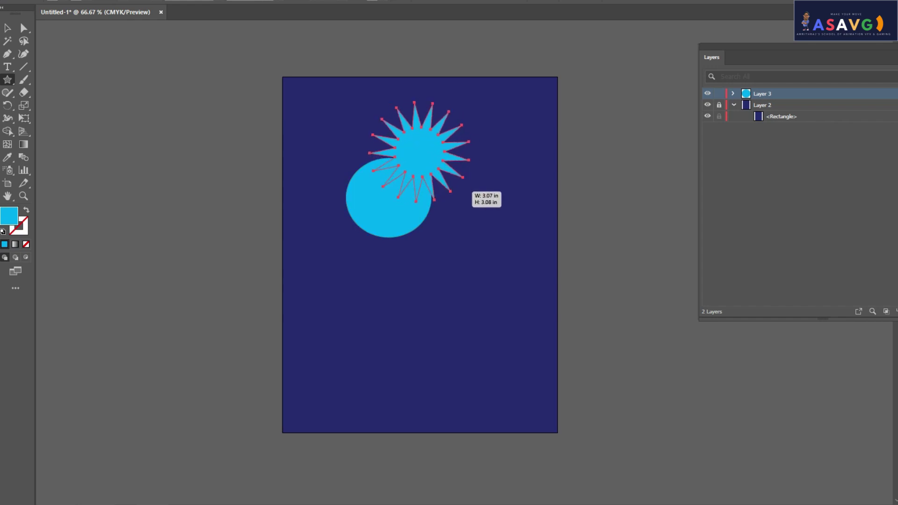
key(Down)
key(Down)
key(Down)
key(Down)
key(Down)
key(Down)
key(Down)
key(Down)
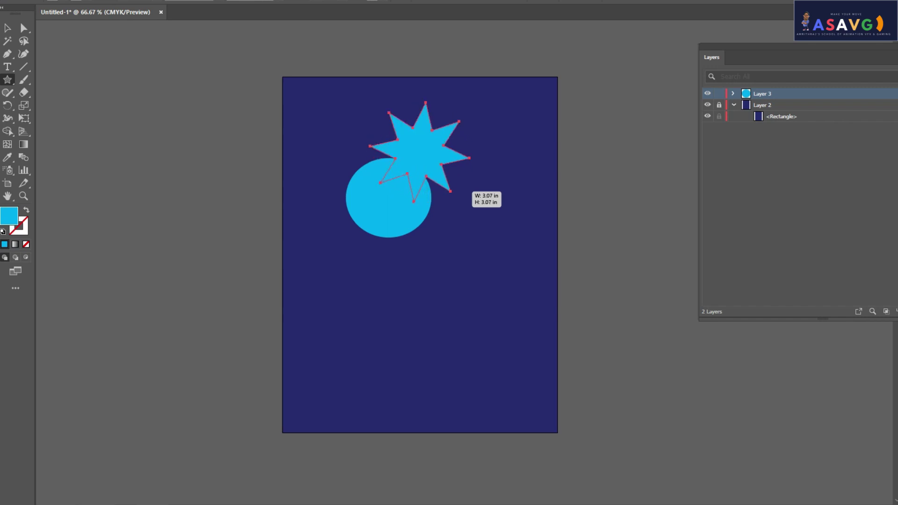
key(Up)
key(Up)
key(Up)
key(Up)
key(Up)
key(Up)
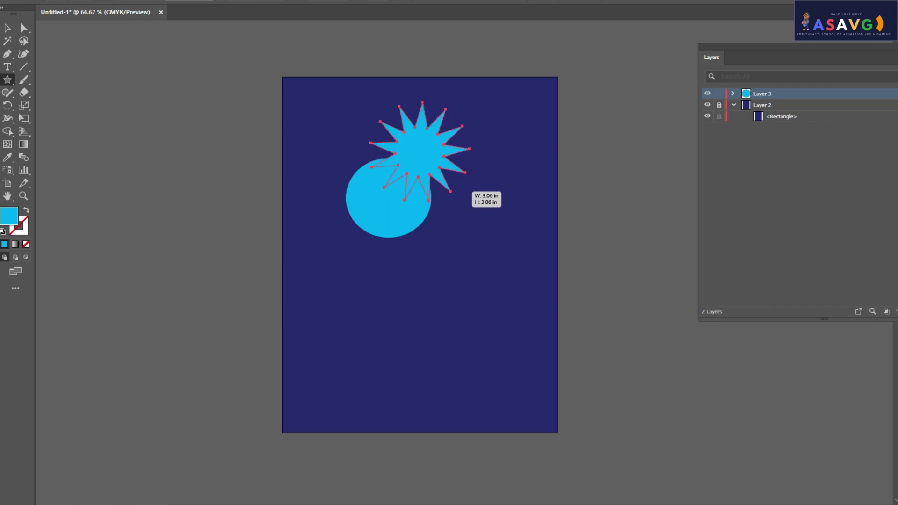
key(Up)
key(Down)
key(Down)
key(Down)
key(Down)
key(Down)
key(Down)
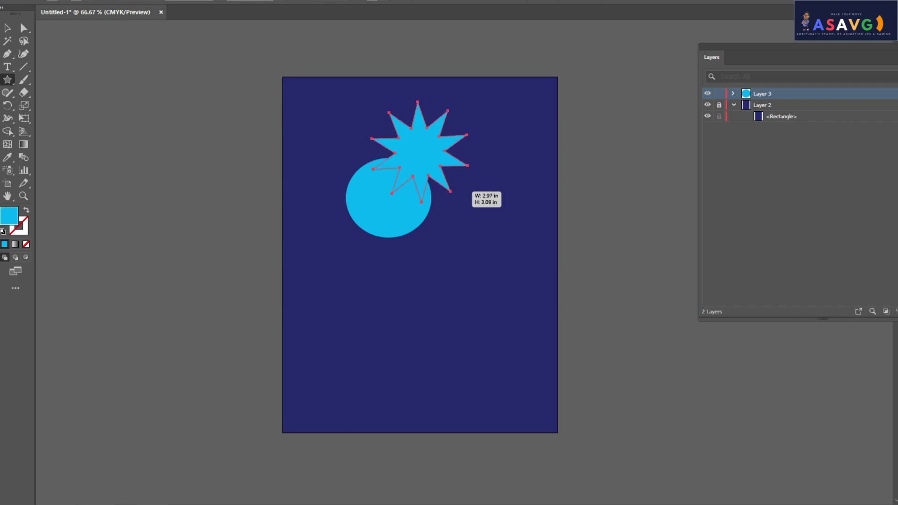
key(Down)
drag(467, 188, 467, 188)
click(468, 188)
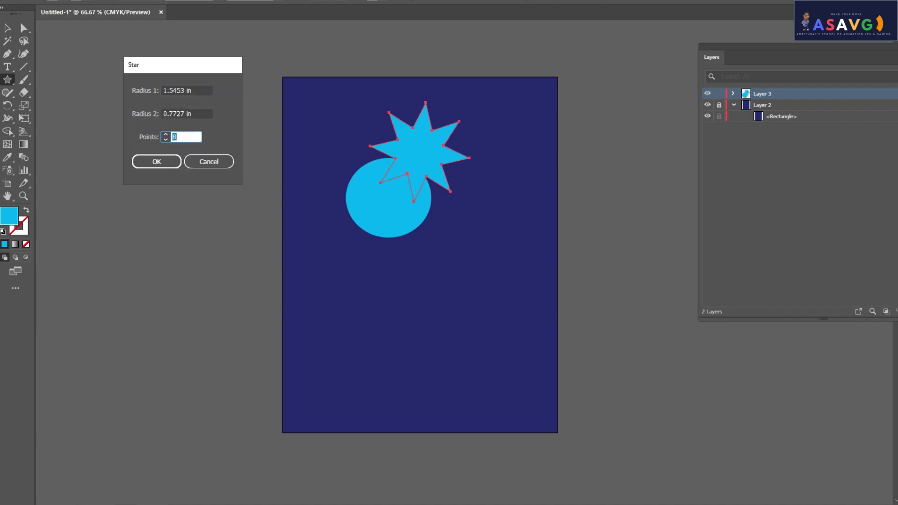
key(Return)
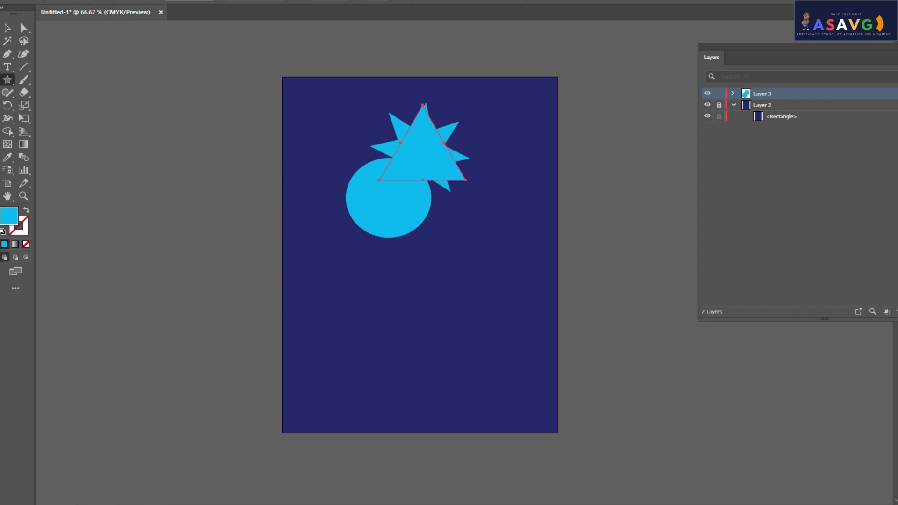
key(v)
drag(422, 154, 545, 277)
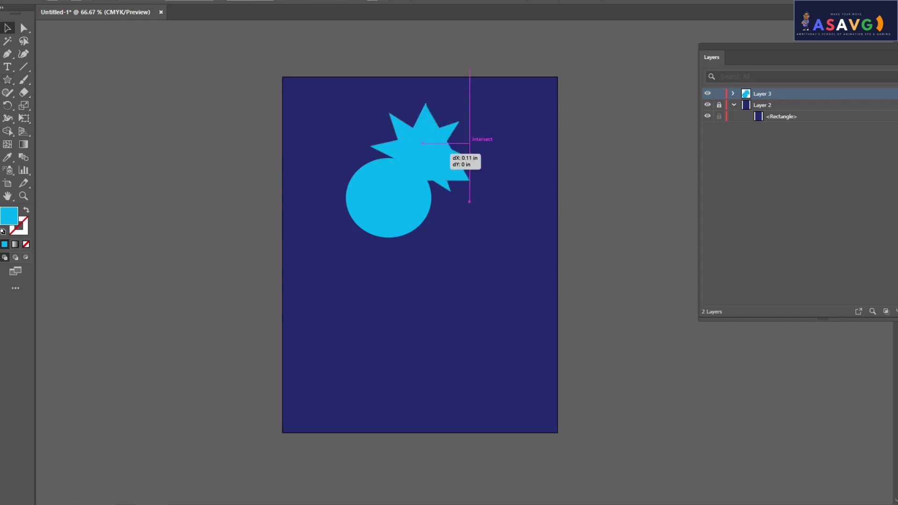
key(Delete)
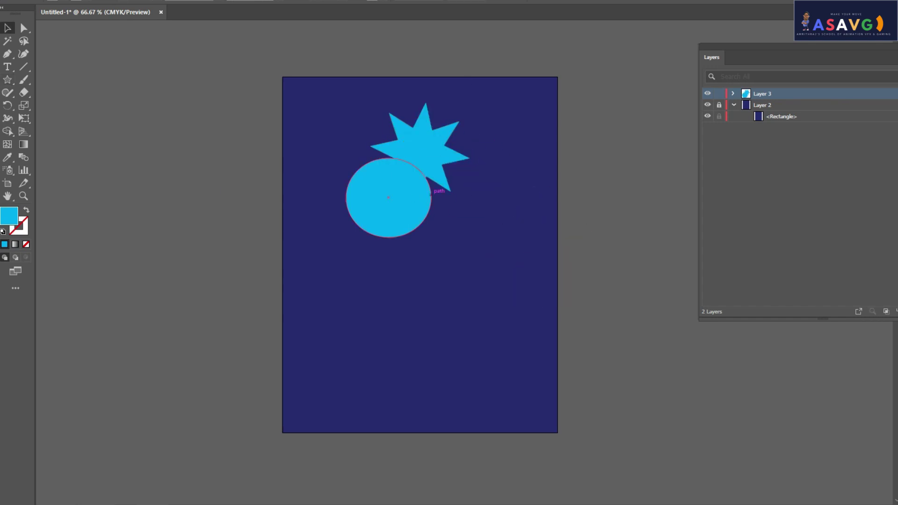
double_click(432, 182)
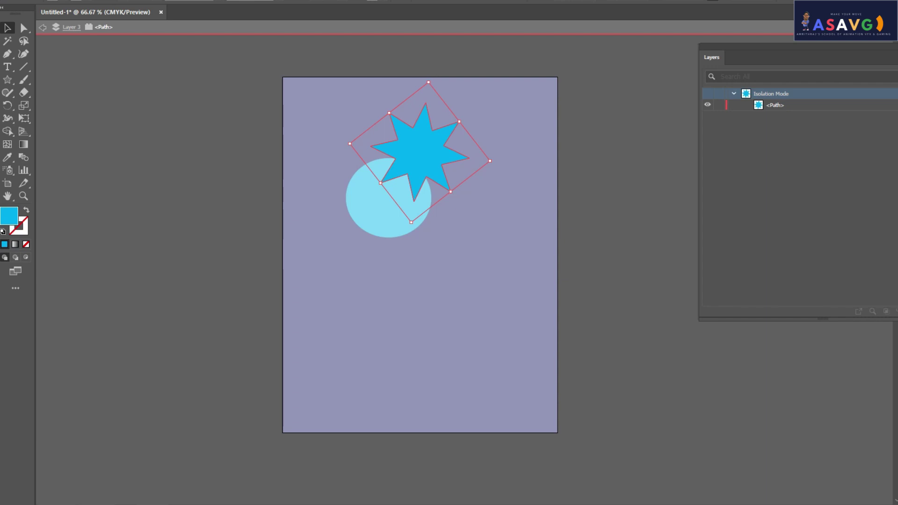
click(43, 27)
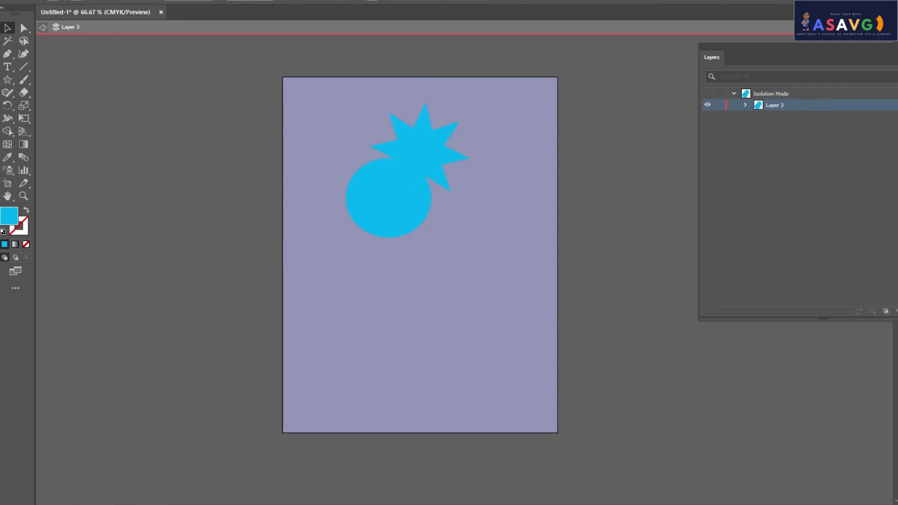
click(43, 27)
drag(441, 150, 461, 166)
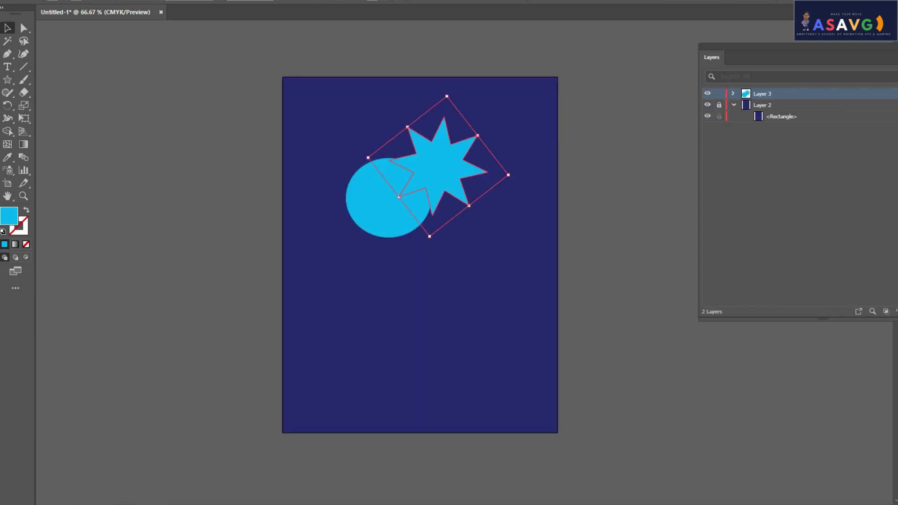
key(Delete)
click(7, 79)
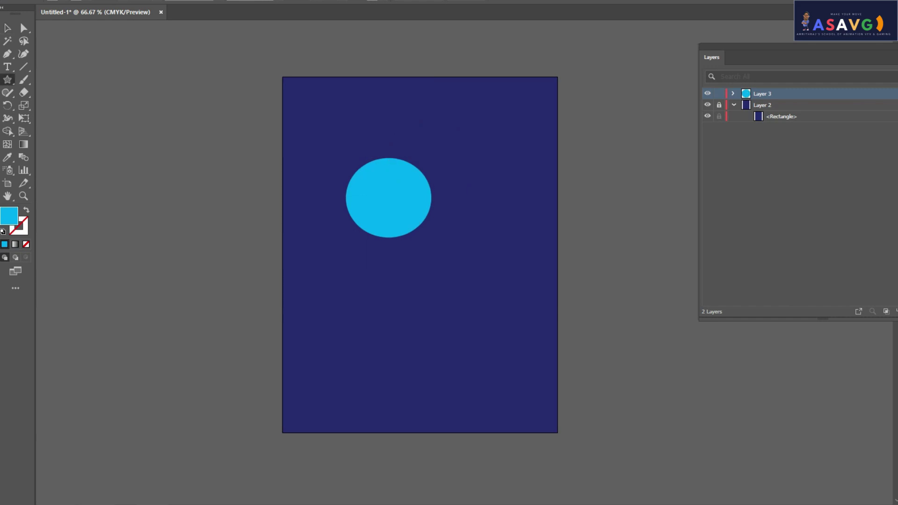
Step: Create an 8-point star with radii 1.5453 in and 0.7727 in, discarding a stray triangle
click(403, 328)
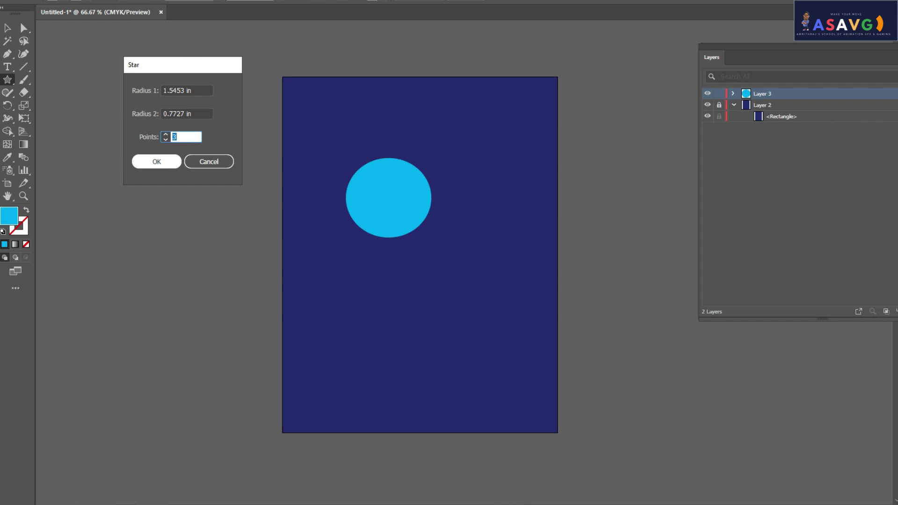
key(Return)
key(Delete)
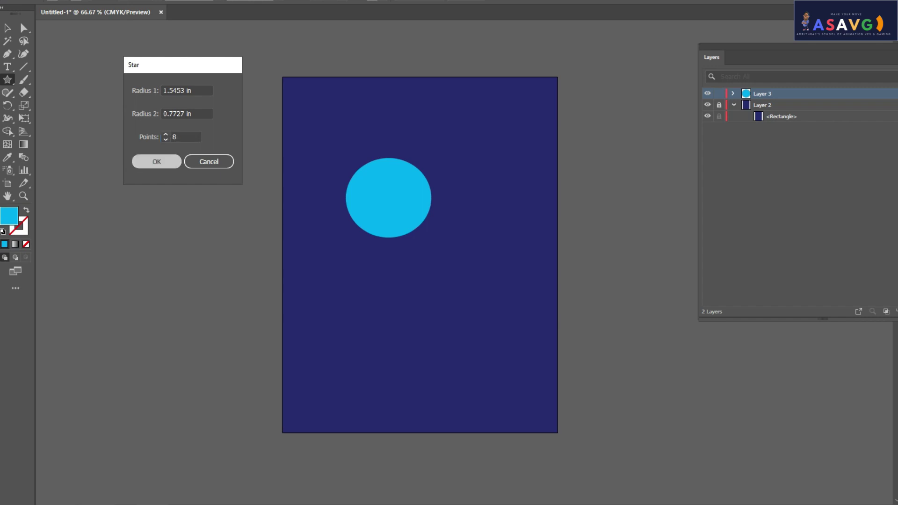
key(Return)
Step: Fill the star green and move it to overlap the cyan circle, zooming in
key(v)
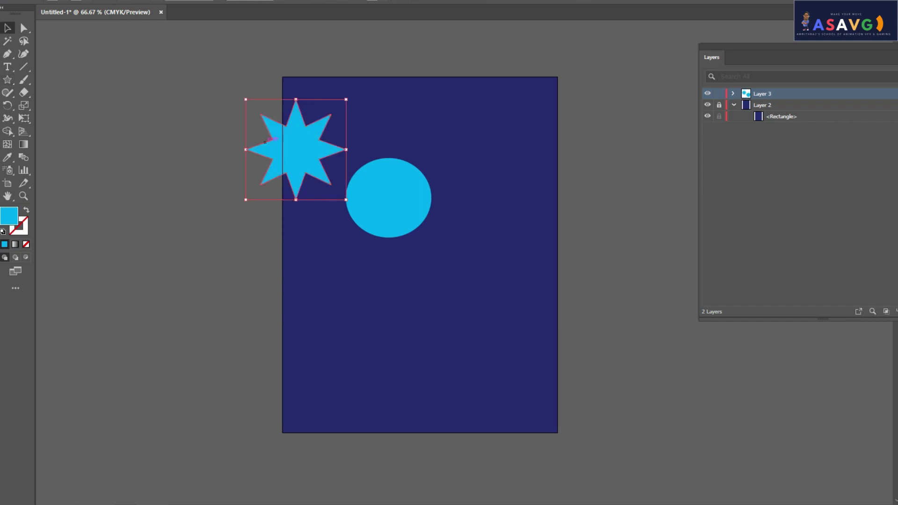
drag(295, 150, 481, 181)
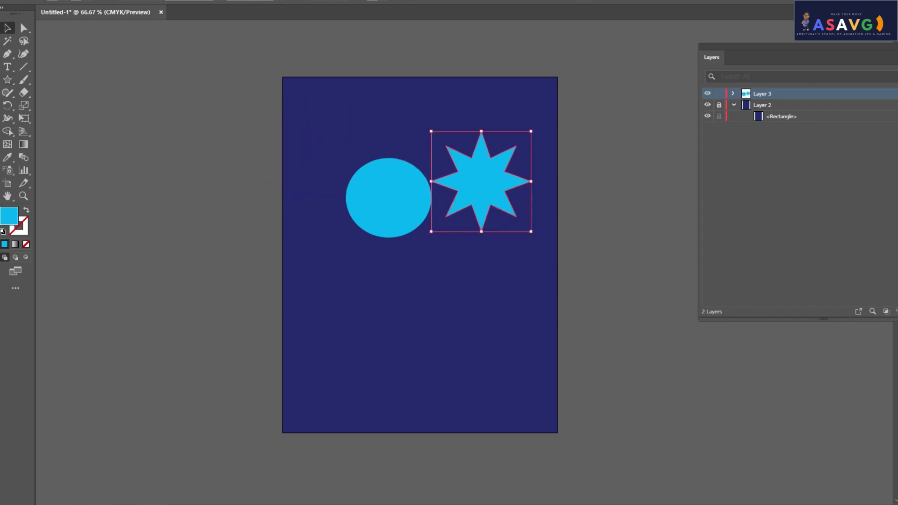
click(52, 14)
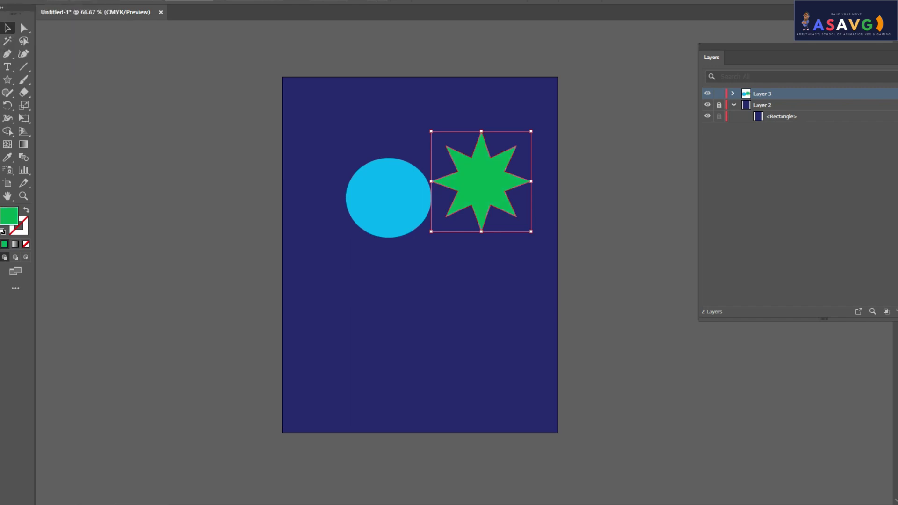
drag(516, 215, 446, 229)
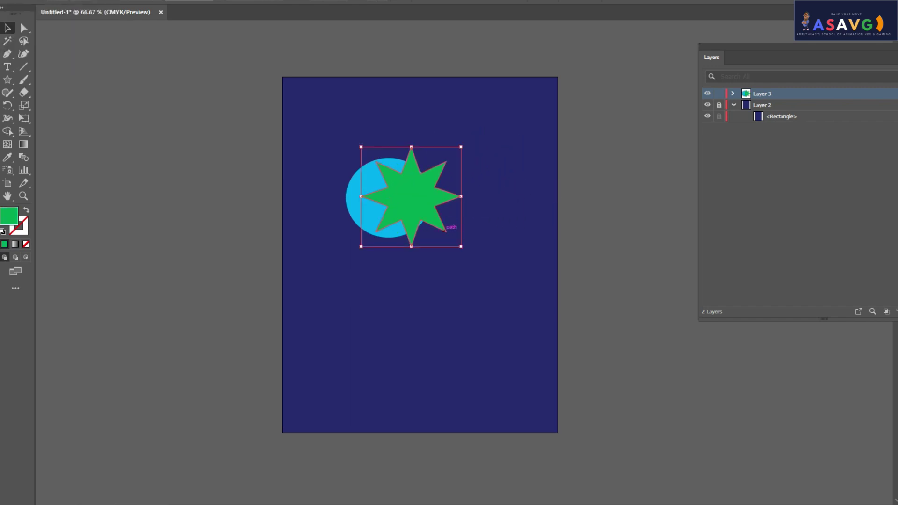
key(ctrl+plus)
key(ctrl+plus)
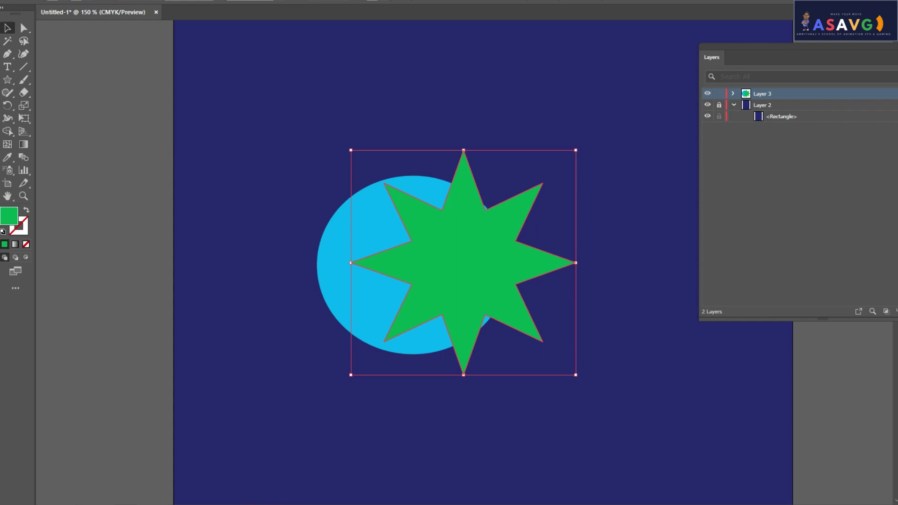
click(8, 79)
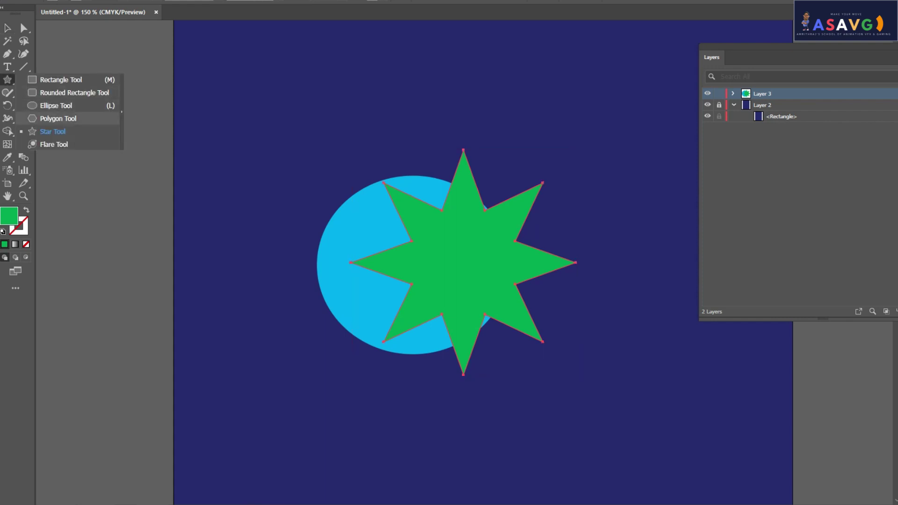
Step: Draw a 12-sided polygon at the top-left and create a 5-sided polygon
click(51, 118)
drag(219, 90, 286, 117)
click(232, 90)
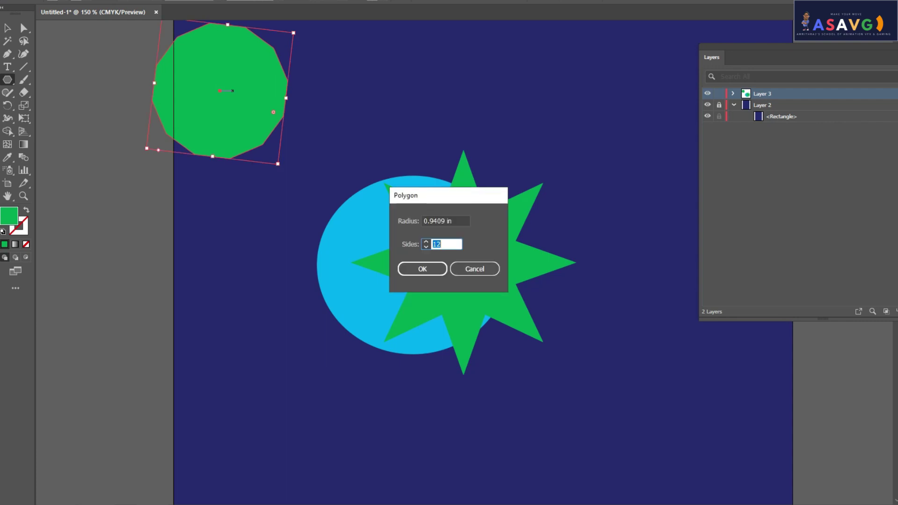
text(5)
key(Return)
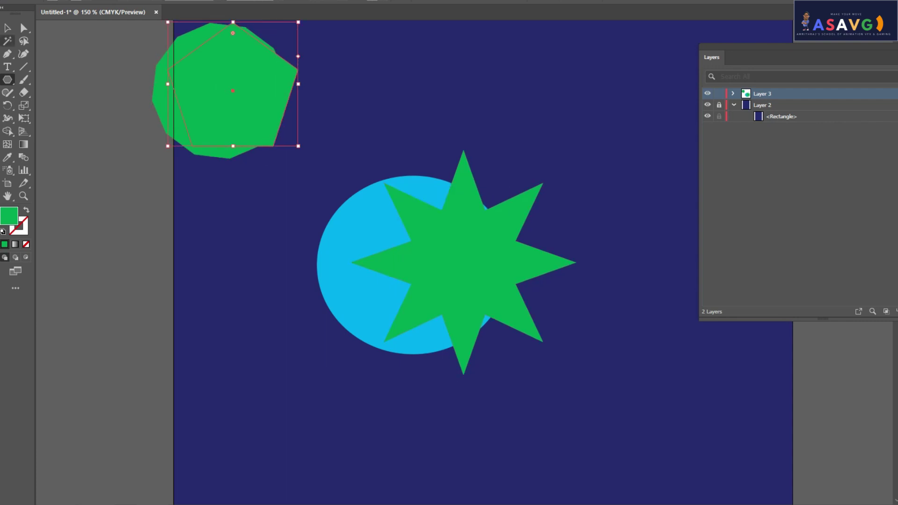
Step: Fill the pentagon red and move it onto the green star
key(v)
drag(242, 89, 402, 105)
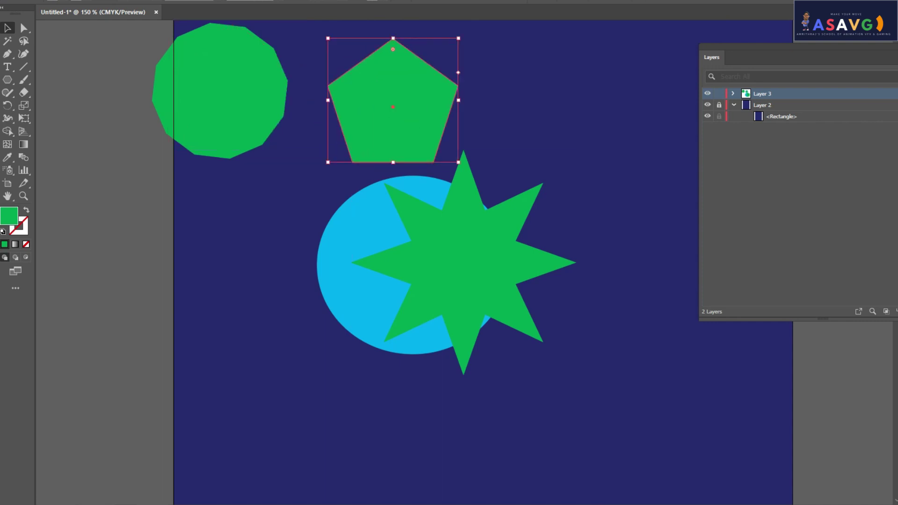
click(34, 13)
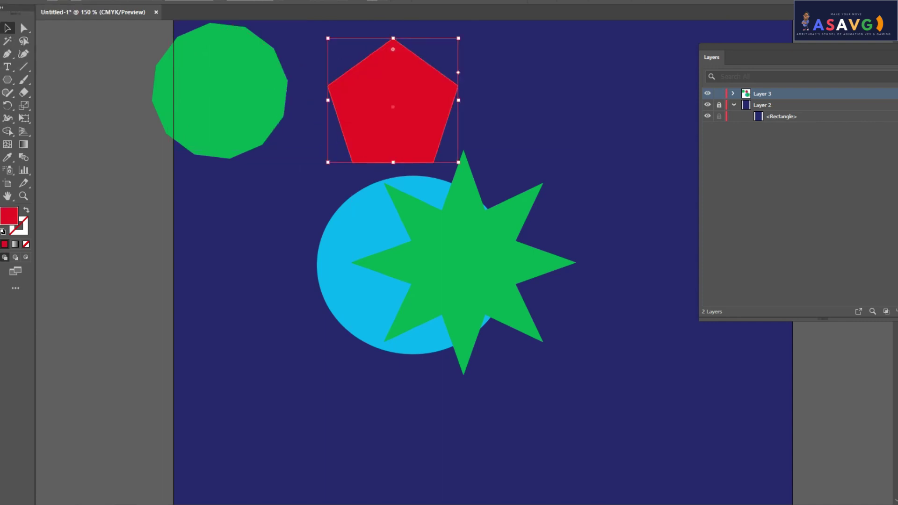
drag(393, 107, 472, 307)
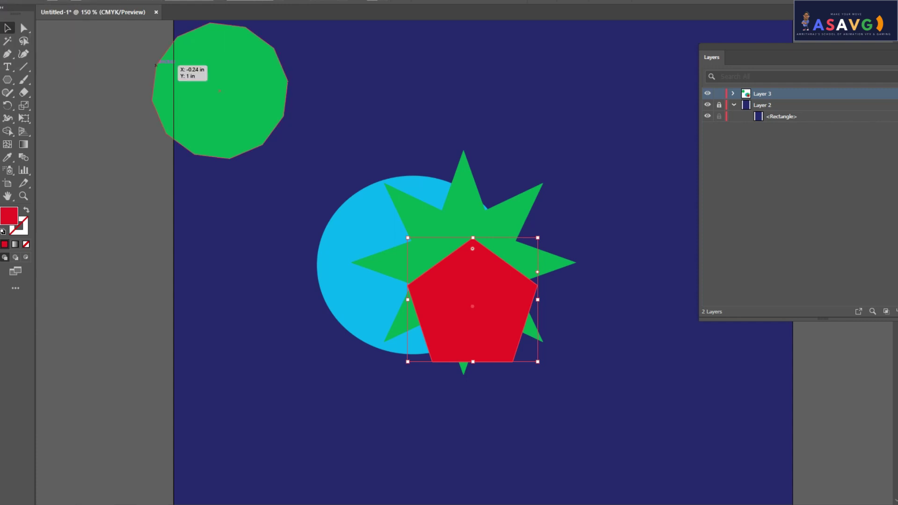
Step: Recolour the 12-sided polygon tan and shift it down and right
click(156, 64)
click(12, 2)
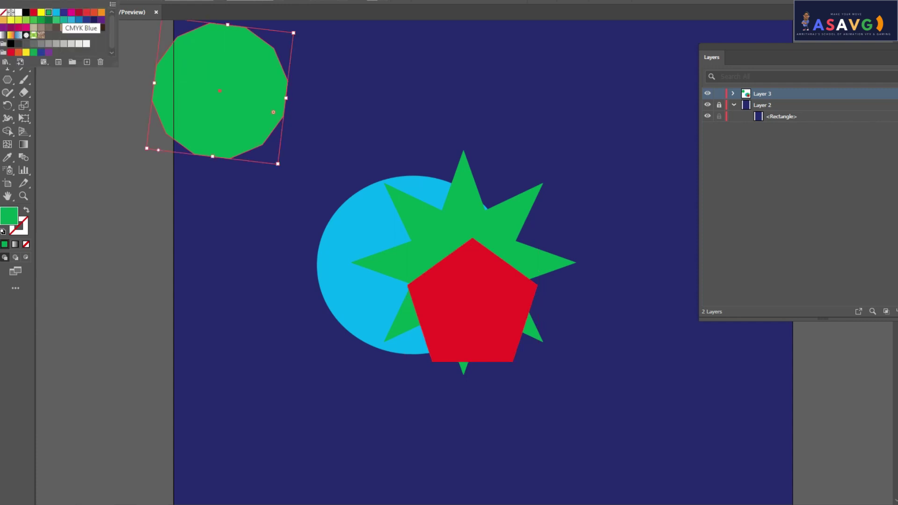
click(64, 27)
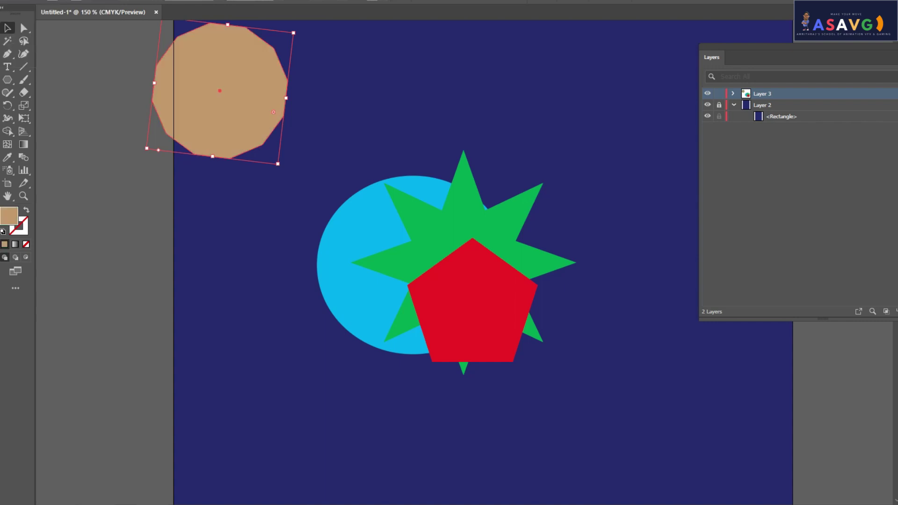
mouse_move(223, 108)
mouse_down()
mouse_move(576, 414)
mouse_move(245, 160)
mouse_up()
Step: Drag the cyan ellipse, green star, tan polygon and red pentagon into one overlapping cluster
drag(357, 238, 256, 165)
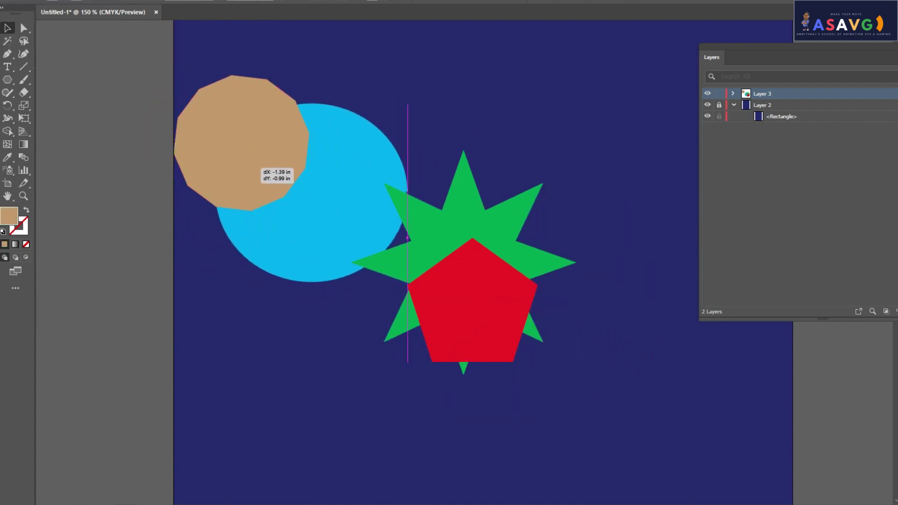
drag(452, 221, 419, 85)
mouse_move(492, 339)
mouse_down()
mouse_move(641, 294)
mouse_move(650, 300)
mouse_up()
mouse_move(434, 141)
mouse_down()
mouse_move(647, 280)
mouse_move(578, 303)
mouse_up()
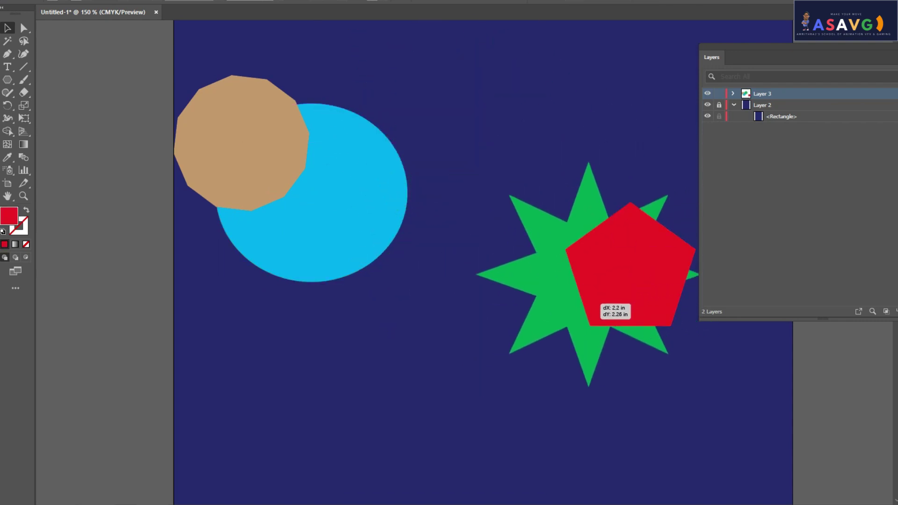
mouse_move(273, 201)
mouse_down()
mouse_move(399, 227)
mouse_move(666, 349)
mouse_up()
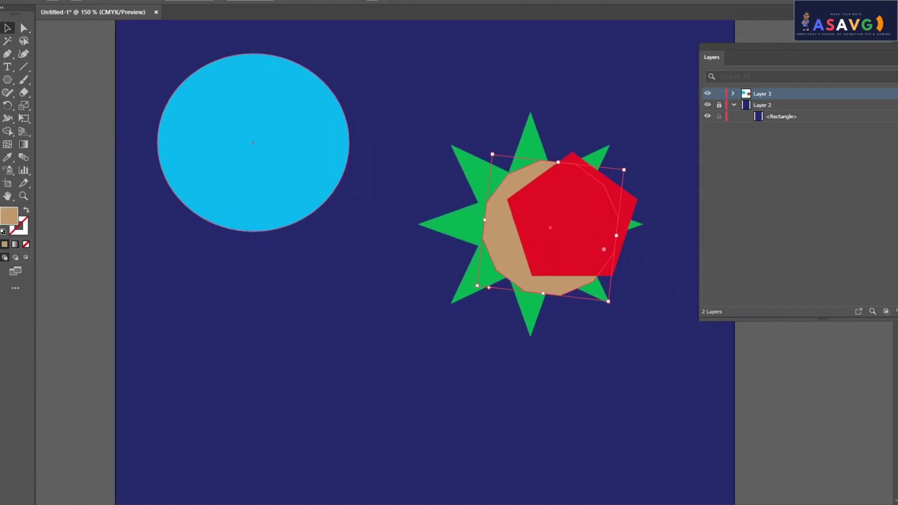
drag(261, 167, 469, 228)
drag(566, 204, 407, 122)
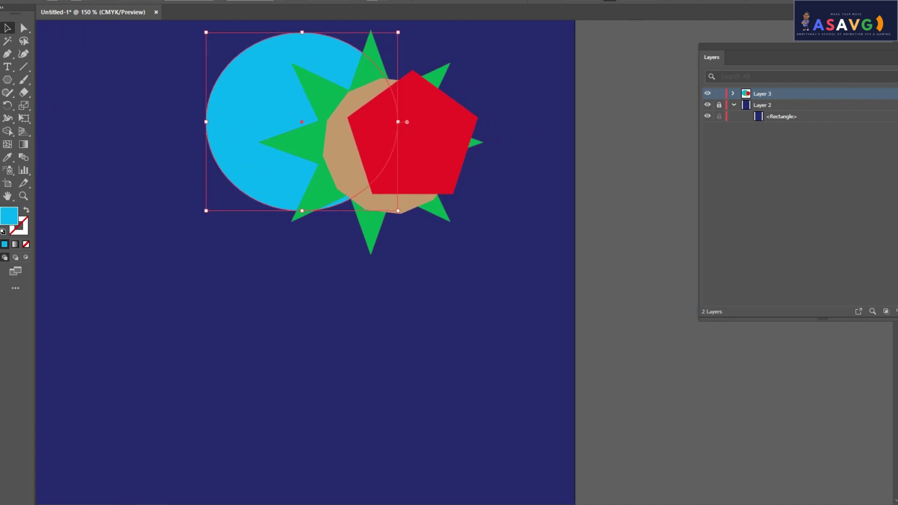
drag(749, 46, 661, 29)
Step: In Layer 3, stack the <Ellipse> above the star's <Path> so the circle covers it
click(645, 76)
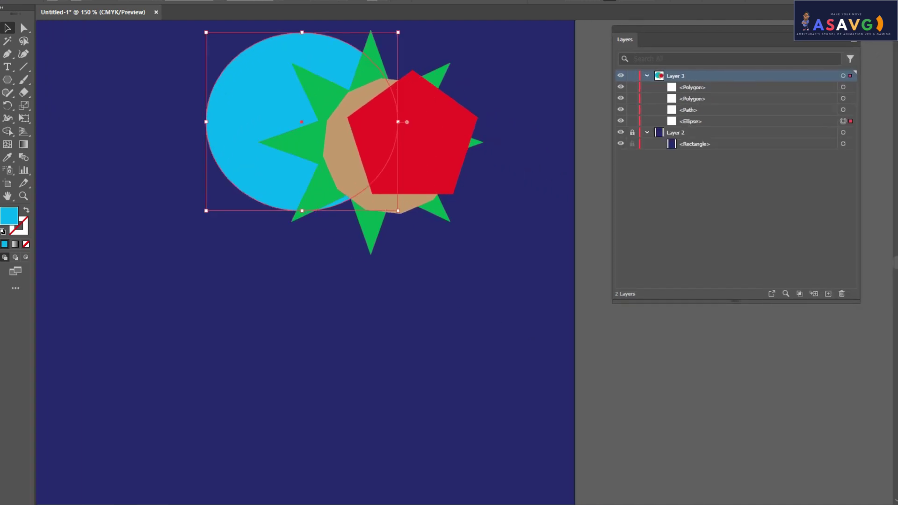
click(691, 122)
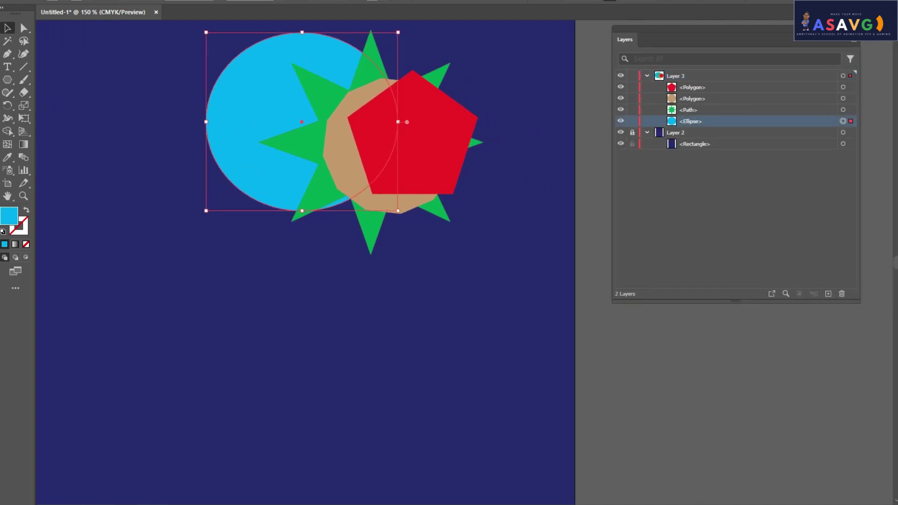
click(688, 110)
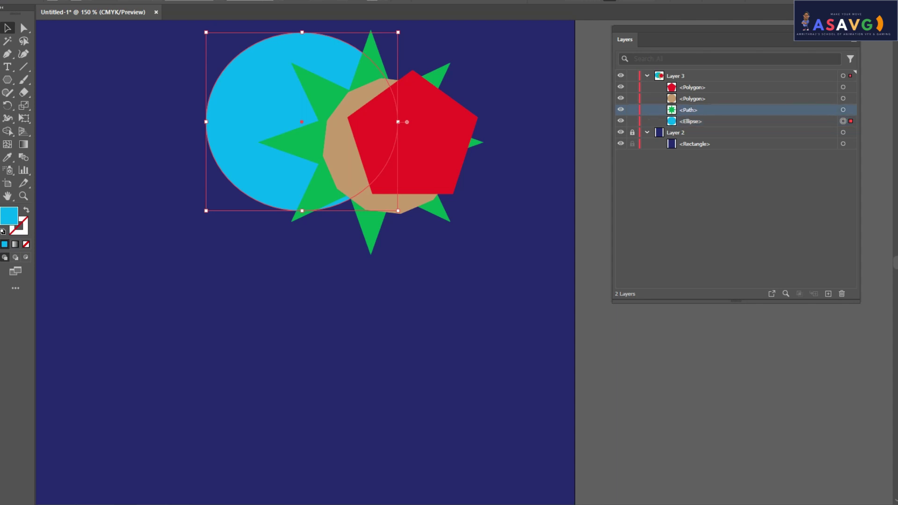
click(692, 98)
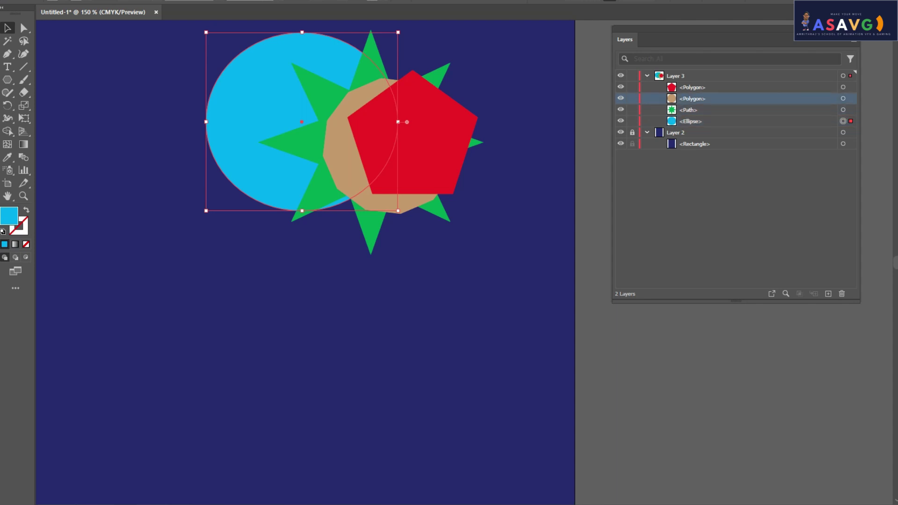
click(692, 87)
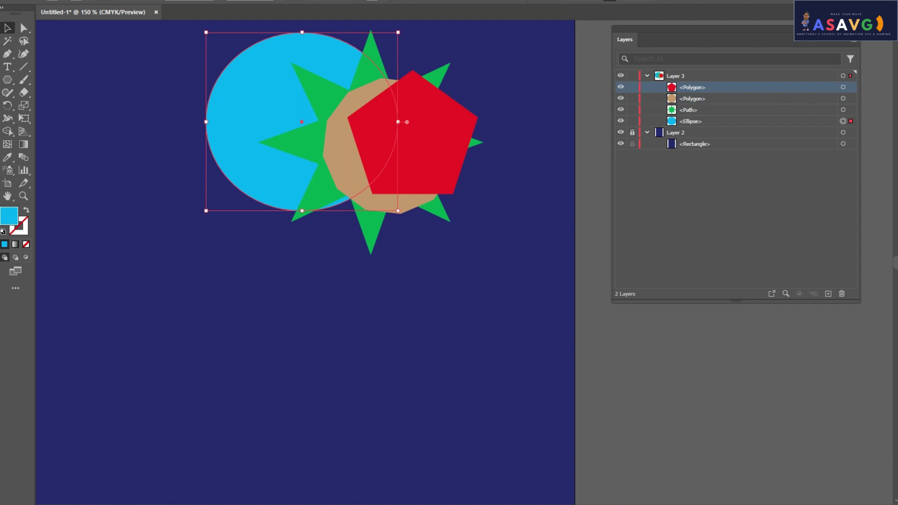
click(691, 121)
mouse_move(690, 121)
mouse_down()
mouse_move(690, 104)
mouse_move(690, 124)
mouse_up()
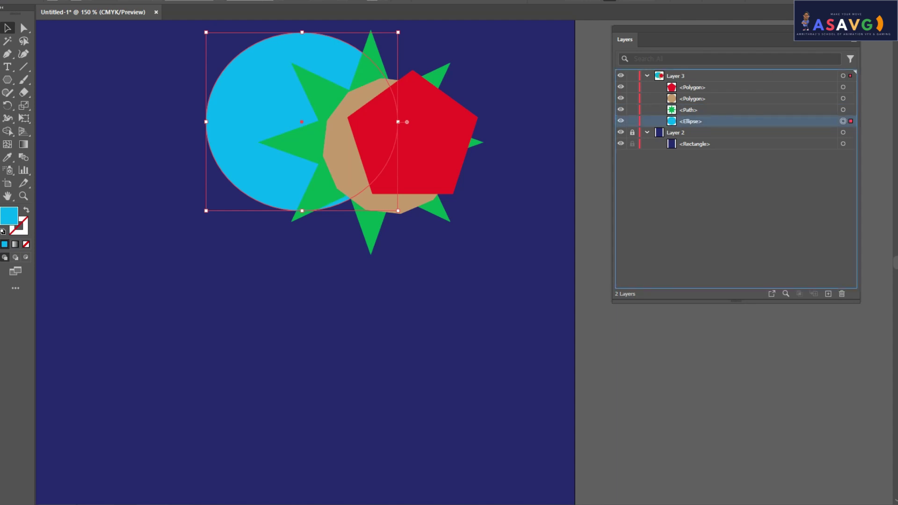
key(ctrl+bracketright)
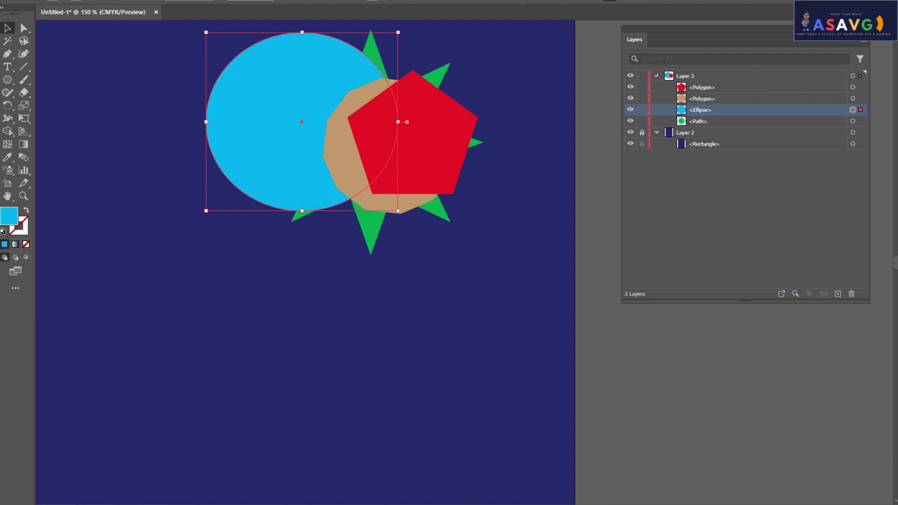
Step: Send the red pentagon one step backward, then undo that change
click(656, 75)
key(ctrl+shift+a)
right_click(424, 153)
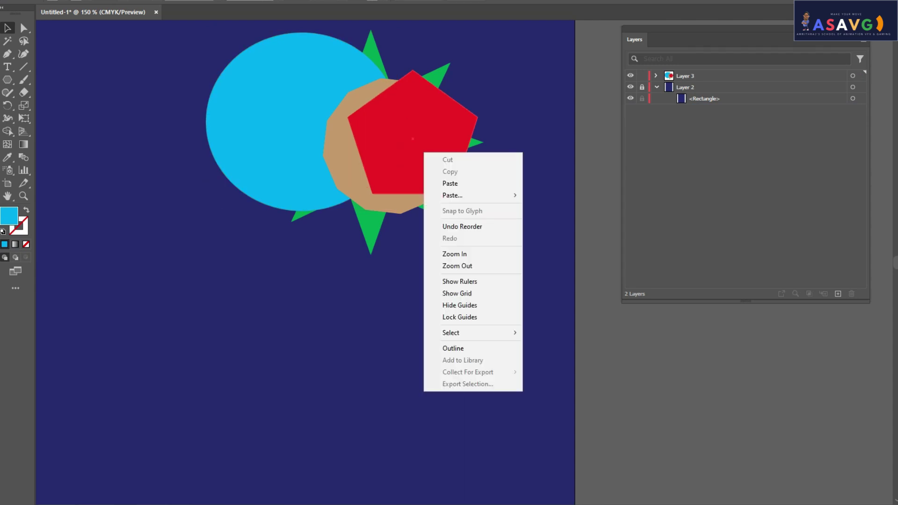
click(421, 150)
right_click(424, 121)
mouse_move(453, 383)
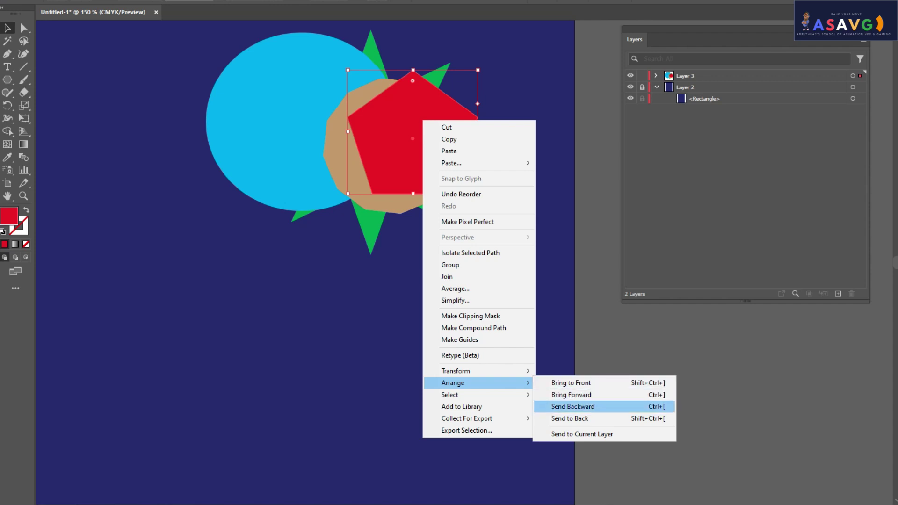
click(572, 407)
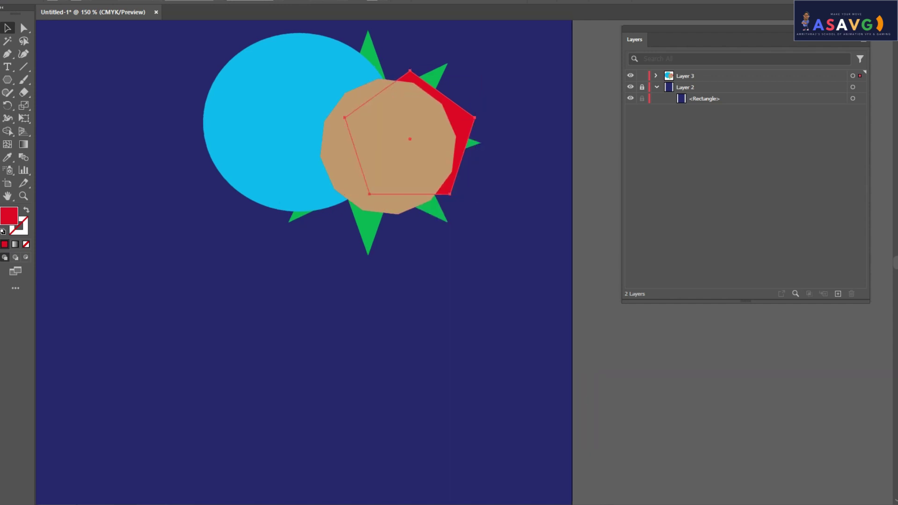
scroll(323, 187, right, 2)
right_click(397, 124)
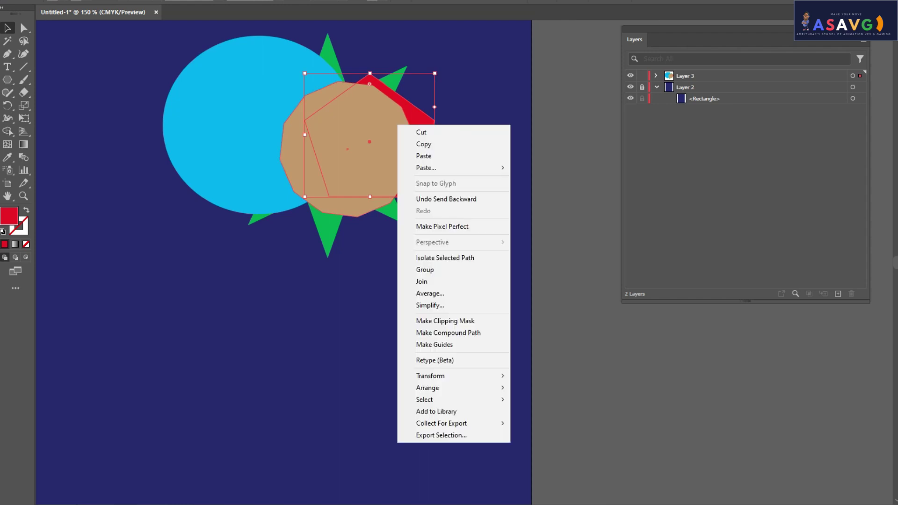
key(Escape)
key(ctrl+shift+a)
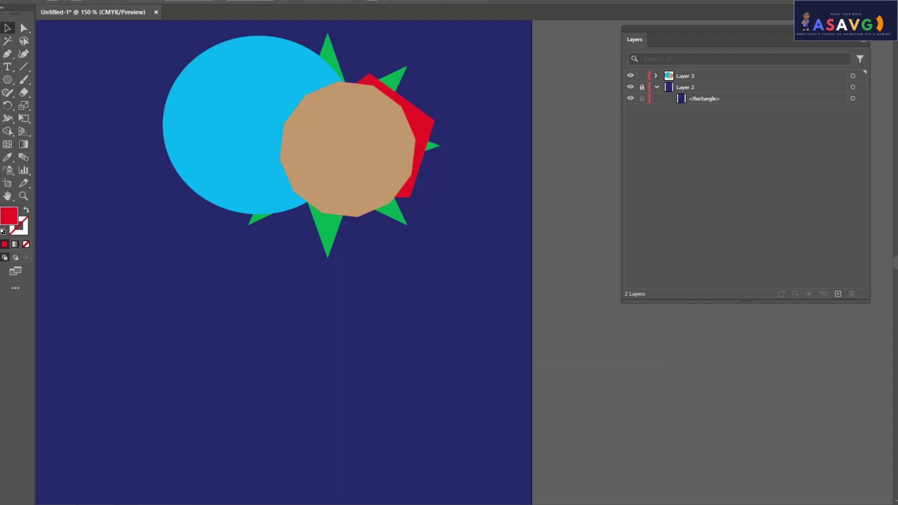
key(ctrl+z)
Step: Send the red pentagon to the back with Arrange > Send to Back
right_click(363, 141)
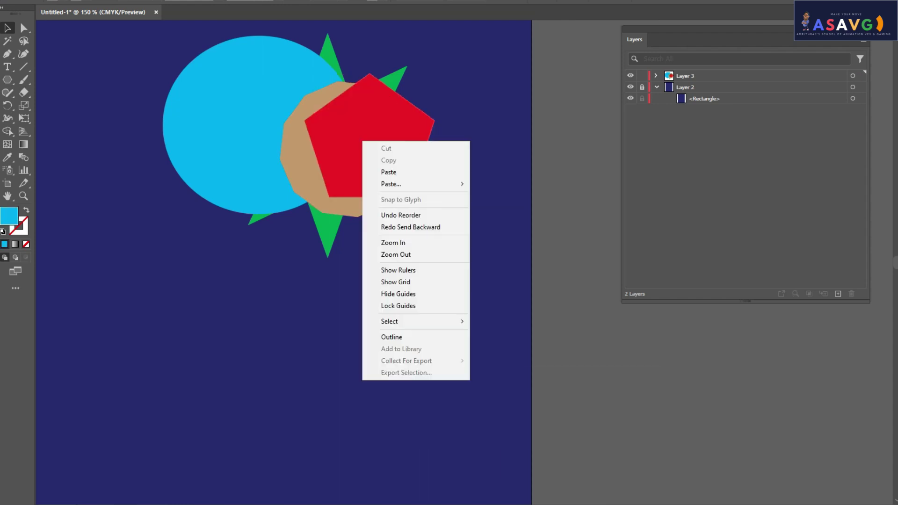
click(368, 140)
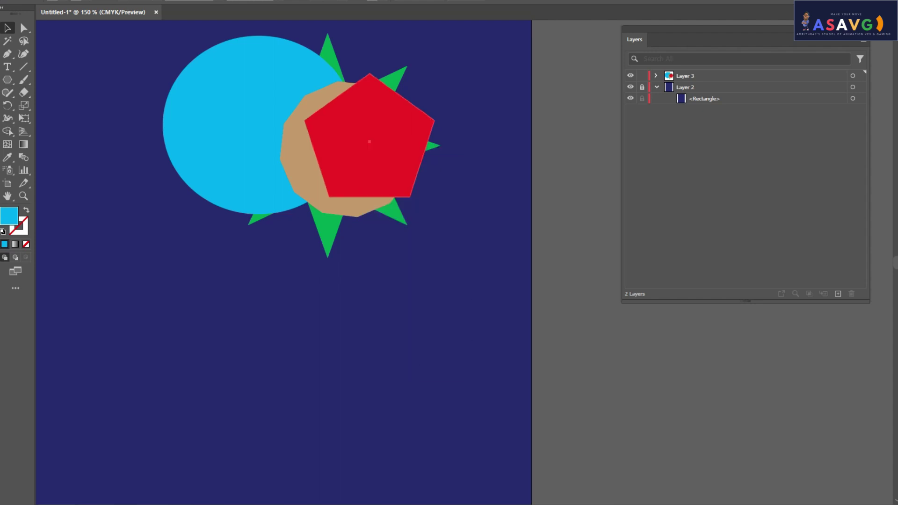
right_click(379, 151)
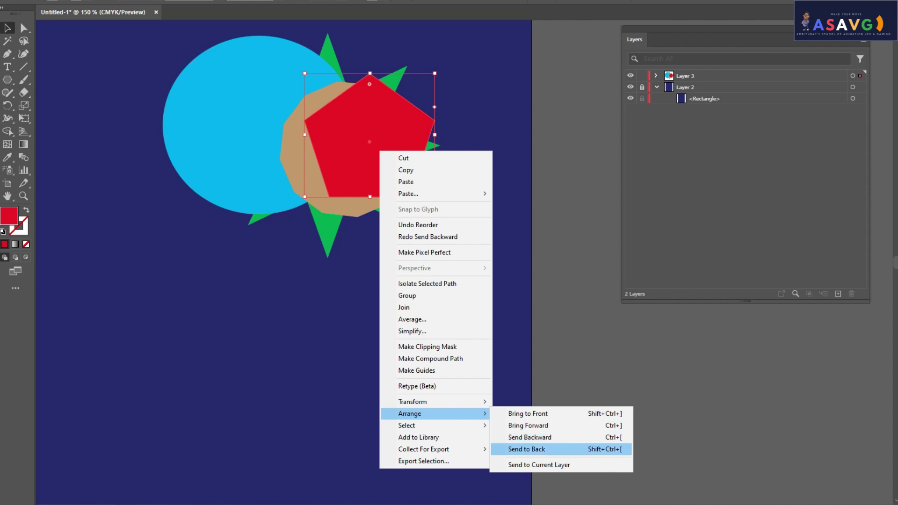
click(527, 449)
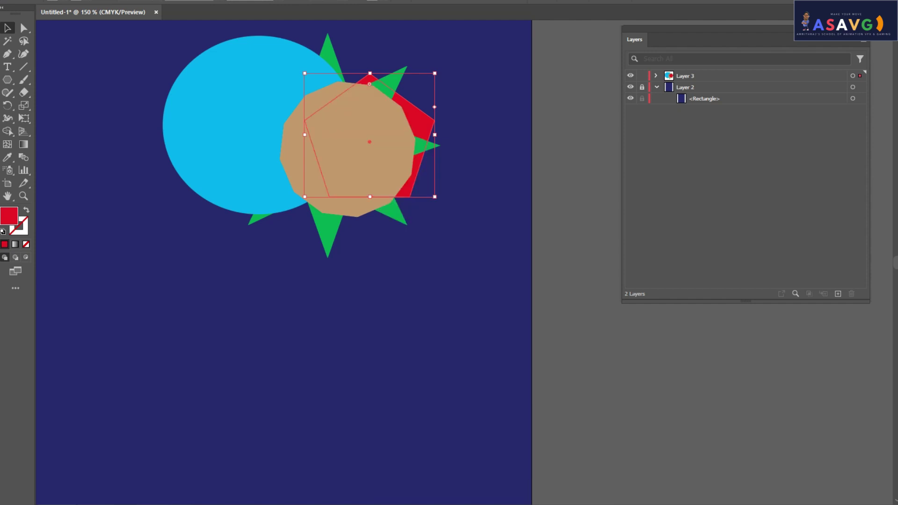
Step: Move the red pentagon behind the tan polygon, then select the tan polygon for restacking
drag(433, 113, 403, 98)
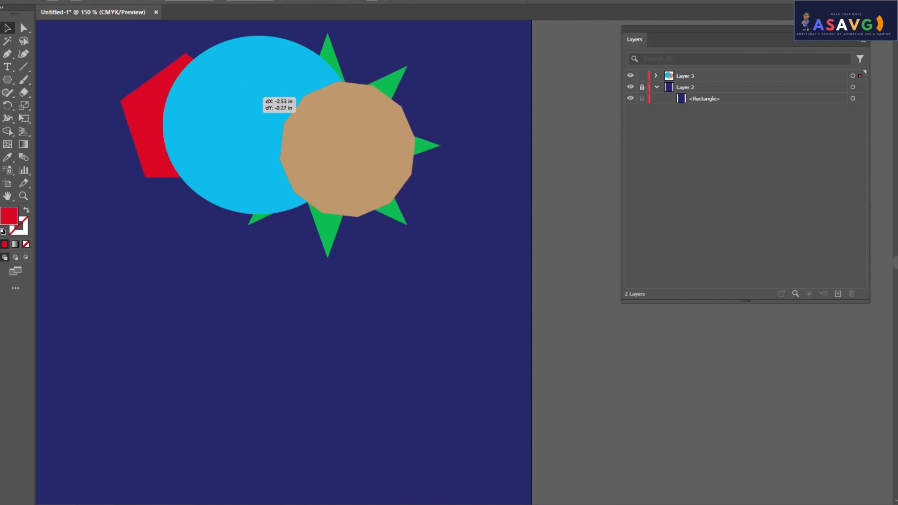
mouse_move(404, 99)
mouse_down()
mouse_move(416, 124)
mouse_move(361, 90)
mouse_up()
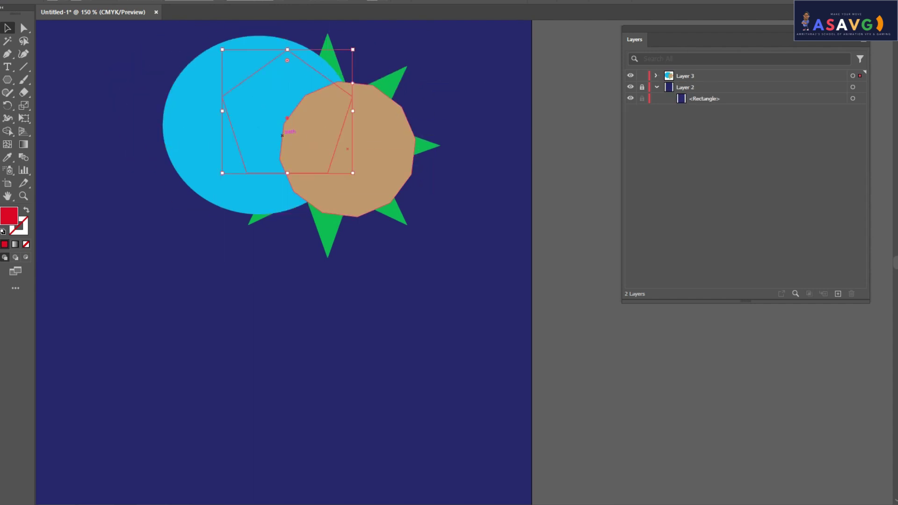
drag(282, 135, 335, 231)
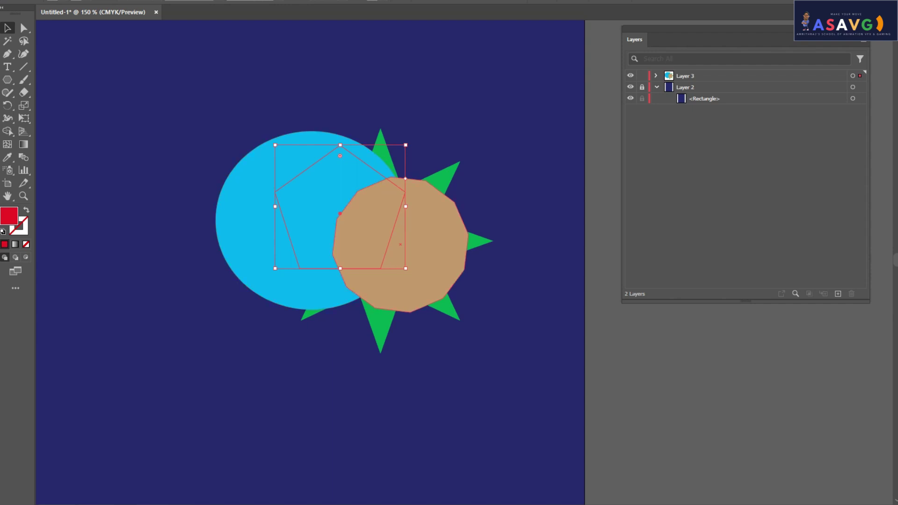
drag(400, 244, 357, 219)
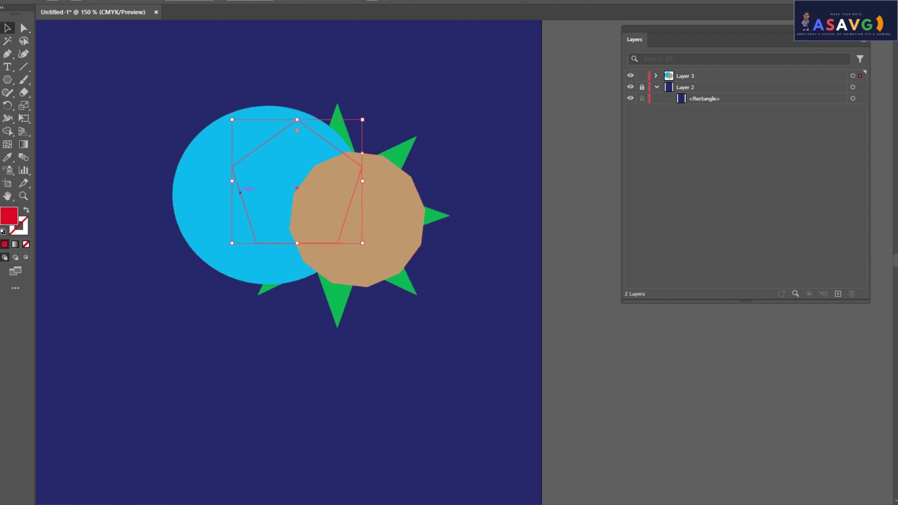
click(357, 219)
right_click(386, 195)
mouse_move(440, 459)
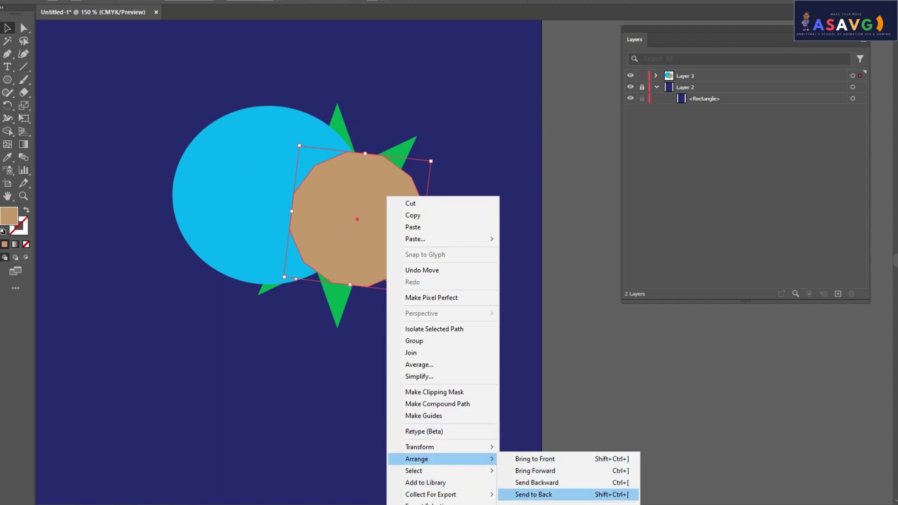
Step: Send the tan polygon to the back and spread the circle, star and pentagon apart
click(533, 494)
drag(261, 213, 526, 344)
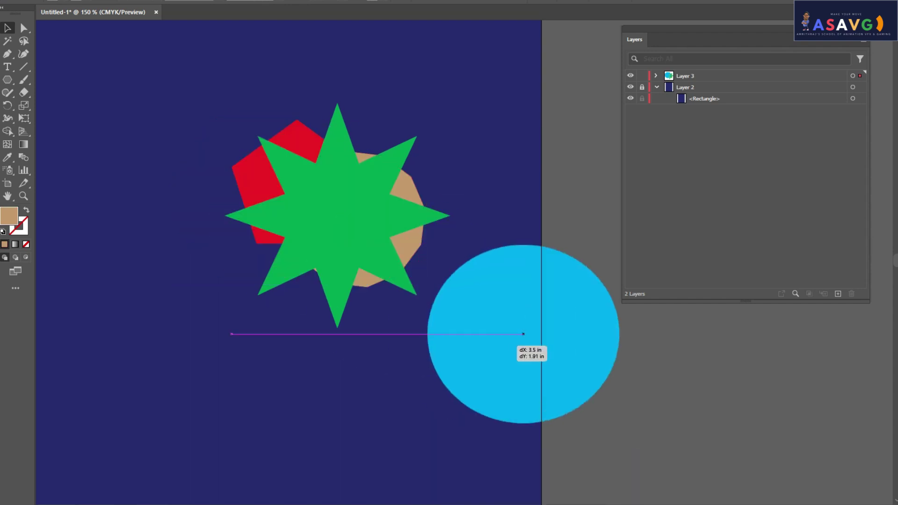
drag(364, 242, 166, 294)
drag(297, 196, 284, 84)
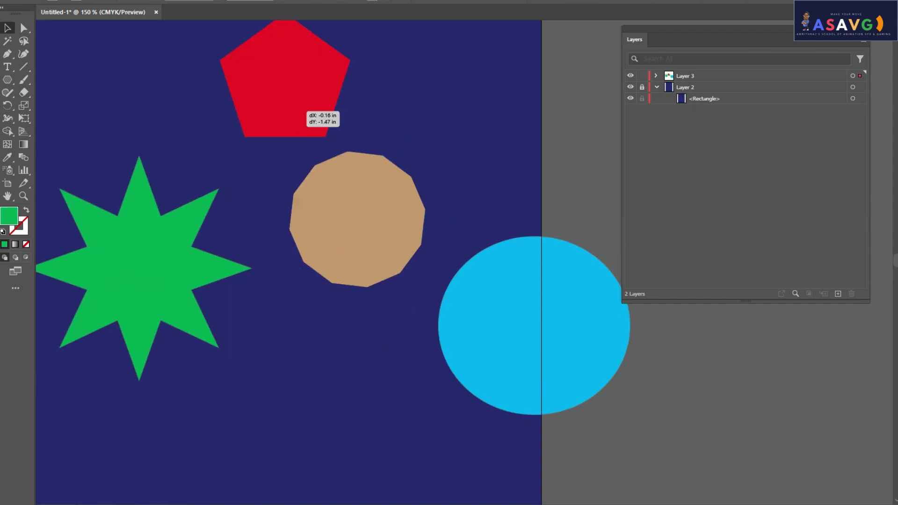
drag(357, 217, 445, 257)
mouse_move(281, 75)
mouse_down()
mouse_move(171, 244)
mouse_move(182, 230)
mouse_up()
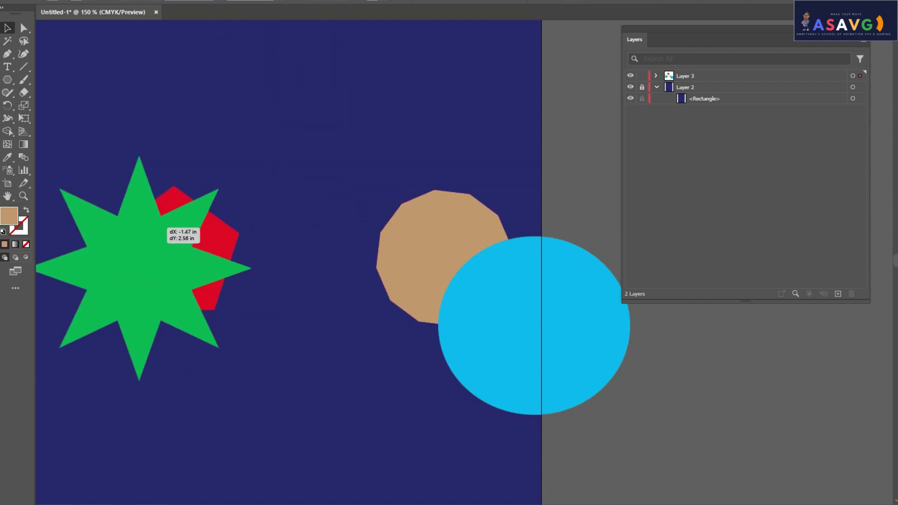
drag(140, 281, 206, 262)
Step: Try sending the green star behind the pentagon twice, undoing it each time
right_click(174, 196)
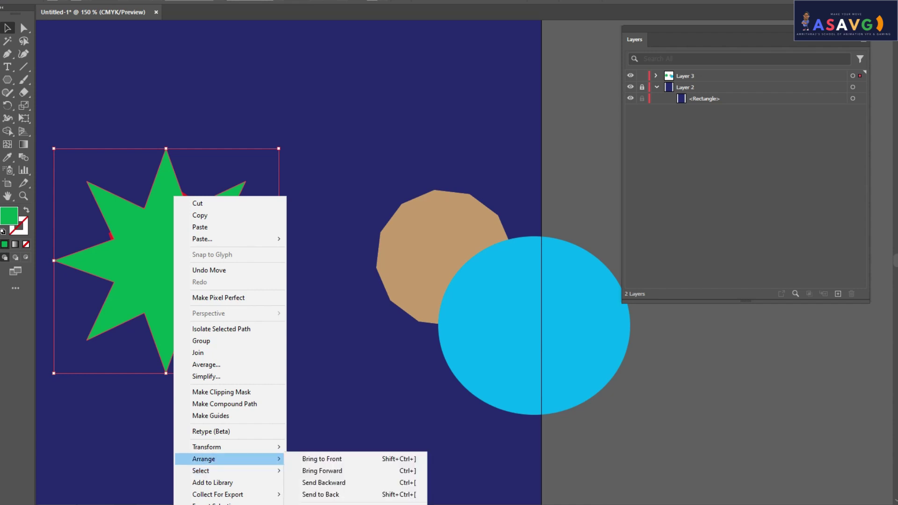
click(321, 494)
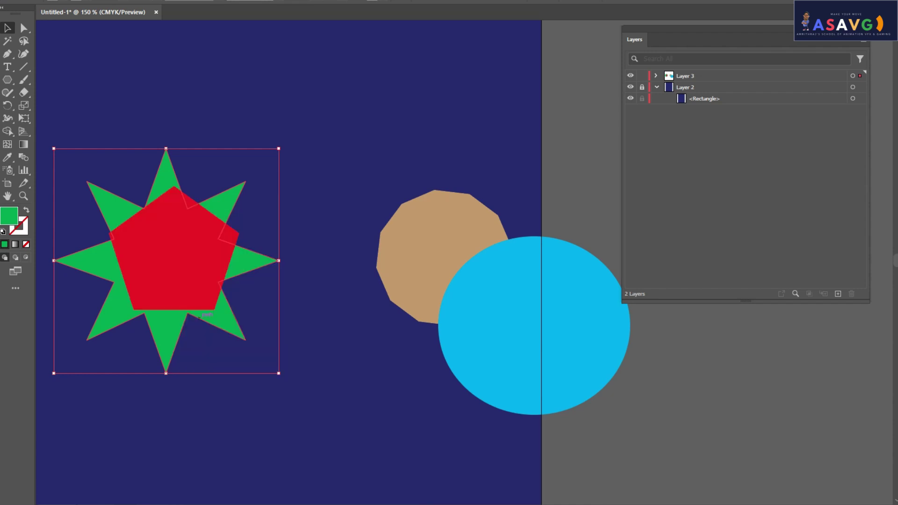
key(ctrl+z)
right_click(201, 197)
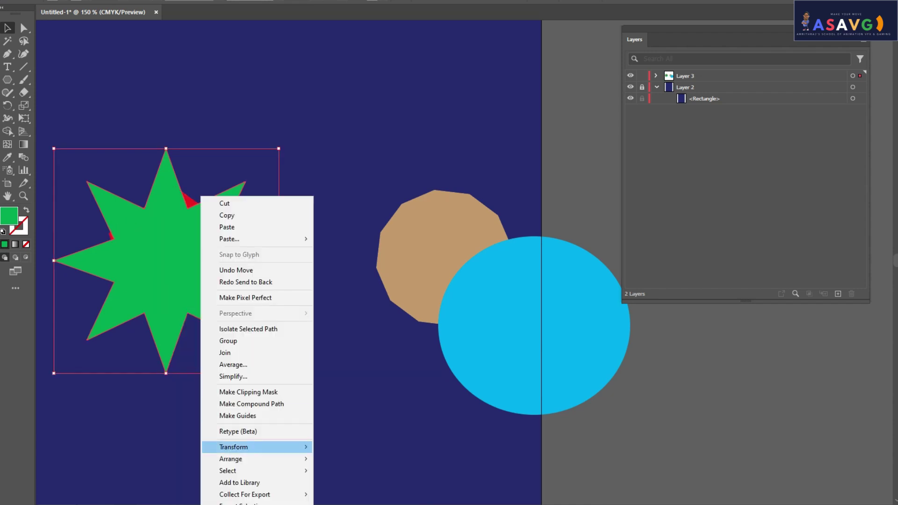
click(351, 482)
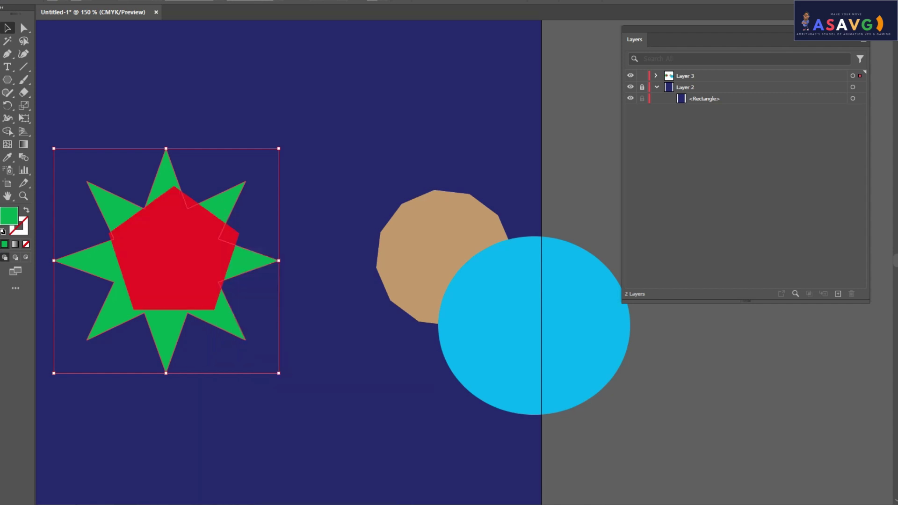
key(ctrl+z)
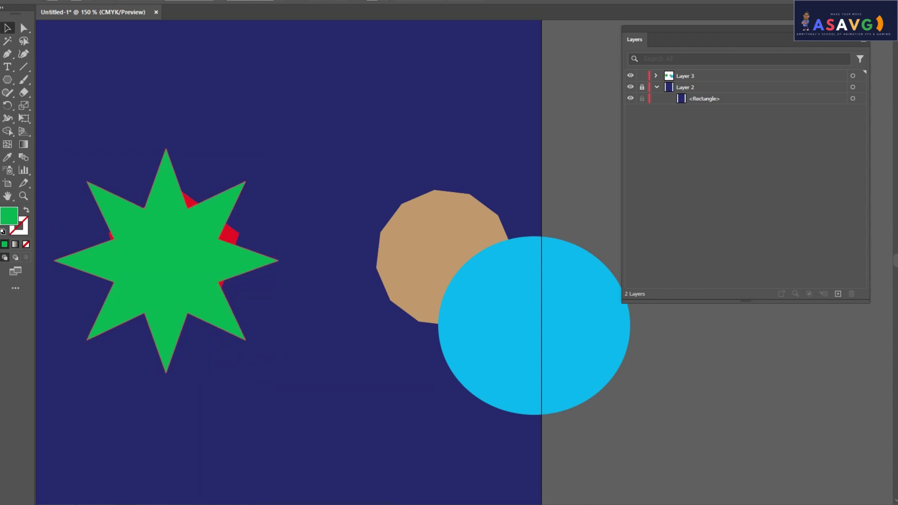
Step: Stack the star, red pentagon, tan polygon and cyan circle together at the artboard's top
mouse_move(167, 261)
mouse_down()
mouse_move(186, 261)
mouse_move(309, 136)
mouse_up()
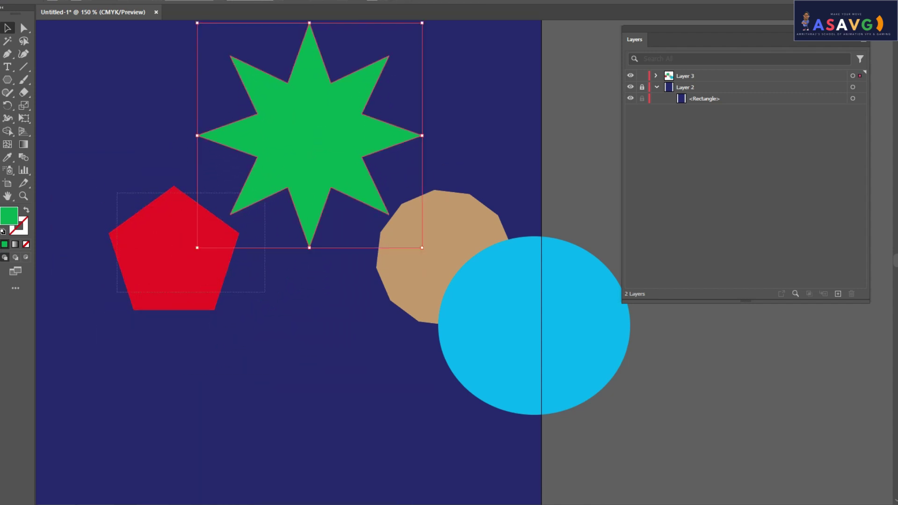
drag(116, 192, 260, 290)
drag(174, 254, 300, 177)
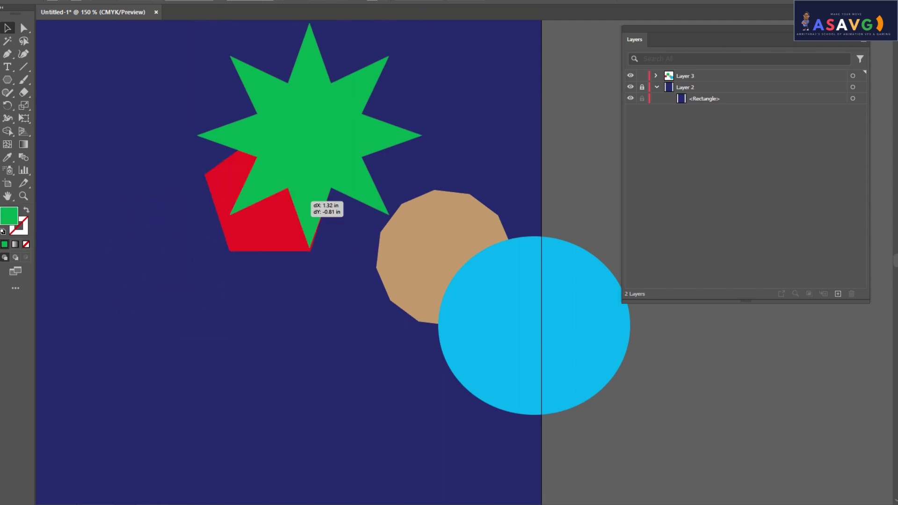
drag(463, 242, 345, 172)
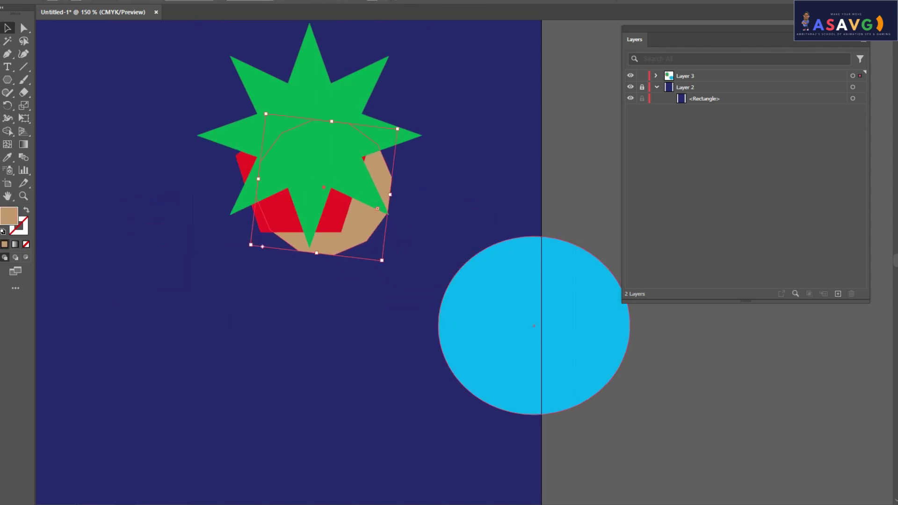
drag(567, 343, 353, 176)
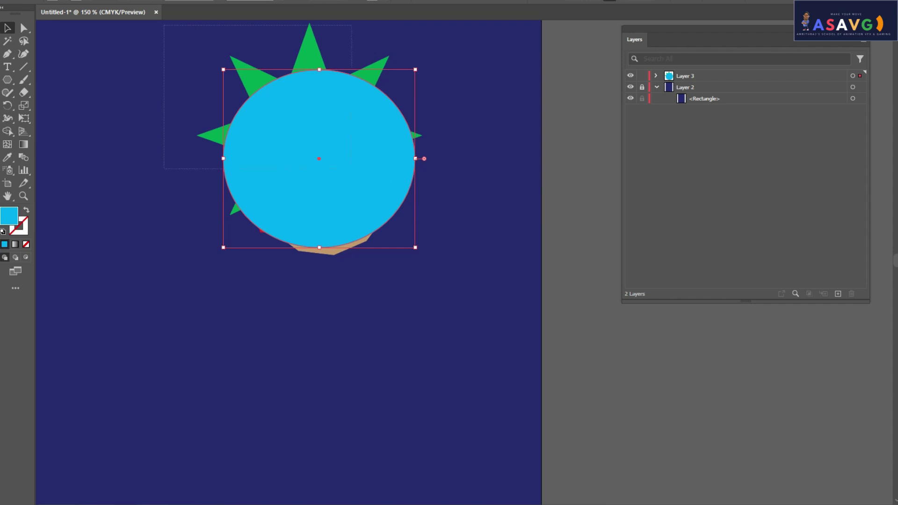
Step: Select only the cyan ellipse through Layer 3 and send it to the back
key(ctrl+a)
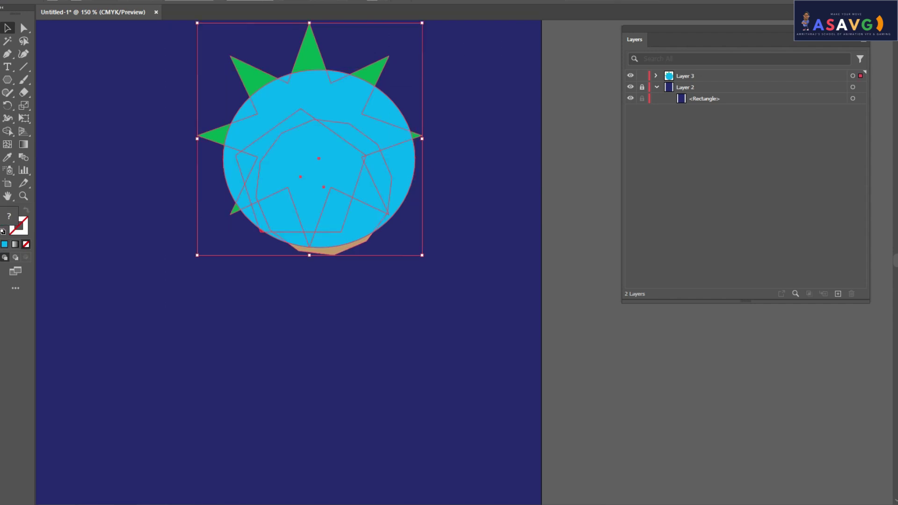
click(656, 76)
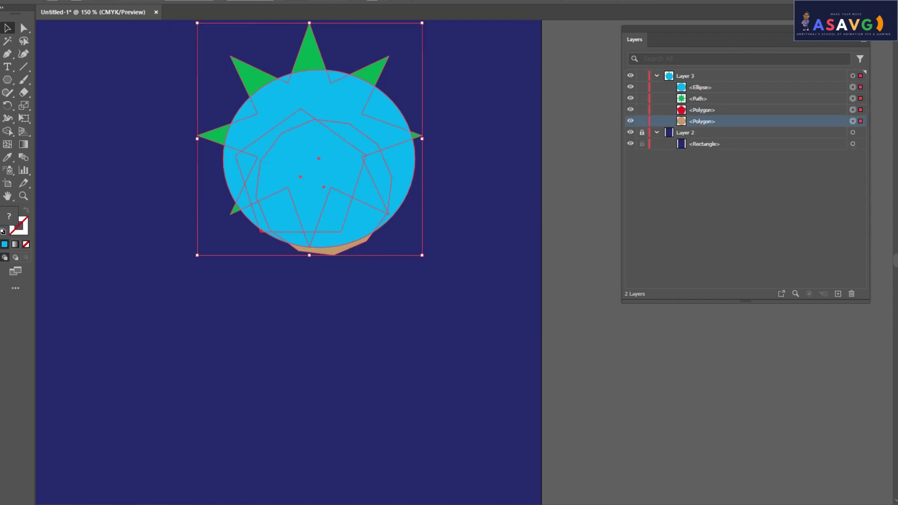
click(852, 87)
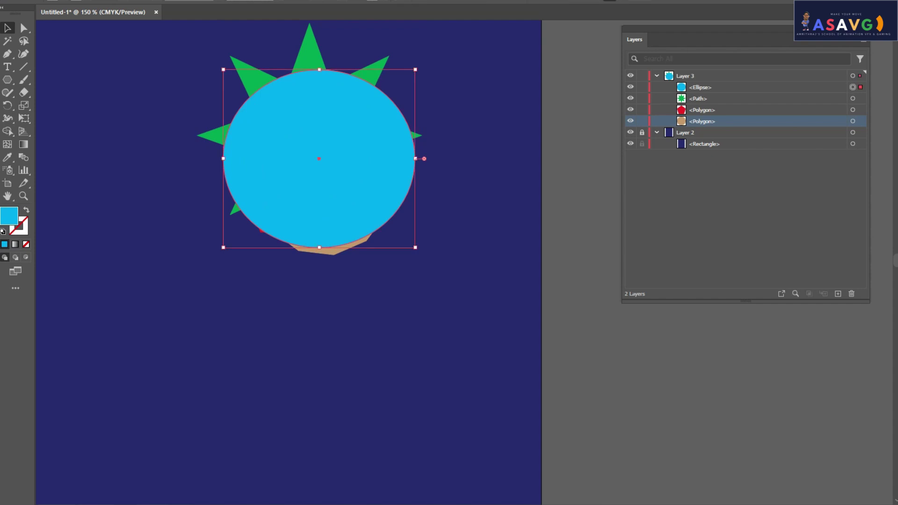
drag(365, 140, 360, 140)
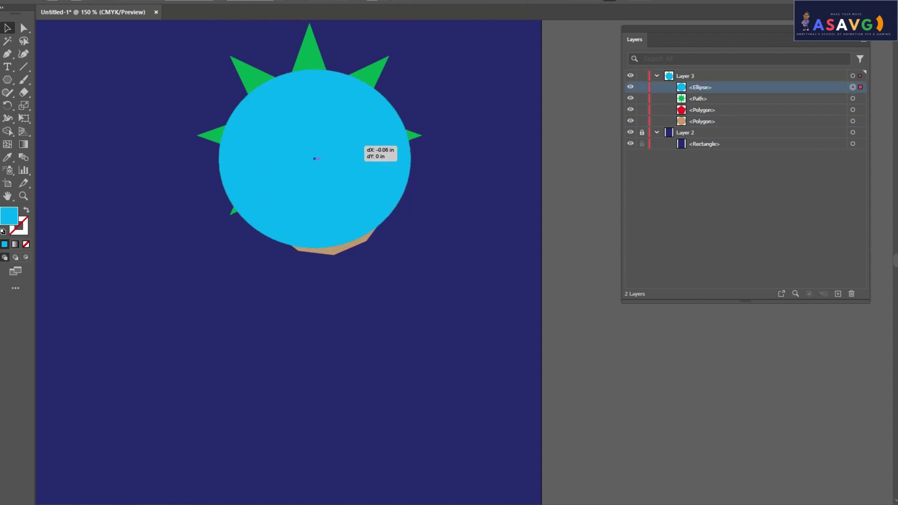
right_click(332, 129)
mouse_move(388, 391)
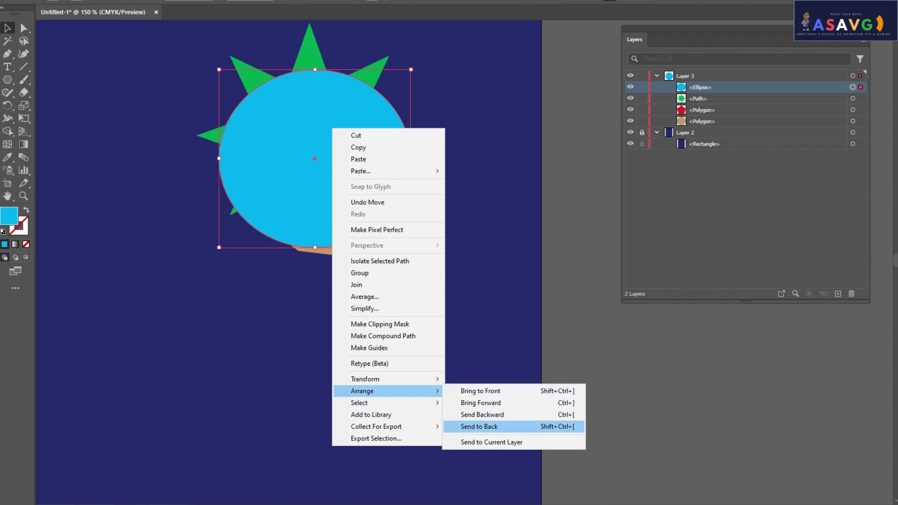
click(479, 426)
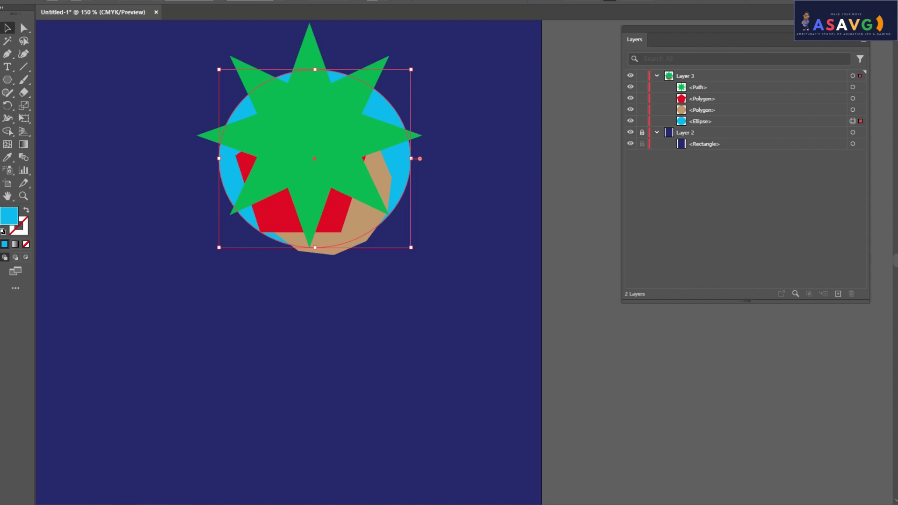
Step: Send the ellipse one more step backward, then reselect it and nudge it right
right_click(315, 144)
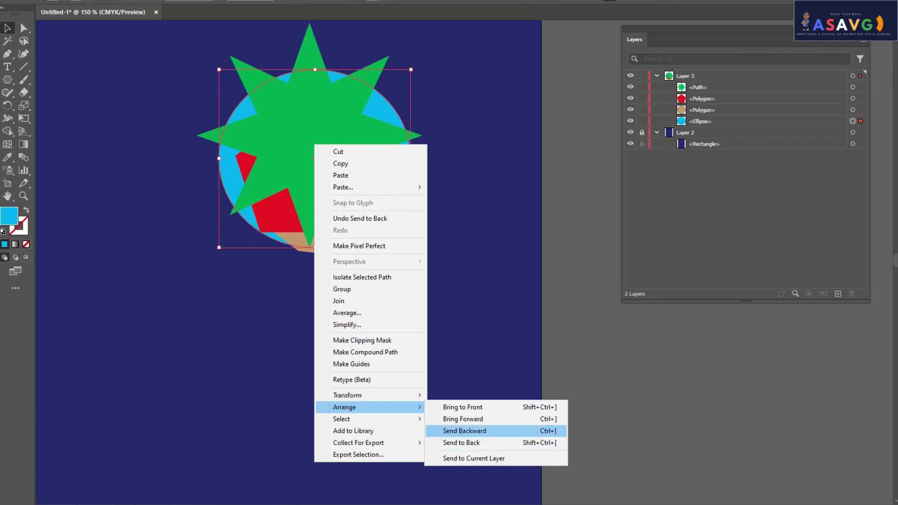
click(463, 431)
click(541, 167)
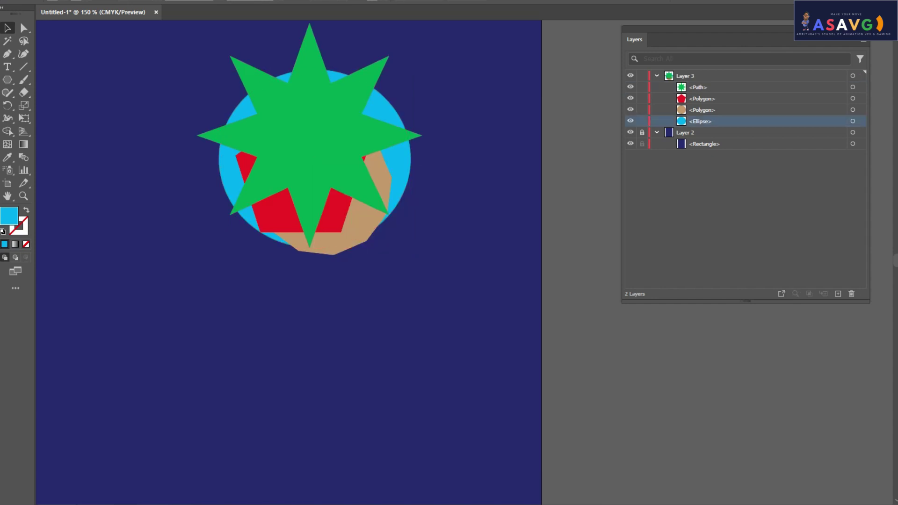
click(853, 121)
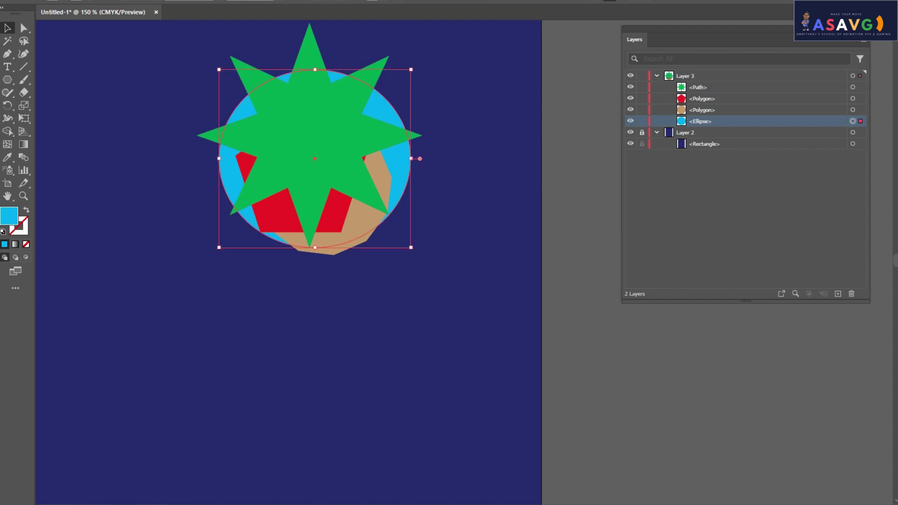
drag(386, 110, 399, 110)
Step: Try Bring Forward on the cyan ellipse, then undo it
right_click(399, 109)
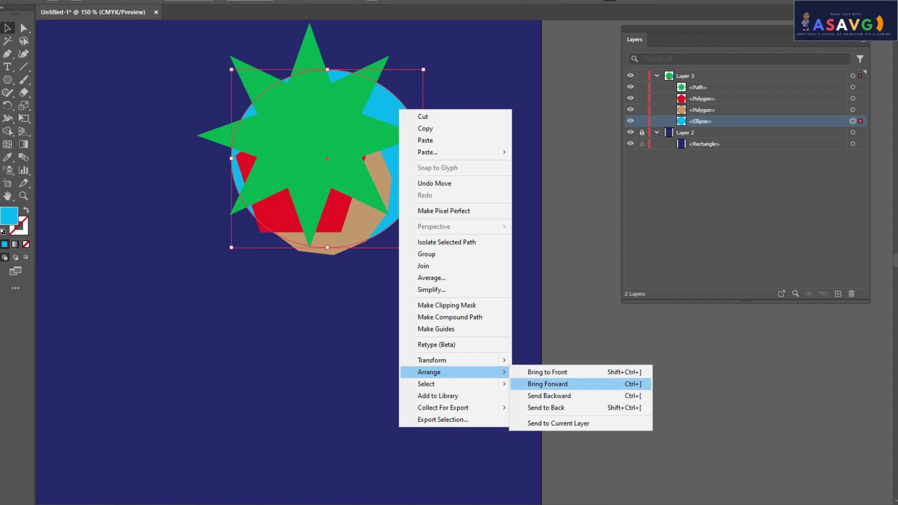
click(547, 384)
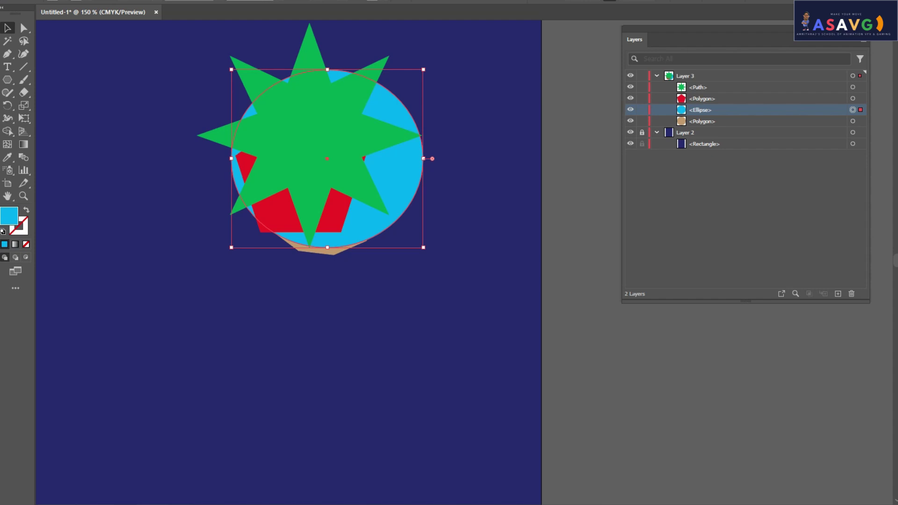
key(ctrl+z)
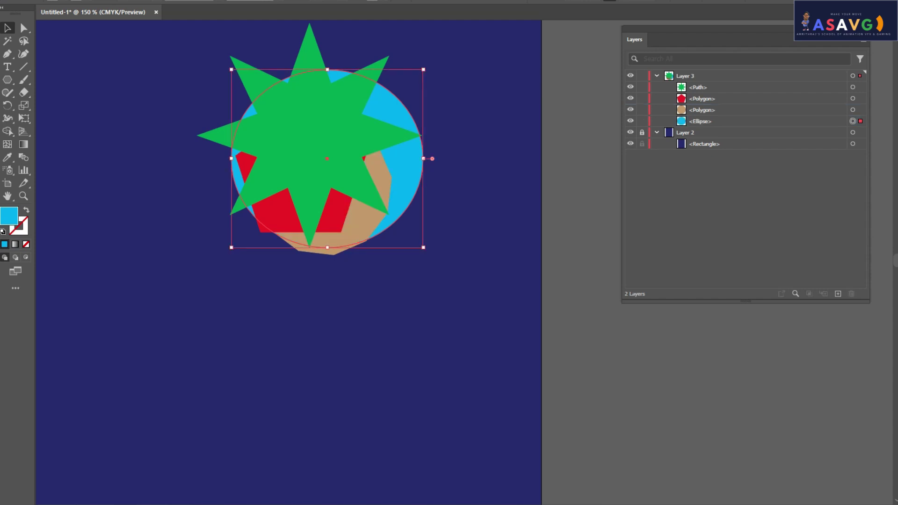
Step: Bring the cyan ellipse to the front of all shapes and deselect it
right_click(422, 137)
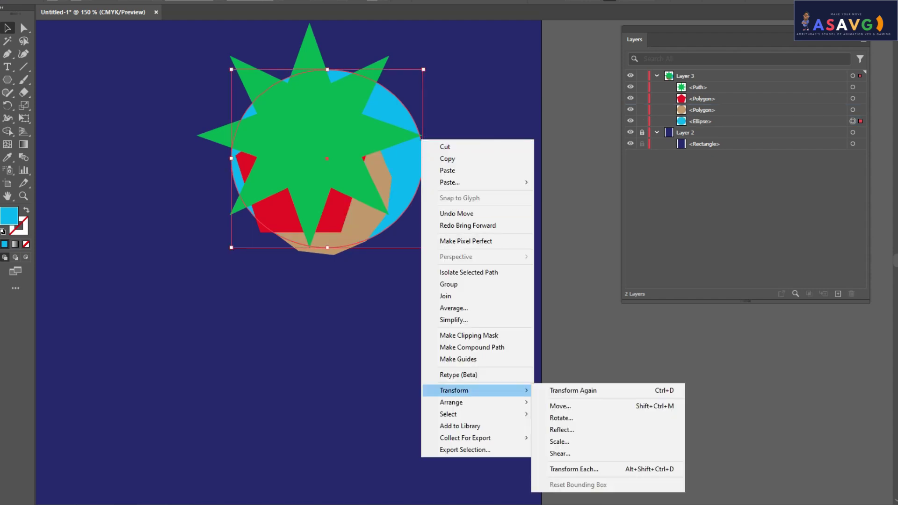
mouse_move(451, 403)
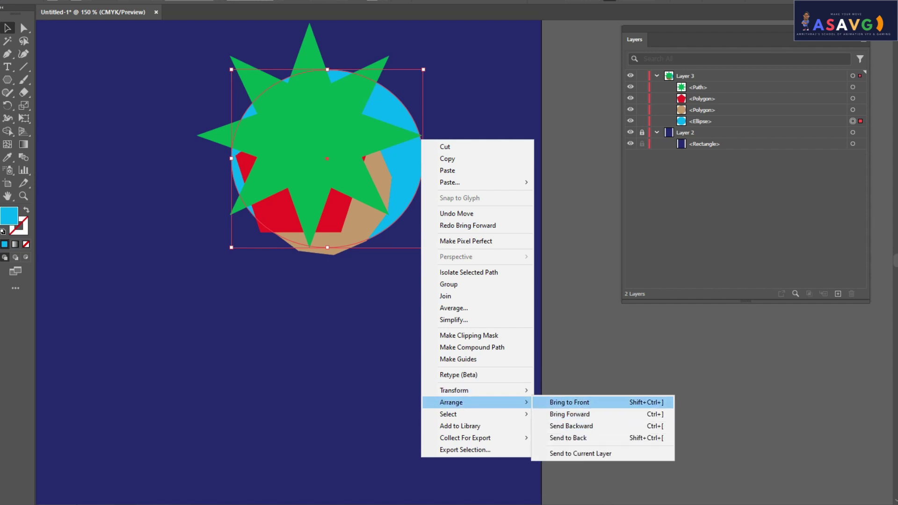
click(569, 403)
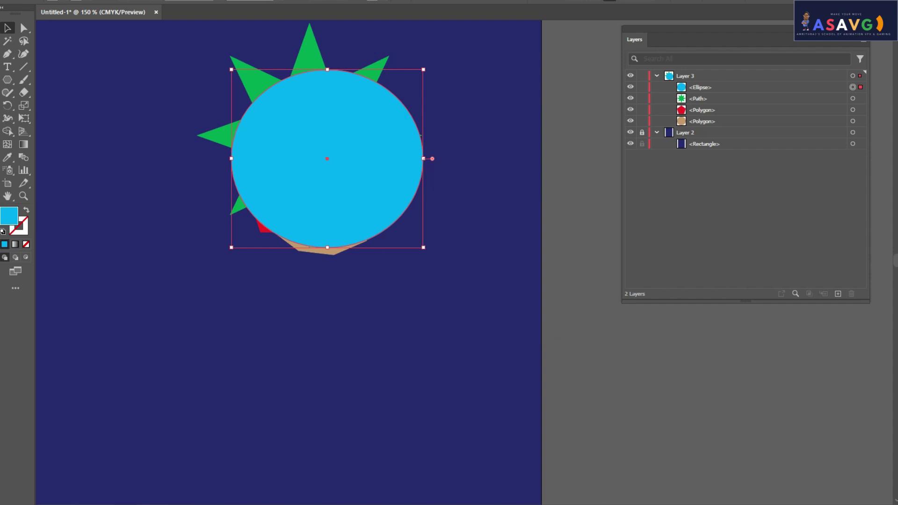
right_click(338, 145)
mouse_move(393, 408)
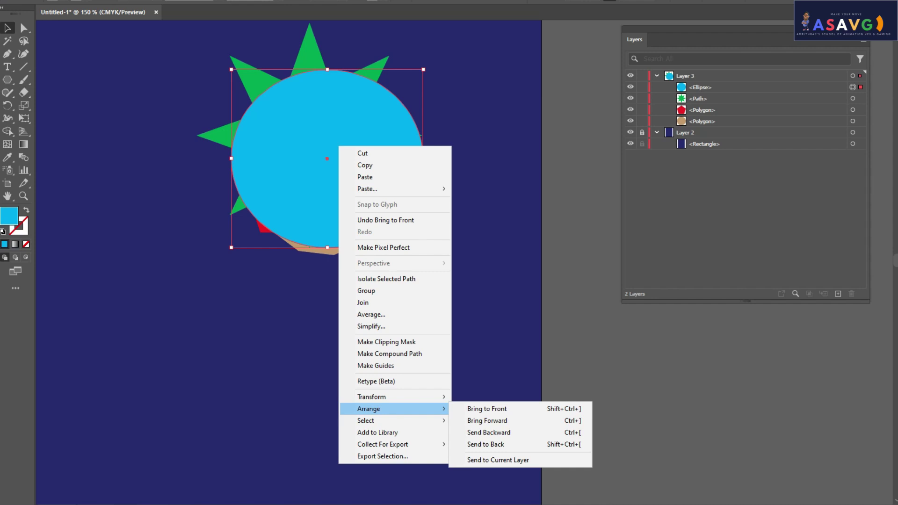
key(Escape)
key(ctrl+shift+a)
Step: Zoom out to 66.67% and draw a cyan circle with a navy stroke
key(ctrl+minus)
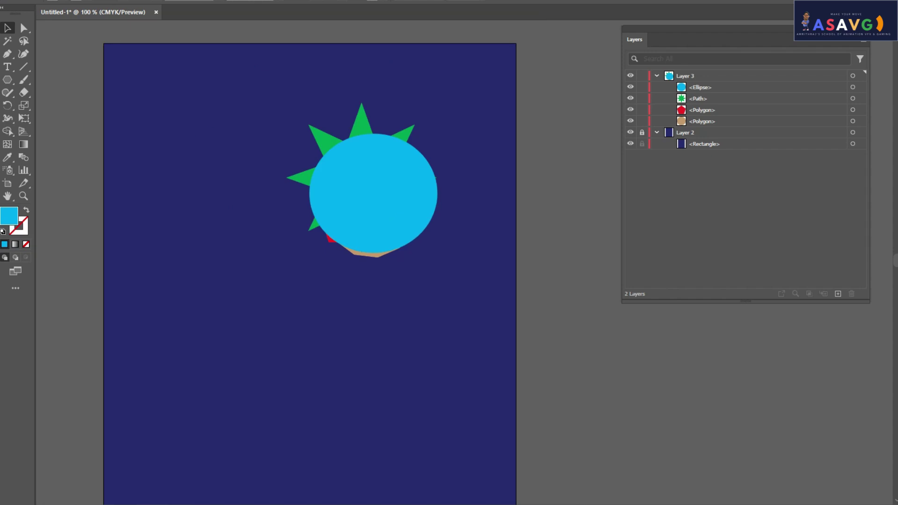
key(ctrl+minus)
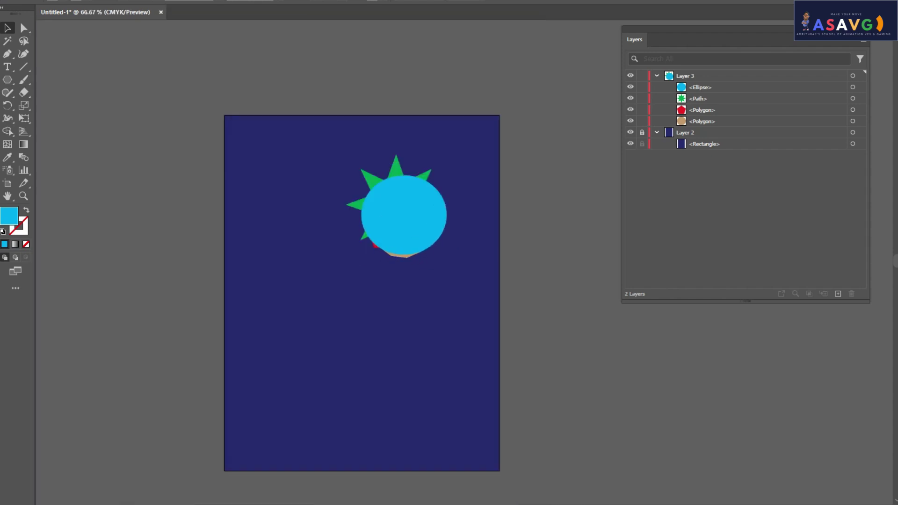
click(8, 80)
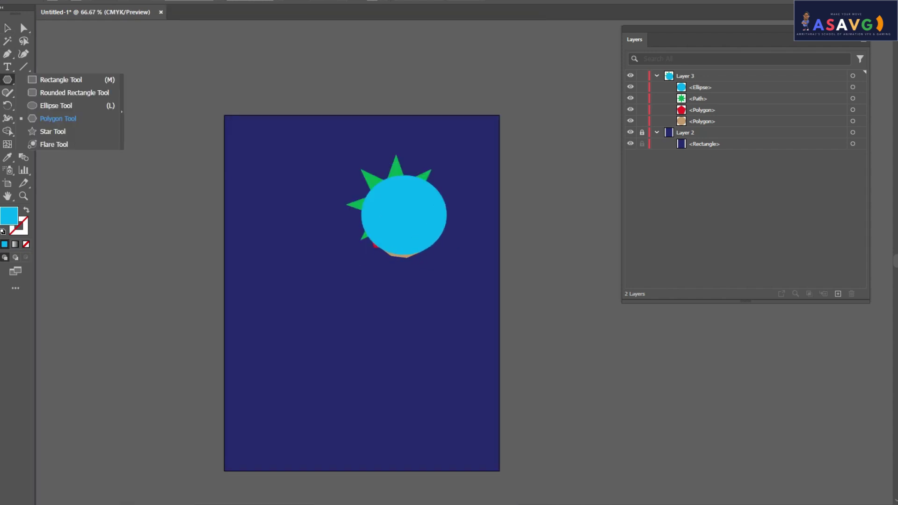
click(57, 106)
drag(279, 125, 386, 233)
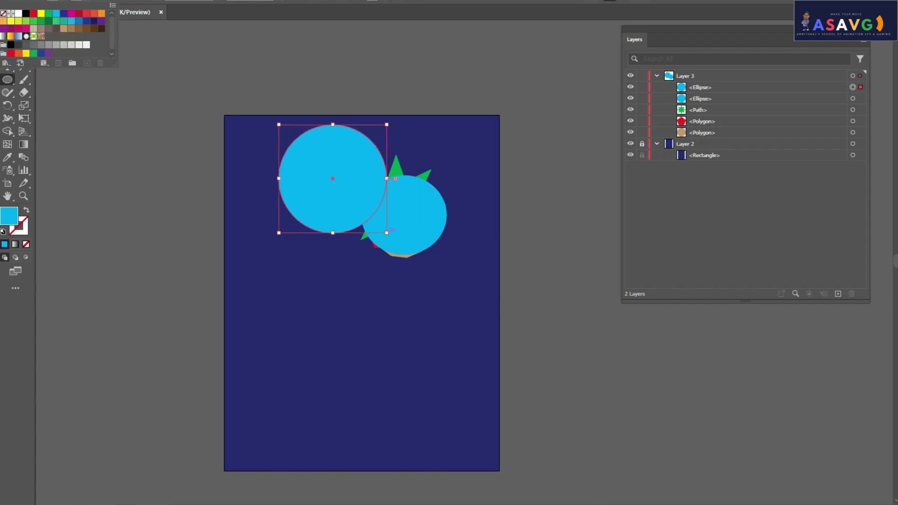
click(63, 13)
key(Escape)
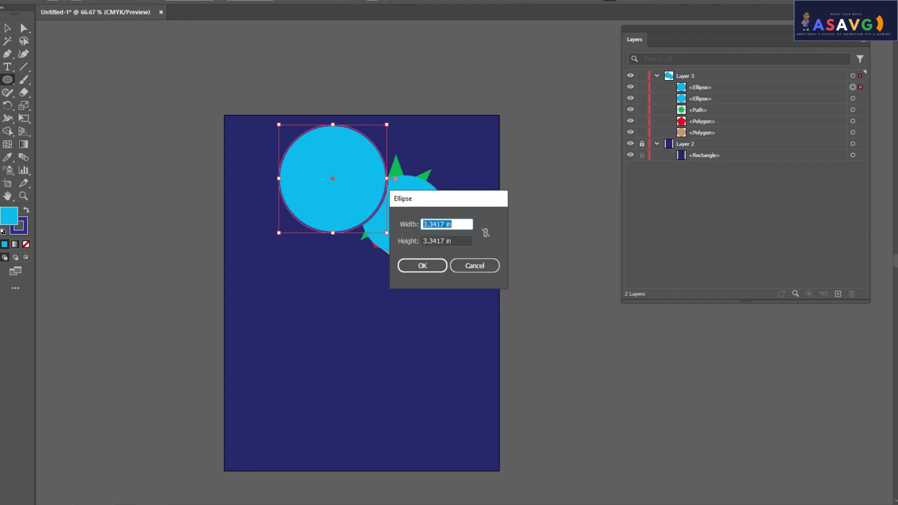
click(475, 265)
Step: Enlarge the circle into a big ellipse over the artboard's left edge
key(v)
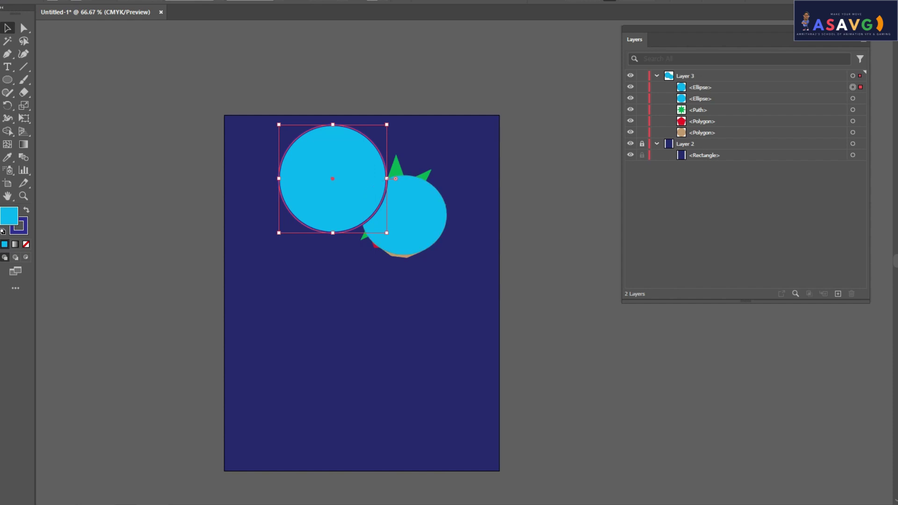
drag(386, 232, 493, 315)
mouse_move(381, 173)
mouse_down()
mouse_move(159, 140)
mouse_move(187, 131)
mouse_up()
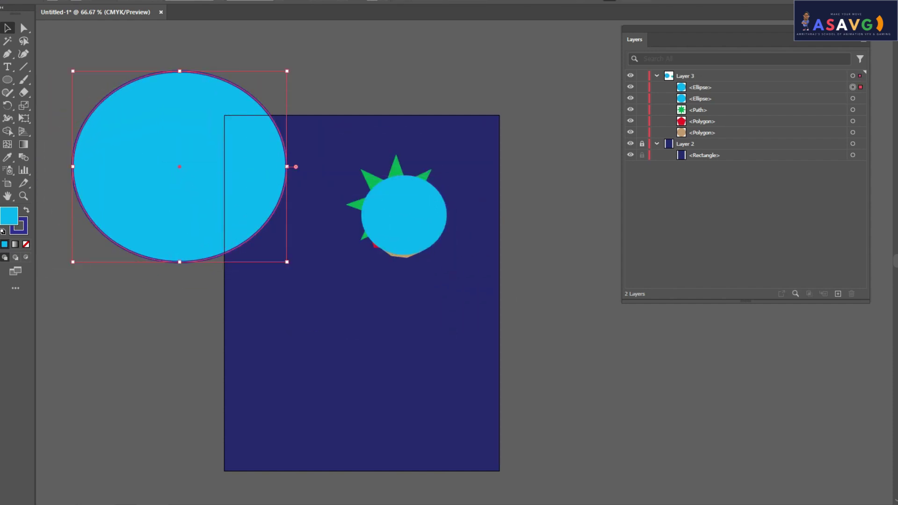
Step: Add black text 'asaSasA' on the artboard and scale it up
click(7, 67)
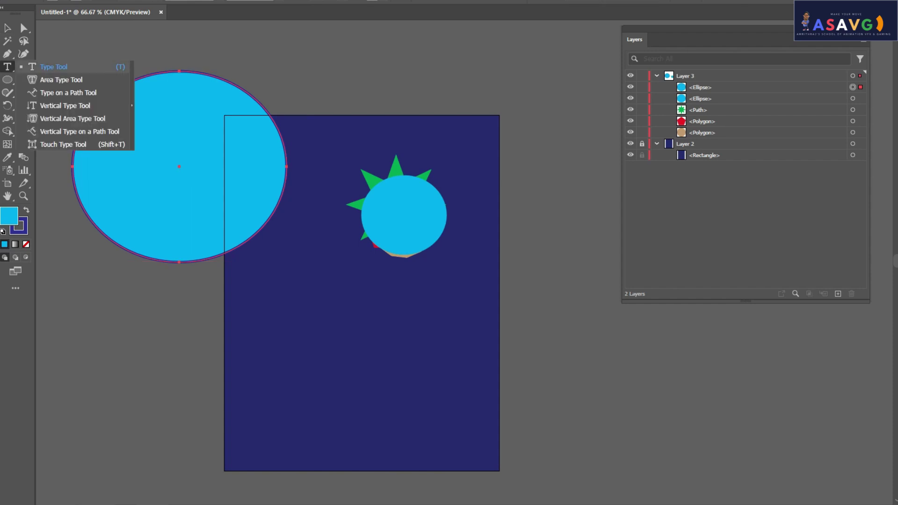
click(54, 67)
click(315, 283)
text(asas)
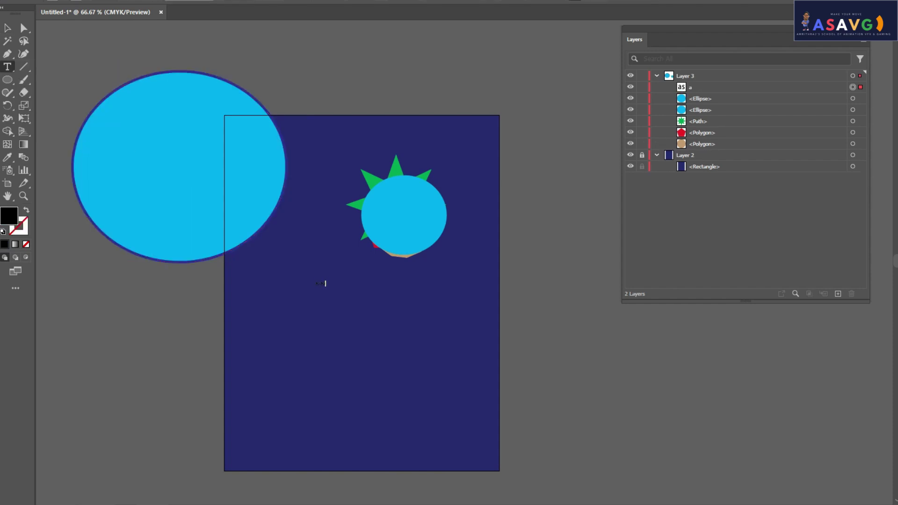
key(Escape)
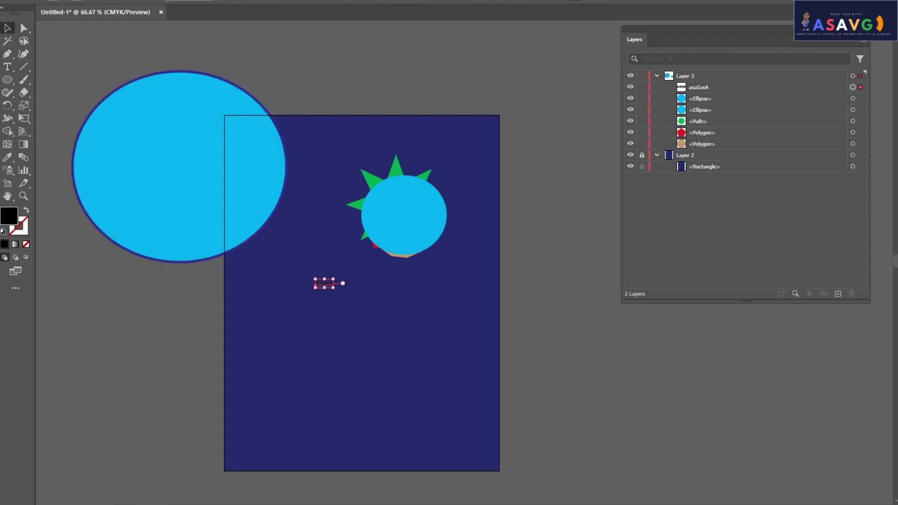
drag(334, 288, 469, 331)
Step: Convert the text to outlines
right_click(363, 294)
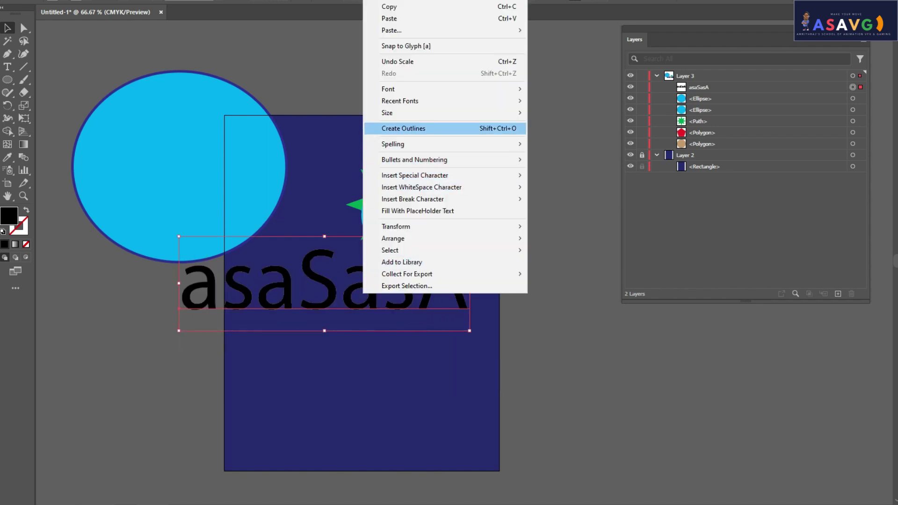
click(403, 129)
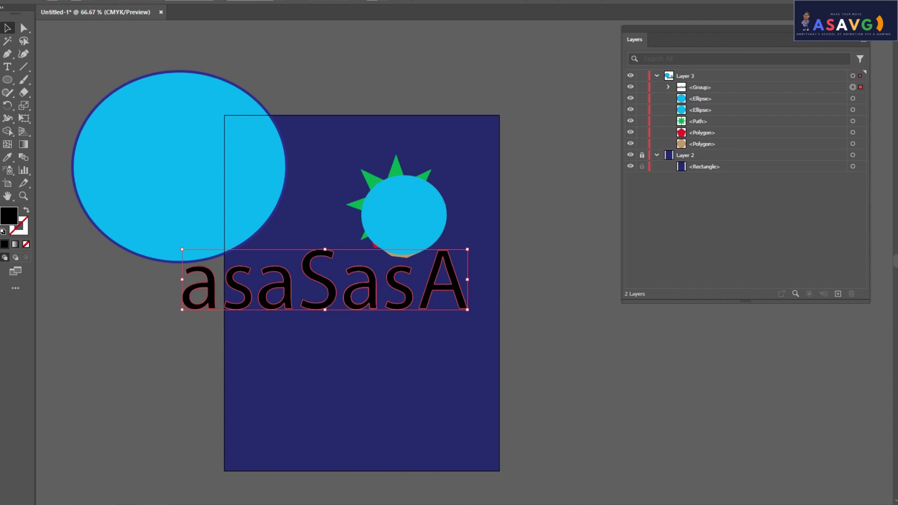
right_click(373, 32)
Step: Ungroup the letters and scatter the A, s and two a's around the artboard
click(402, 173)
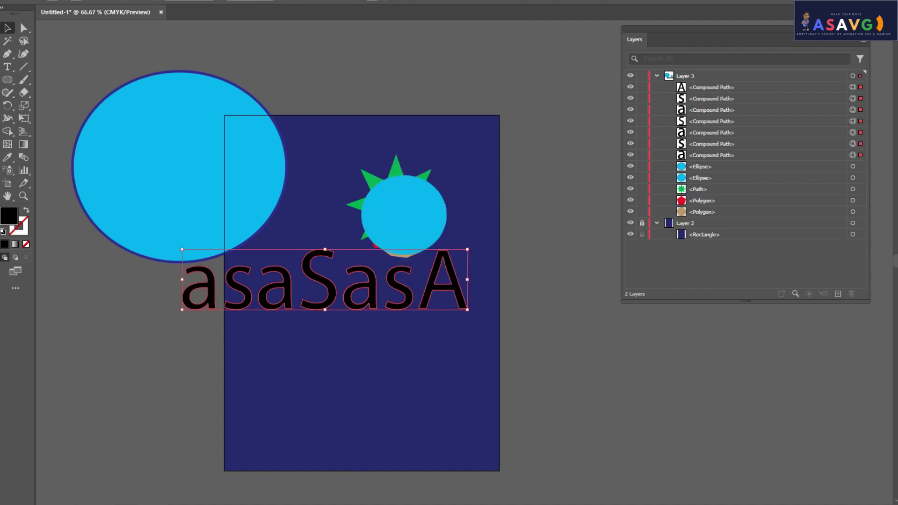
drag(444, 281, 496, 284)
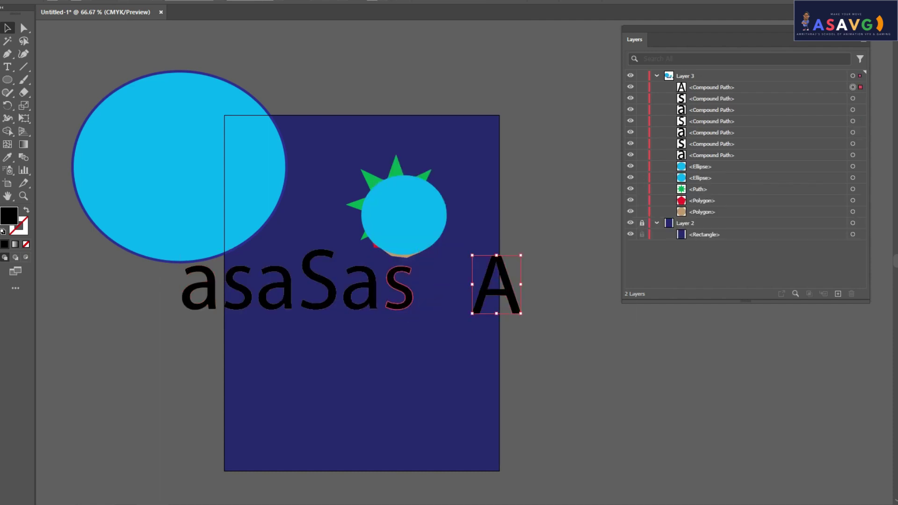
drag(399, 288, 430, 371)
drag(360, 288, 353, 381)
drag(199, 288, 157, 326)
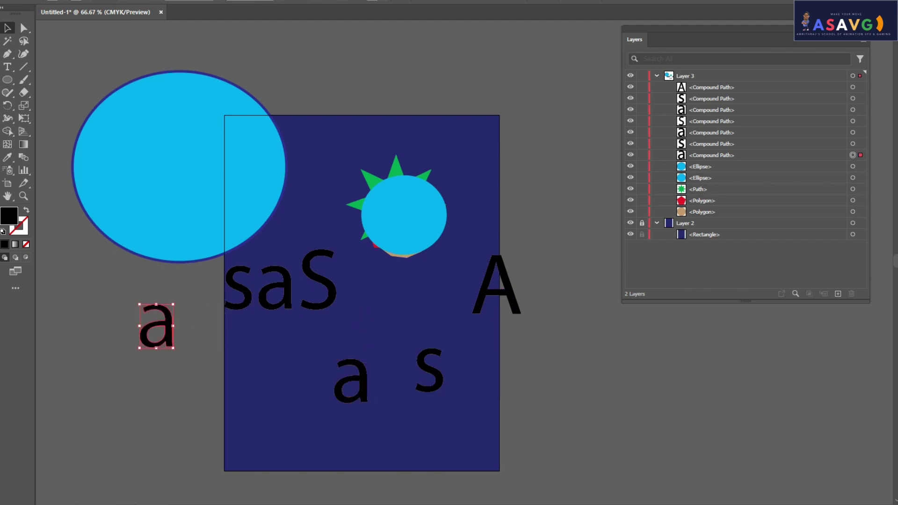
Step: Pull an anchor of the leftmost 'a' outward into a pointed spike
click(24, 28)
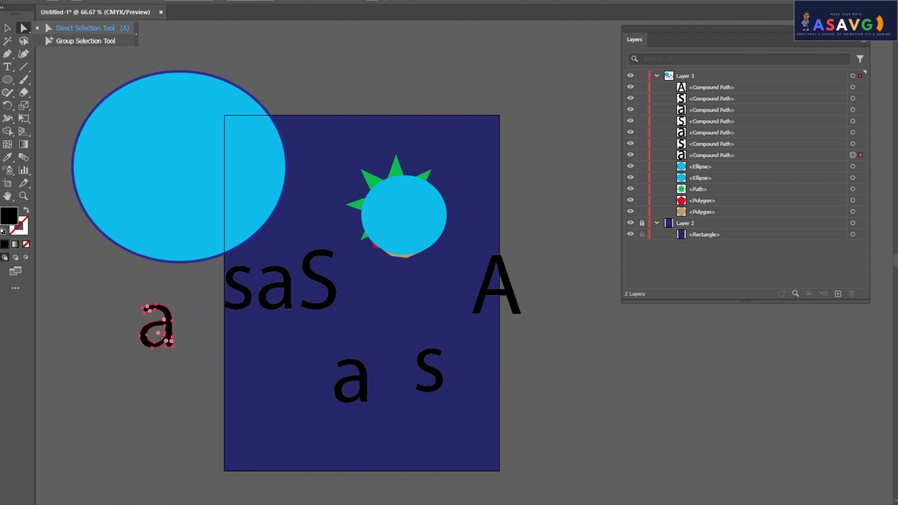
click(85, 28)
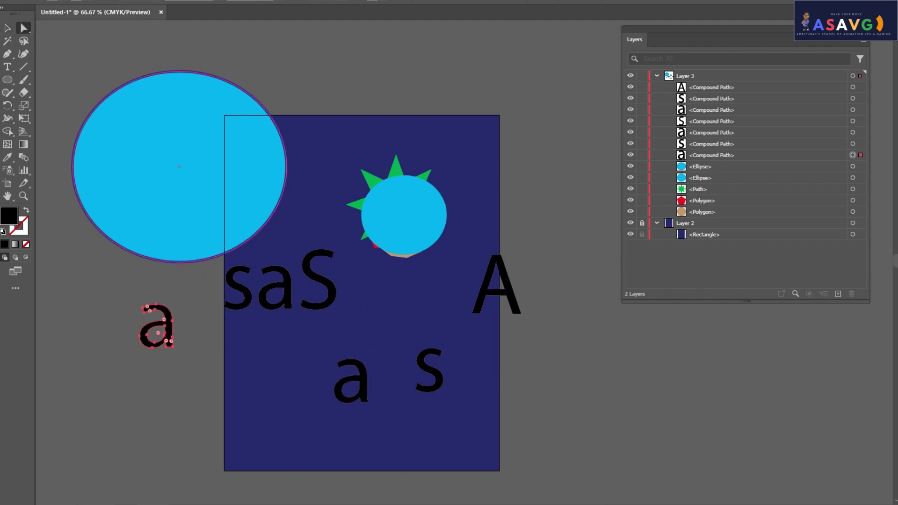
mouse_move(165, 313)
mouse_down()
mouse_move(131, 335)
mouse_move(104, 373)
mouse_move(138, 316)
mouse_move(139, 335)
mouse_up()
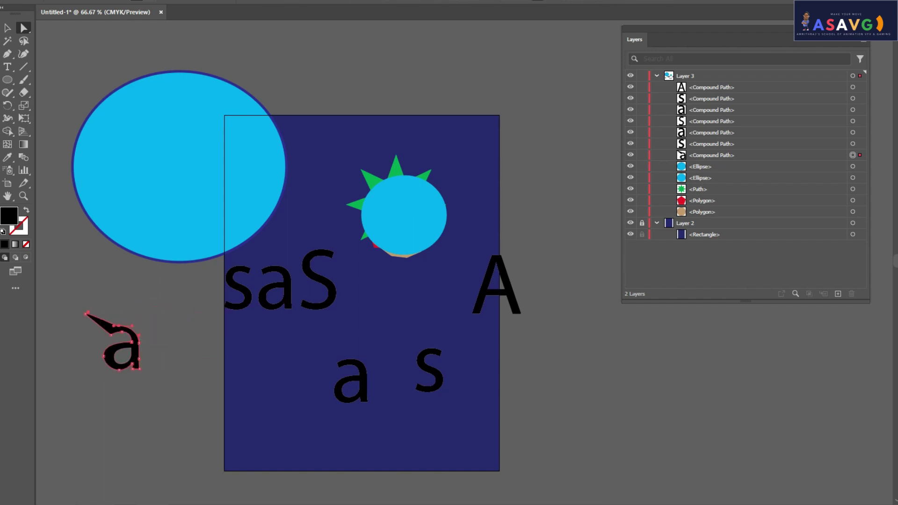
key(ctrl+shift+a)
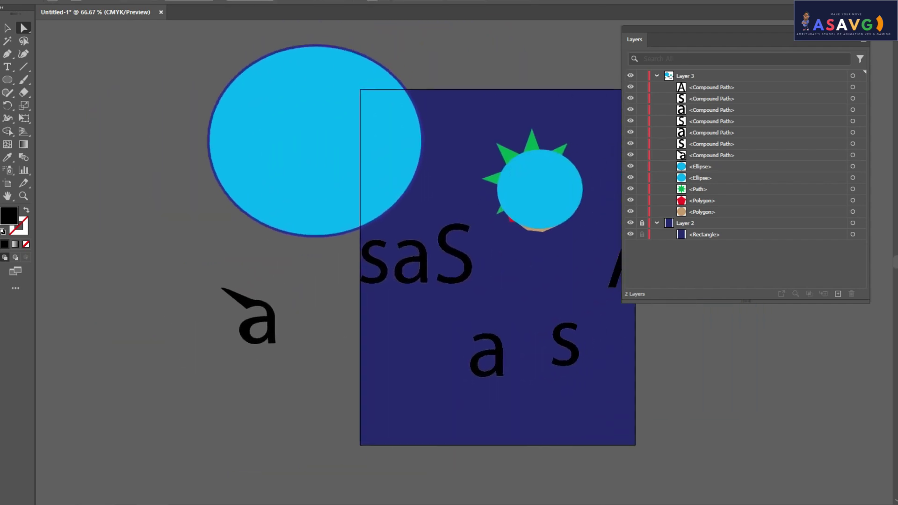
mouse_move(354, 379)
mouse_down()
mouse_move(425, 348)
mouse_move(417, 310)
mouse_up()
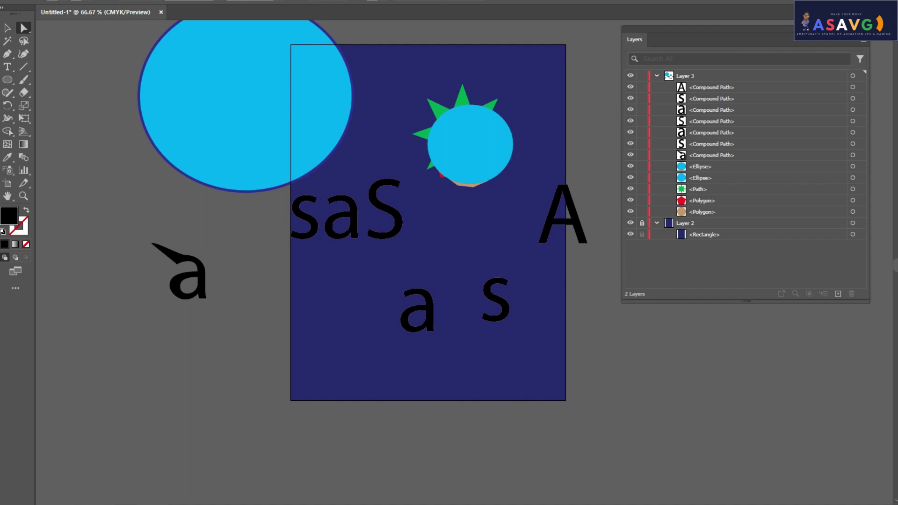
Step: Select the large cyan ellipse and move it up and to the left
click(234, 117)
drag(234, 117, 257, 244)
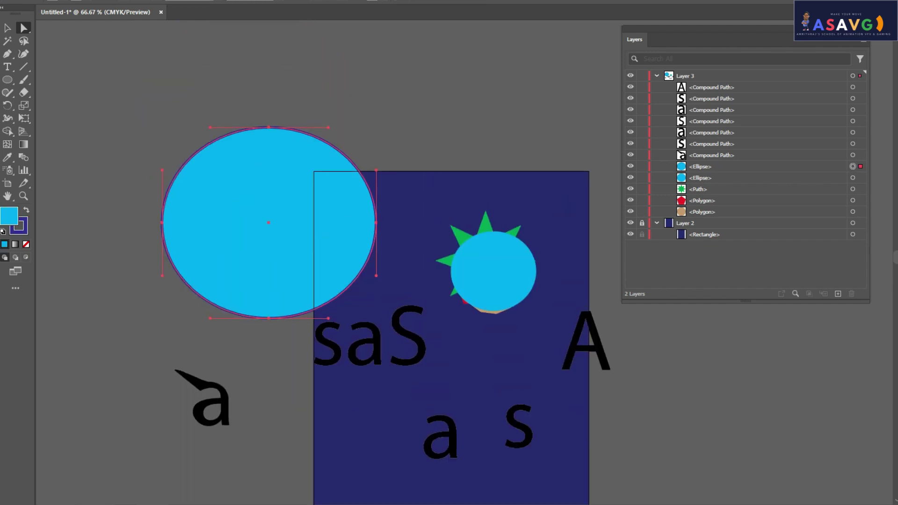
key(v)
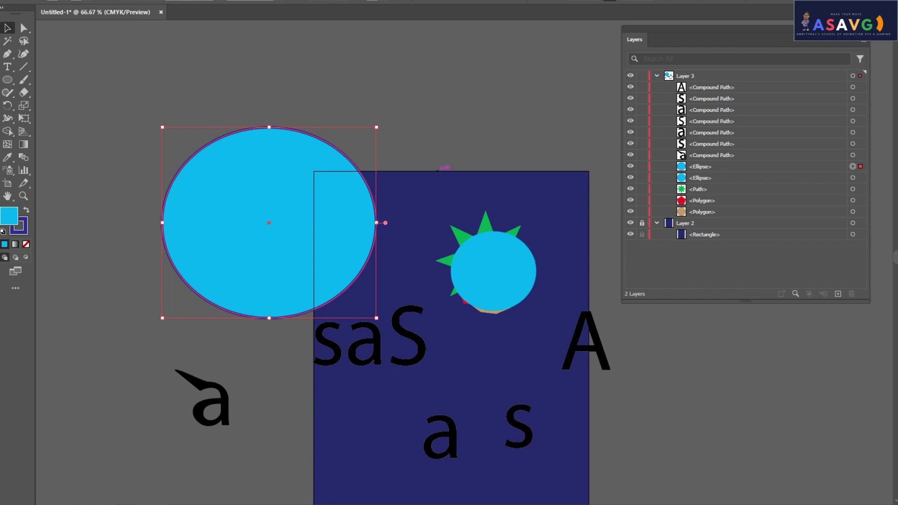
click(489, 222)
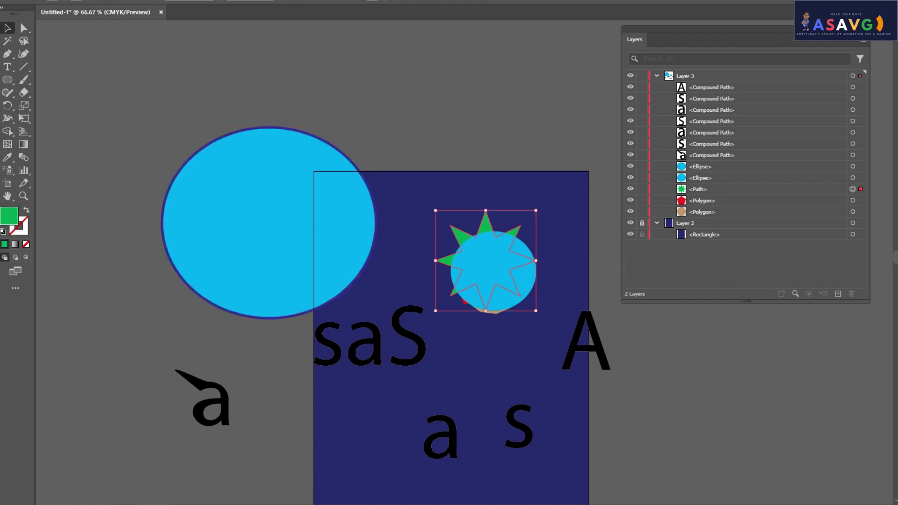
click(853, 166)
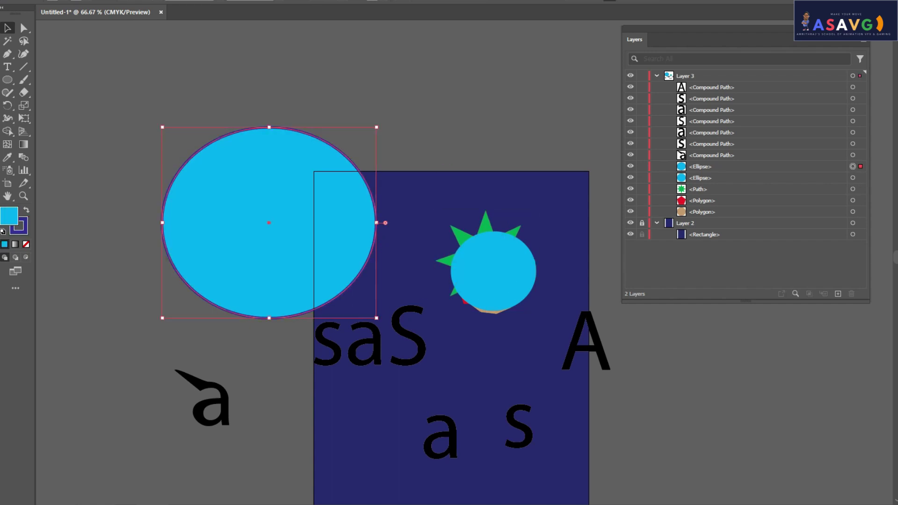
drag(267, 186, 241, 140)
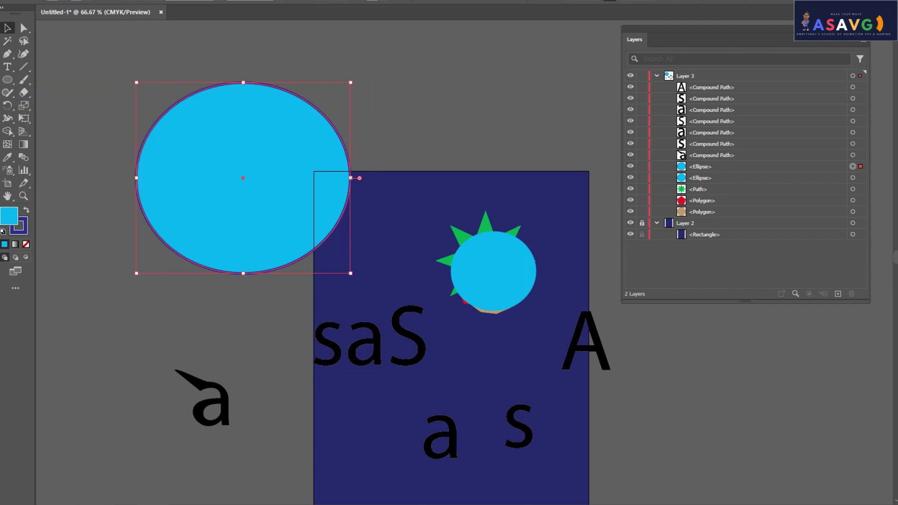
Step: Rotate the upper-left ellipse about 42° counter-clockwise, then select the capital S
drag(355, 78, 271, 76)
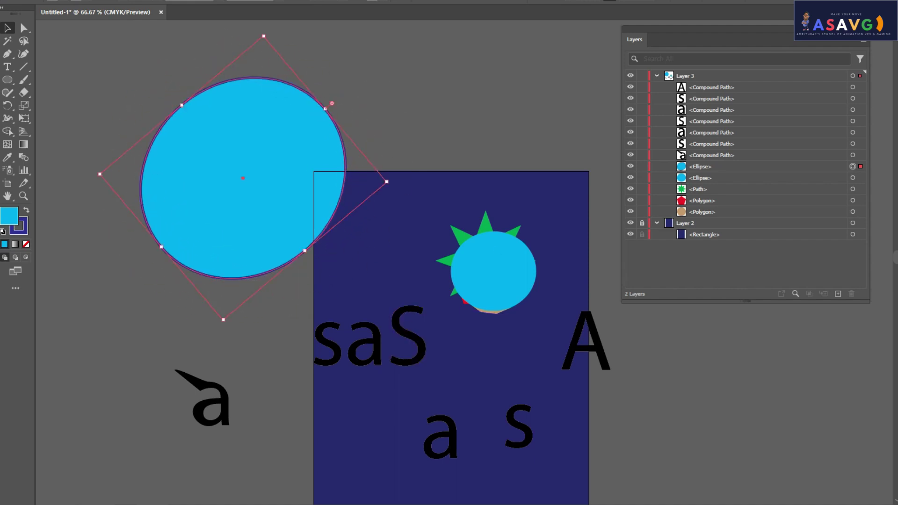
click(280, 304)
click(408, 335)
Step: Zoom in and rotate the capital S about 40°, undoing an oversized scale
drag(408, 335, 333, 249)
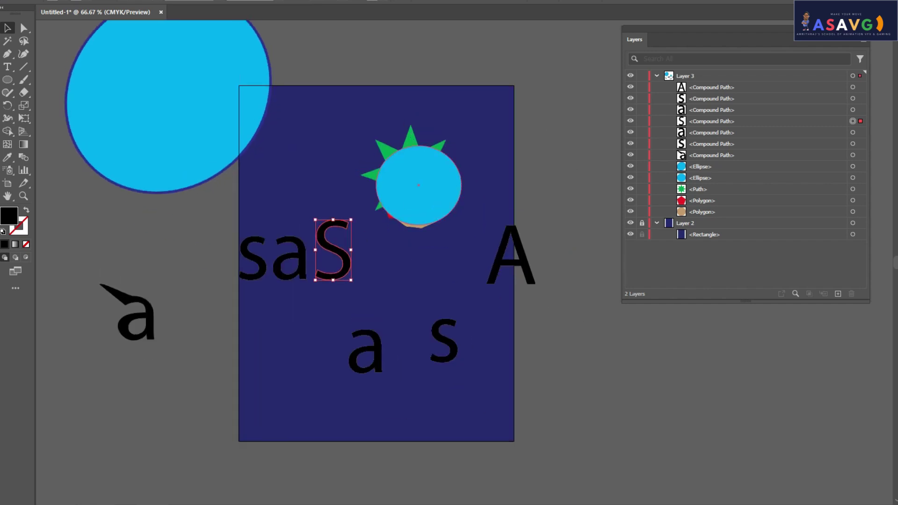
scroll(300, 238, up, 1)
key(ctrl+plus)
key(ctrl+plus)
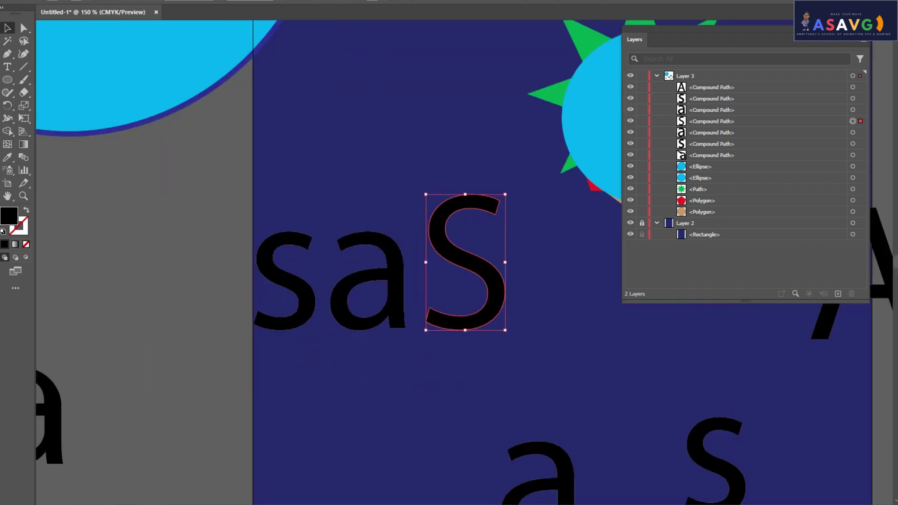
mouse_move(508, 333)
mouse_down()
mouse_move(483, 217)
mouse_move(510, 223)
mouse_up()
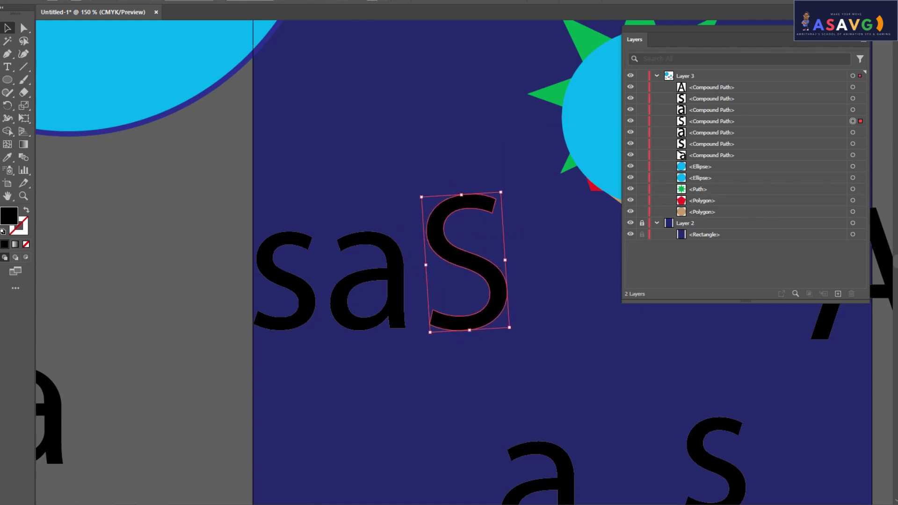
drag(509, 328, 514, 180)
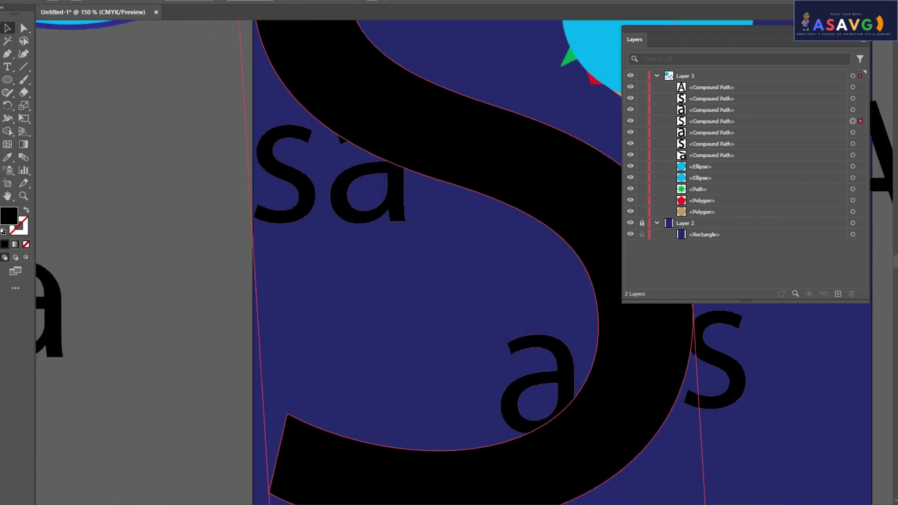
key(ctrl+z)
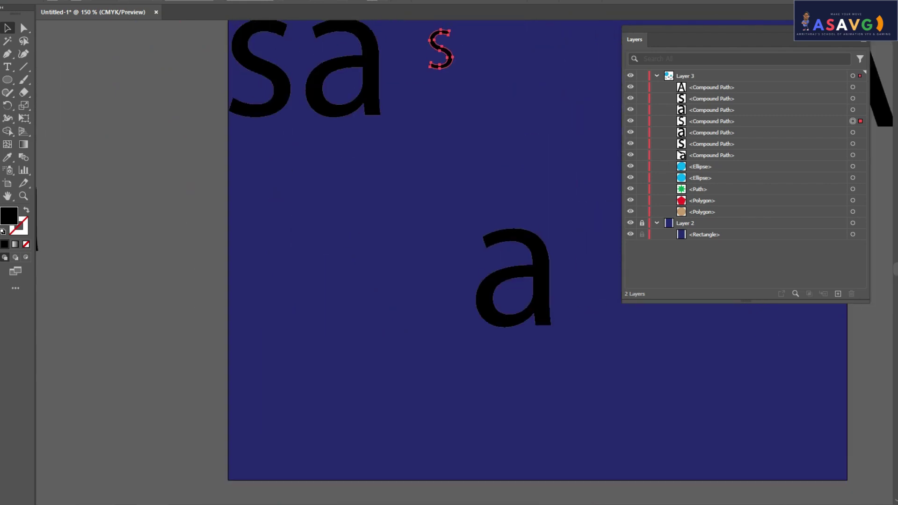
Step: Place a duplicate of the cyan ellipse over the 'sa' letters
drag(421, 234, 573, 188)
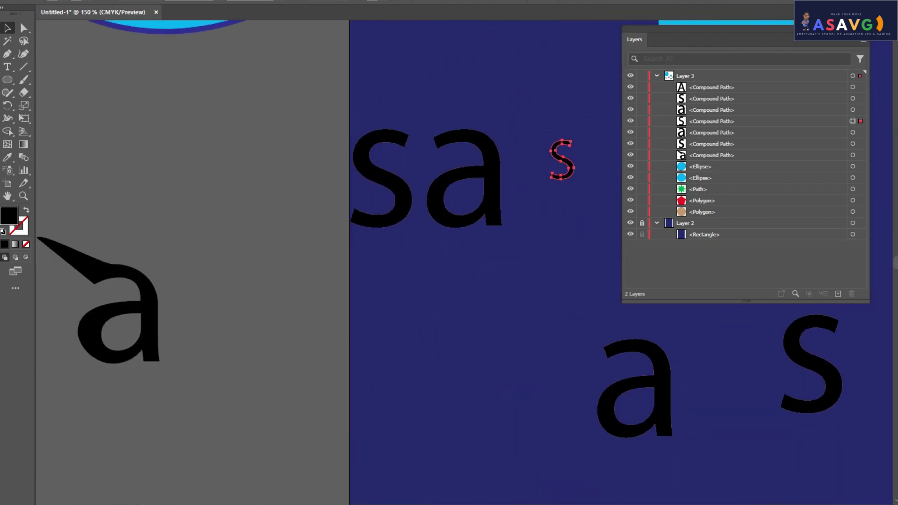
mouse_move(449, 252)
mouse_down()
mouse_move(182, 158)
mouse_move(173, 272)
mouse_up()
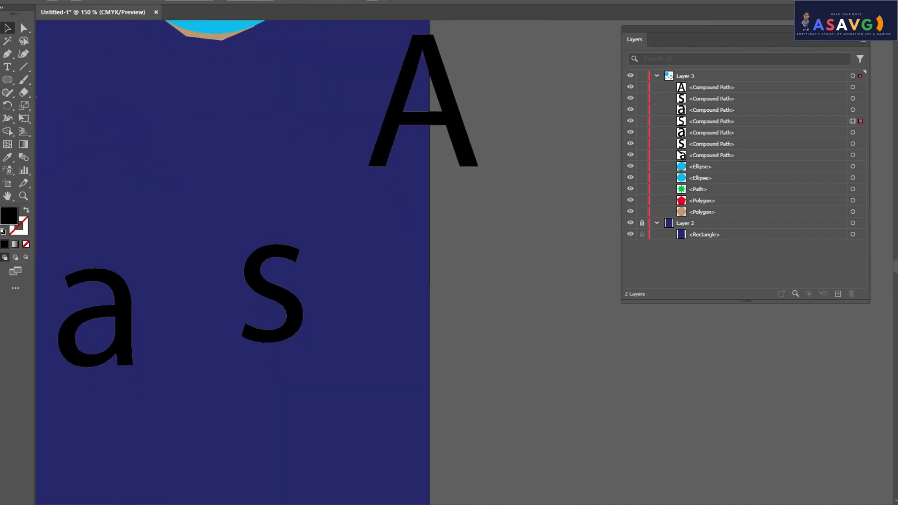
drag(28, 234, 875, 329)
drag(702, 253, 230, 290)
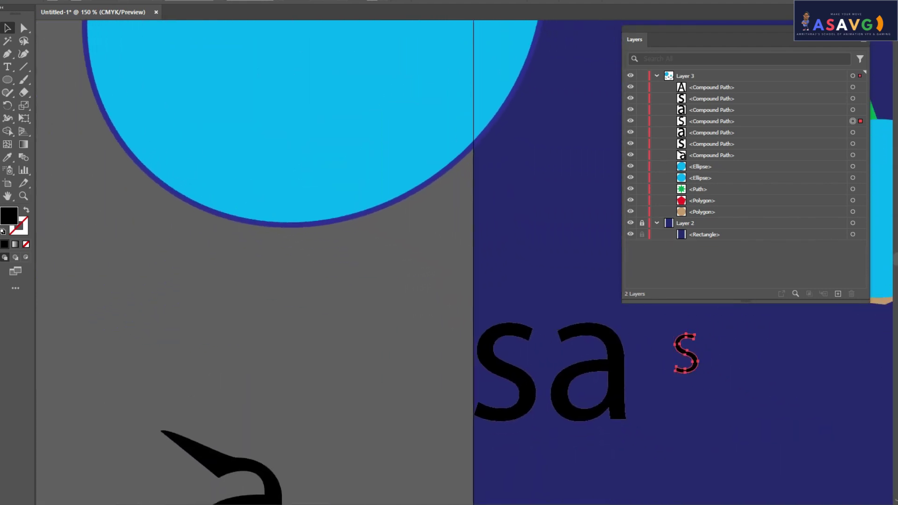
scroll(312, 187, up, 3)
drag(430, 221, 751, 449)
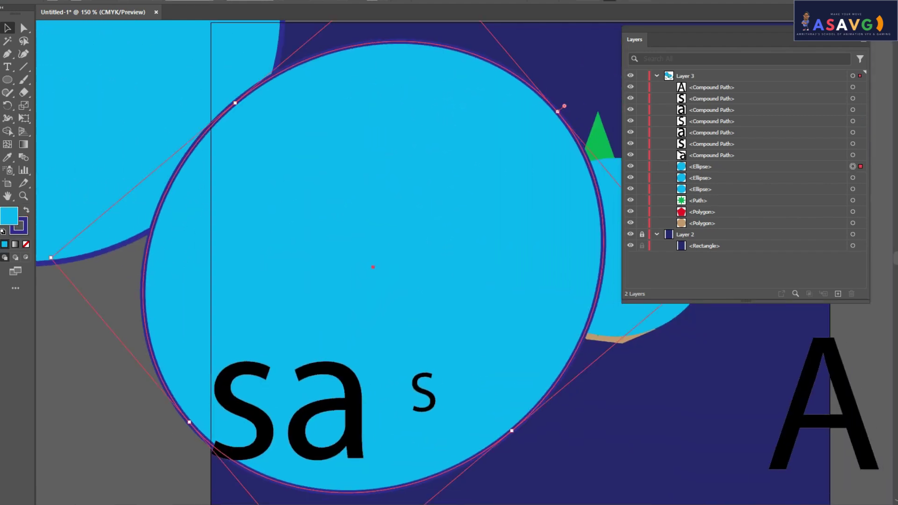
Step: Cut the upper-left ellipse and paste it back in front
key(ctrl+minus)
key(ctrl+minus)
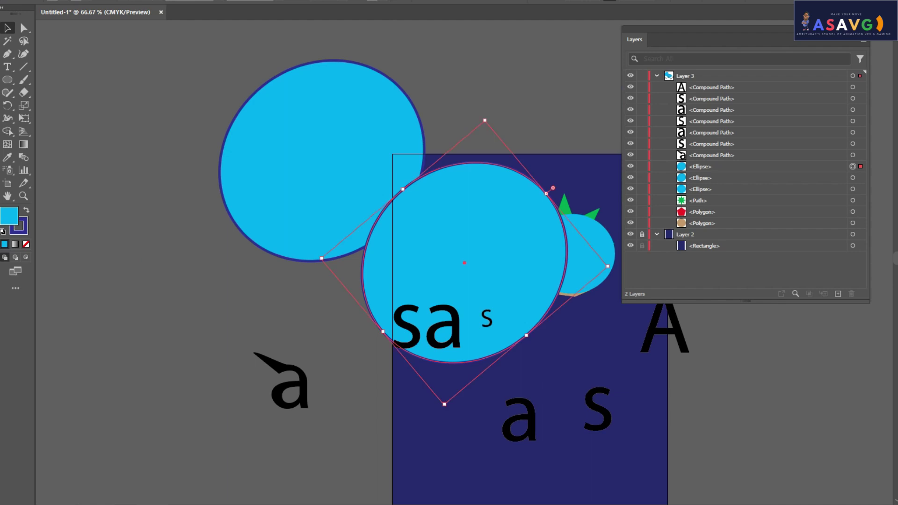
key(ctrl+alt+bracketleft)
key(alt+e)
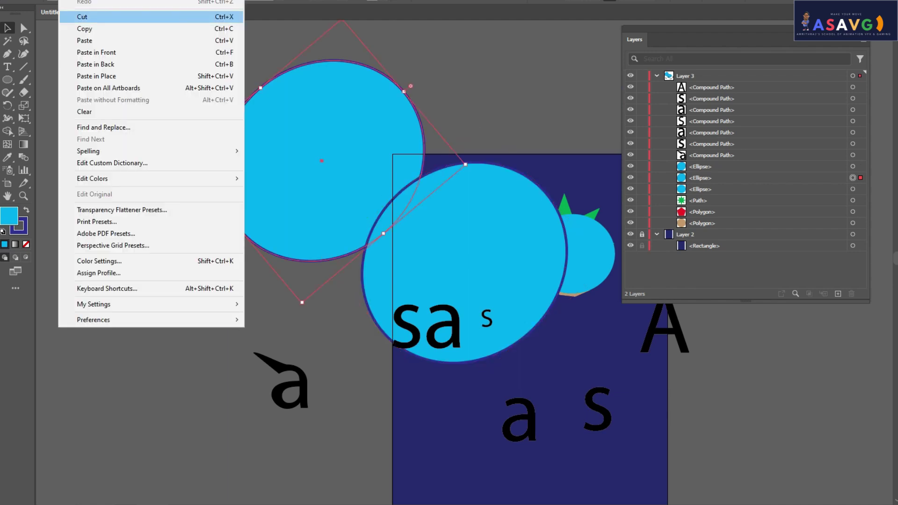
key(Down)
key(Down)
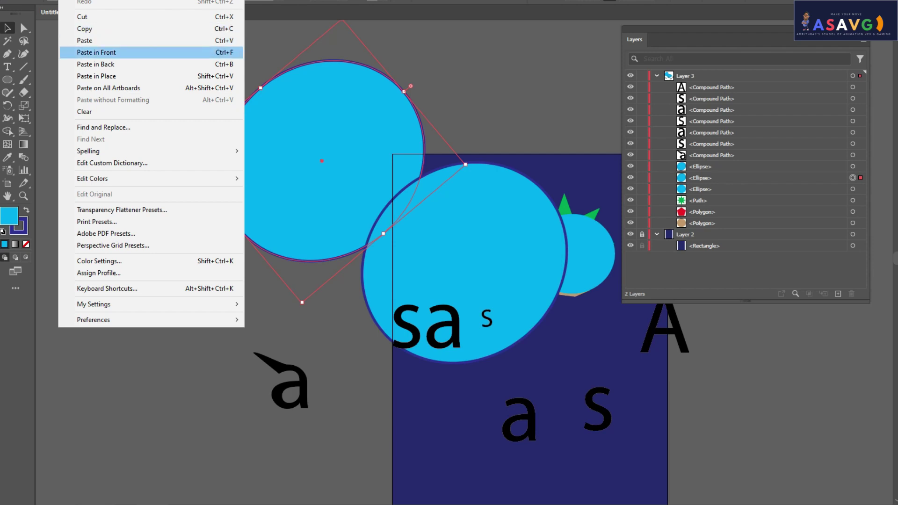
click(82, 17)
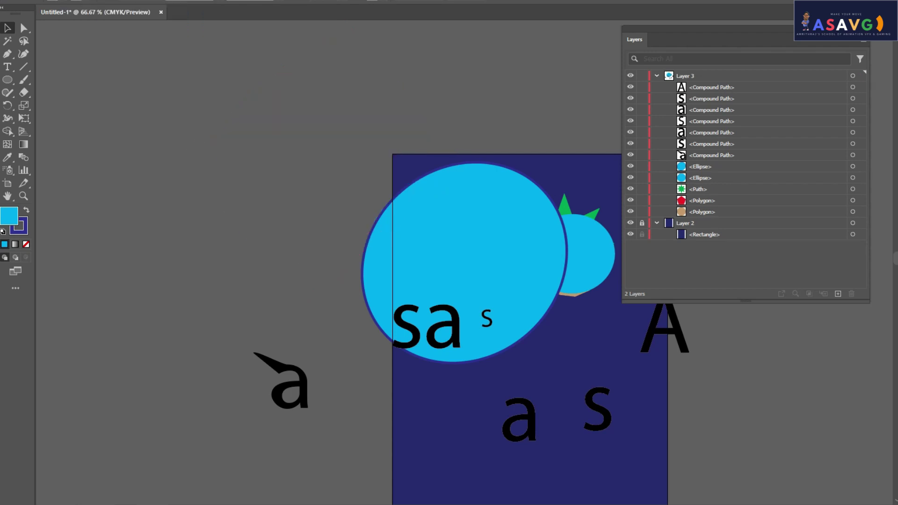
key(ctrl+f)
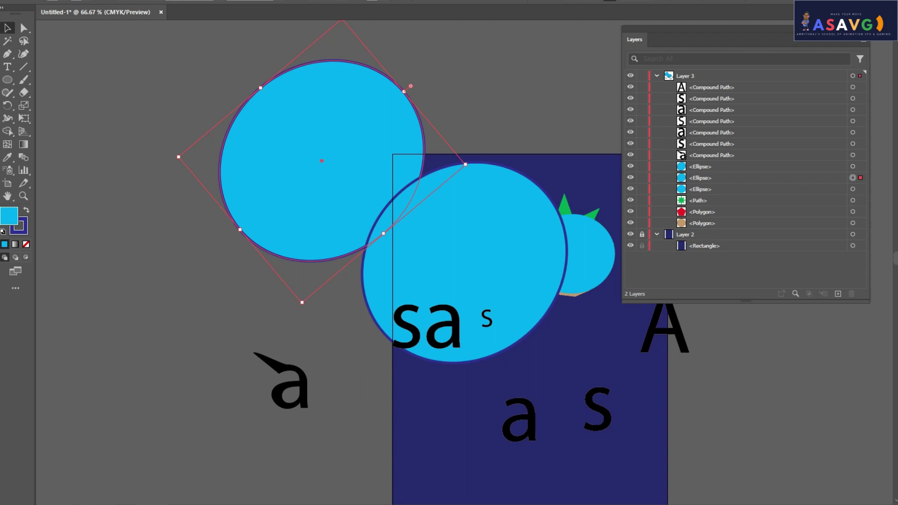
Step: Undo three times to remove the ellipse copy and restore the full-size S
key(ctrl+z)
key(ctrl+z)
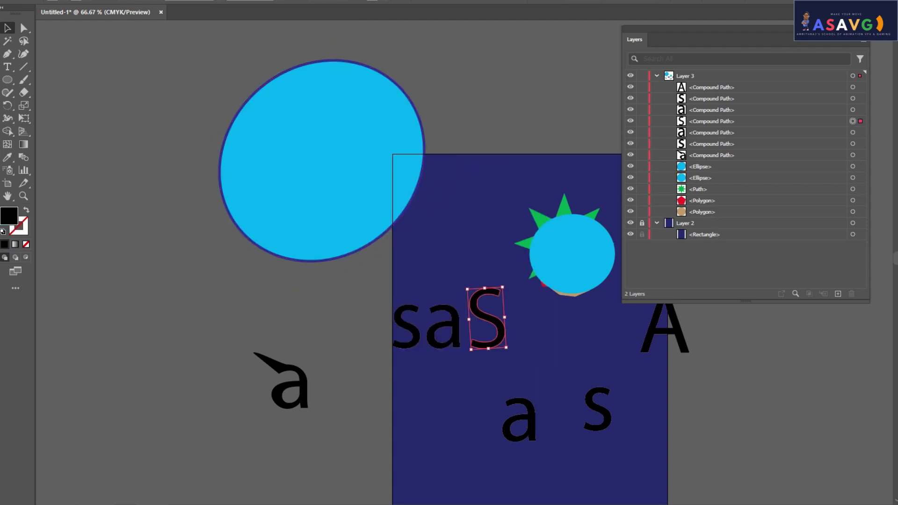
key(ctrl+z)
key(ctrl+z)
key(ctrl+z)
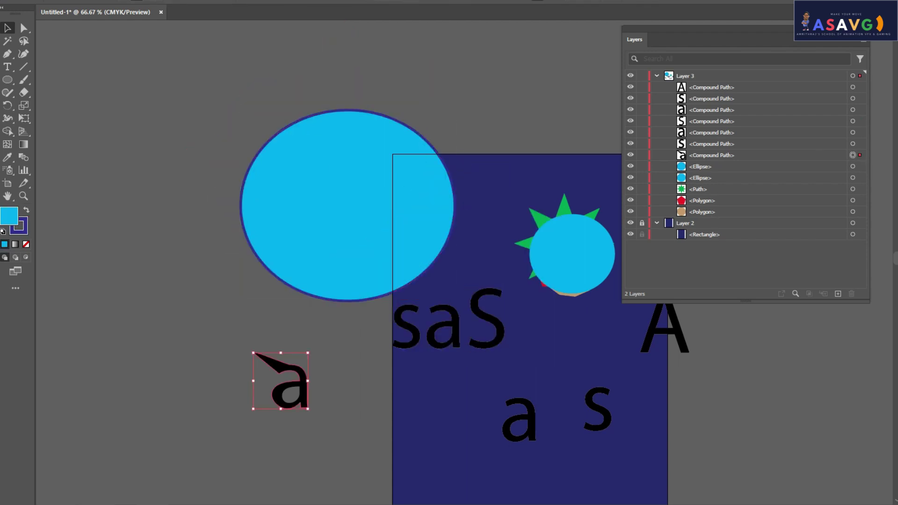
key(ctrl+z)
key(ctrl+z)
key(ctrl+z)
key(ctrl+z)
key(ctrl+z)
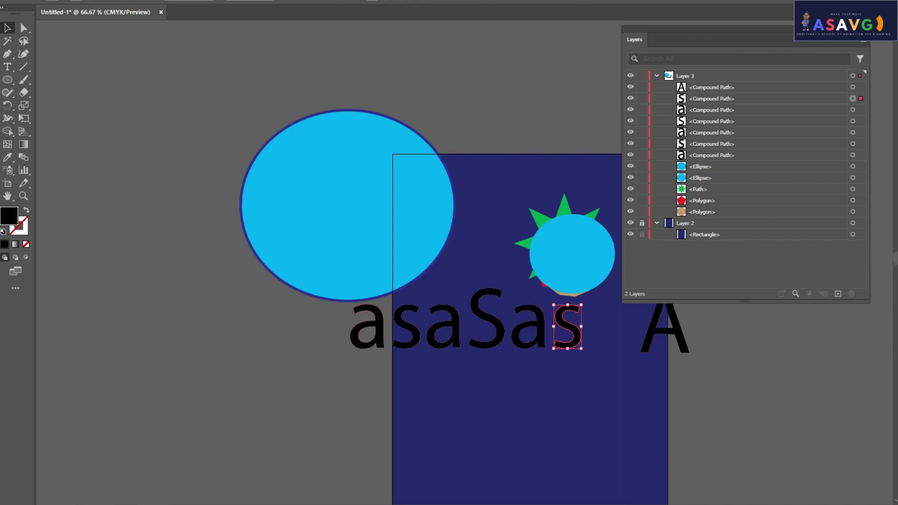
Step: Undo three times, regrouping the letters and reverting the outlines to live 'asaSasA' text
key(ctrl+z)
key(ctrl+z)
key(ctrl+z)
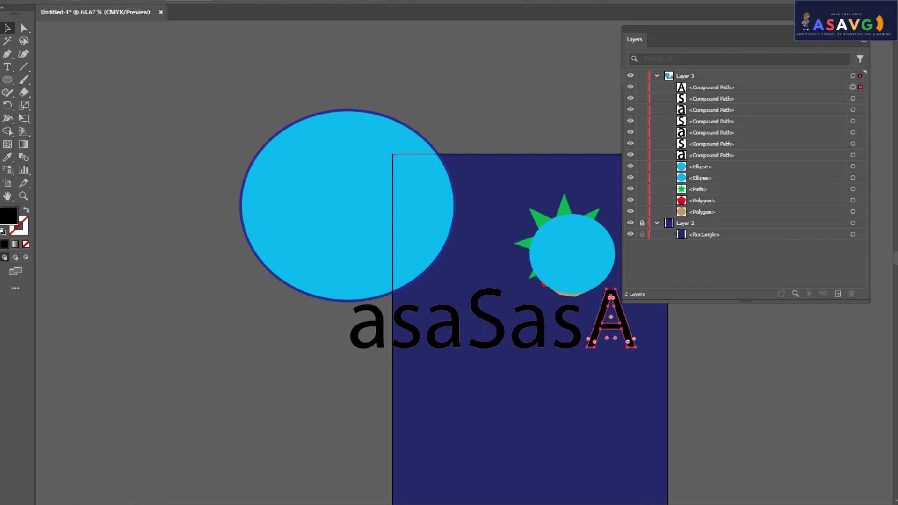
key(ctrl+z)
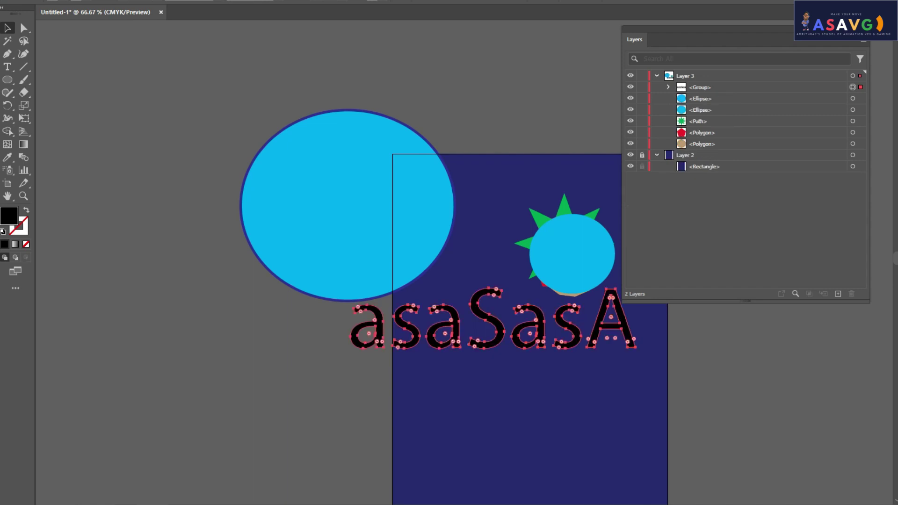
key(ctrl+z)
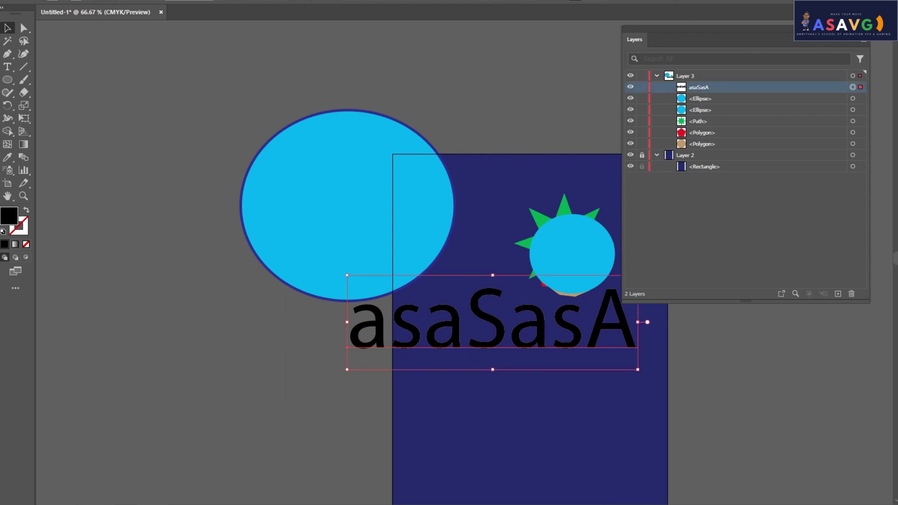
Step: Move the asaSasA text up above the artboard and convert it to outlines
drag(502, 306, 440, 54)
right_click(423, 57)
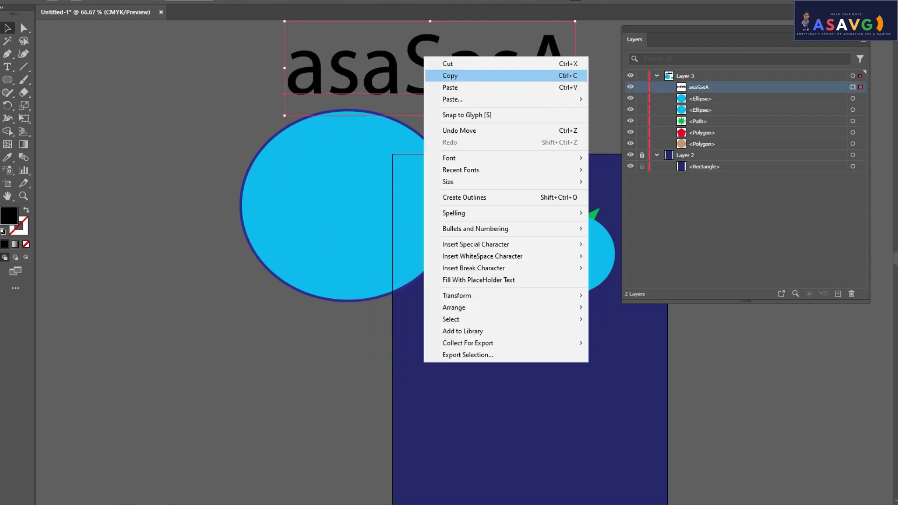
key(Escape)
key(shift+ctrl+o)
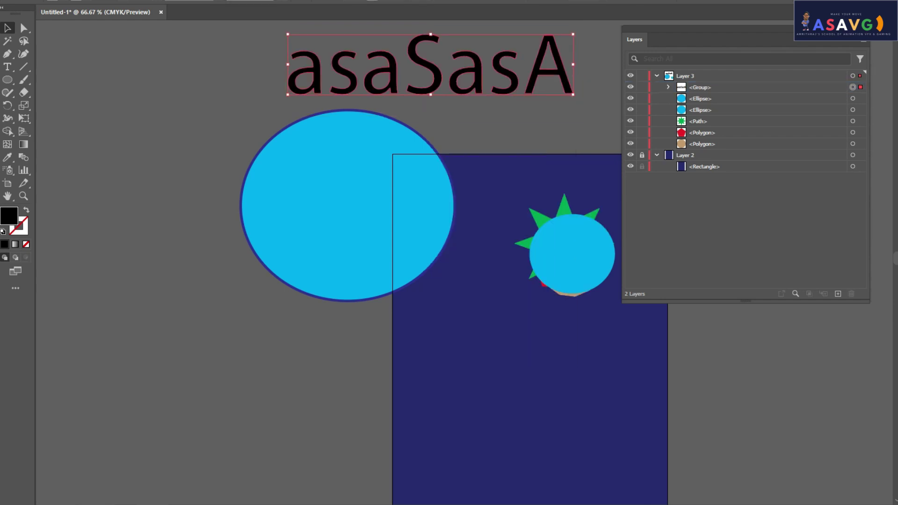
Step: Nudge the outlined letters slightly left and down, then ungroup them
click(669, 87)
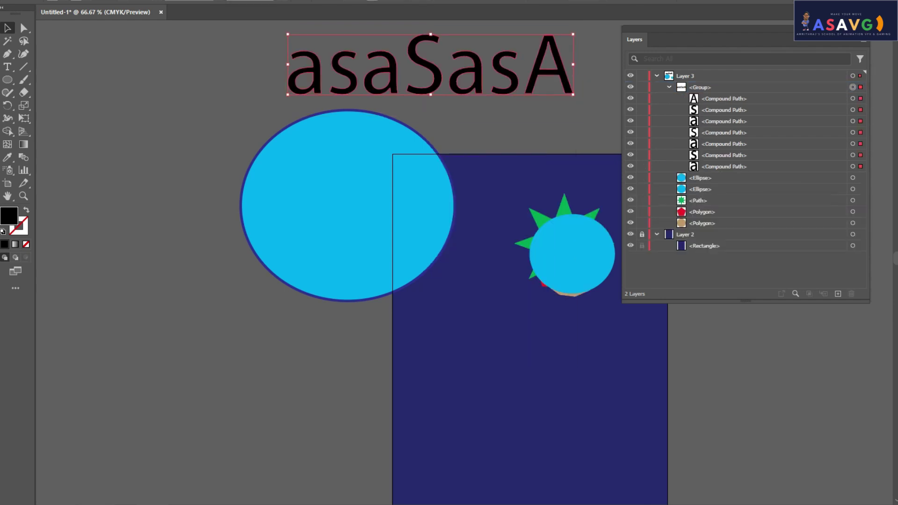
click(724, 98)
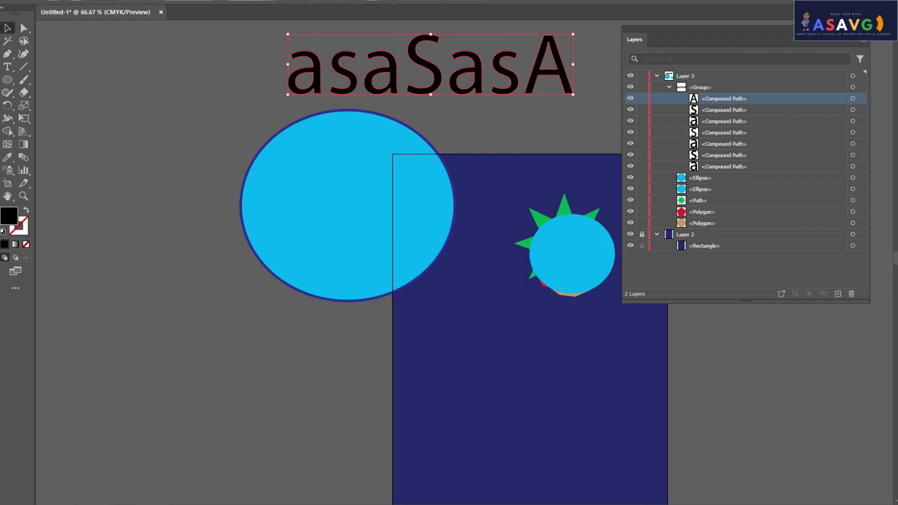
drag(573, 64, 564, 72)
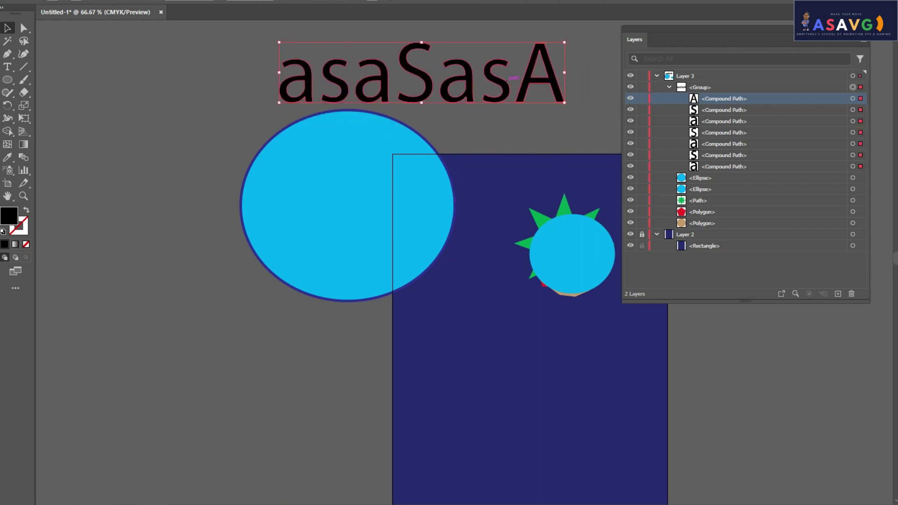
right_click(504, 91)
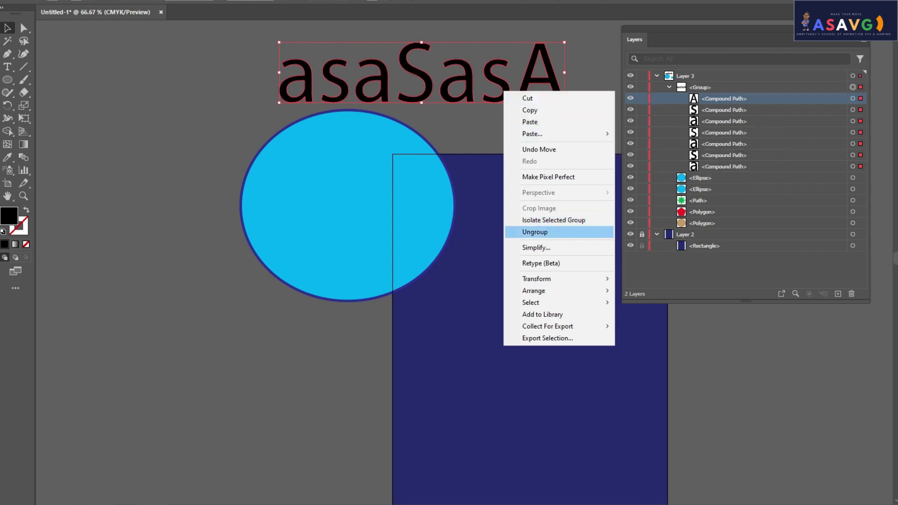
click(534, 232)
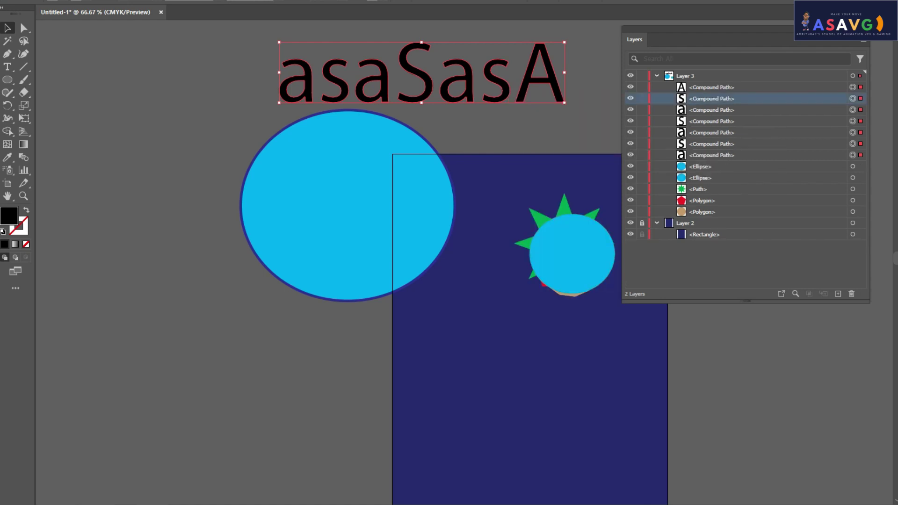
Step: Try moving the A away, undo it, and regroup the seven letters
click(507, 96)
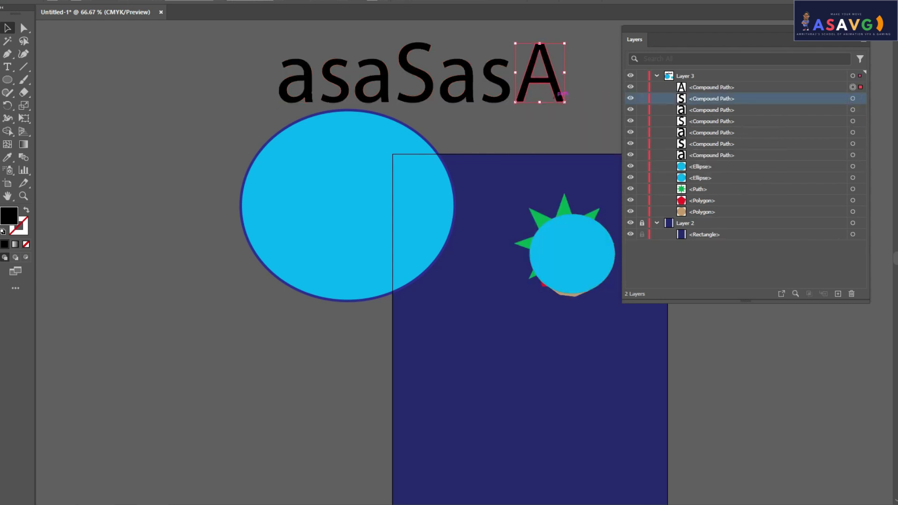
drag(539, 51, 581, 82)
key(ctrl+z)
key(ctrl+g)
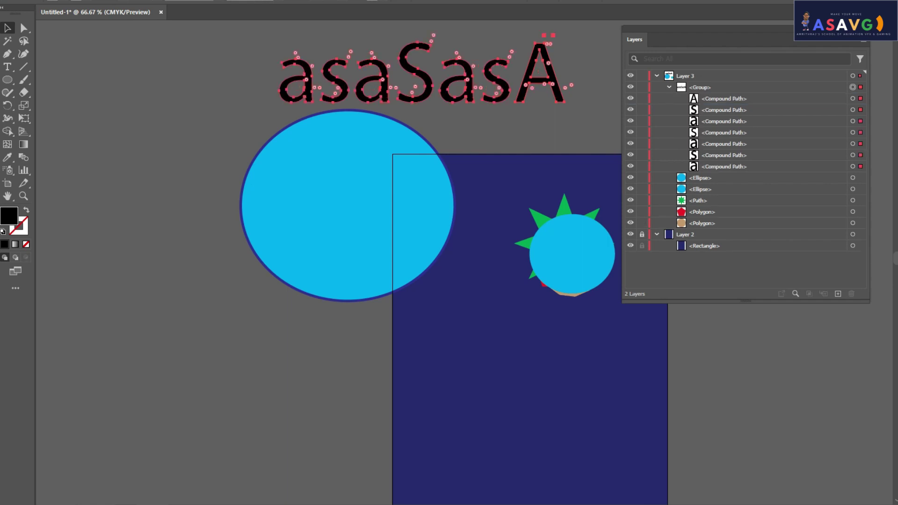
Step: Restore live text, then re-outline asaSasA and expand its group in Layers
key(ctrl+z)
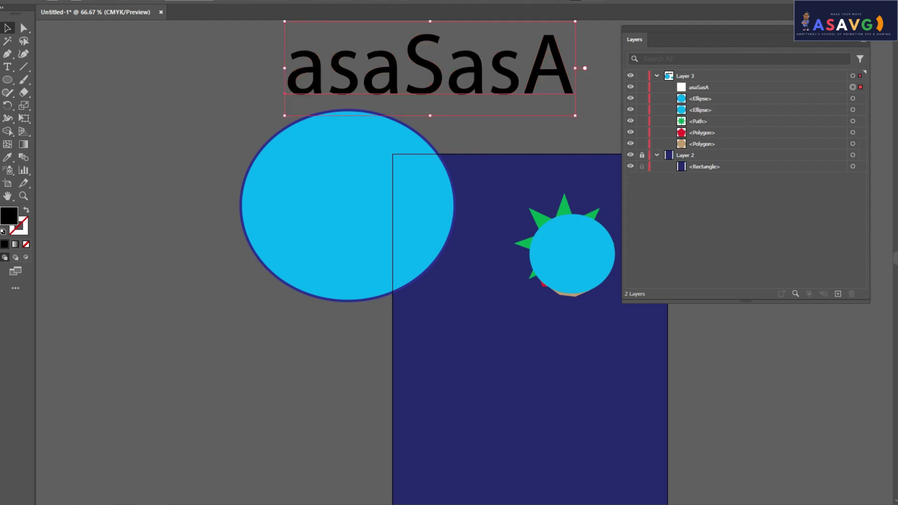
right_click(474, 88)
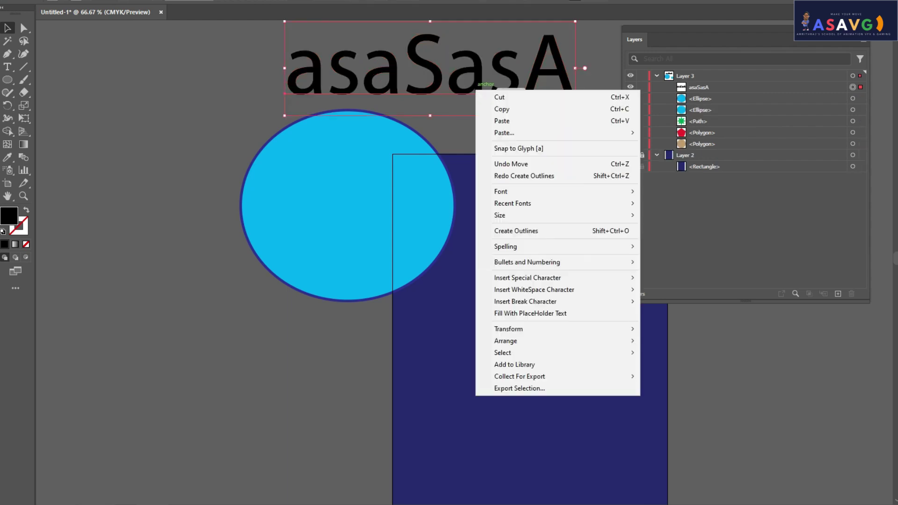
click(514, 230)
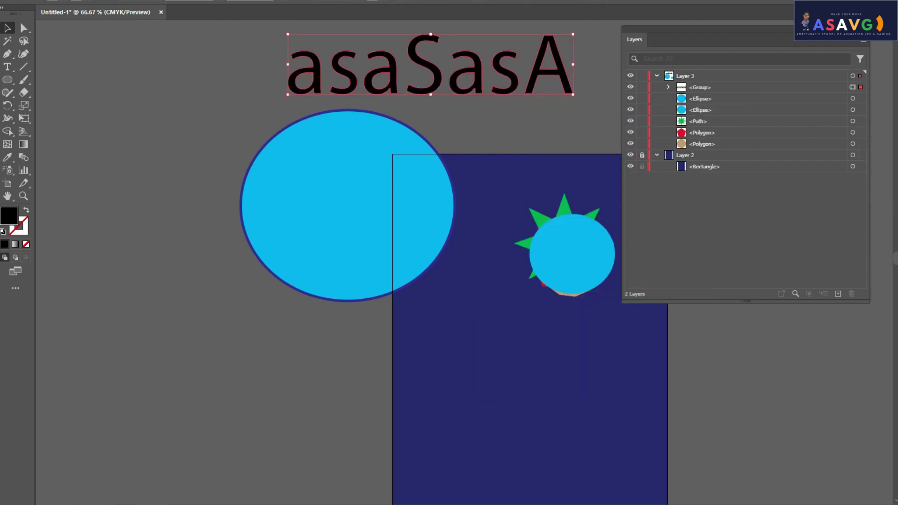
click(668, 87)
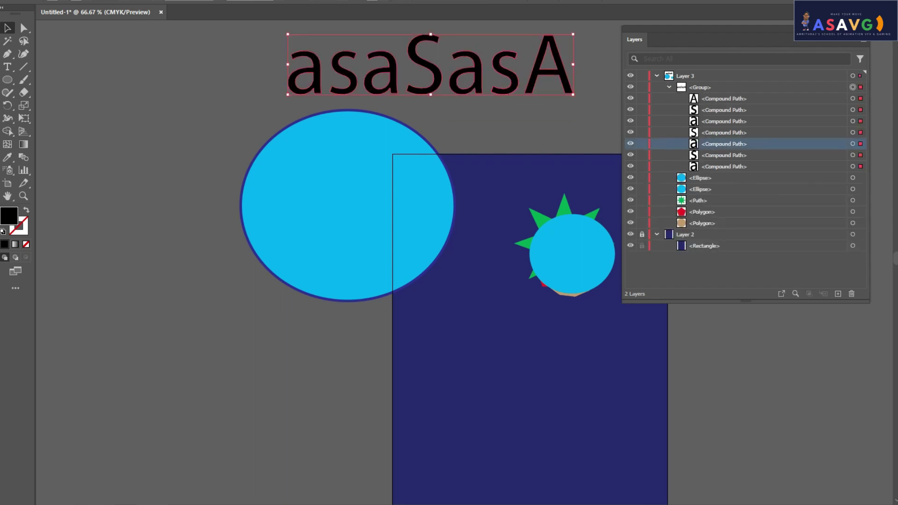
Step: Nudge the outlined word slightly down and left, then ungroup it into seven letters
mouse_move(531, 78)
mouse_down()
mouse_move(522, 116)
mouse_move(570, 94)
mouse_move(564, 80)
mouse_up()
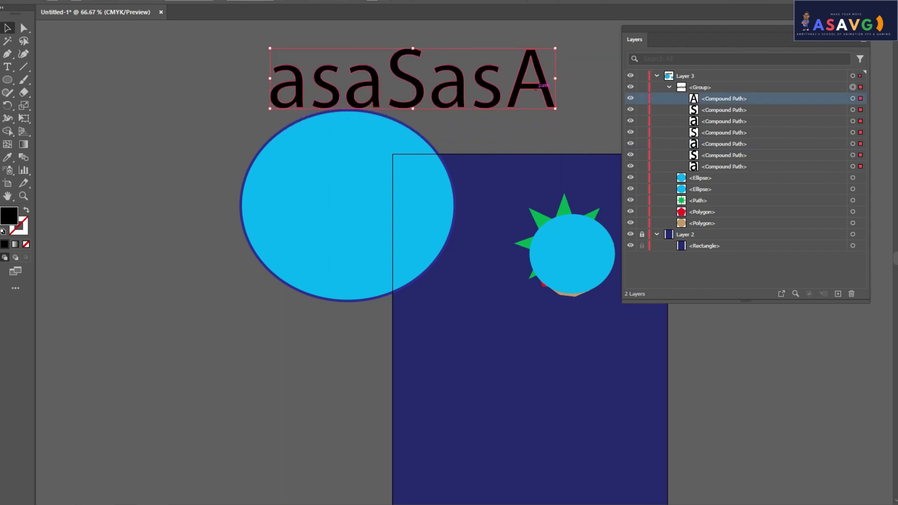
right_click(531, 87)
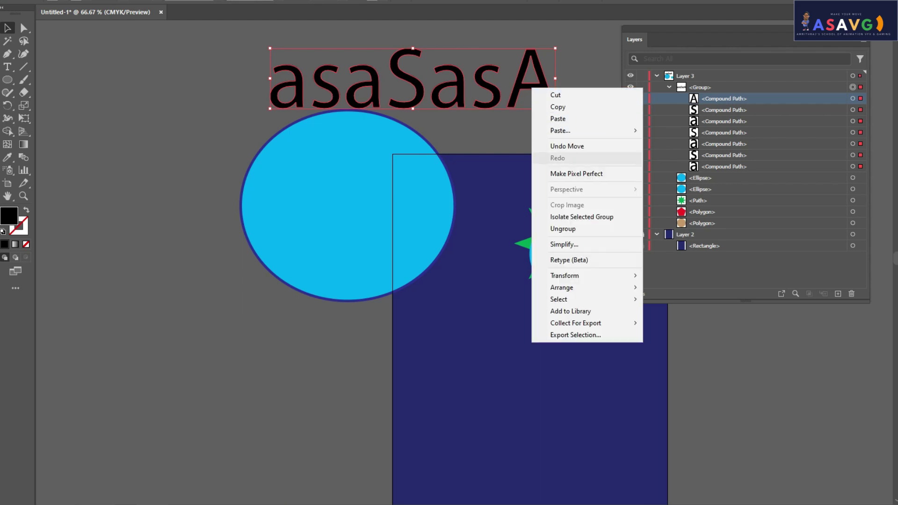
click(563, 229)
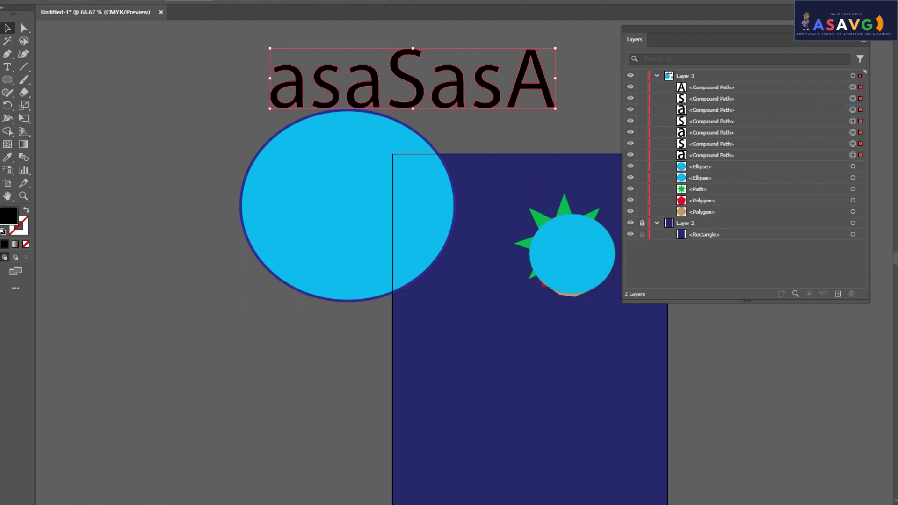
Step: Scatter the right-hand letters: A up-right, last s below, last a onto A, S rightward
click(496, 131)
mouse_move(533, 89)
mouse_down()
mouse_move(573, 89)
mouse_move(578, 68)
mouse_up()
drag(491, 89, 549, 120)
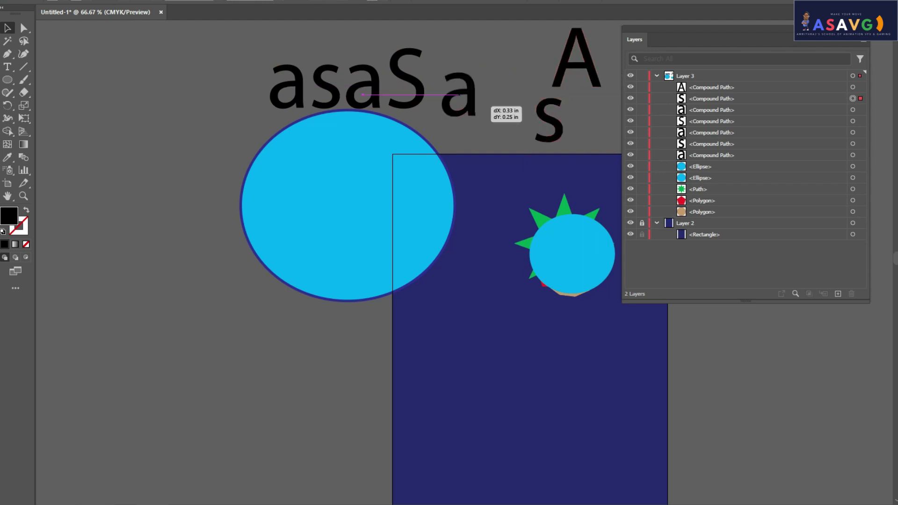
drag(452, 94, 549, 57)
drag(406, 80, 456, 102)
Step: Move the third a onto the S and the first s up, and set the first a apart on the left
click(363, 89)
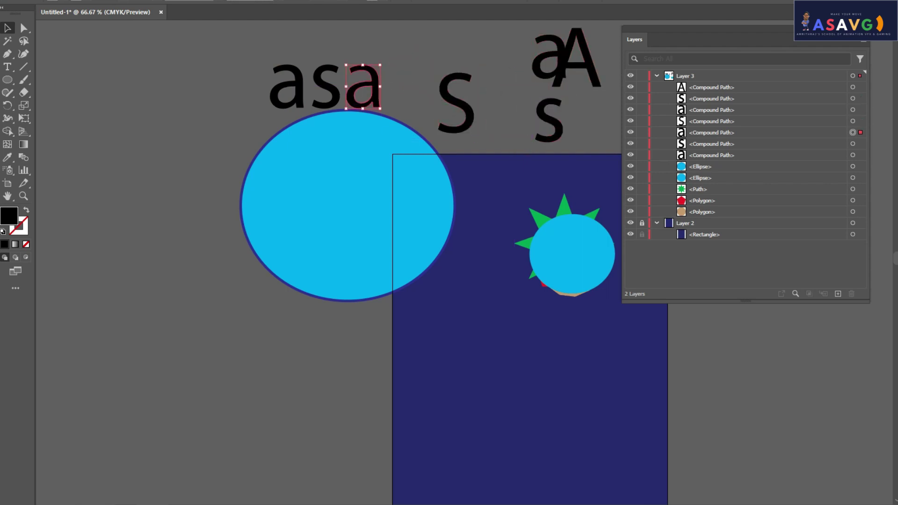
drag(363, 89, 447, 75)
drag(325, 89, 367, 67)
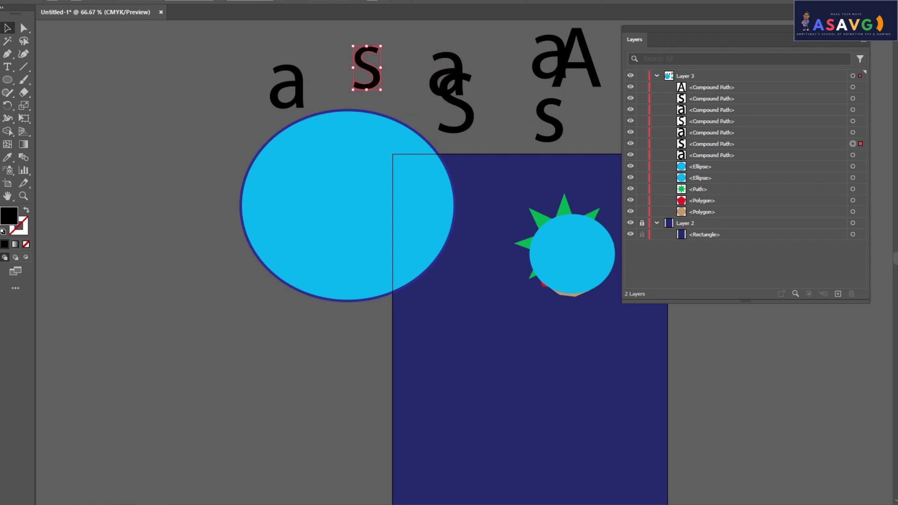
drag(286, 87, 208, 88)
drag(327, 234, 466, 252)
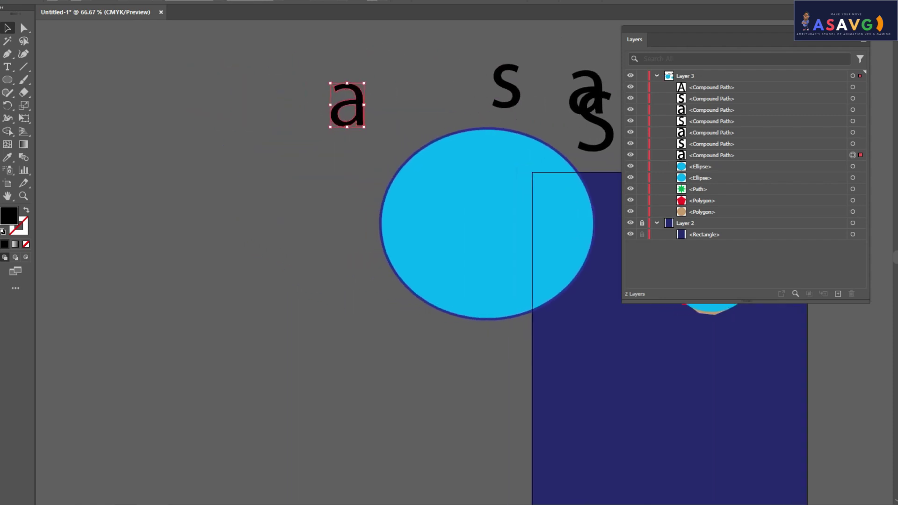
click(23, 28)
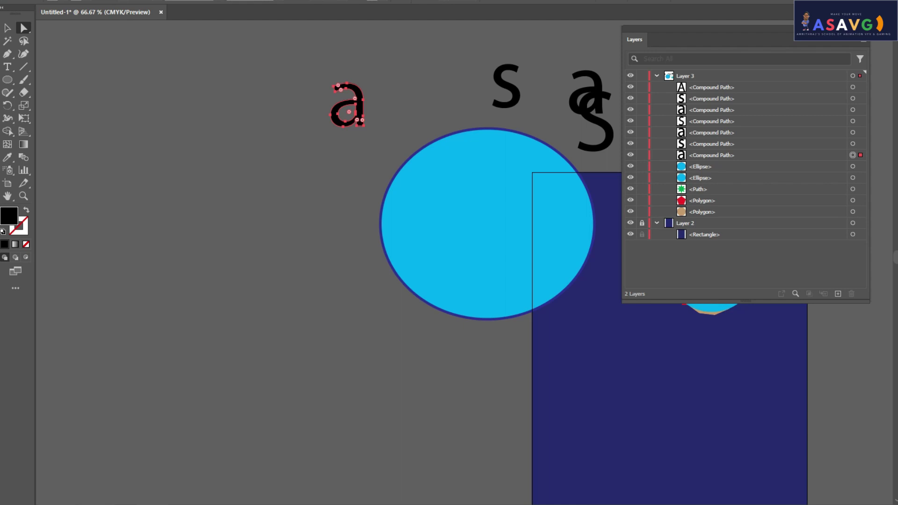
mouse_move(355, 98)
mouse_down()
mouse_move(321, 110)
mouse_move(208, 117)
mouse_move(257, 125)
mouse_up()
scroll(257, 131, up, 1)
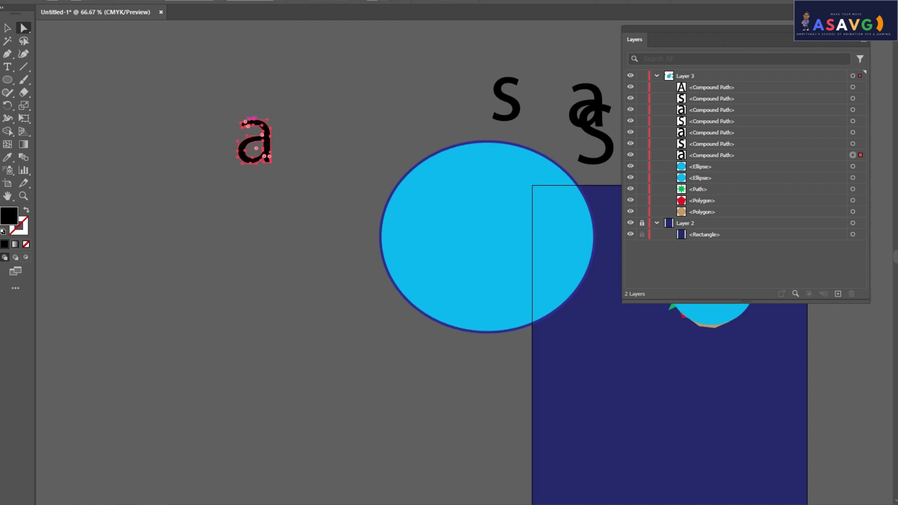
Step: Pull the lone a's top-left anchor out into a long spike and reshape the curve beneath
key(ctrl+equal)
key(ctrl+equal)
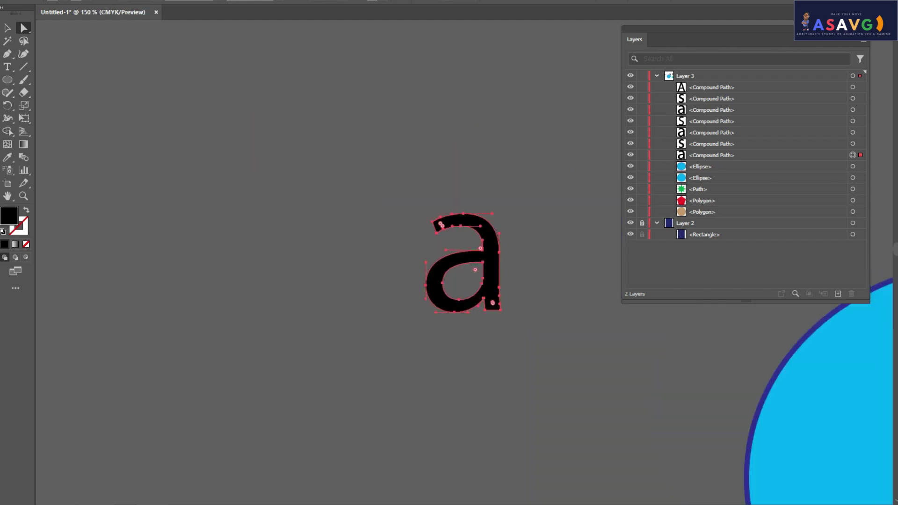
click(432, 222)
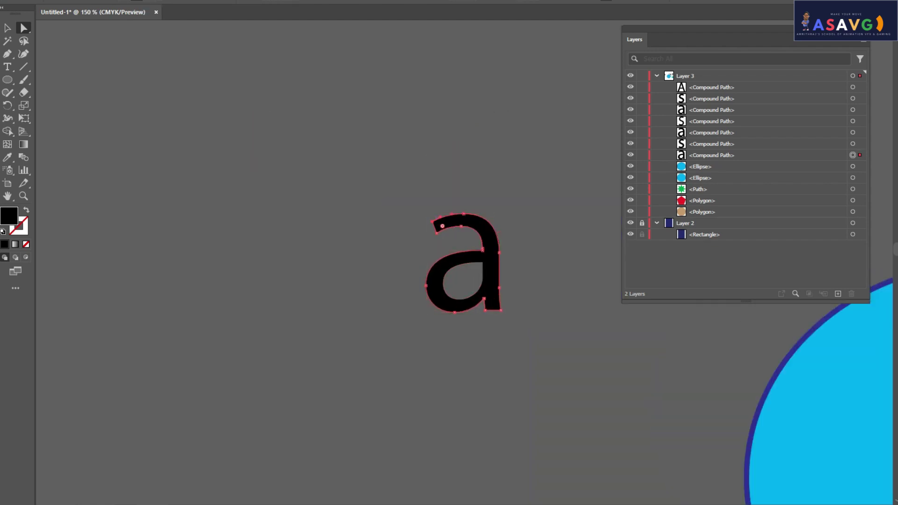
drag(442, 226, 386, 212)
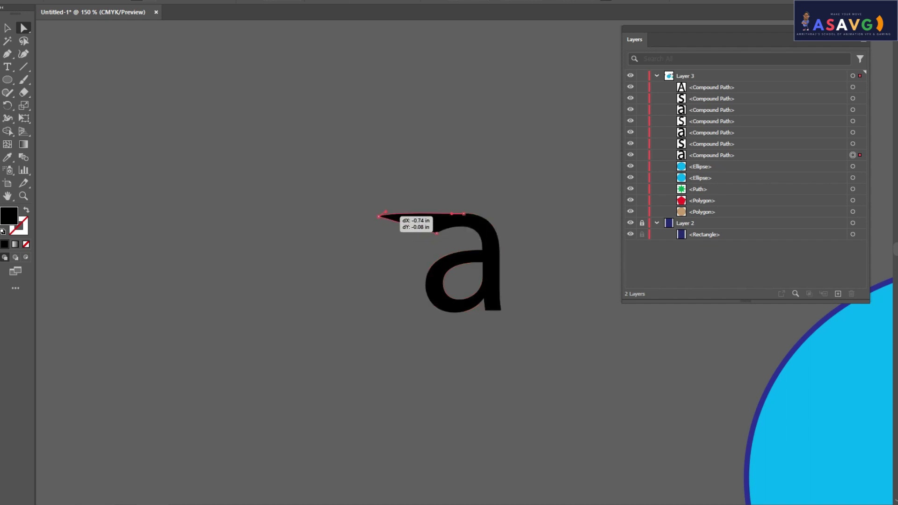
drag(450, 215, 435, 223)
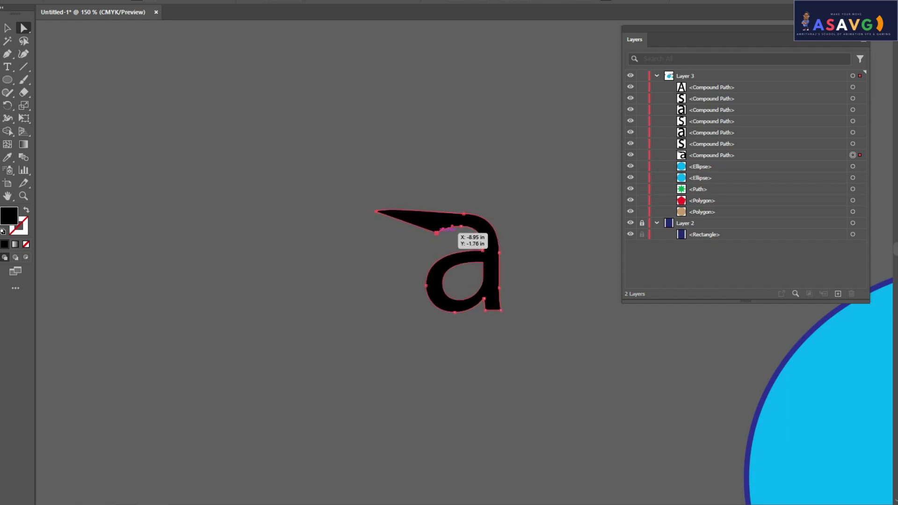
Step: Zoom in closer and round off the corner at the base of the a's stem
key(ctrl+equal)
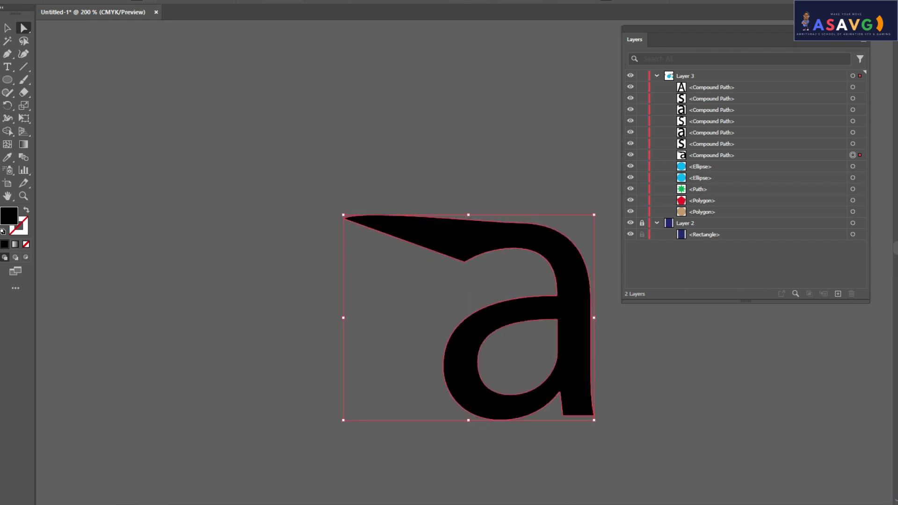
key(ctrl+equal)
key(ctrl+equal)
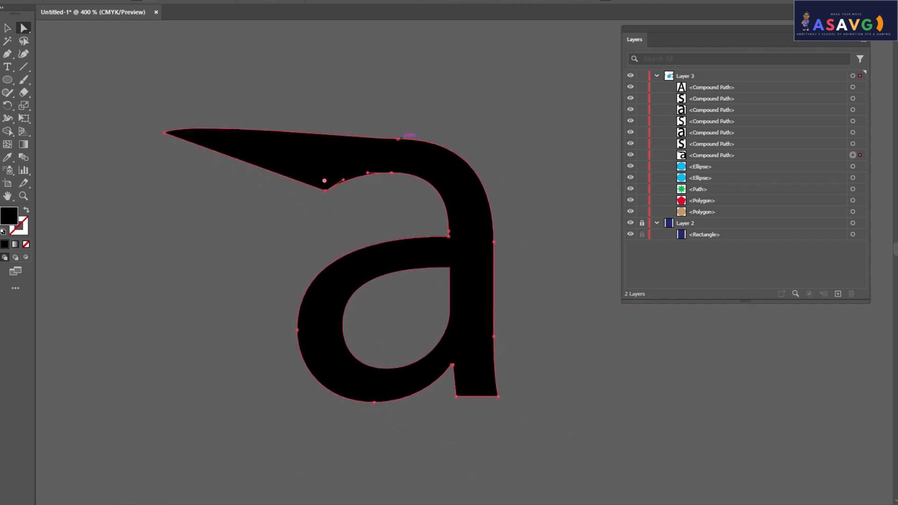
click(397, 138)
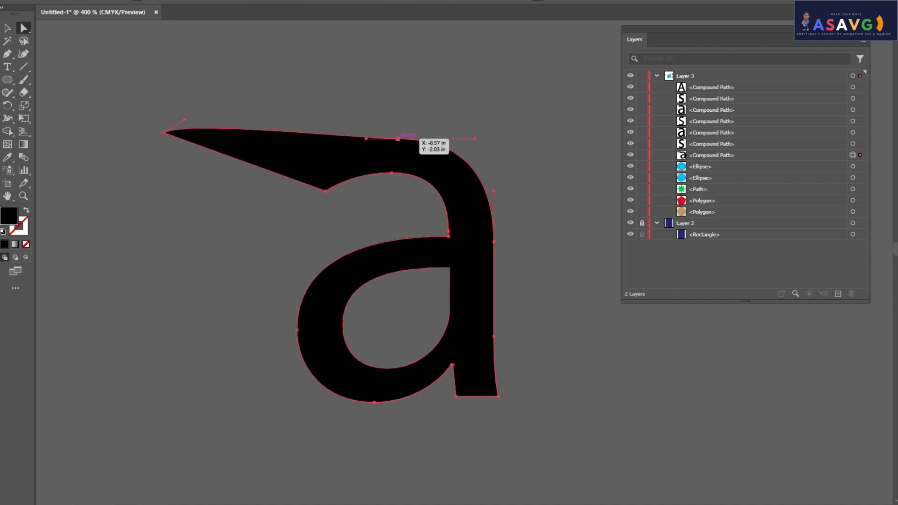
click(391, 172)
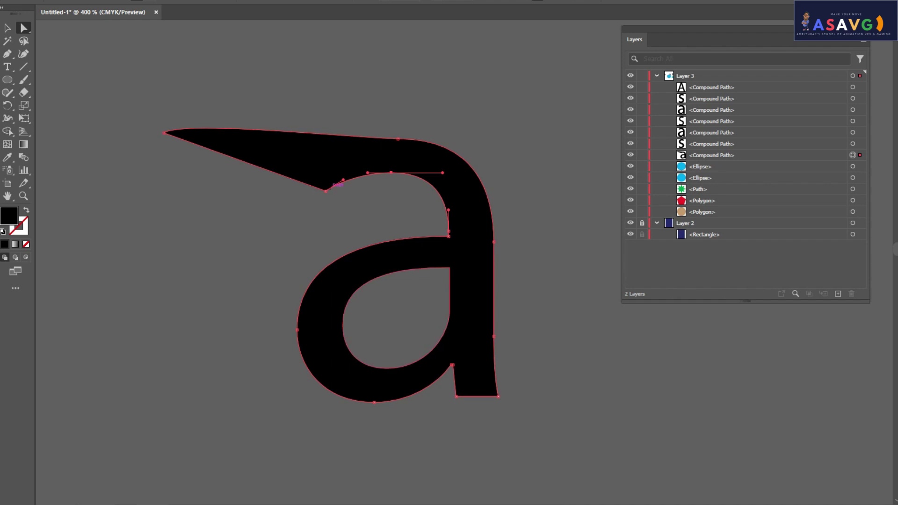
click(326, 191)
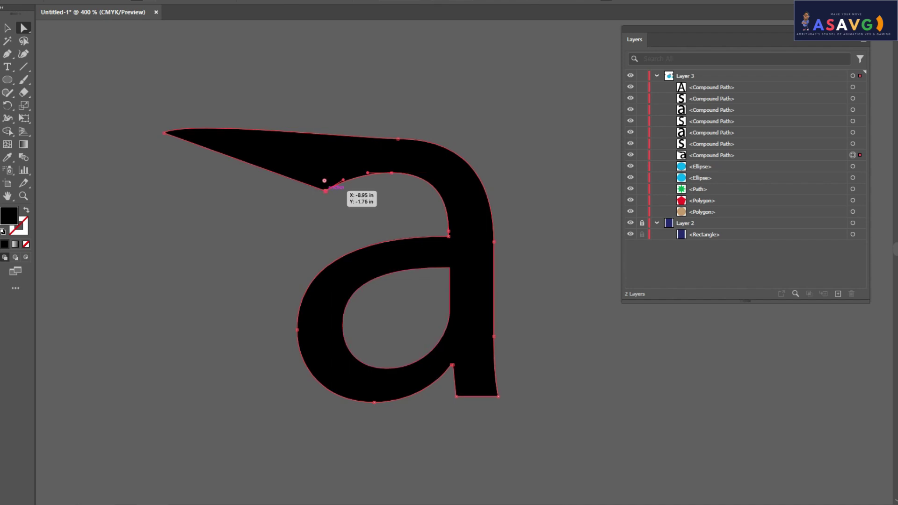
click(448, 236)
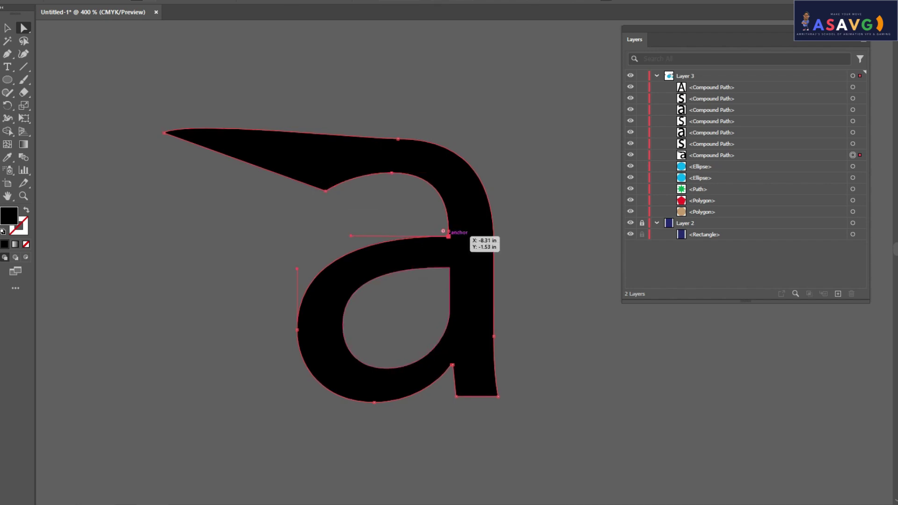
click(449, 268)
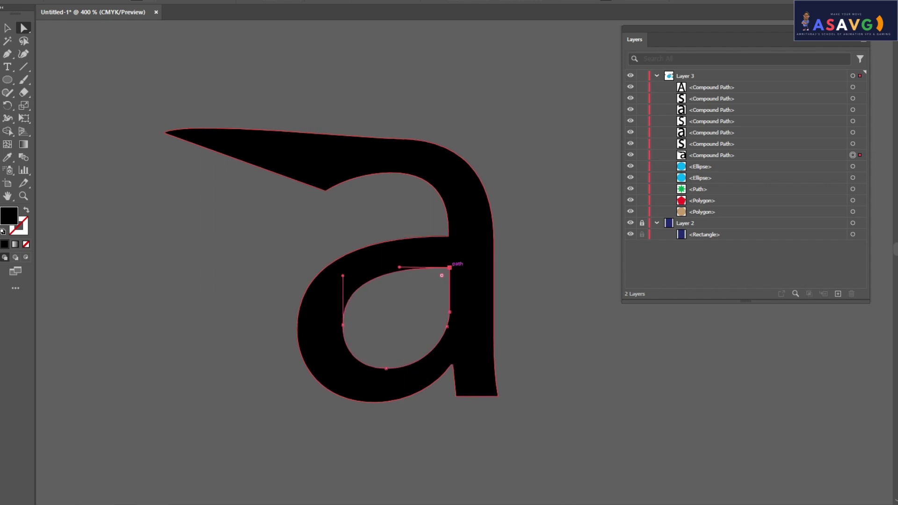
click(489, 388)
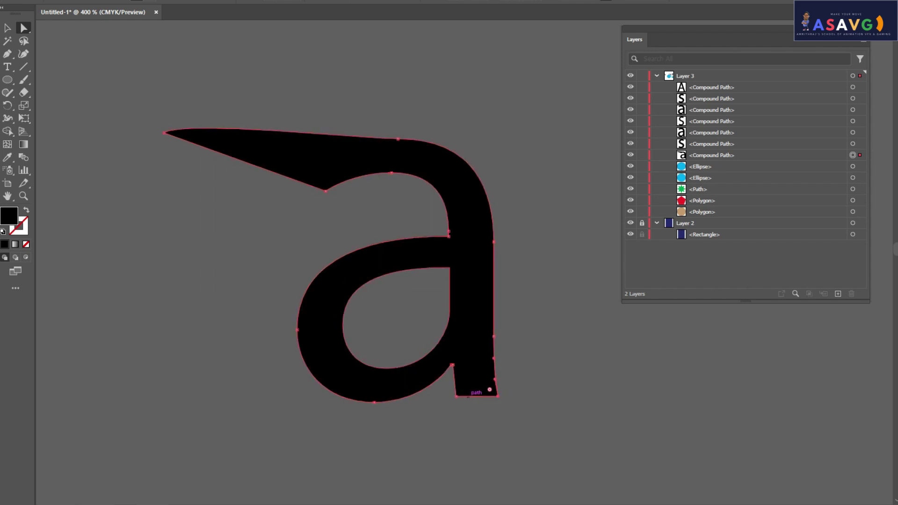
click(498, 397)
drag(463, 388, 482, 283)
Step: Round the sharp left tip into a curl and deselect to view the reshaped a
click(166, 132)
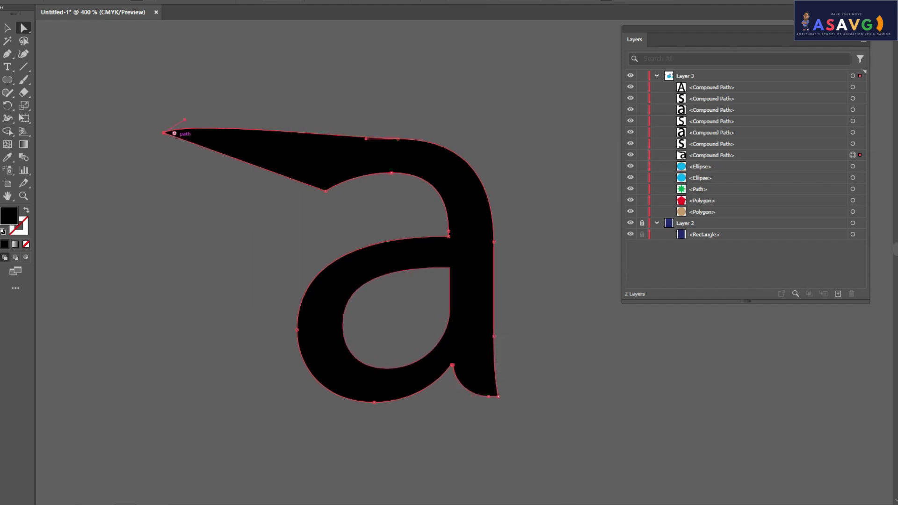
drag(175, 133, 335, 164)
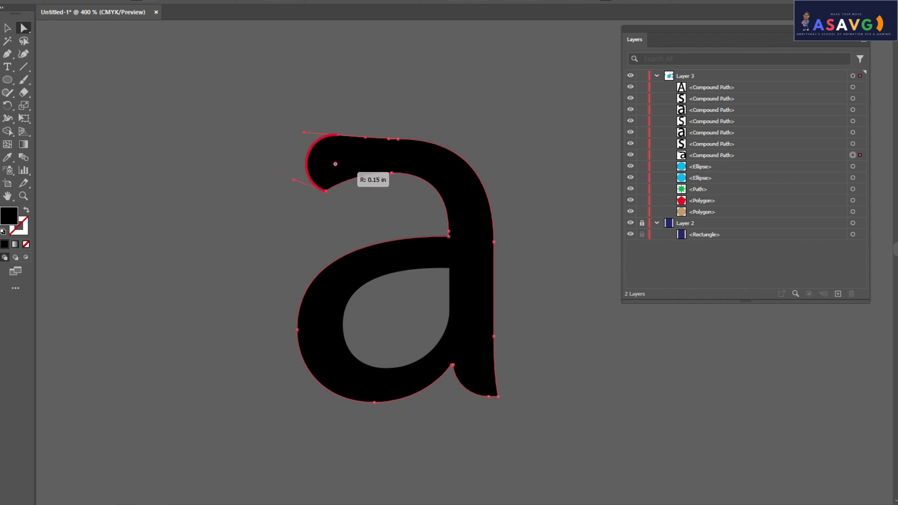
key(ctrl+shift+a)
scroll(397, 267, down, 1)
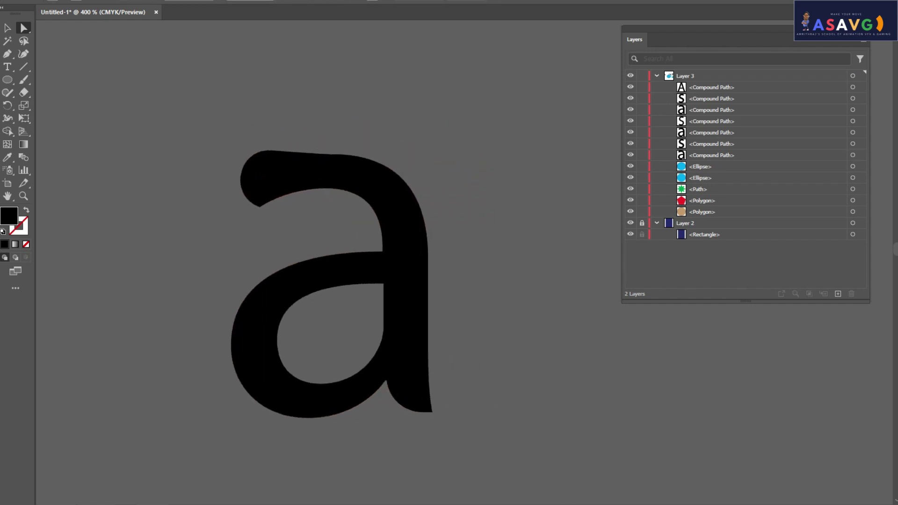
scroll(332, 281, down, 3)
scroll(332, 187, left, 2)
scroll(421, 187, up, 2)
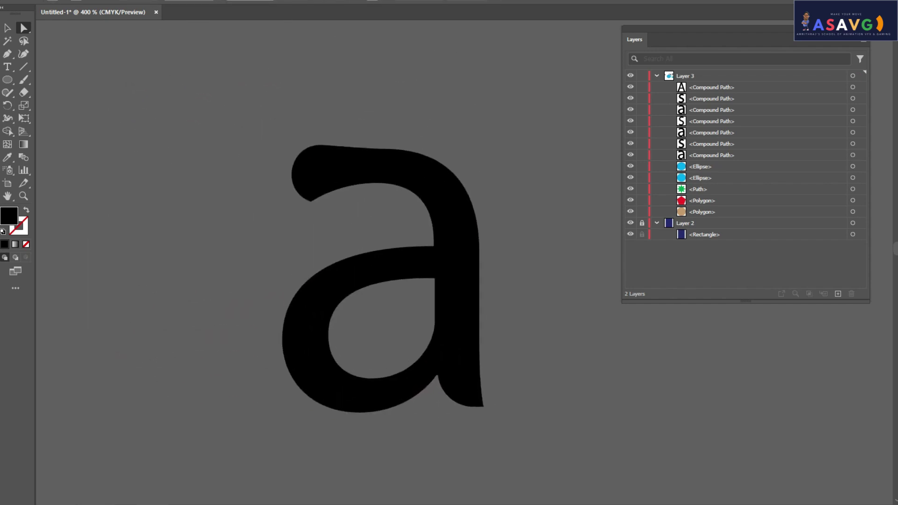